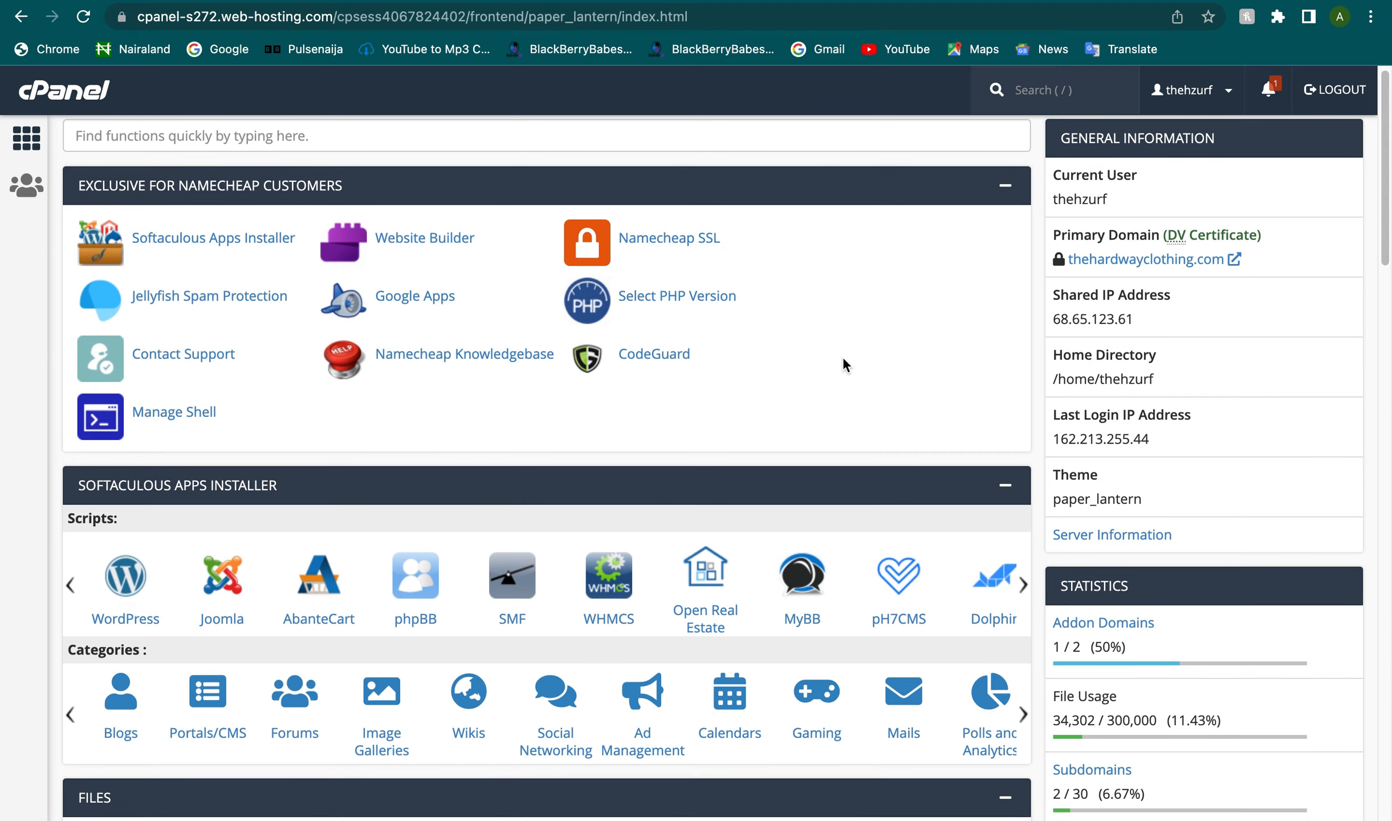
- Find the Domains section on the cPanel home page and open Subdomains
{"action": "scroll", "coordinate": [794, 342], "scroll_direction": "down", "scroll_amount": 1}
{"action": "scroll", "coordinate": [796, 343], "scroll_direction": "down", "scroll_amount": 5}
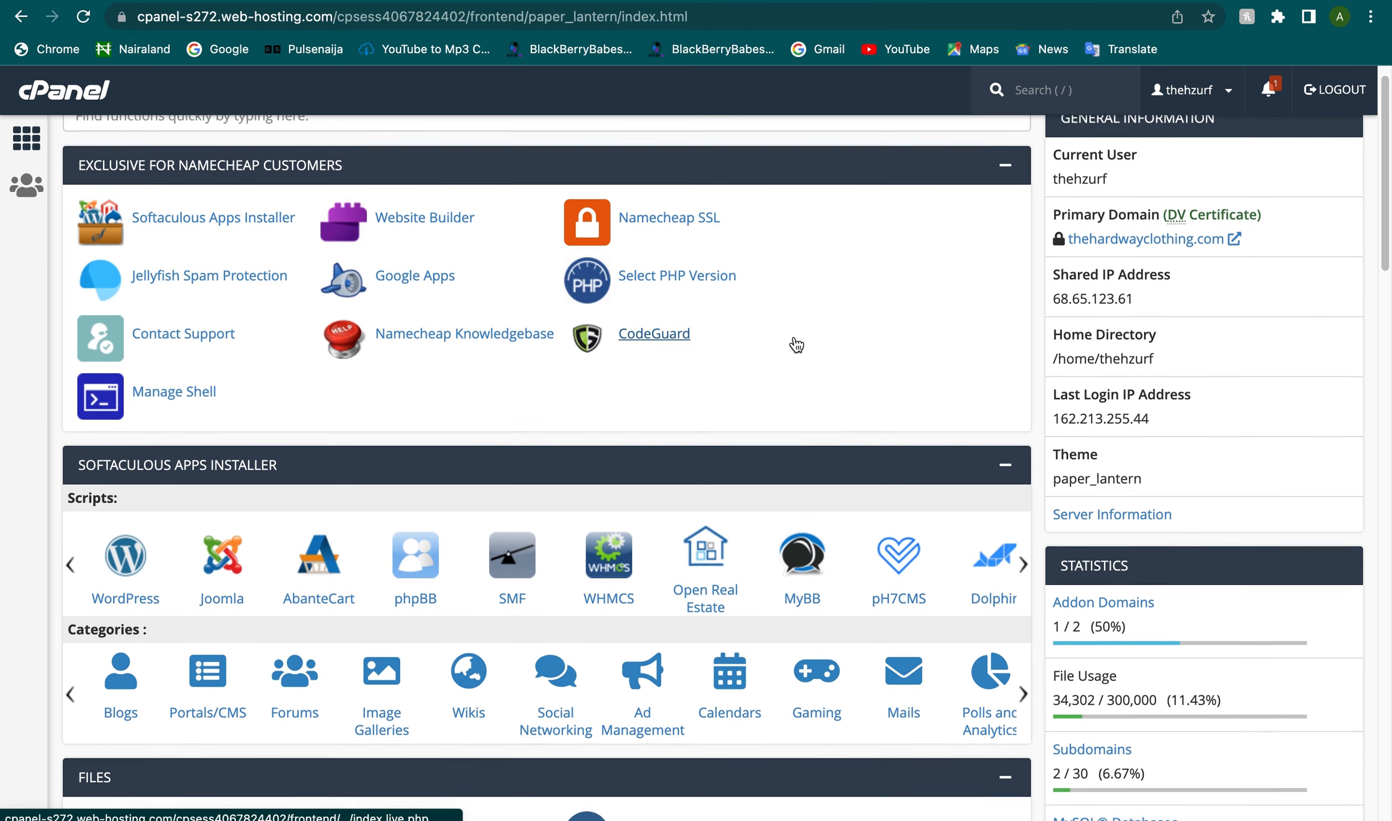
{"action": "scroll", "coordinate": [798, 339], "scroll_direction": "down", "scroll_amount": 2}
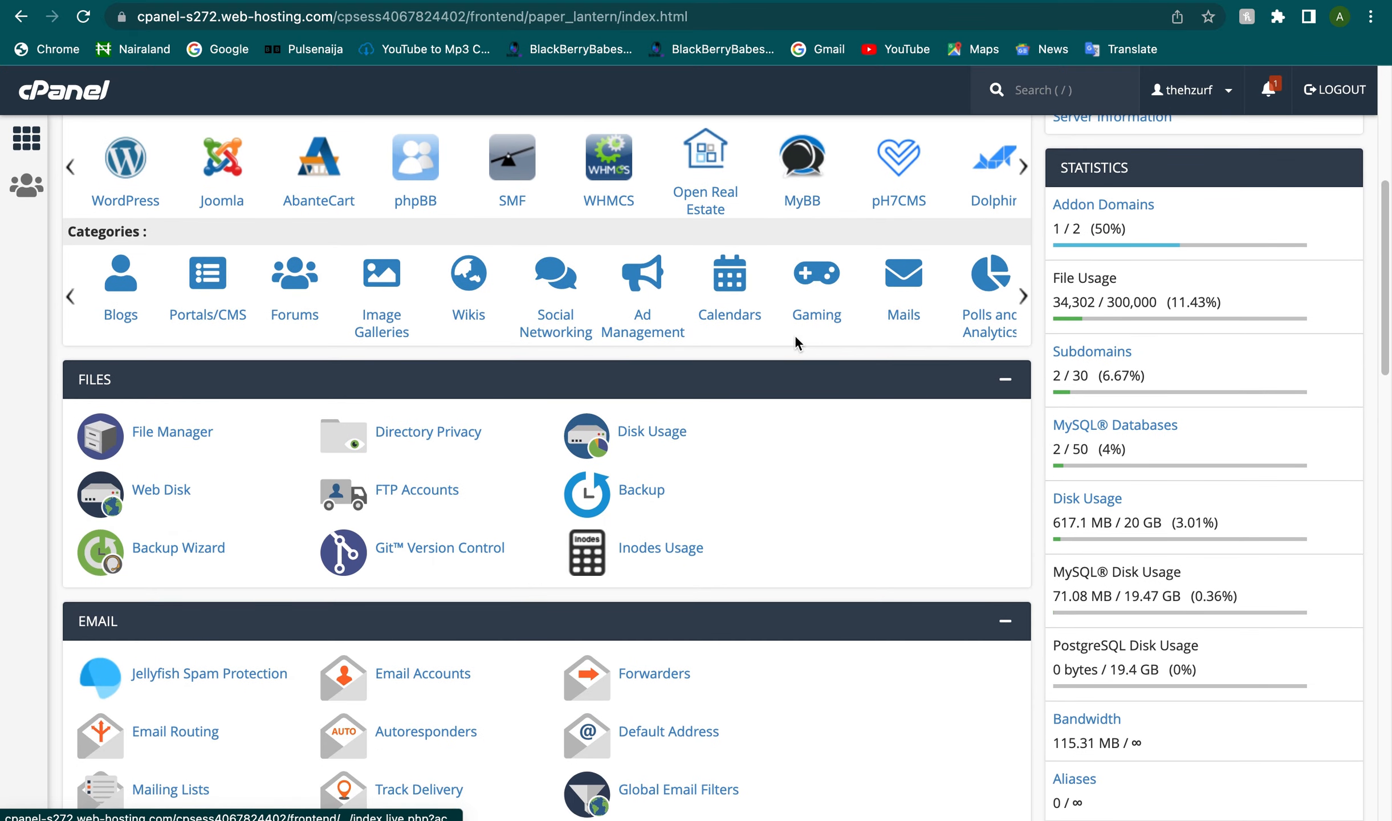
{"action": "scroll", "coordinate": [801, 336], "scroll_direction": "down", "scroll_amount": 4}
{"action": "scroll", "coordinate": [841, 345], "scroll_direction": "down", "scroll_amount": 5}
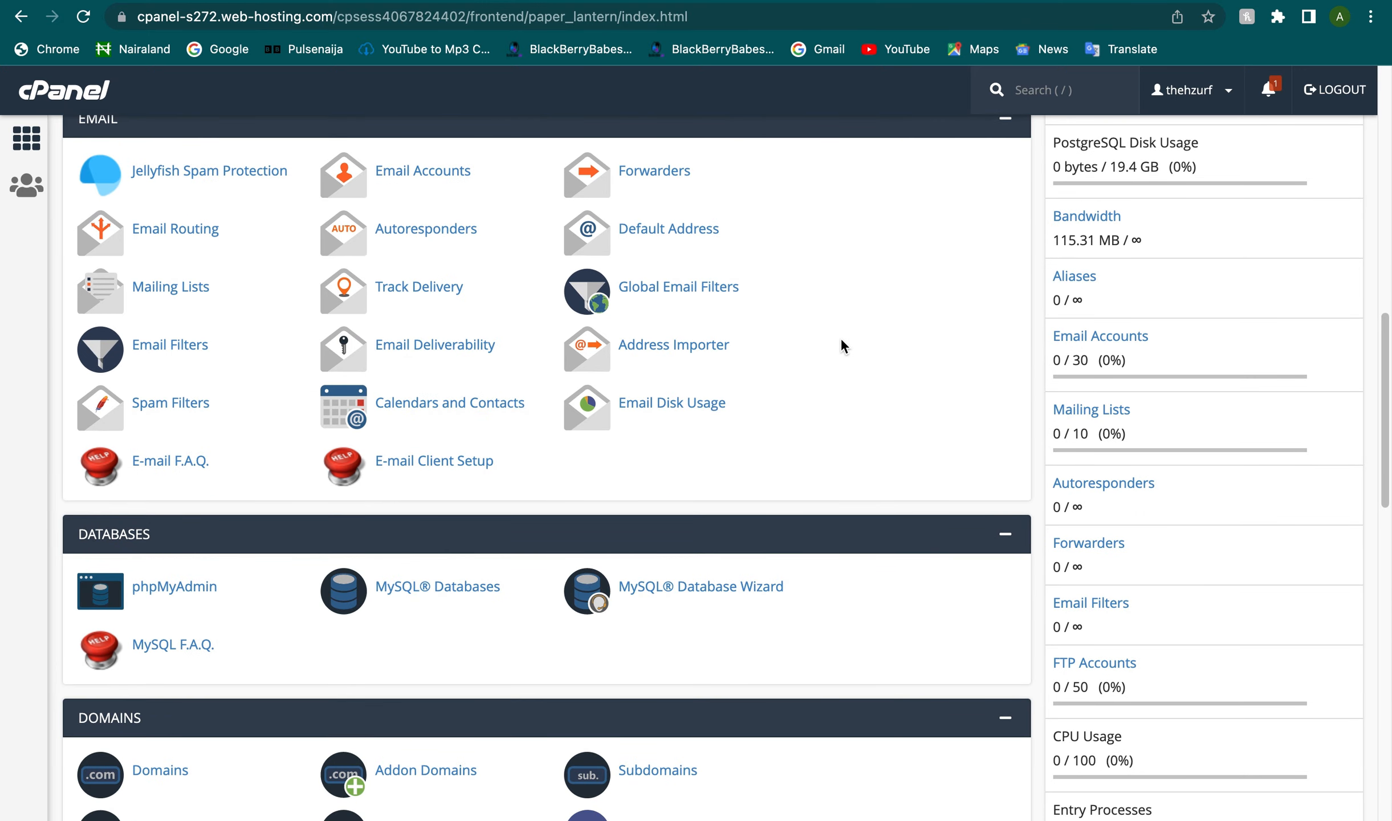
{"action": "scroll", "coordinate": [841, 342], "scroll_direction": "up", "scroll_amount": 7}
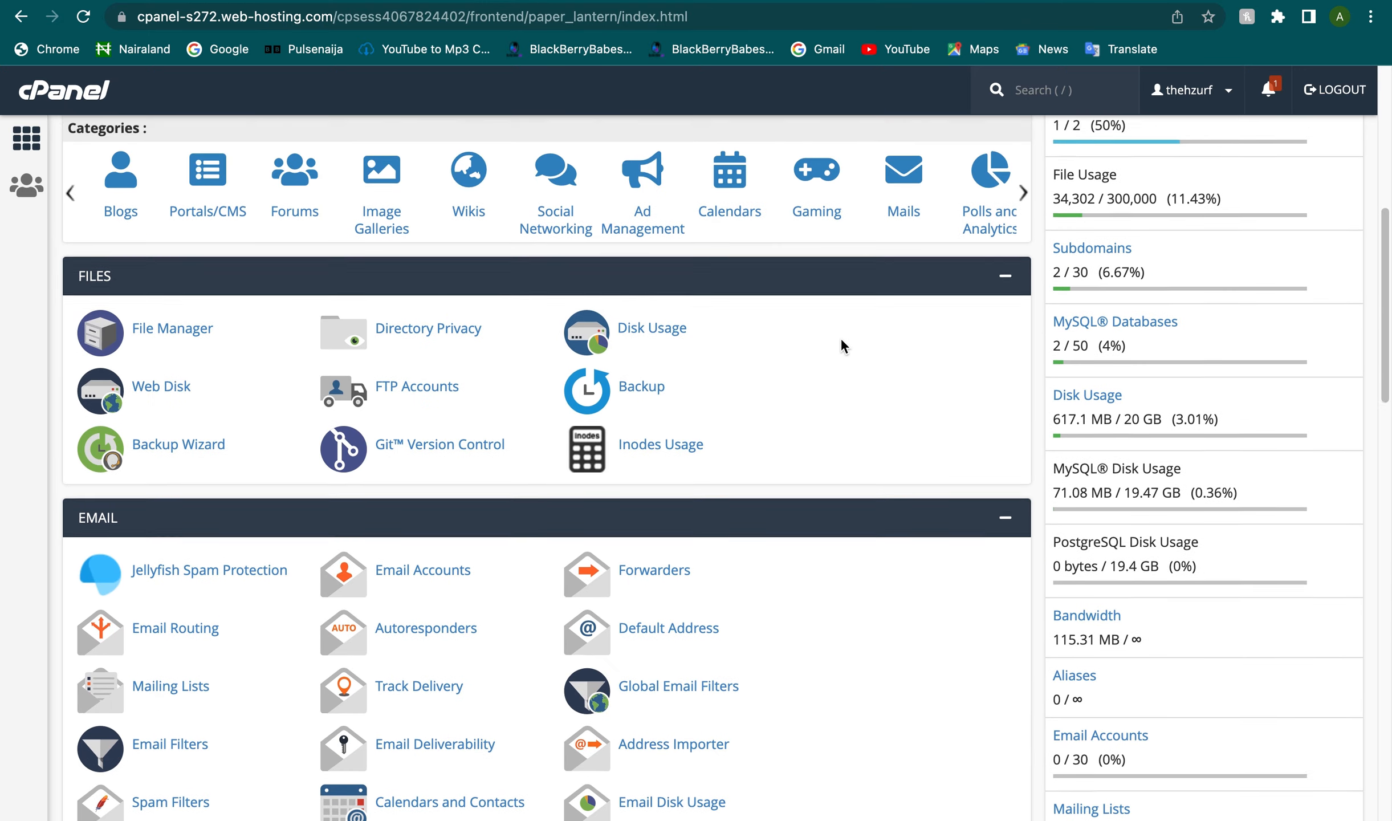
{"action": "scroll", "coordinate": [846, 345], "scroll_direction": "down", "scroll_amount": 6}
{"action": "scroll", "coordinate": [830, 448], "scroll_direction": "down", "scroll_amount": 5}
{"action": "scroll", "coordinate": [831, 454], "scroll_direction": "down", "scroll_amount": 3}
{"action": "left_click", "coordinate": [684, 419]}
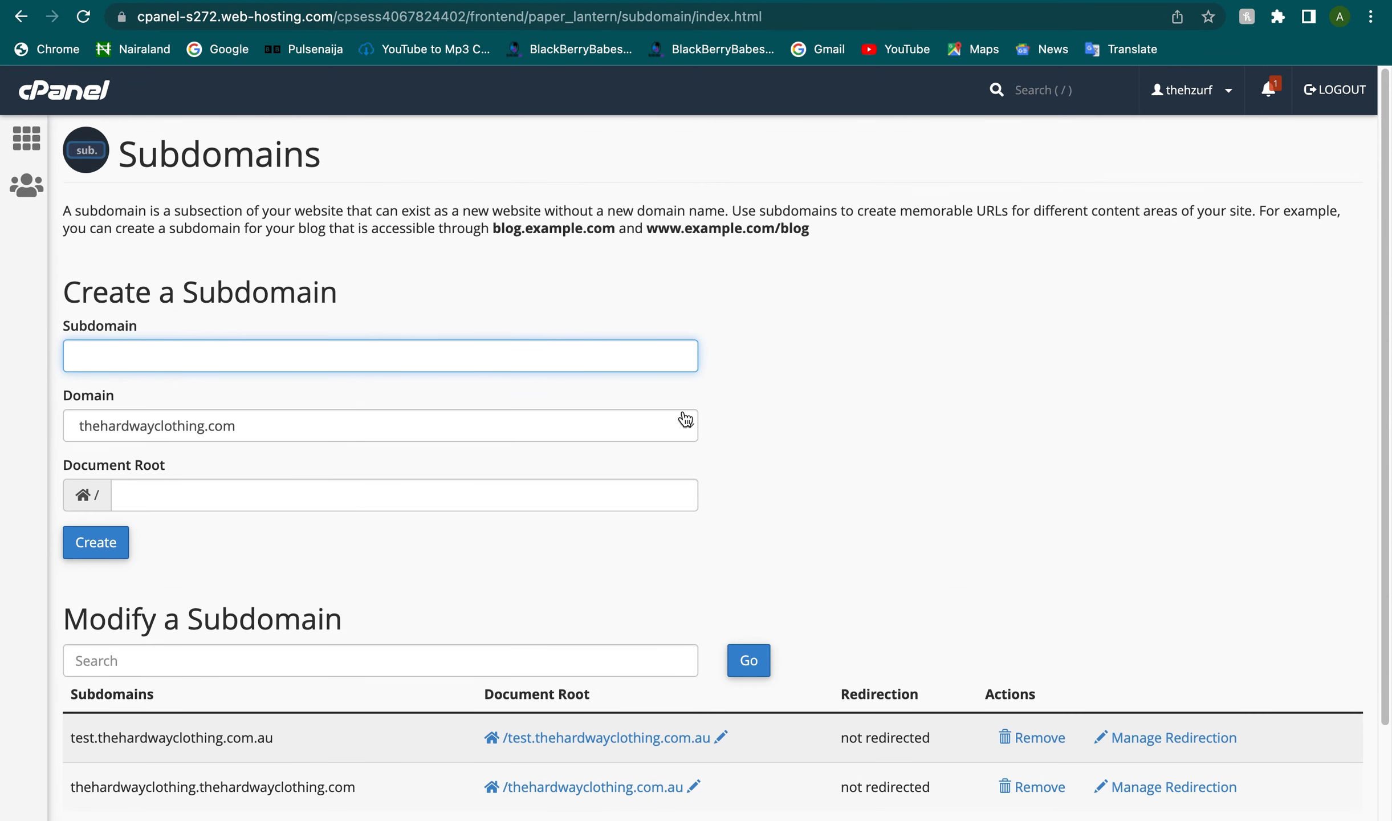
- Create subdomain 'learn' with document root learn.thehardwayclothing.com and review the confirmation
{"action": "left_click", "coordinate": [526, 352]}
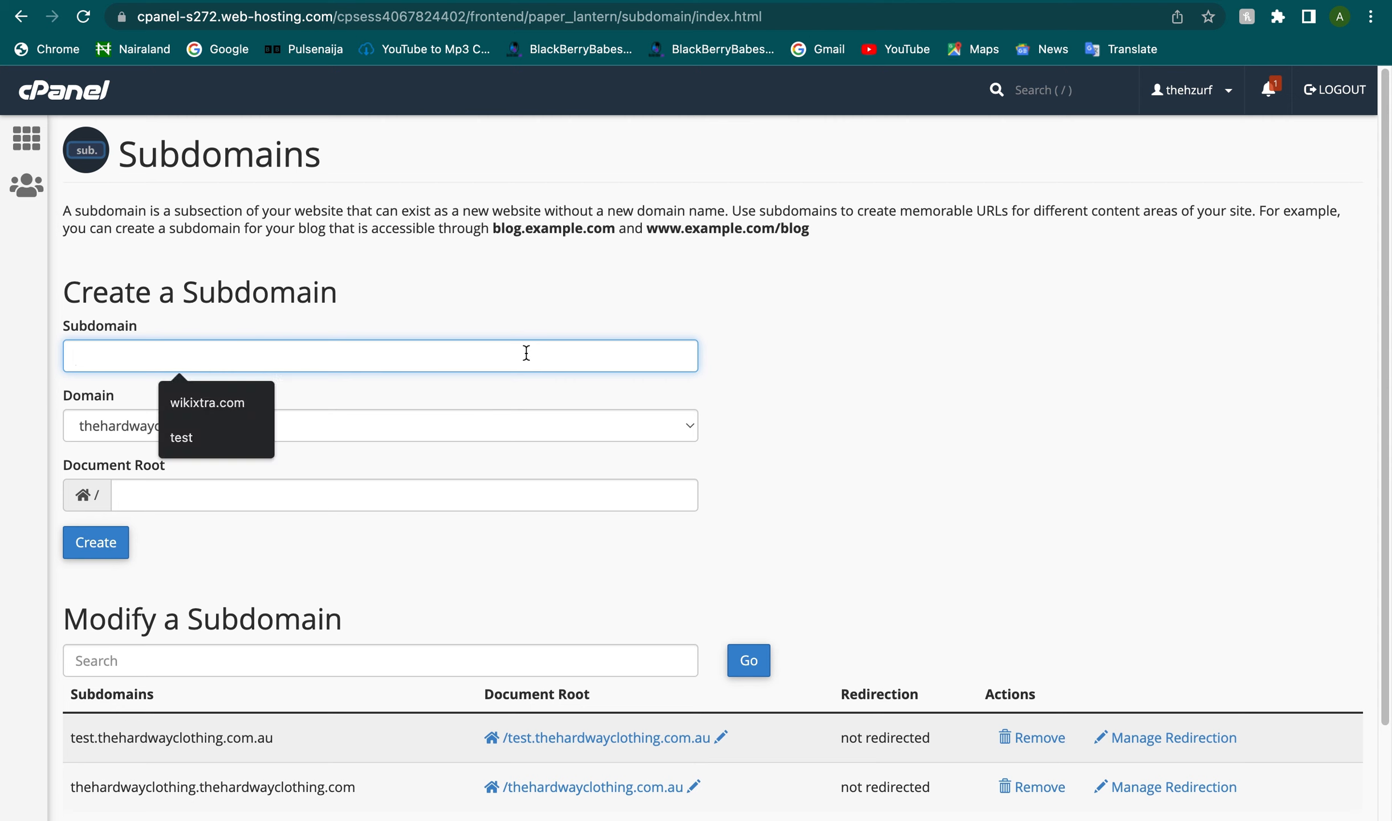
{"action": "type", "text": "learn"}
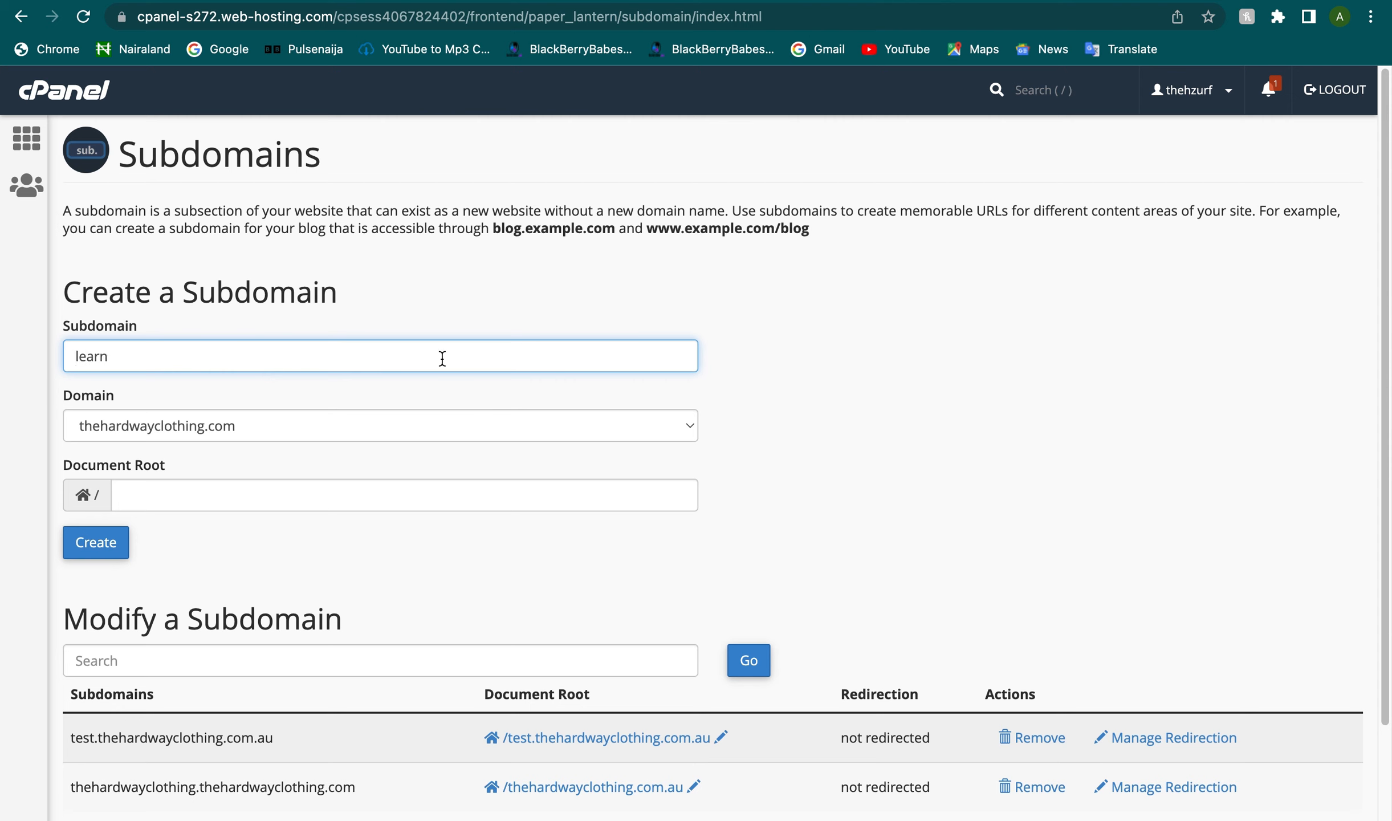
{"action": "left_click", "coordinate": [169, 496]}
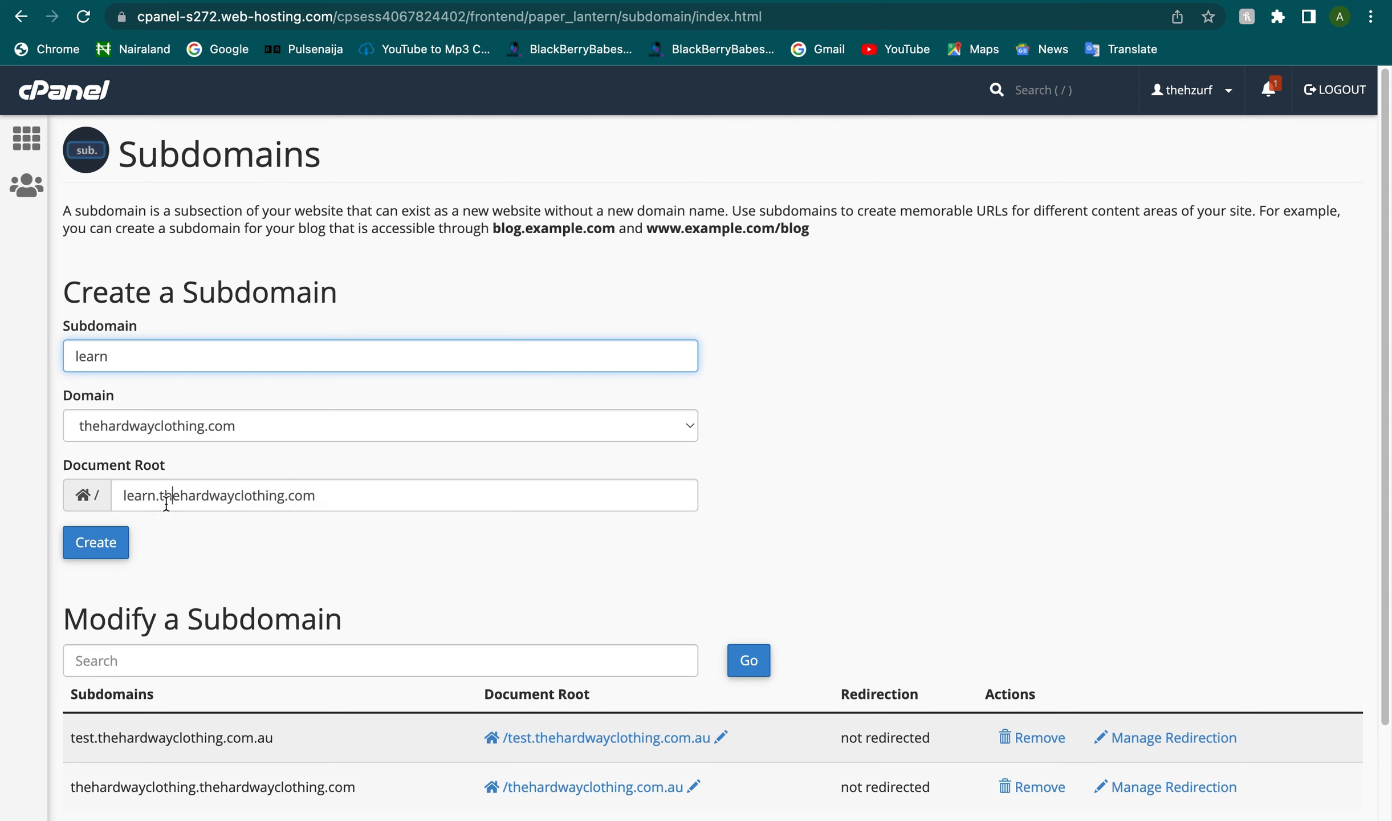
{"action": "left_click_drag", "start_coordinate": [124, 495], "coordinate": [268, 497]}
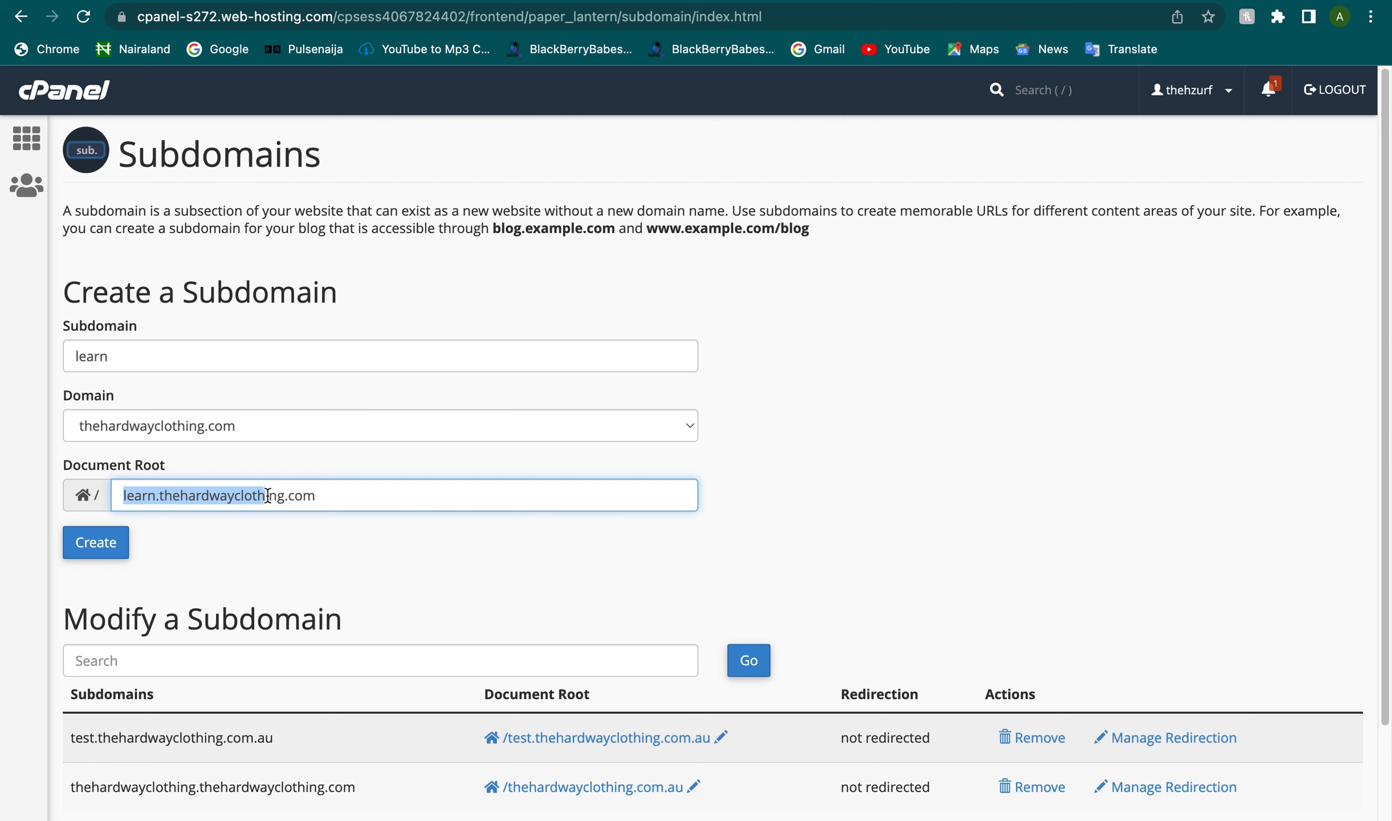
{"action": "left_click_drag", "start_coordinate": [339, 495], "coordinate": [127, 520]}
{"action": "left_click", "coordinate": [105, 557]}
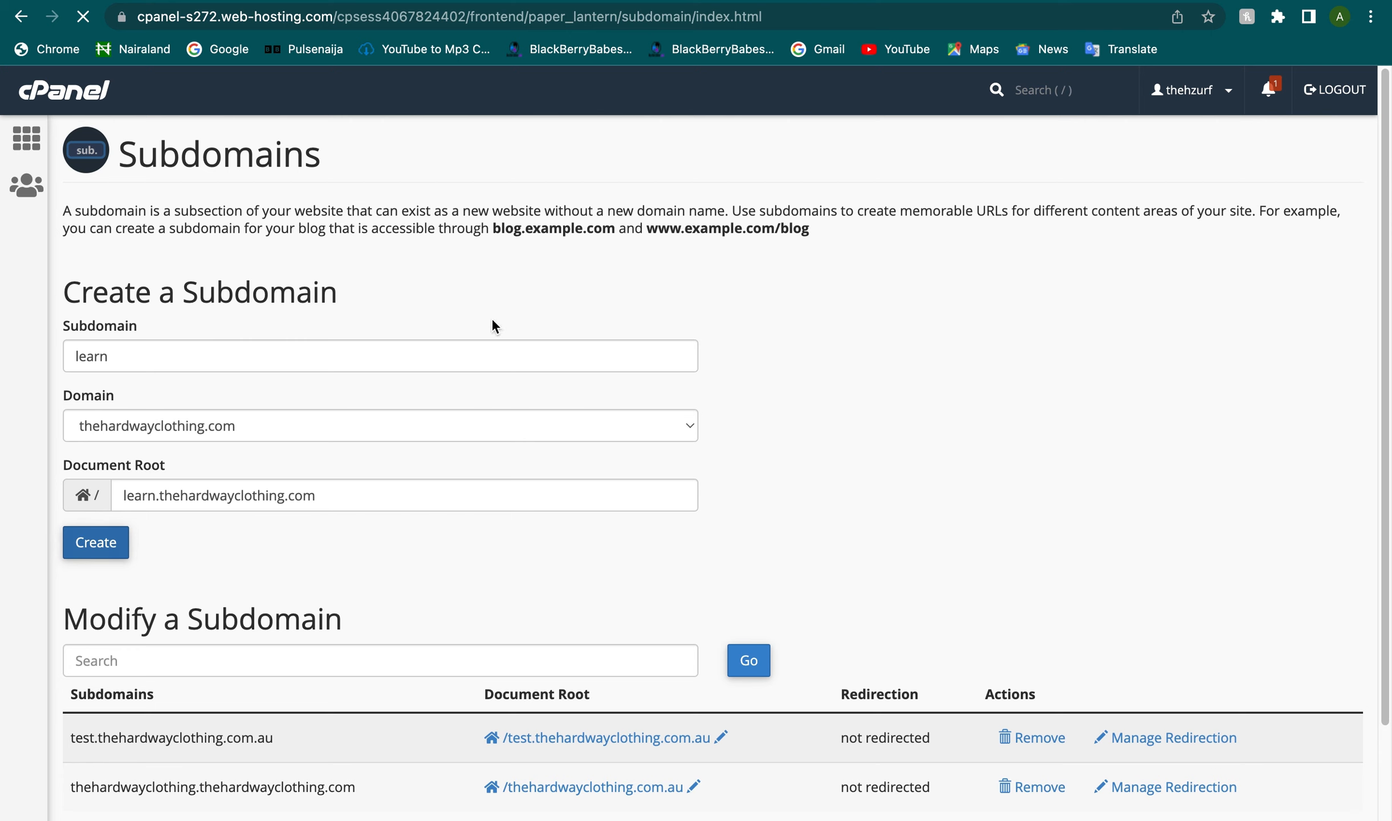
{"action": "scroll", "coordinate": [484, 337], "scroll_direction": "down", "scroll_amount": 2}
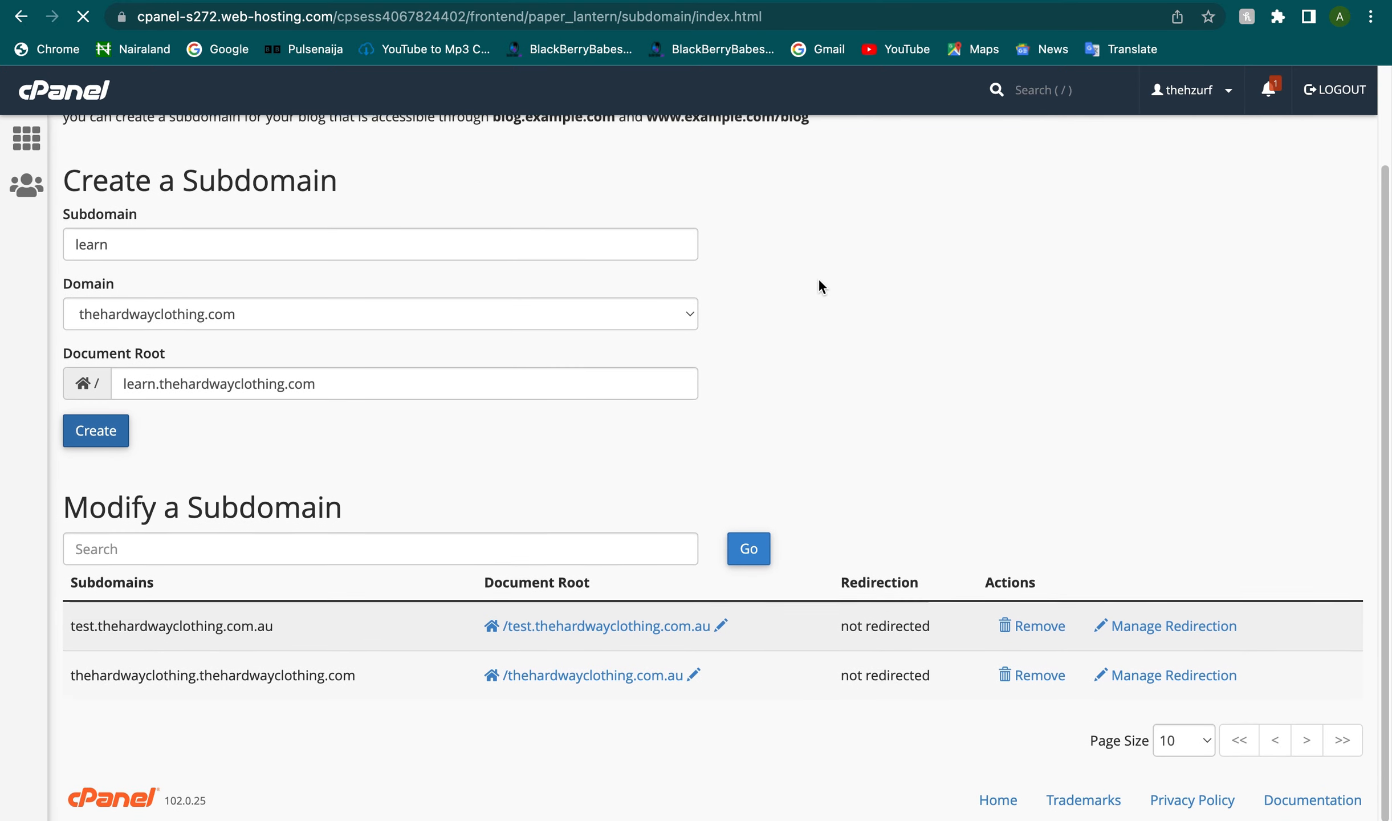
{"action": "scroll", "coordinate": [818, 277], "scroll_direction": "up", "scroll_amount": 2}
{"action": "scroll", "coordinate": [819, 279], "scroll_direction": "down", "scroll_amount": 2}
{"action": "scroll", "coordinate": [820, 279], "scroll_direction": "up", "scroll_amount": 2}
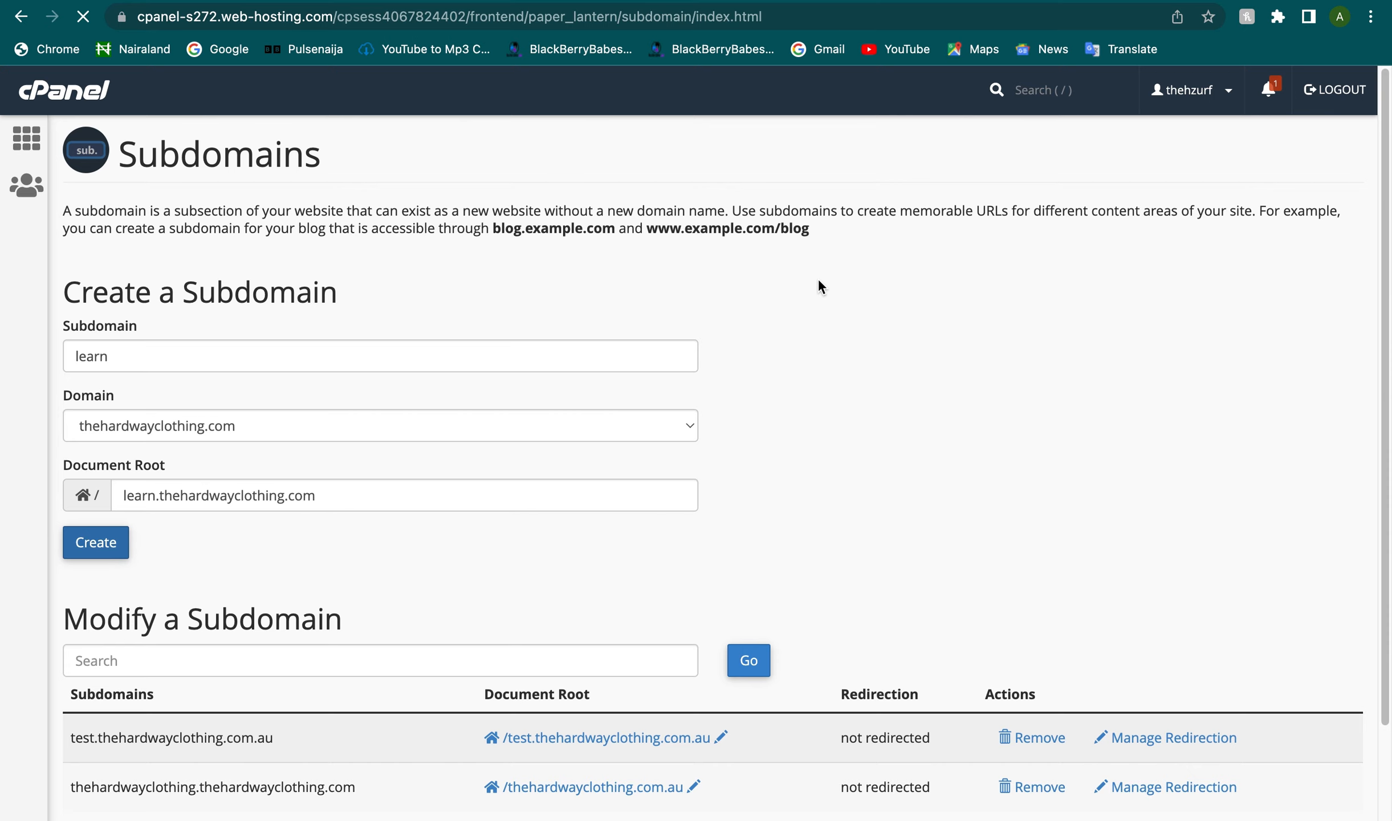
{"action": "scroll", "coordinate": [818, 279], "scroll_direction": "down", "scroll_amount": 2}
{"action": "scroll", "coordinate": [818, 285], "scroll_direction": "up", "scroll_amount": 2}
{"action": "scroll", "coordinate": [1356, 273], "scroll_direction": "down", "scroll_amount": 2}
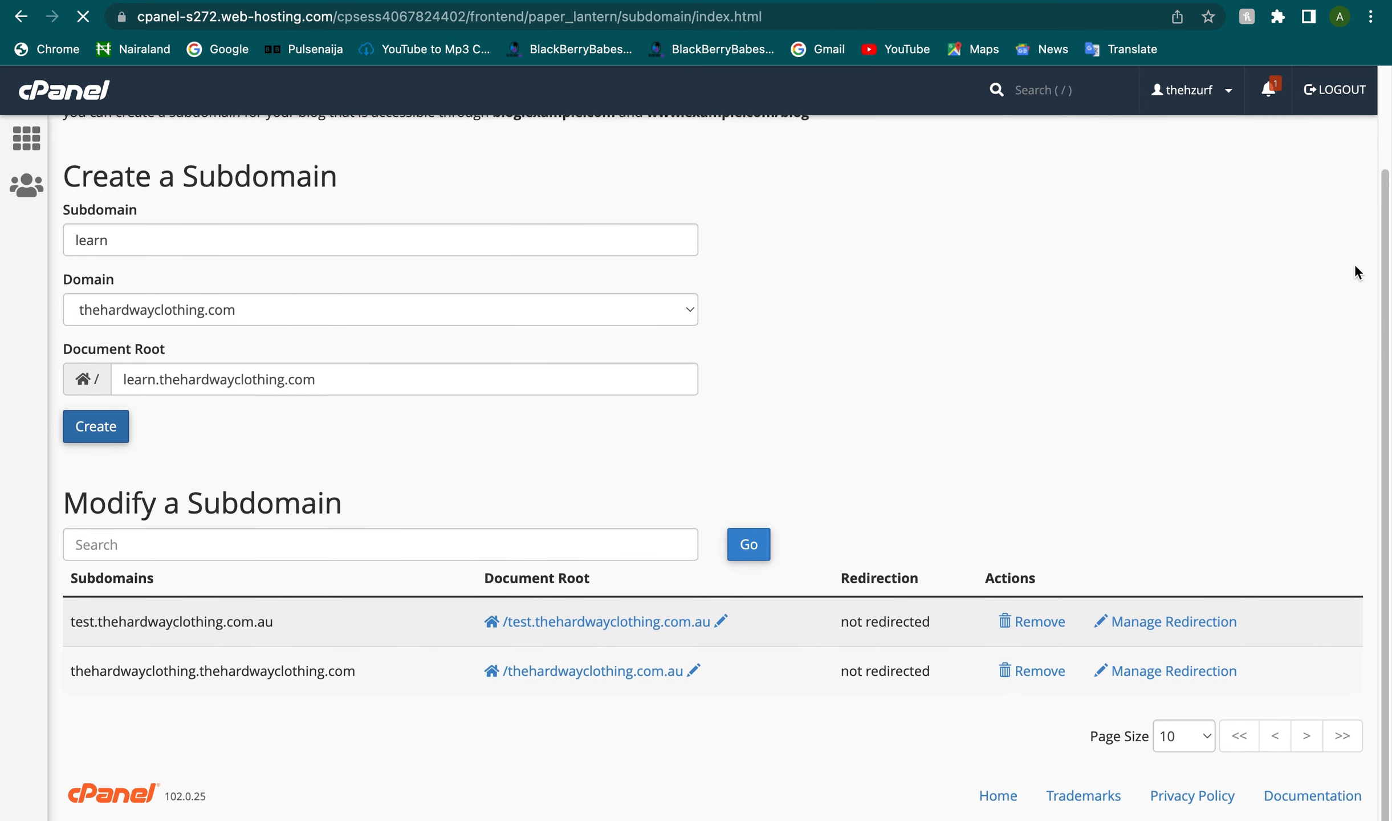
{"action": "scroll", "coordinate": [1357, 272], "scroll_direction": "up", "scroll_amount": 2}
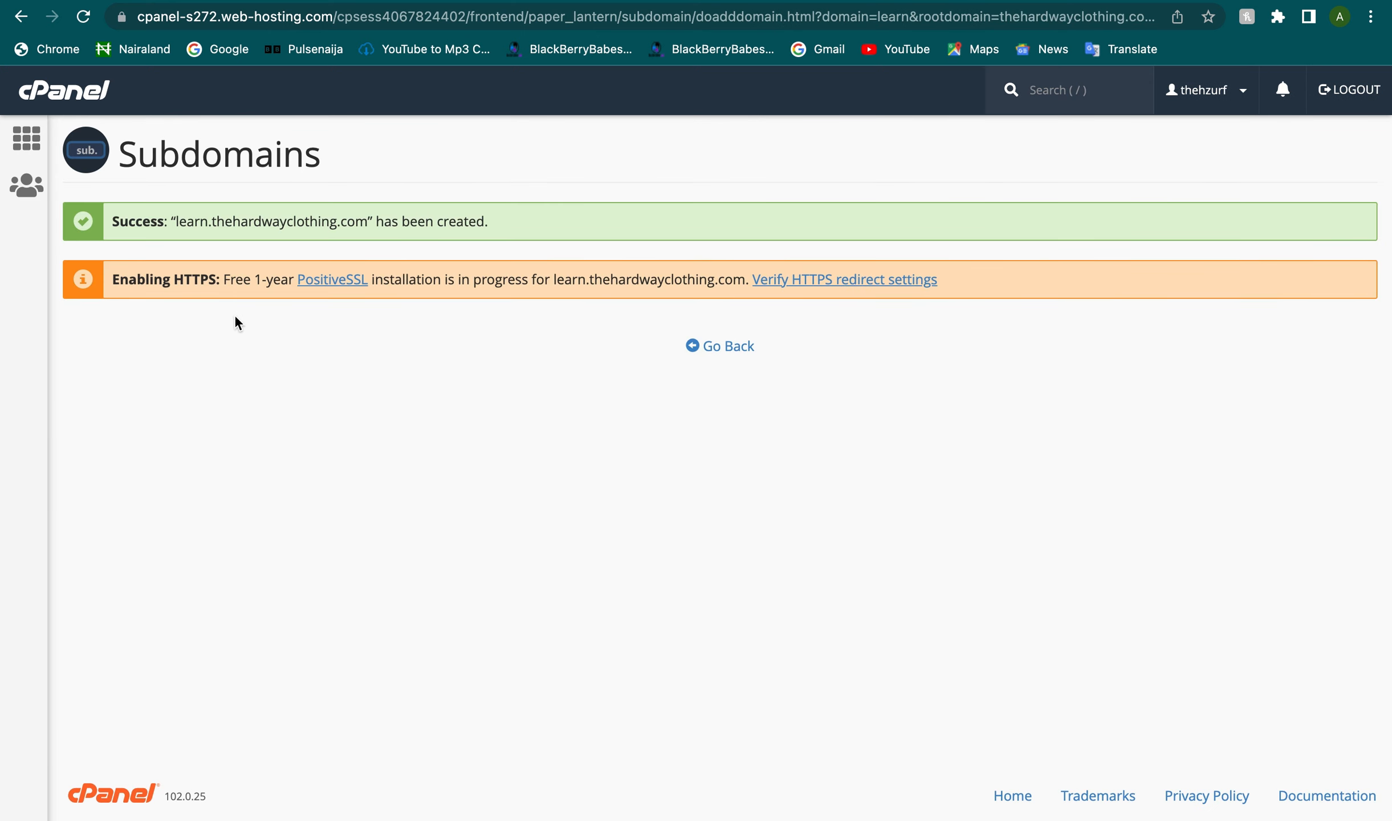
- Go back to the subdomain list to confirm learn.thehardwayclothing.com is listed
{"action": "left_click_drag", "start_coordinate": [112, 279], "coordinate": [811, 274]}
{"action": "left_click", "coordinate": [1158, 284]}
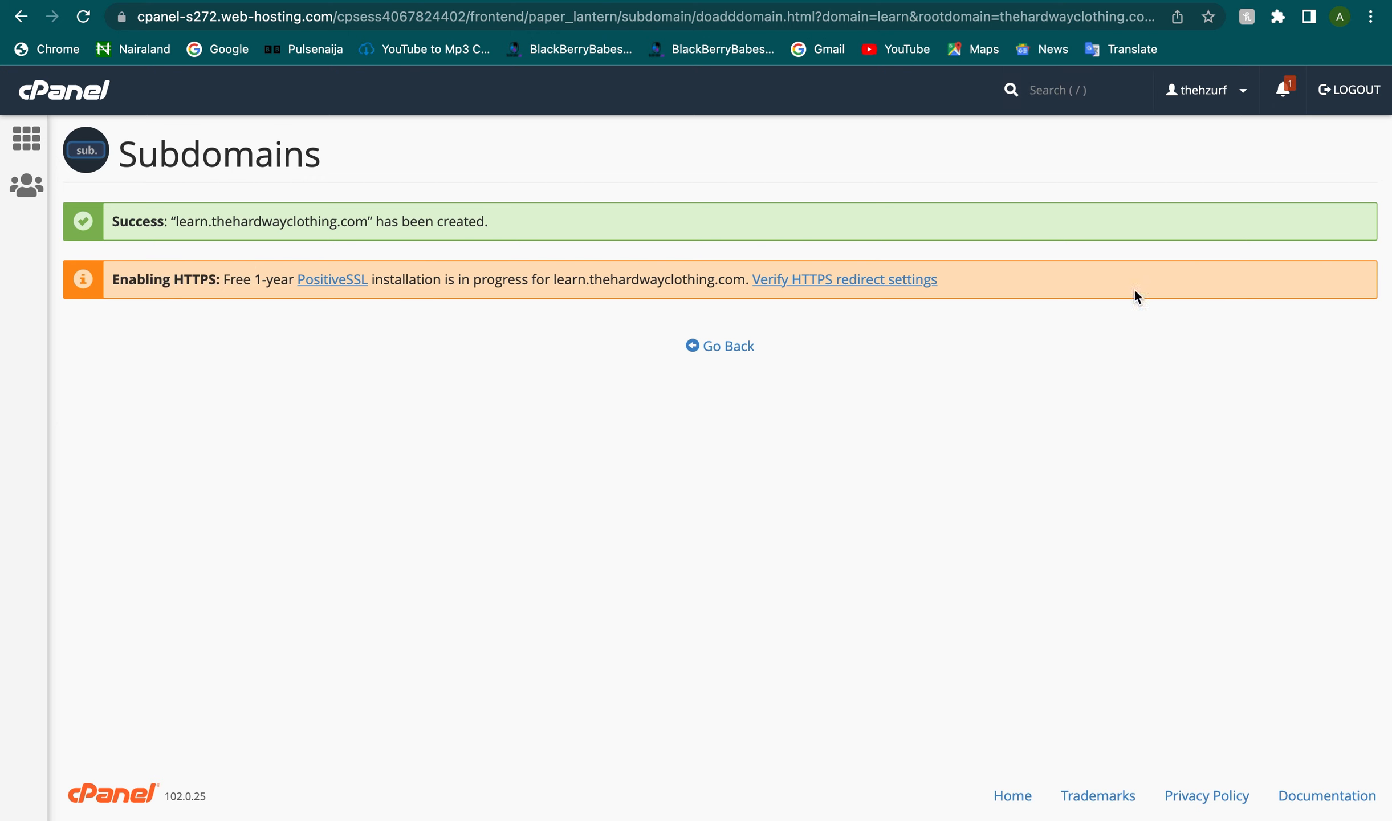
{"action": "left_click", "coordinate": [724, 353]}
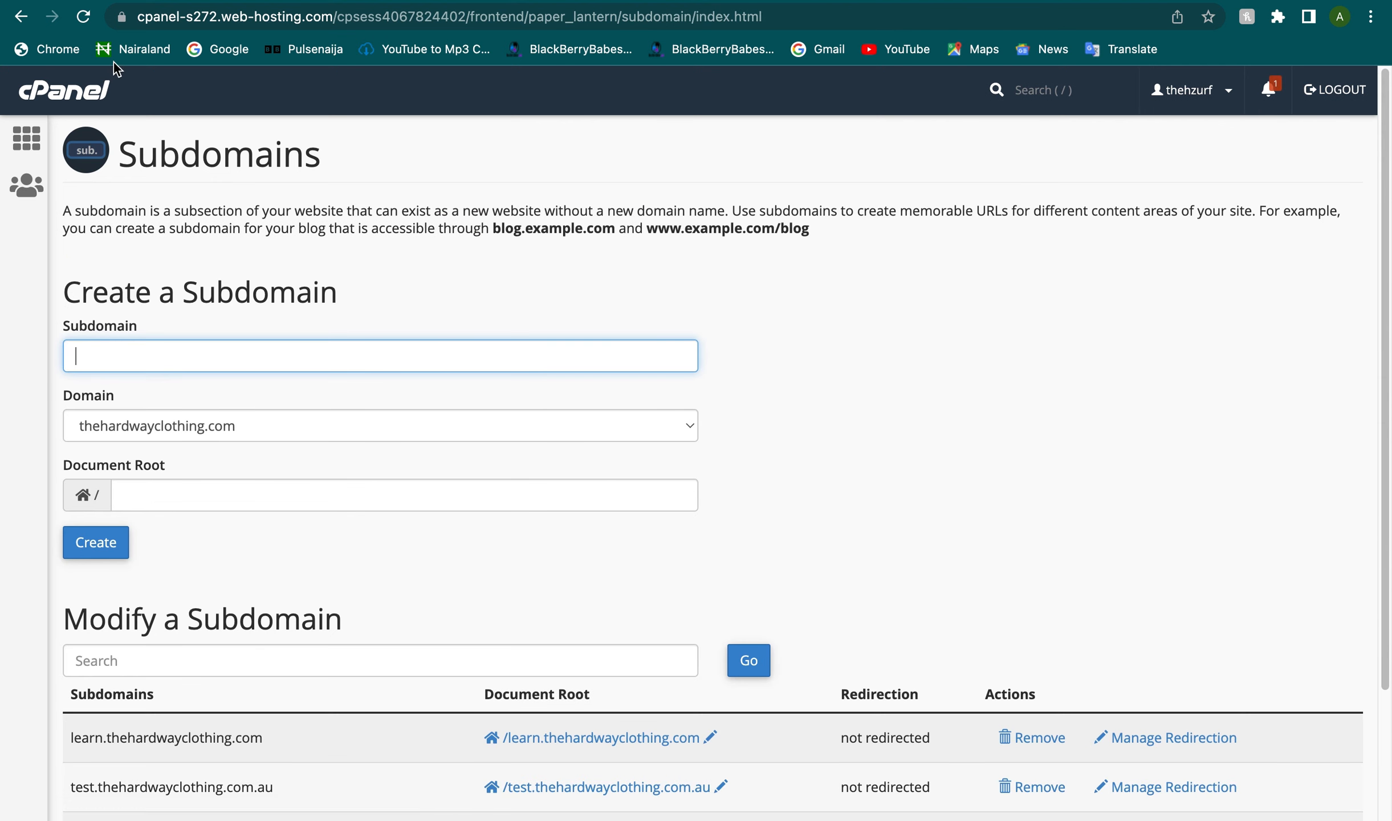
- Return to the cPanel home page and scroll down to the Software section
{"action": "left_click", "coordinate": [68, 106]}
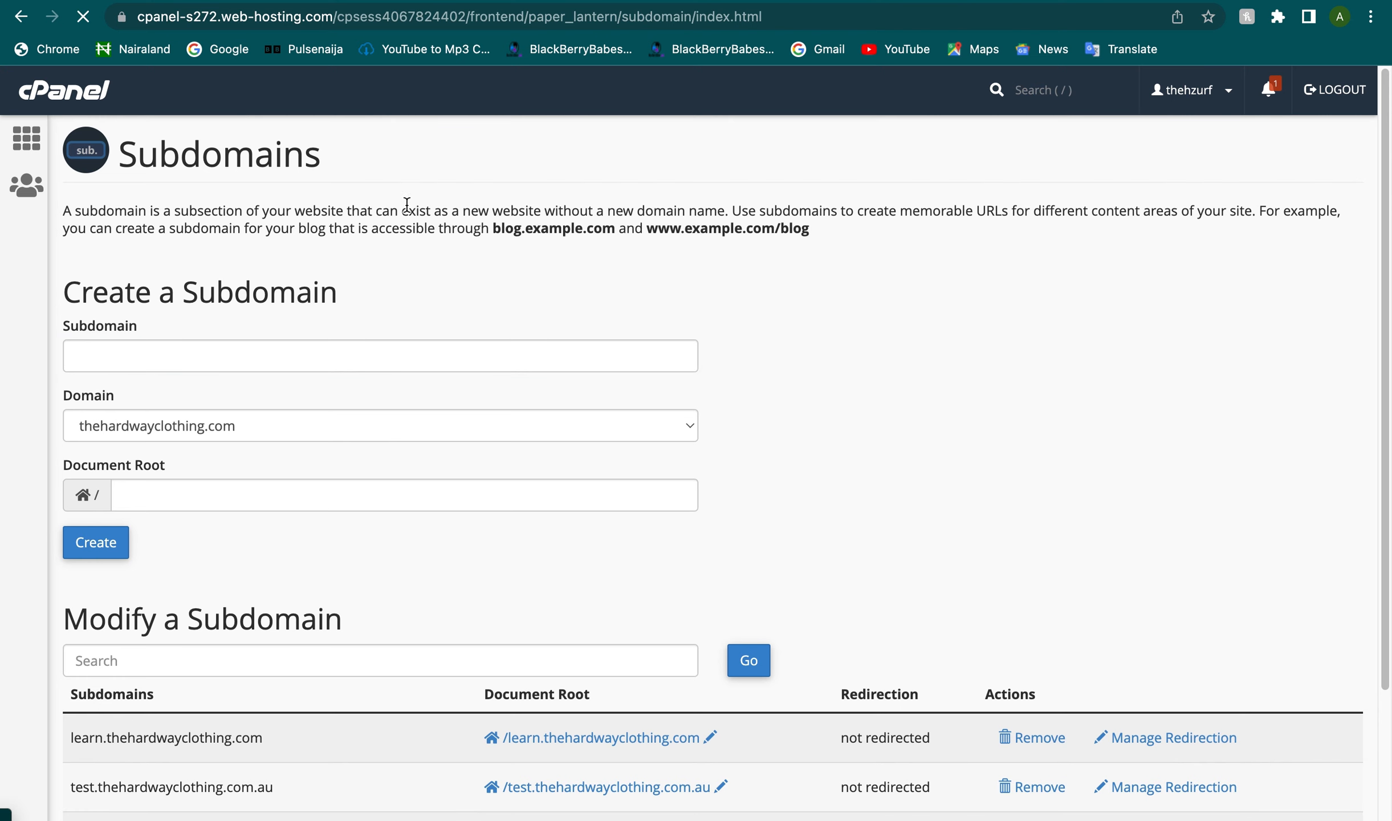
{"action": "scroll", "coordinate": [609, 282], "scroll_direction": "down", "scroll_amount": 8}
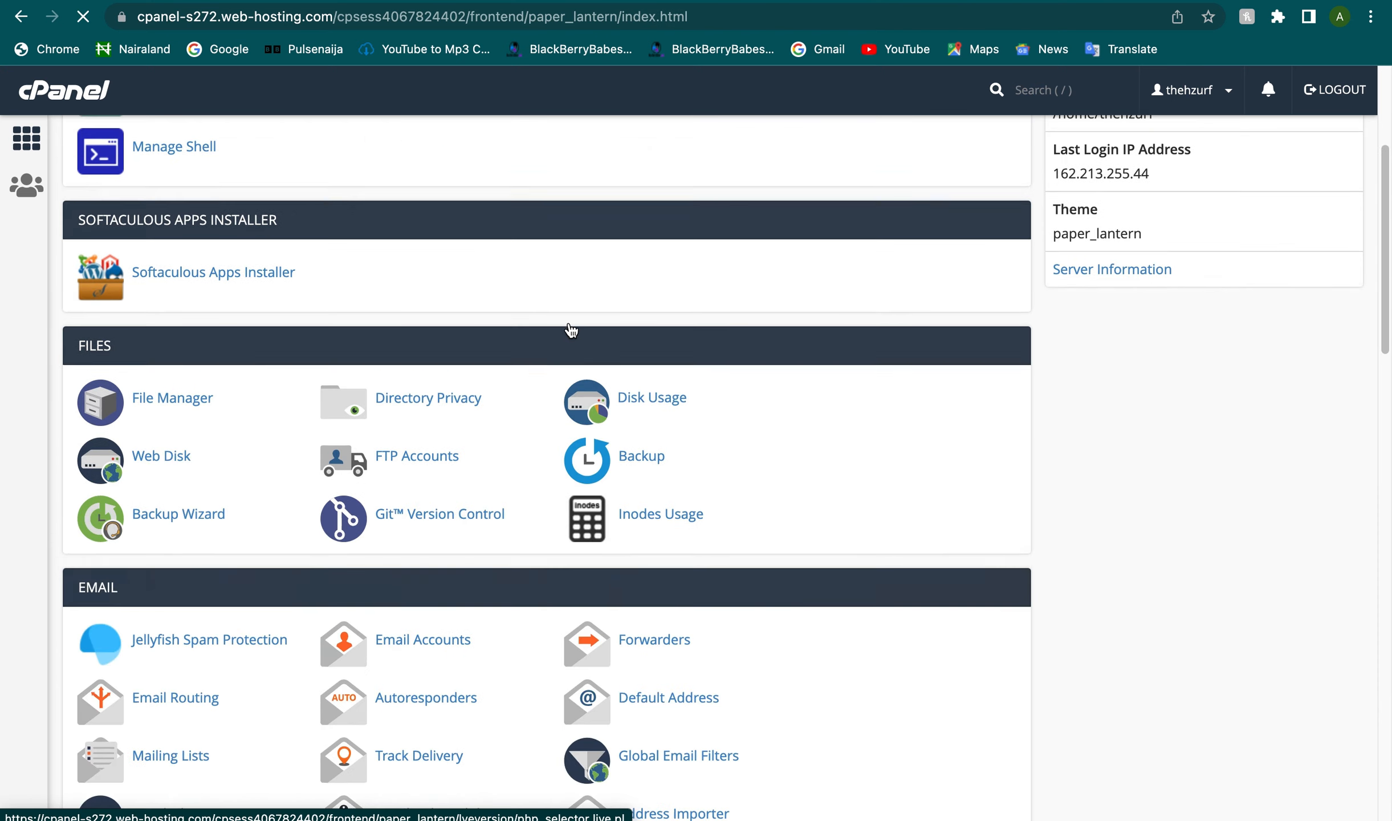
{"action": "scroll", "coordinate": [609, 282], "scroll_direction": "down", "scroll_amount": 15}
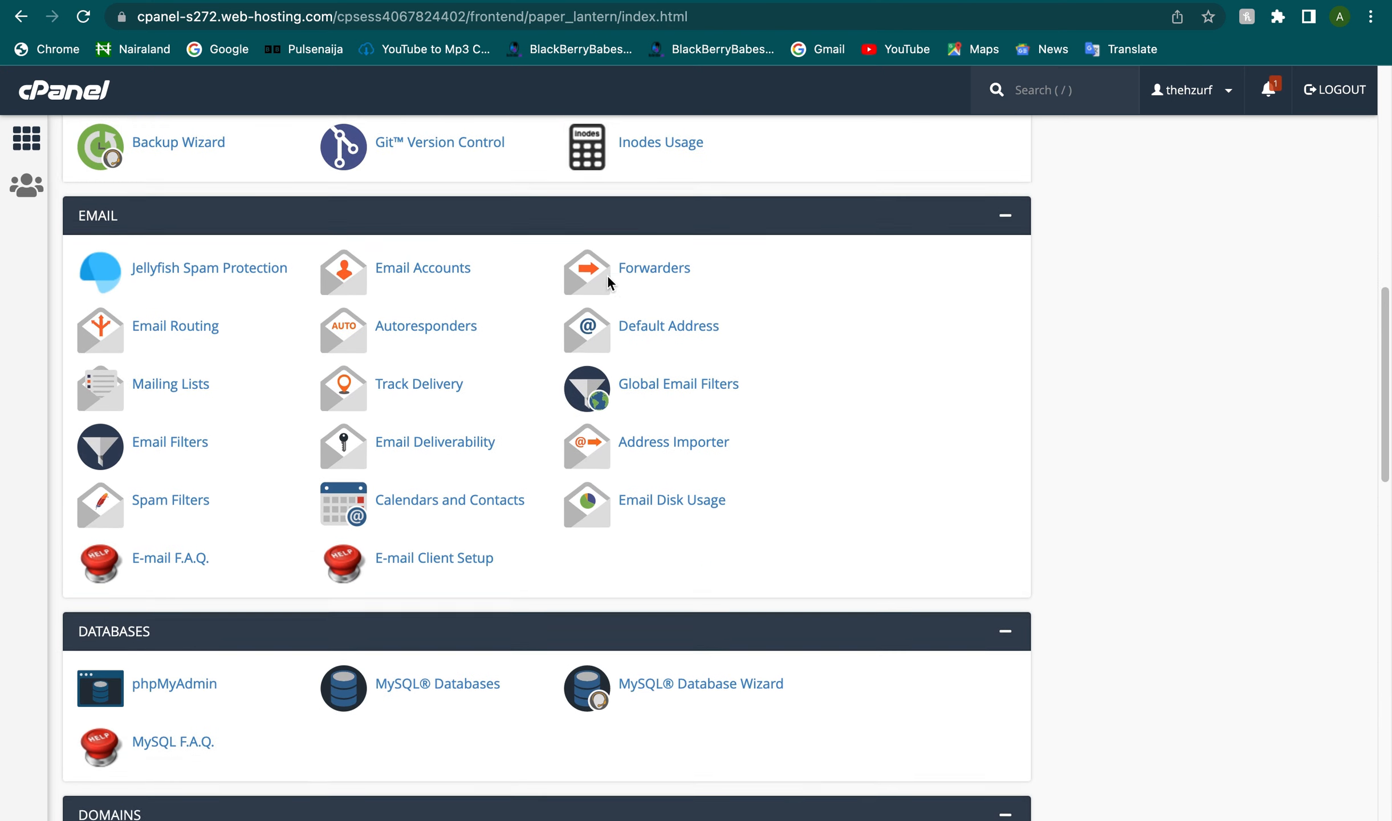
{"action": "scroll", "coordinate": [608, 278], "scroll_direction": "down", "scroll_amount": 10}
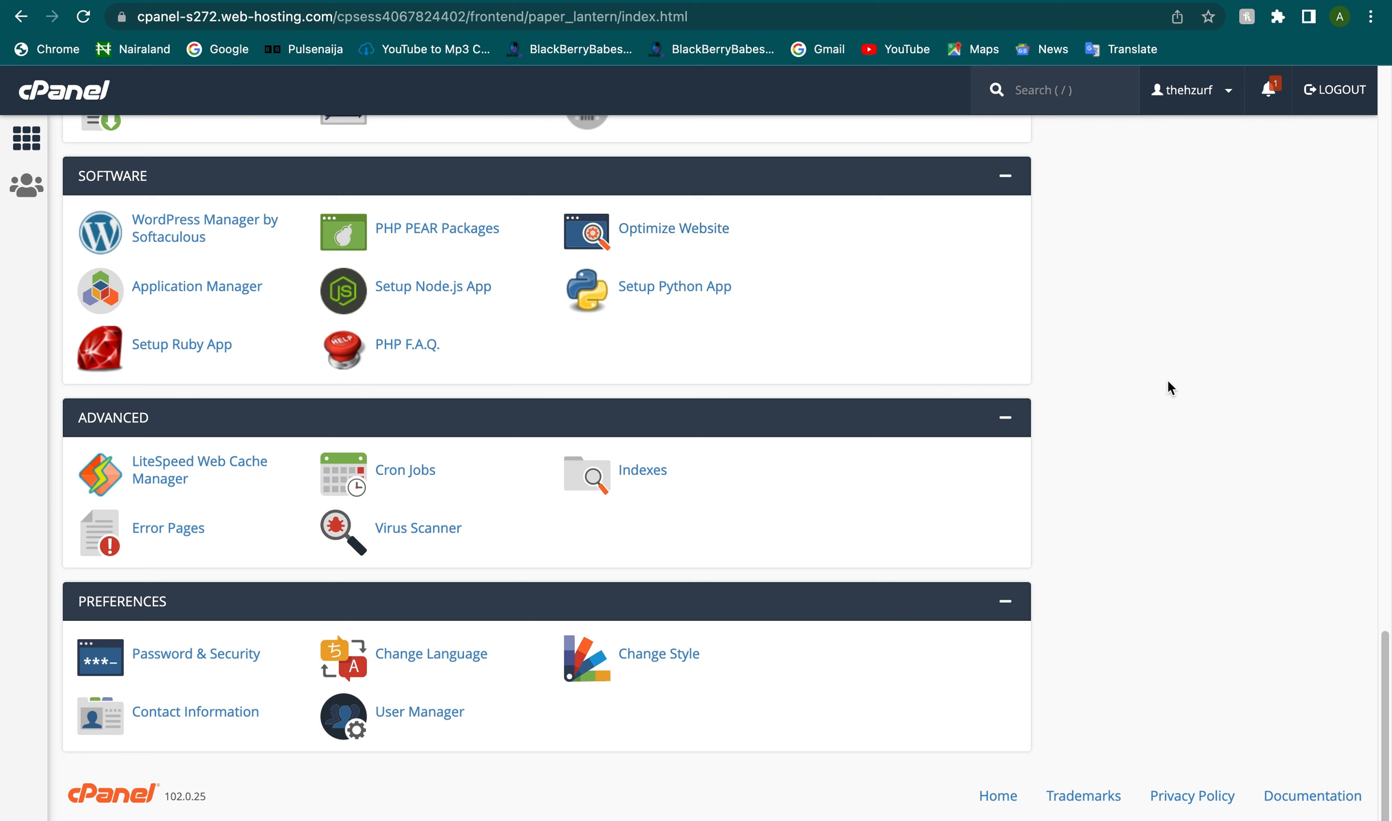
{"action": "scroll", "coordinate": [1141, 419], "scroll_direction": "up", "scroll_amount": 3}
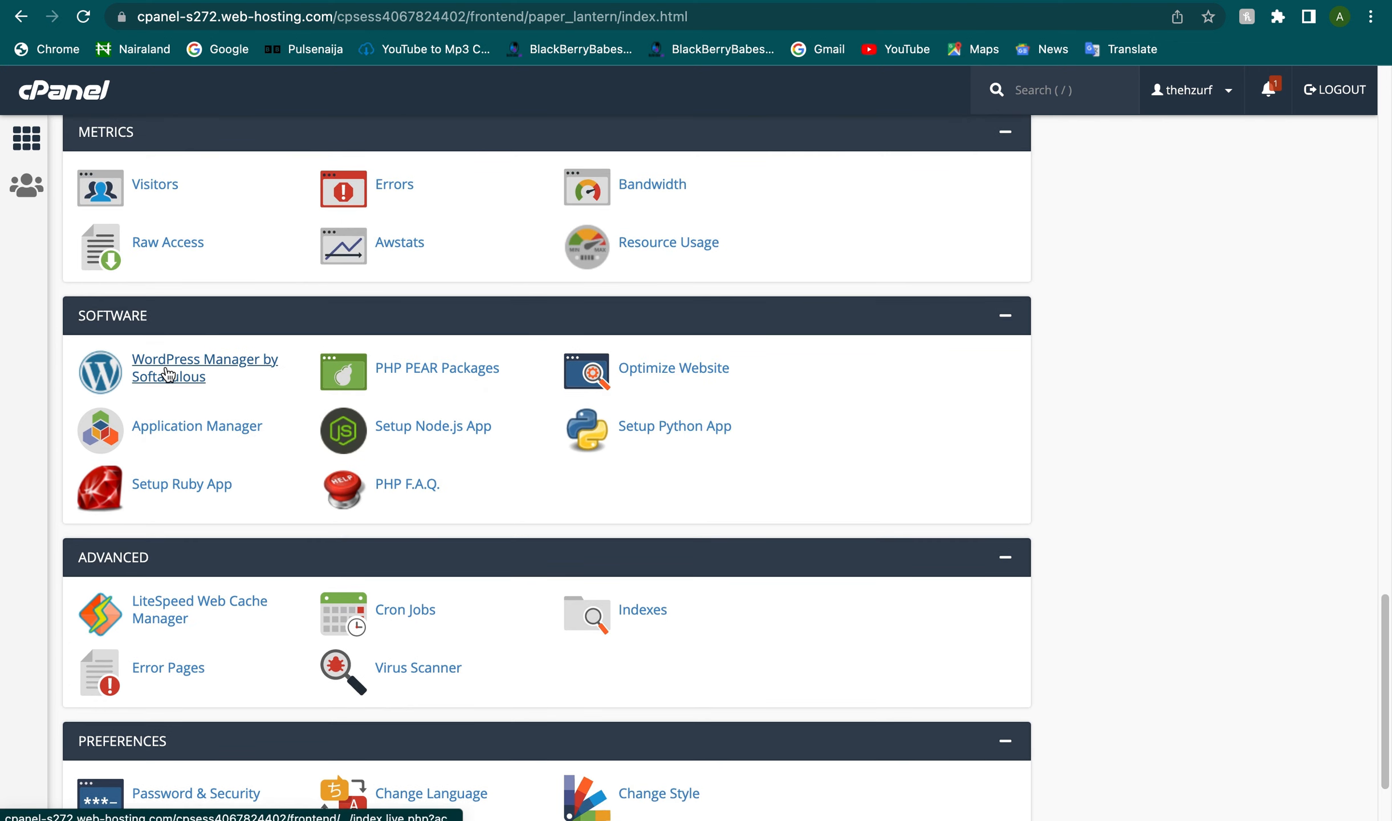
- Open WordPress Manager by Softaculous and start a new WordPress install
{"action": "left_click", "coordinate": [167, 374]}
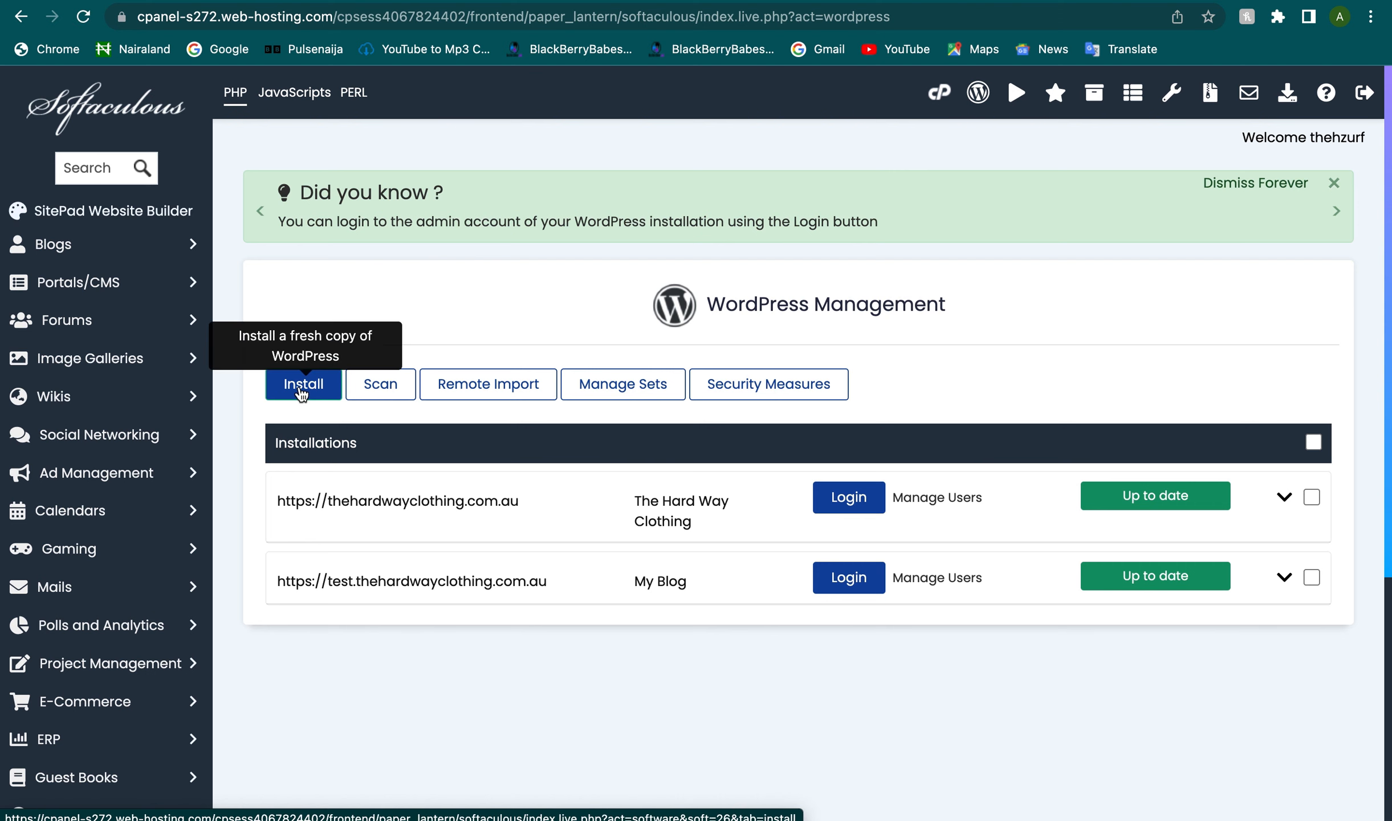
{"action": "left_click", "coordinate": [301, 392]}
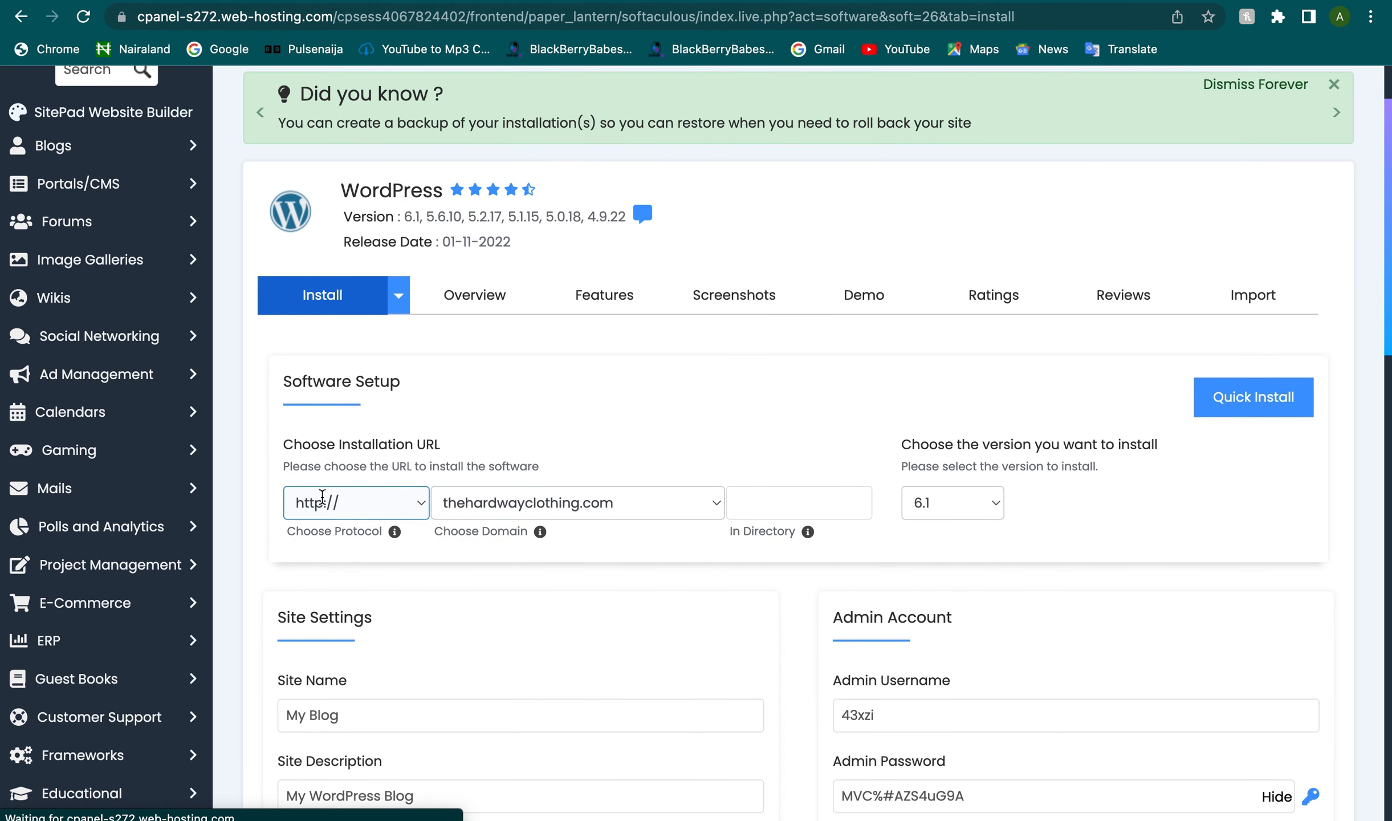
{"action": "left_click", "coordinate": [586, 494]}
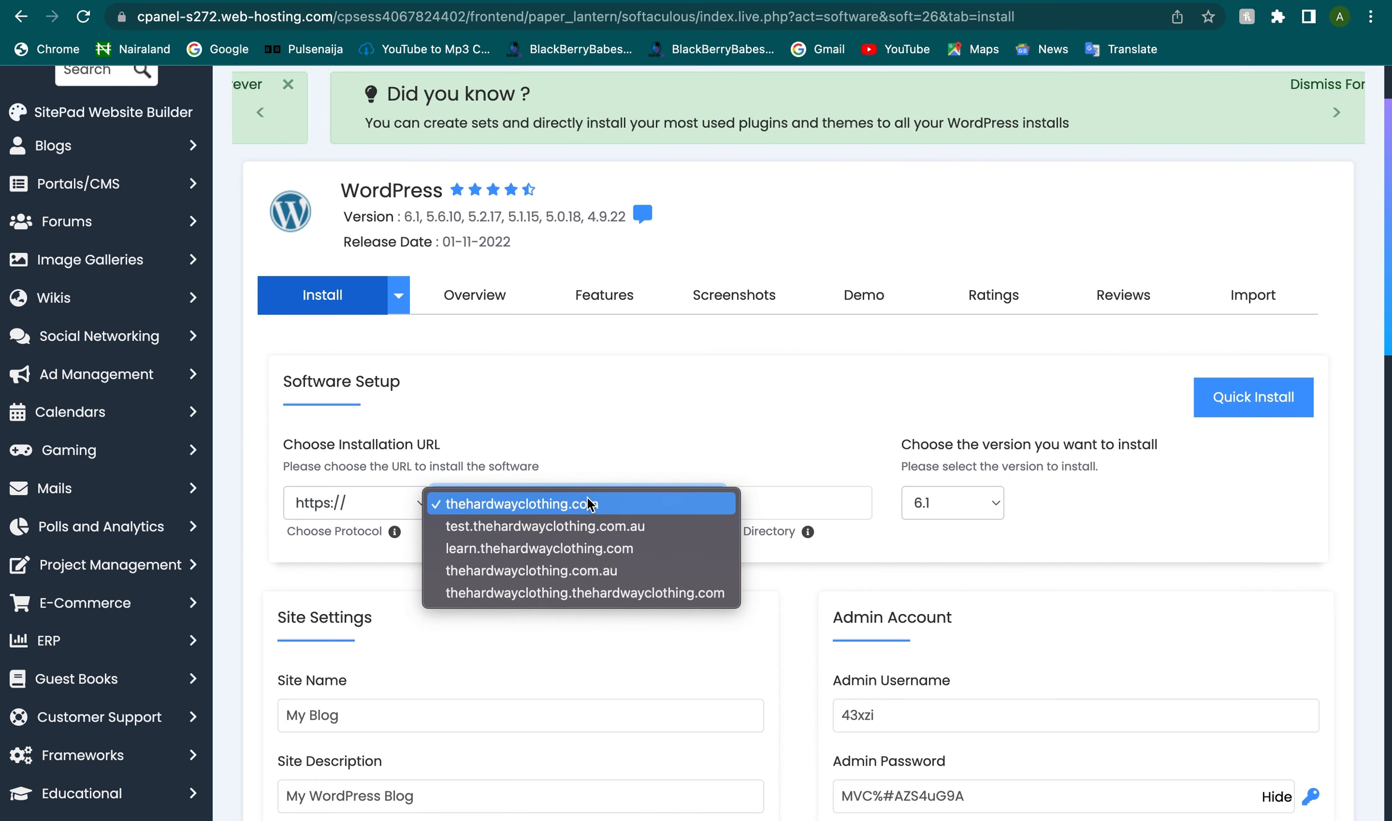
{"action": "left_click", "coordinate": [518, 554]}
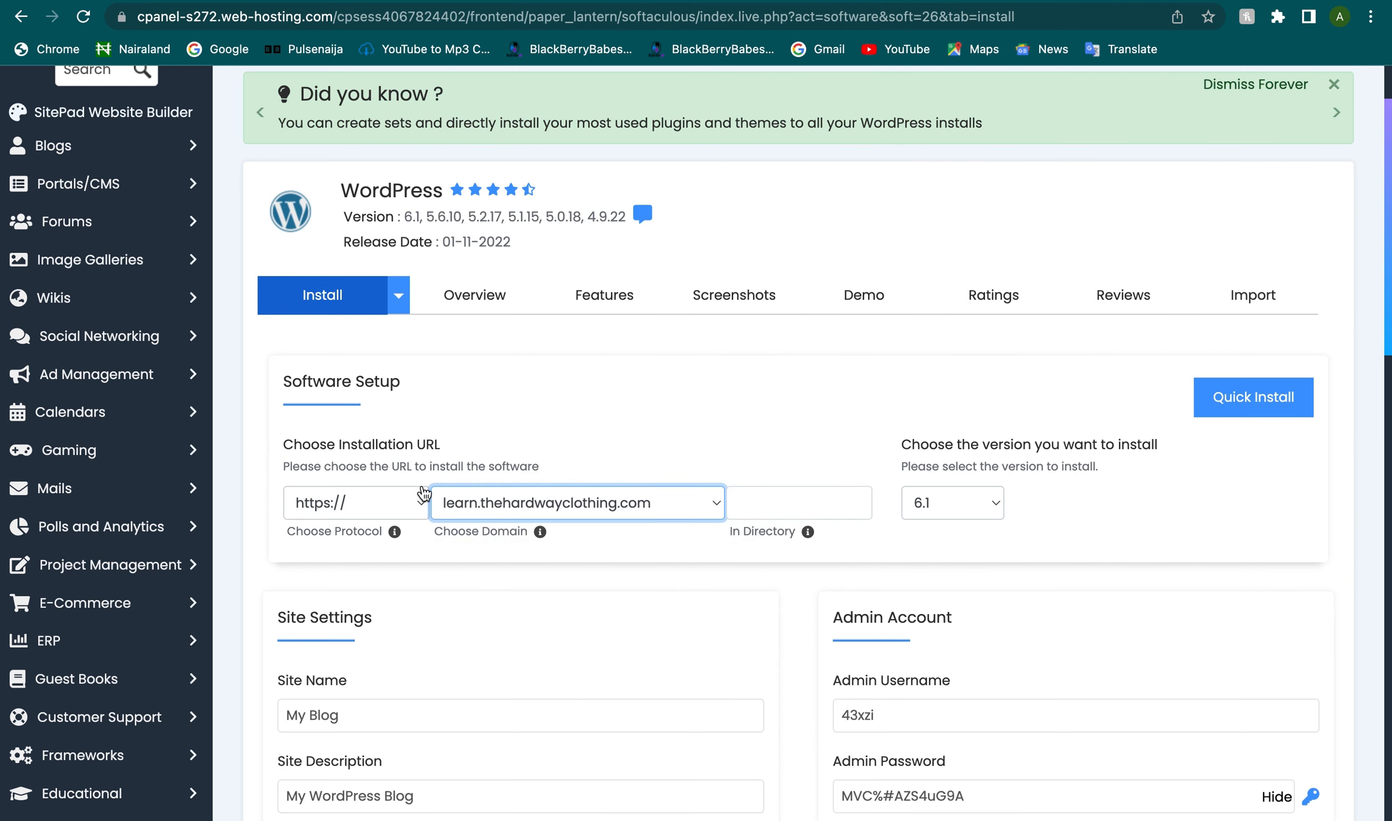
{"action": "left_click", "coordinate": [392, 509]}
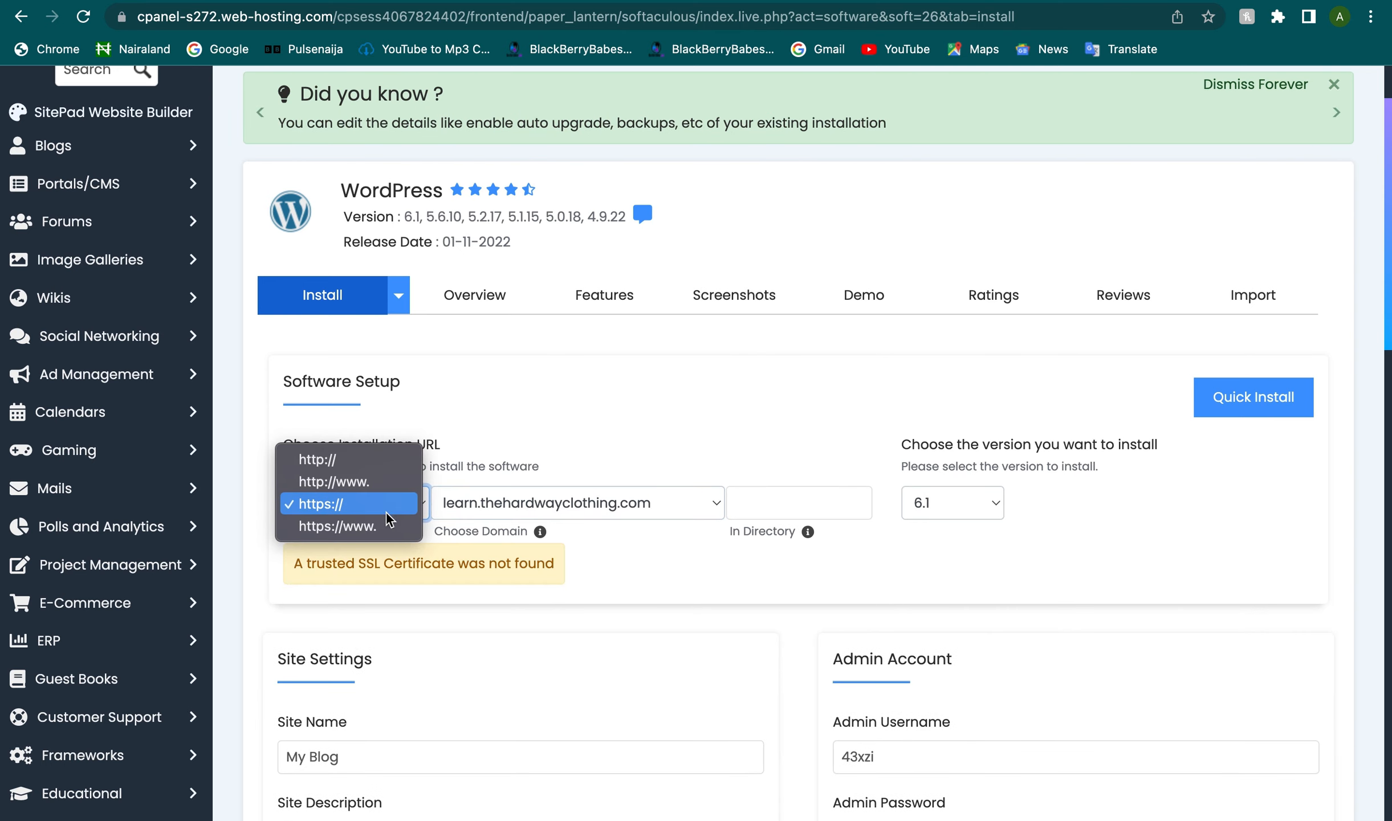
{"action": "left_click", "coordinate": [384, 507]}
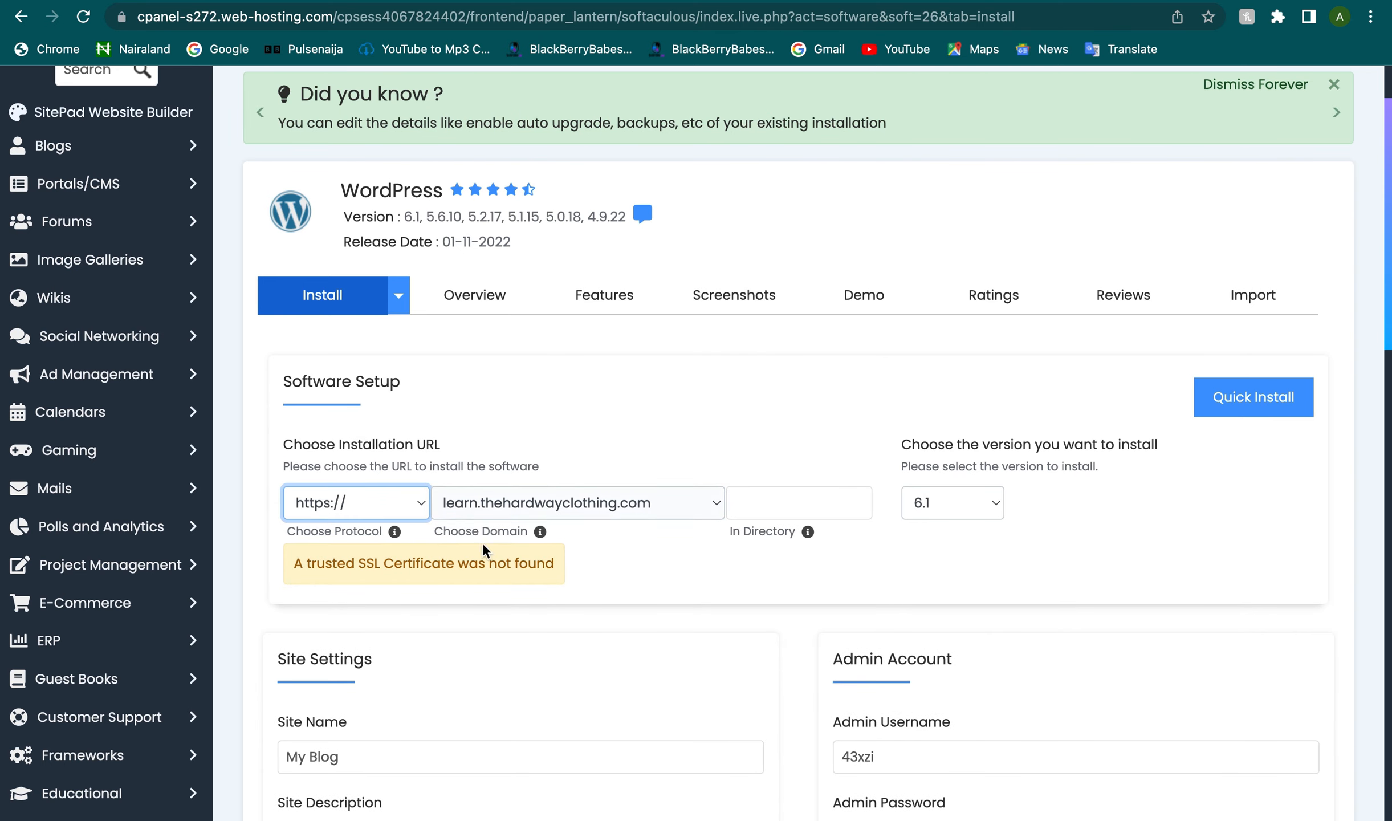
{"action": "scroll", "coordinate": [746, 559], "scroll_direction": "down", "scroll_amount": 6}
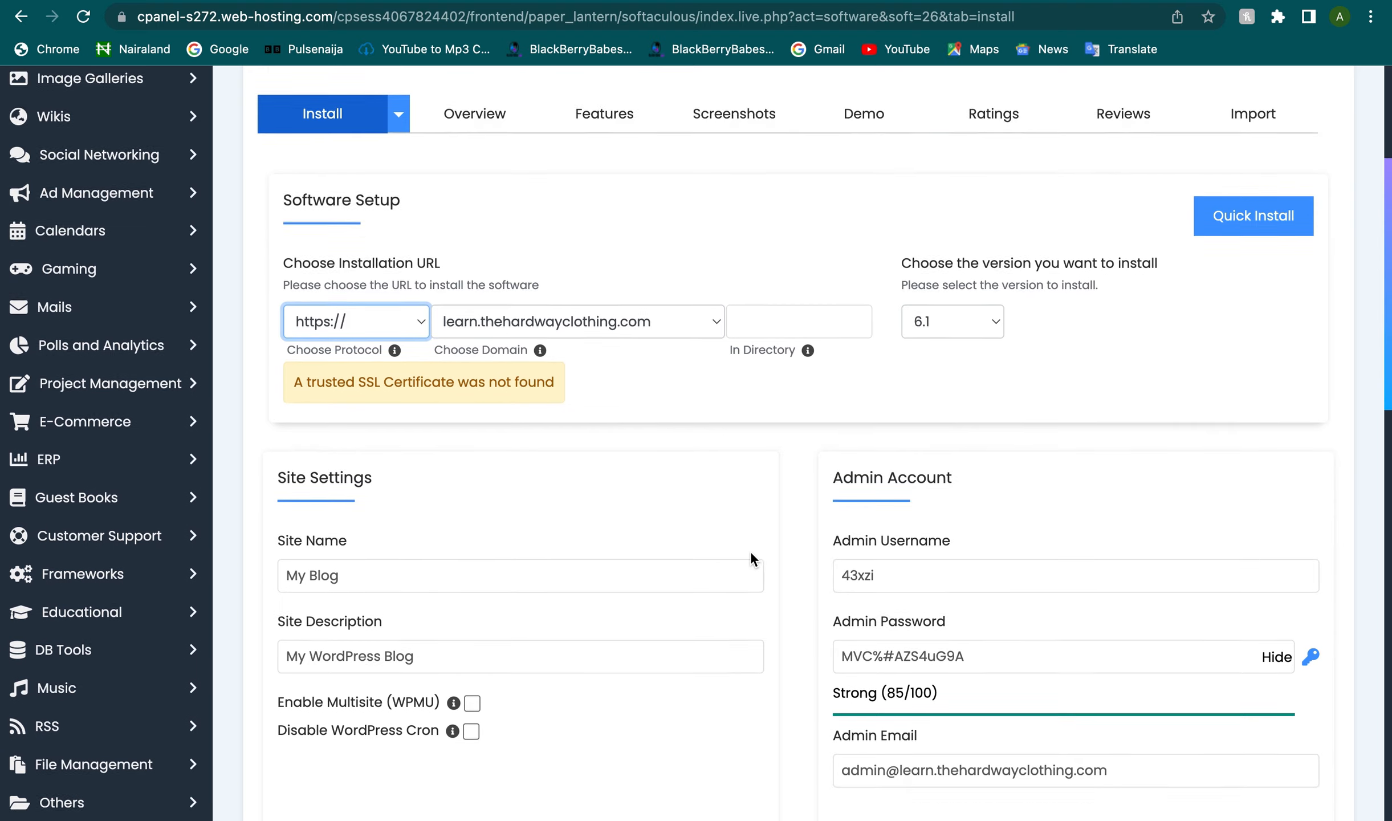
- Name the site 'Learn Wordpress Intro', leaving the site description unchanged
{"action": "left_click", "coordinate": [593, 442]}
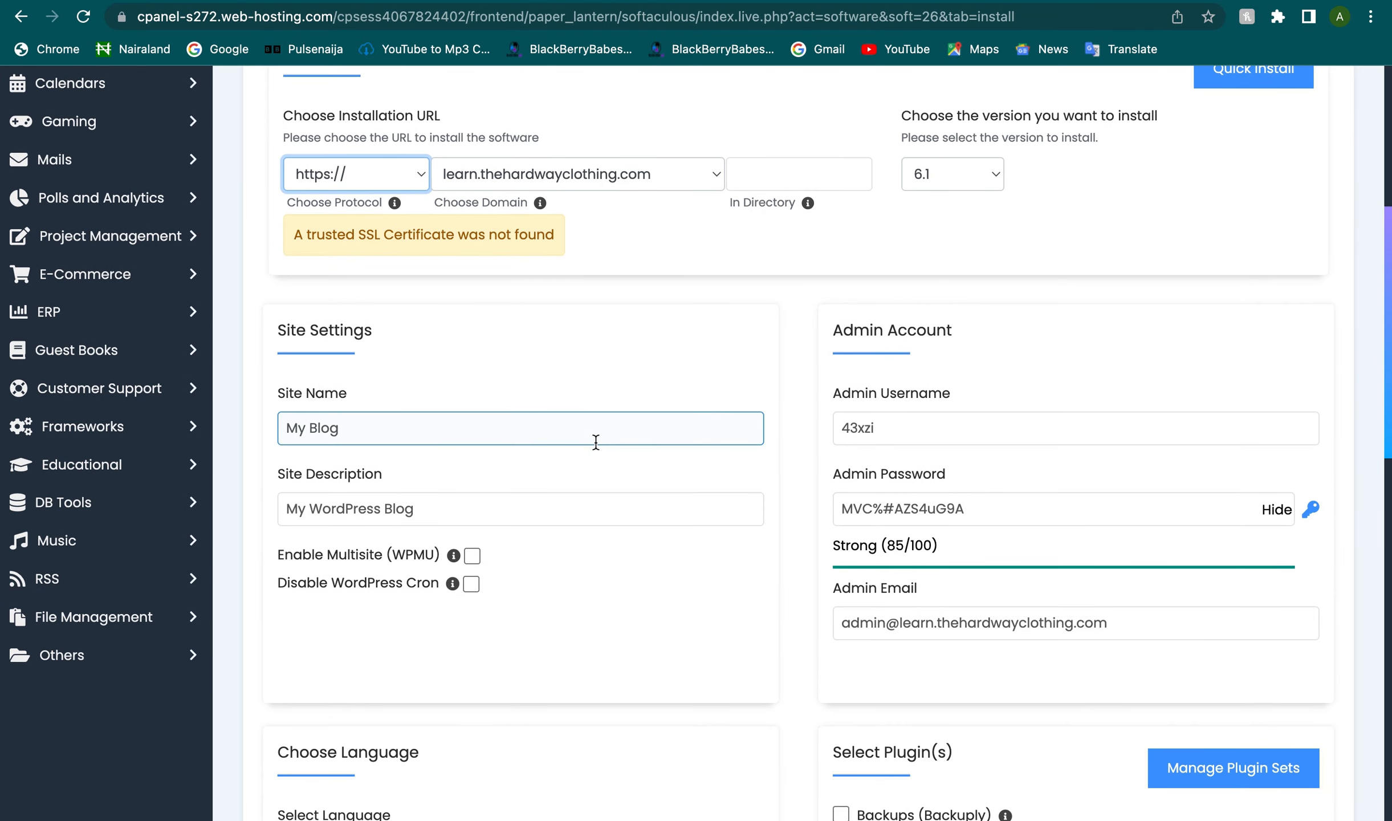
{"action": "triple_click", "coordinate": [596, 440]}
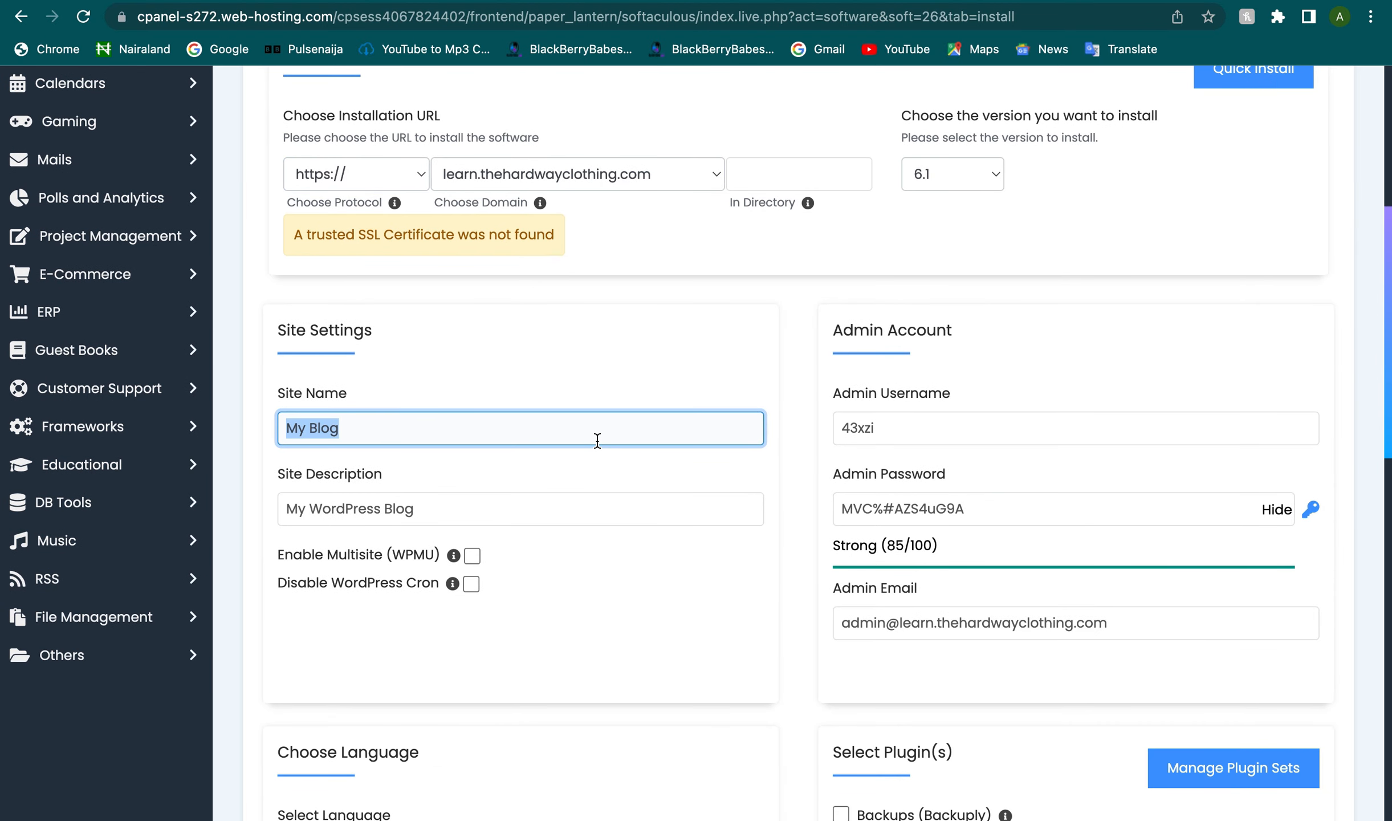
{"action": "type", "text": "Learn Wordp"}
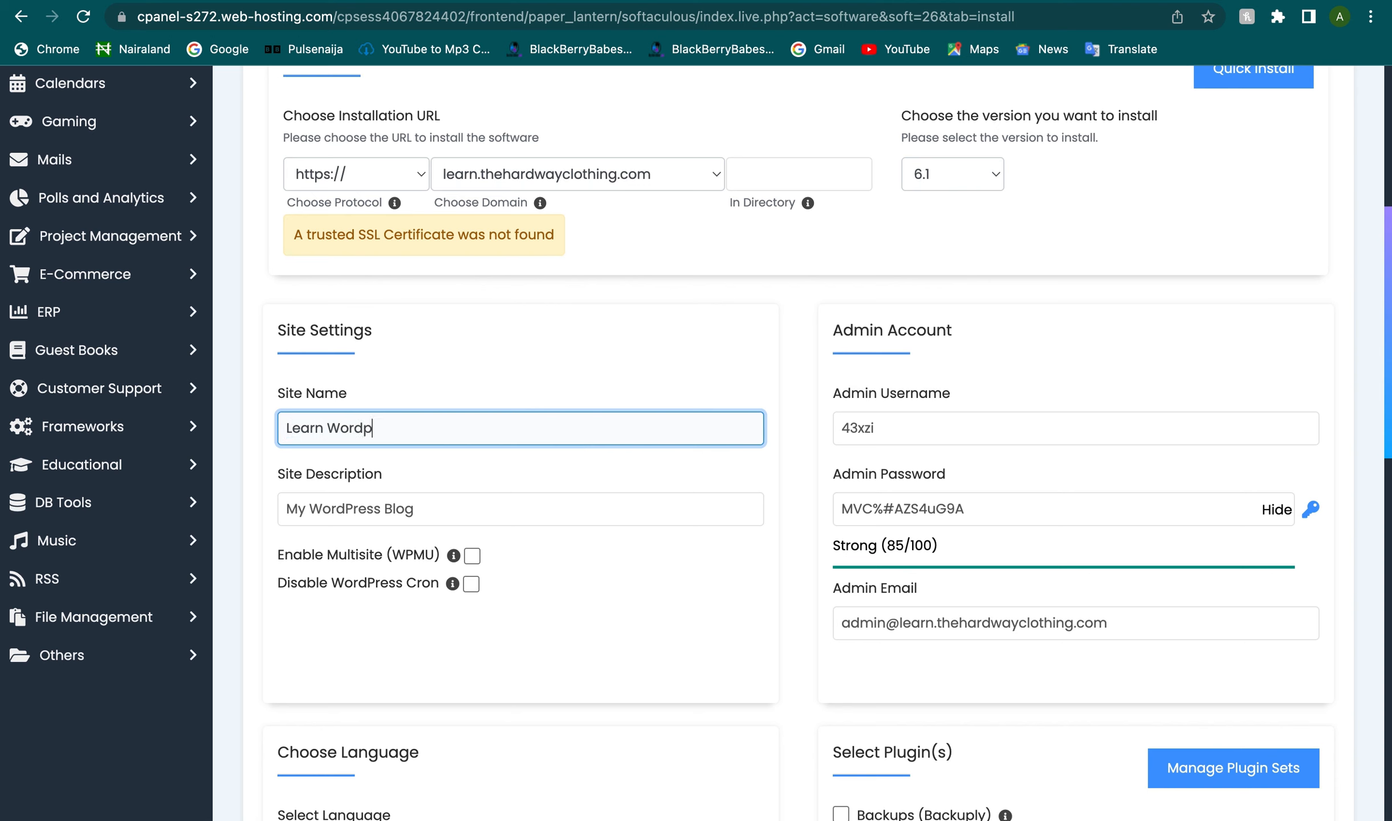
{"action": "type", "text": "ress Into"}
{"action": "key", "text": "BackSpace"}
{"action": "key", "text": "BackSpace"}
{"action": "type", "text": "ro"}
{"action": "triple_click", "coordinate": [535, 519]}
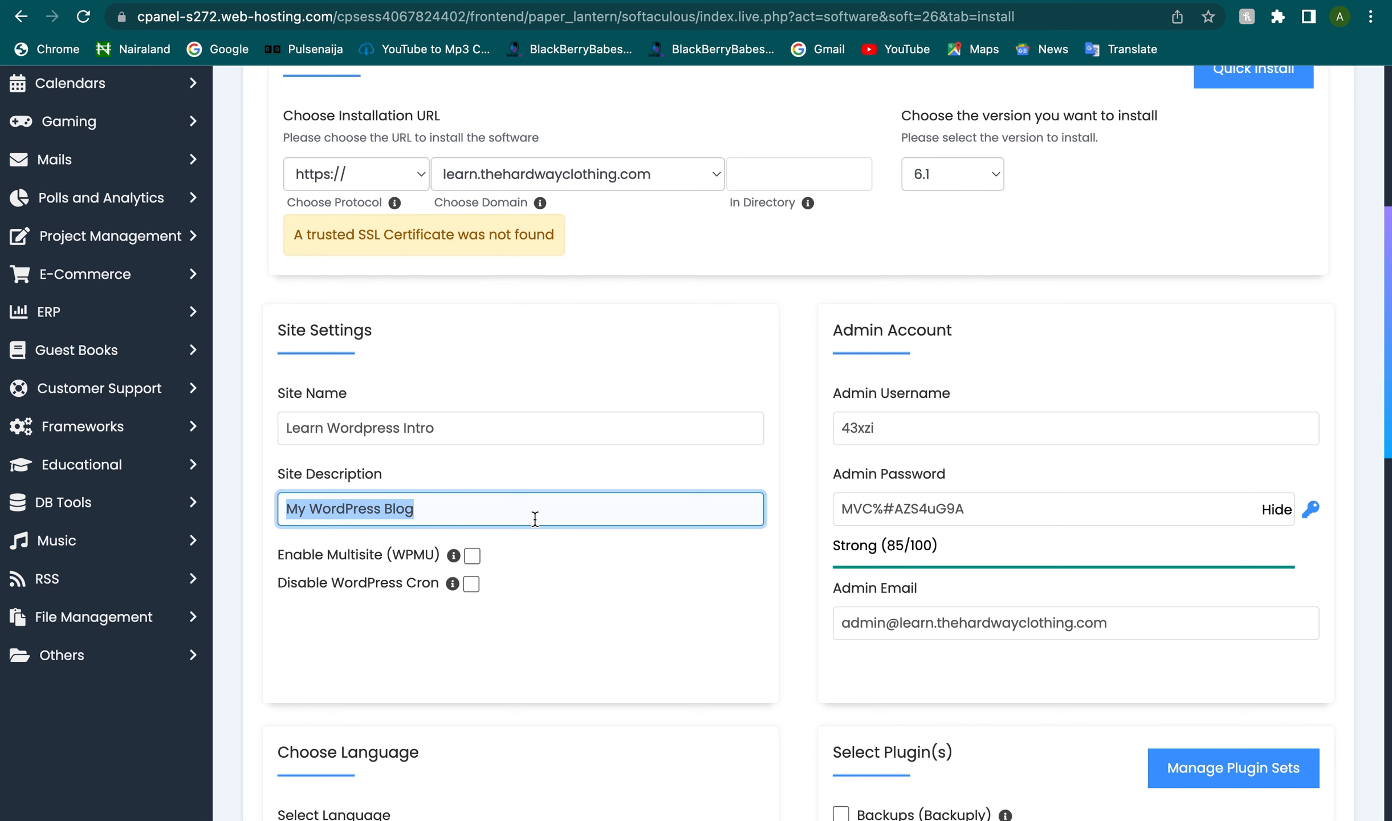
{"action": "type", "text": "Ow"}
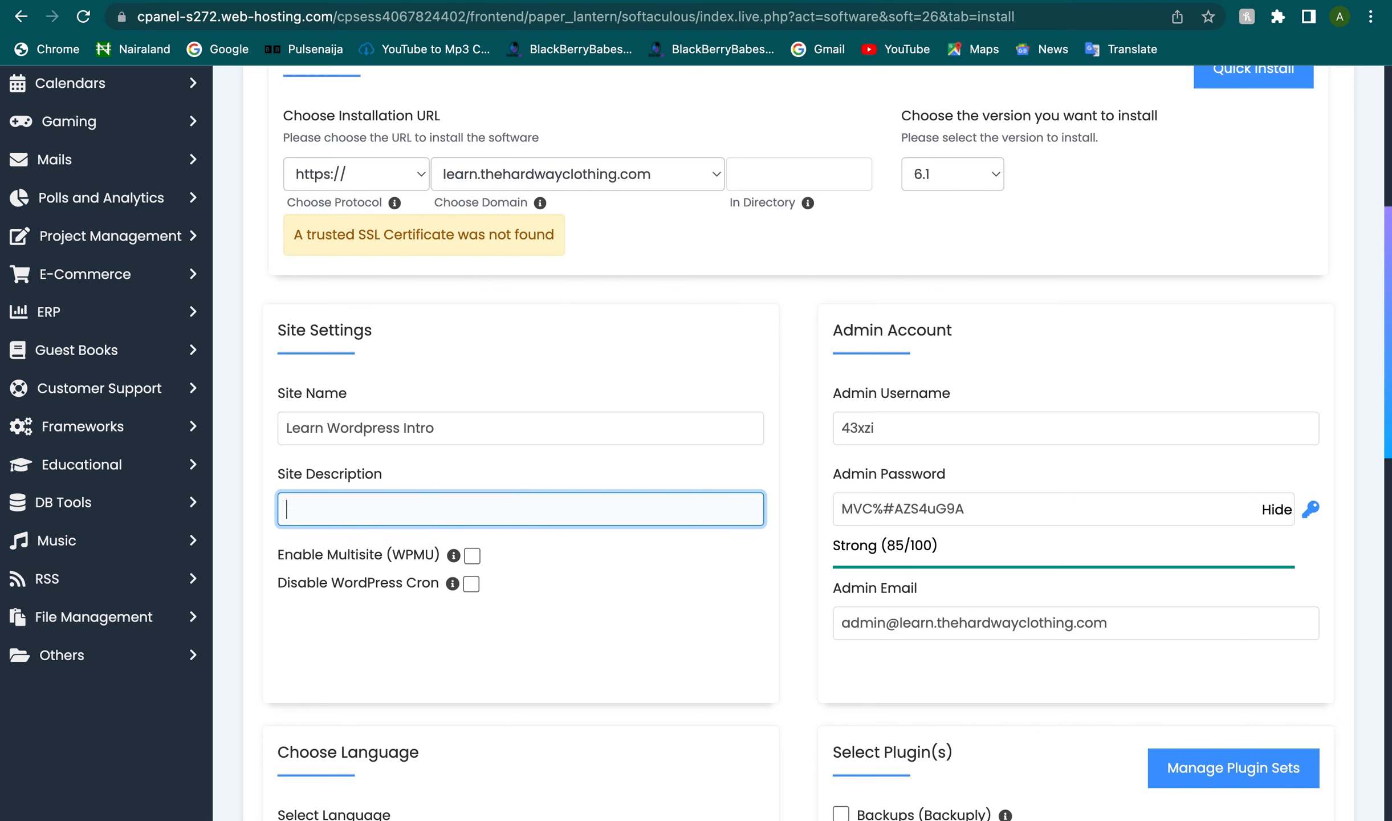
{"action": "key", "text": "super+z"}
{"action": "key", "text": "super+z"}
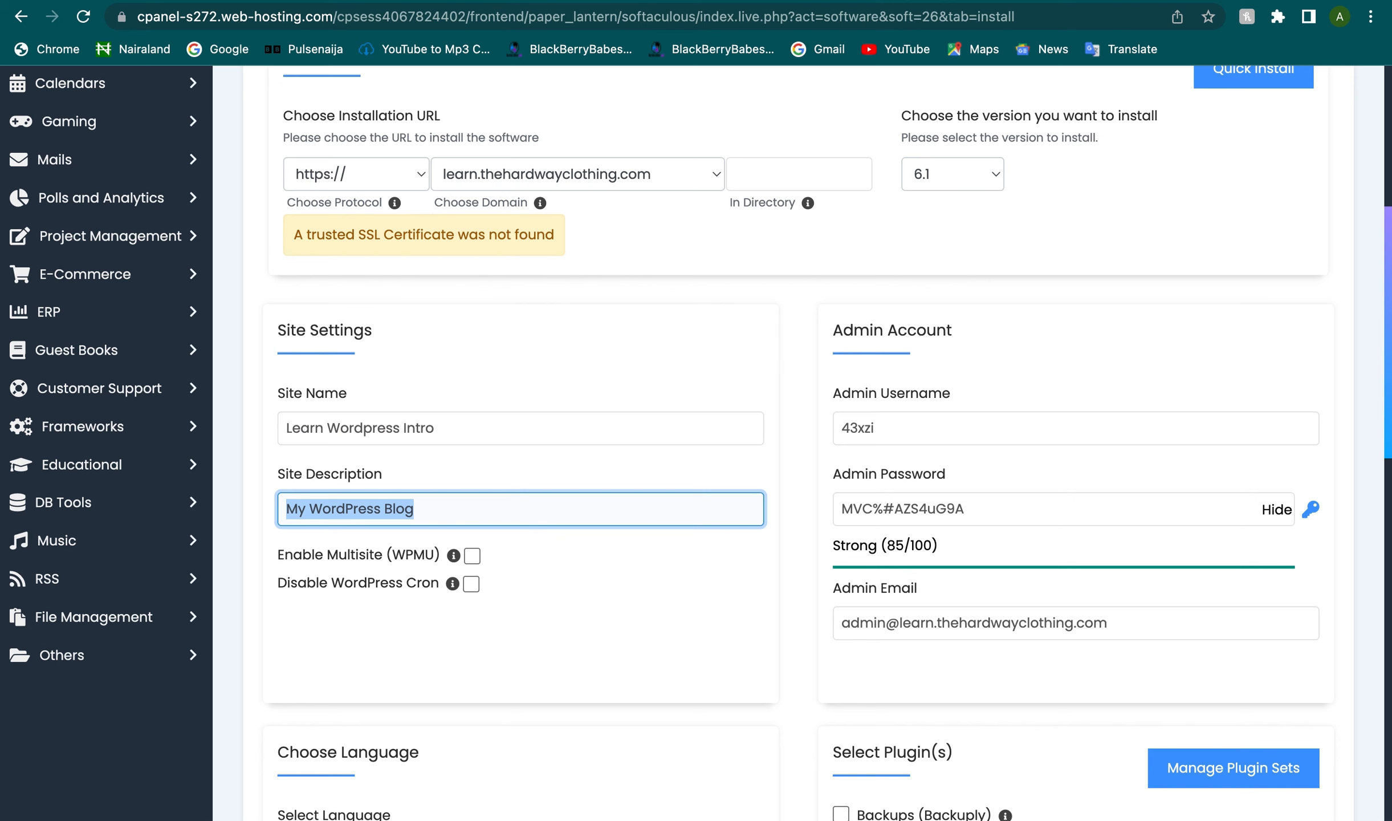
- Replace the generated admin username and set a new admin password
{"action": "triple_click", "coordinate": [956, 428]}
{"action": "type", "text": "admin"}
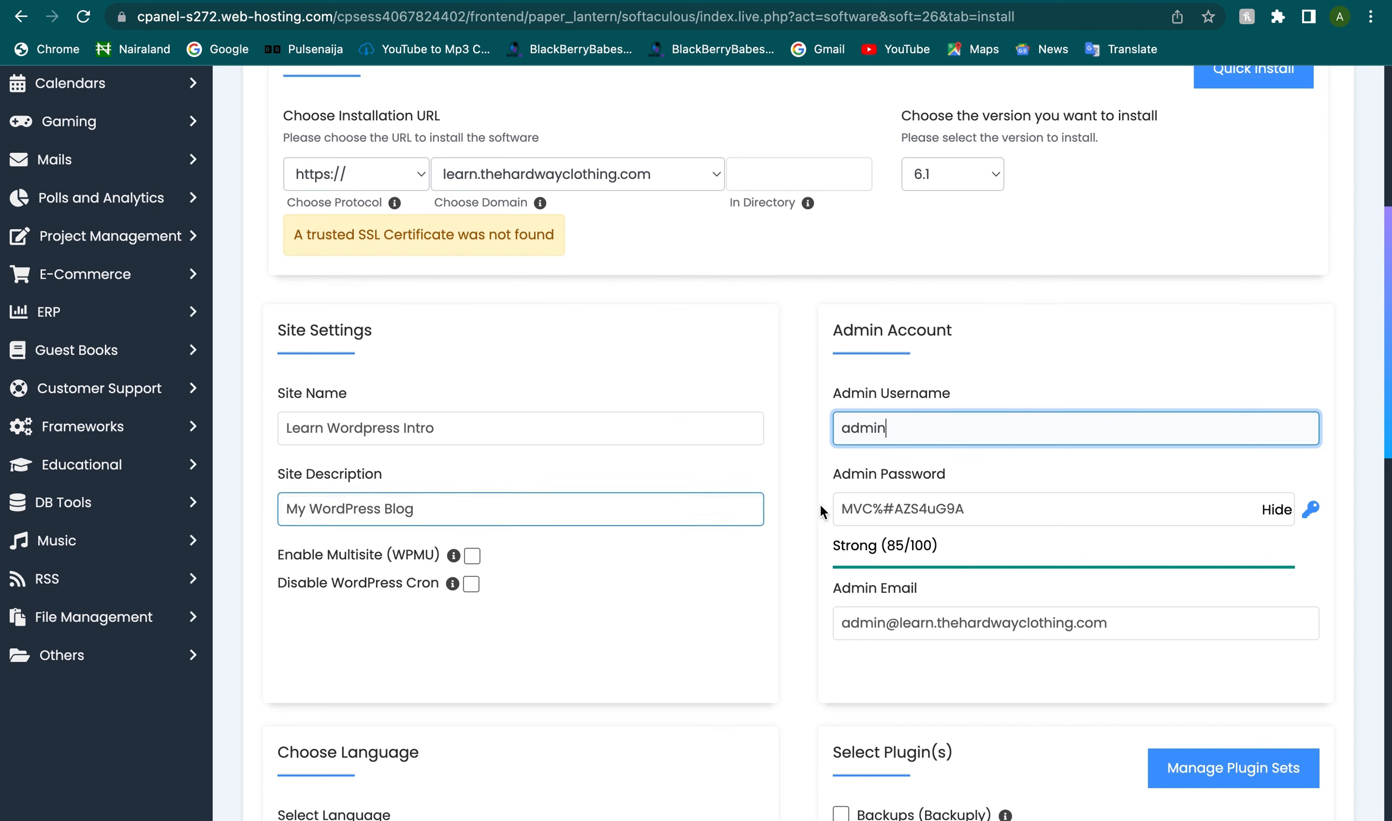
{"action": "left_click", "coordinate": [857, 505]}
{"action": "triple_click", "coordinate": [857, 505]}
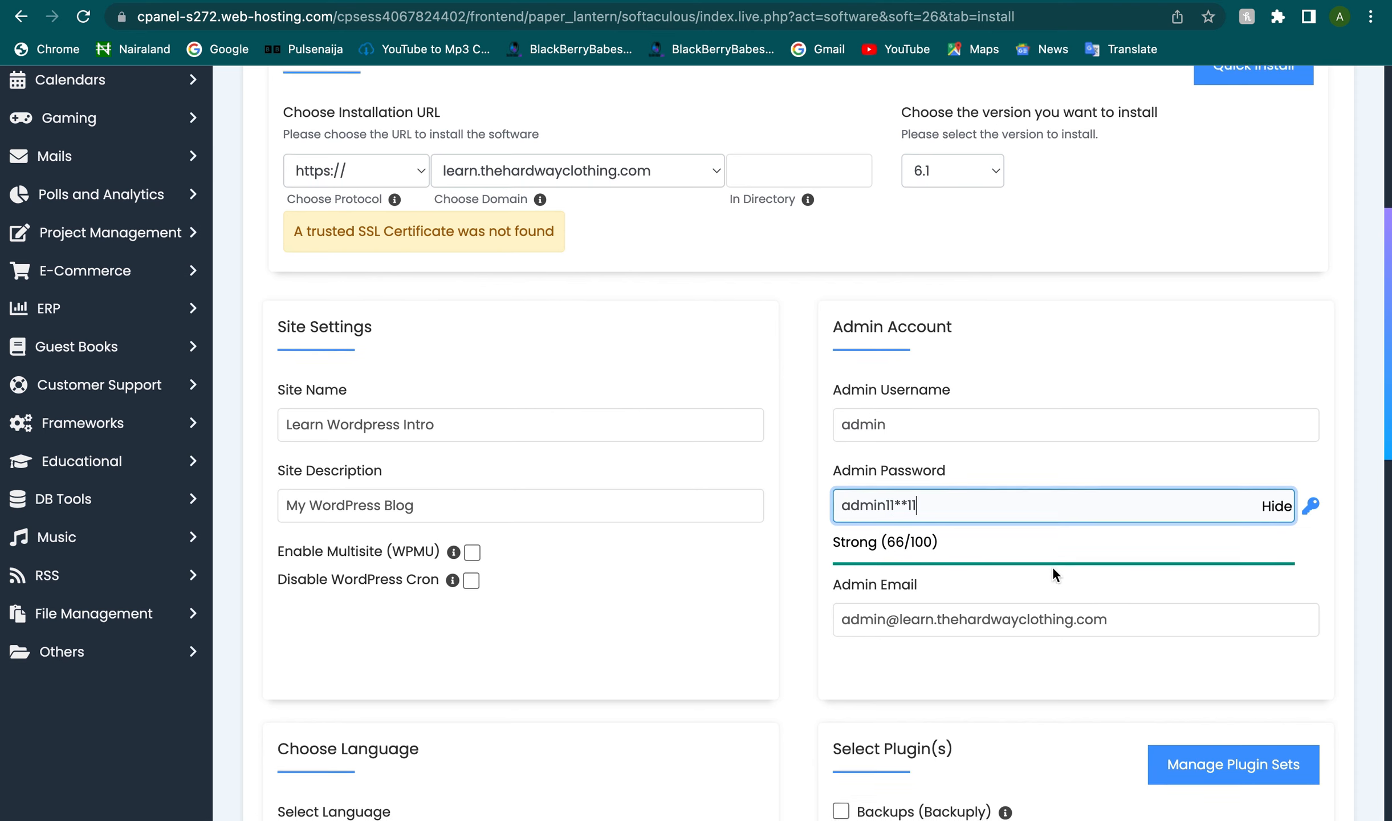
{"action": "scroll", "coordinate": [1054, 567], "scroll_direction": "down", "scroll_amount": 3}
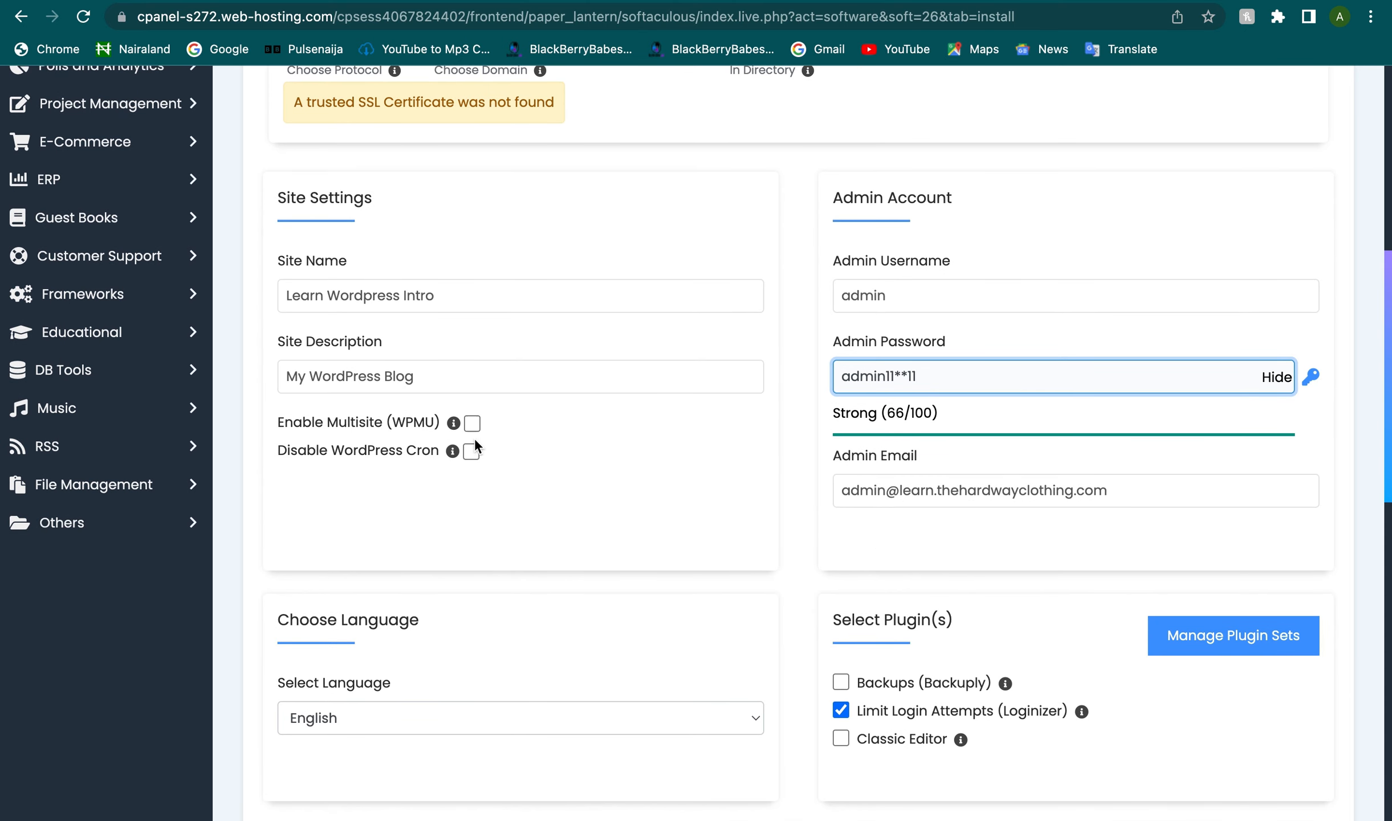
{"action": "scroll", "coordinate": [556, 438], "scroll_direction": "down", "scroll_amount": 1}
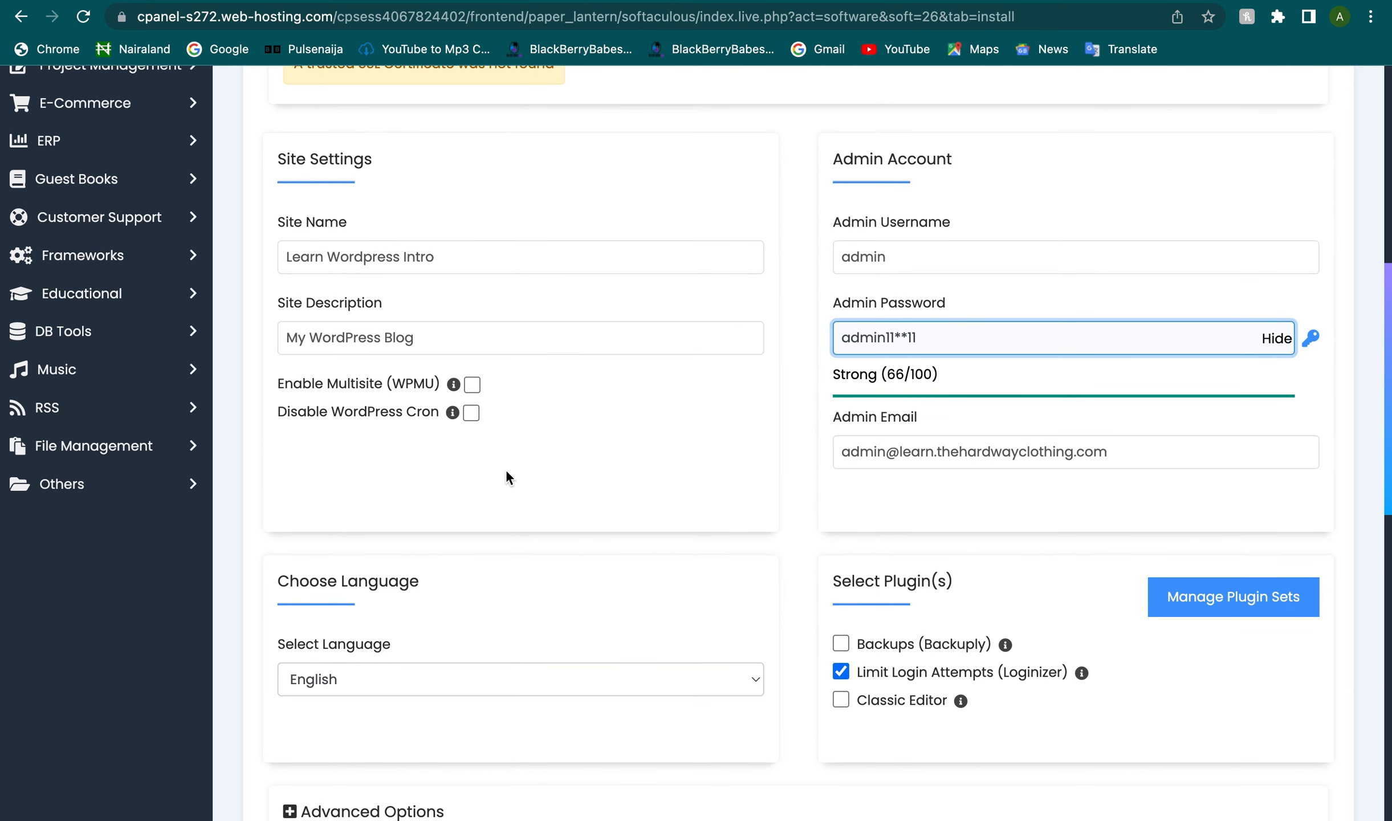
{"action": "scroll", "coordinate": [946, 504], "scroll_direction": "down", "scroll_amount": 3}
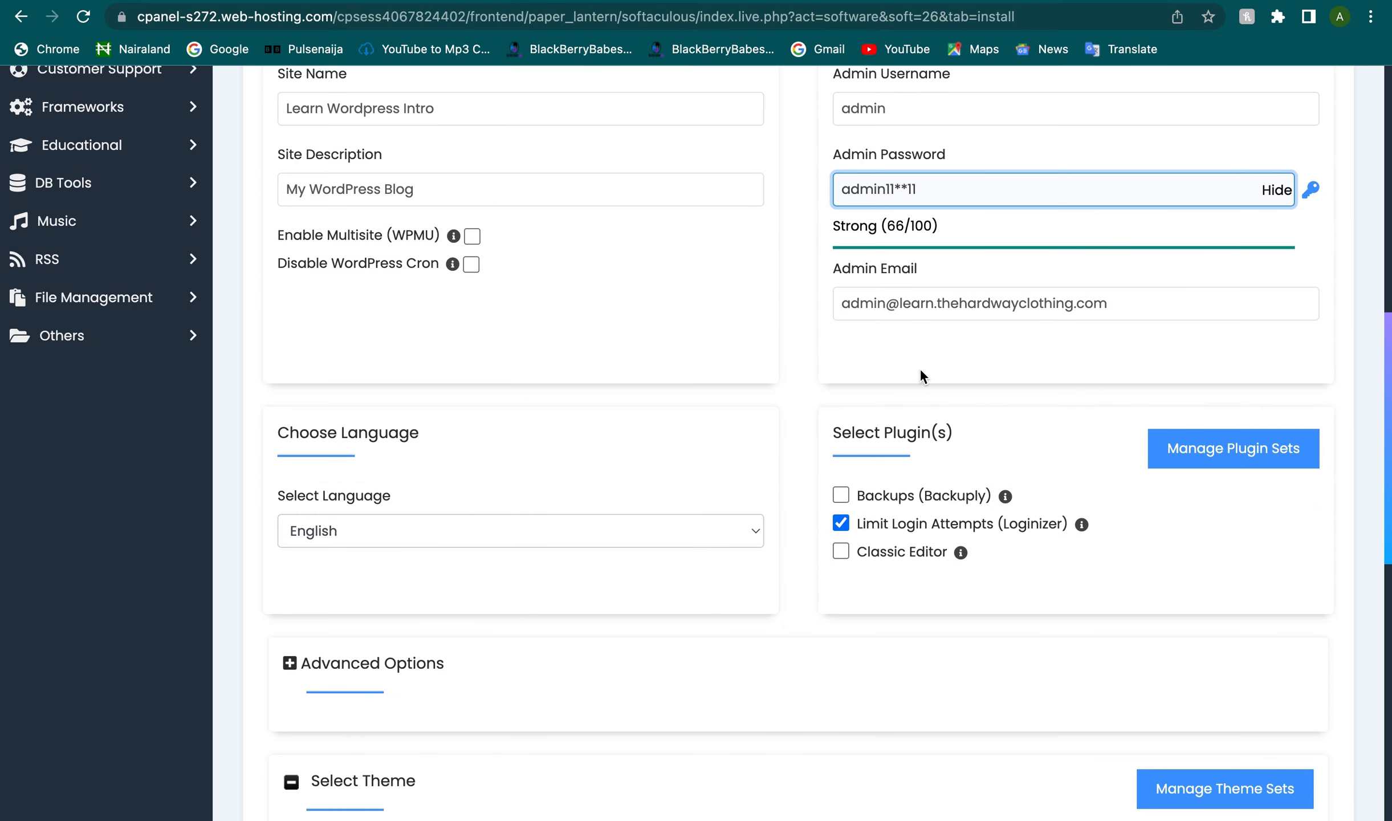
{"action": "triple_click", "coordinate": [975, 293]}
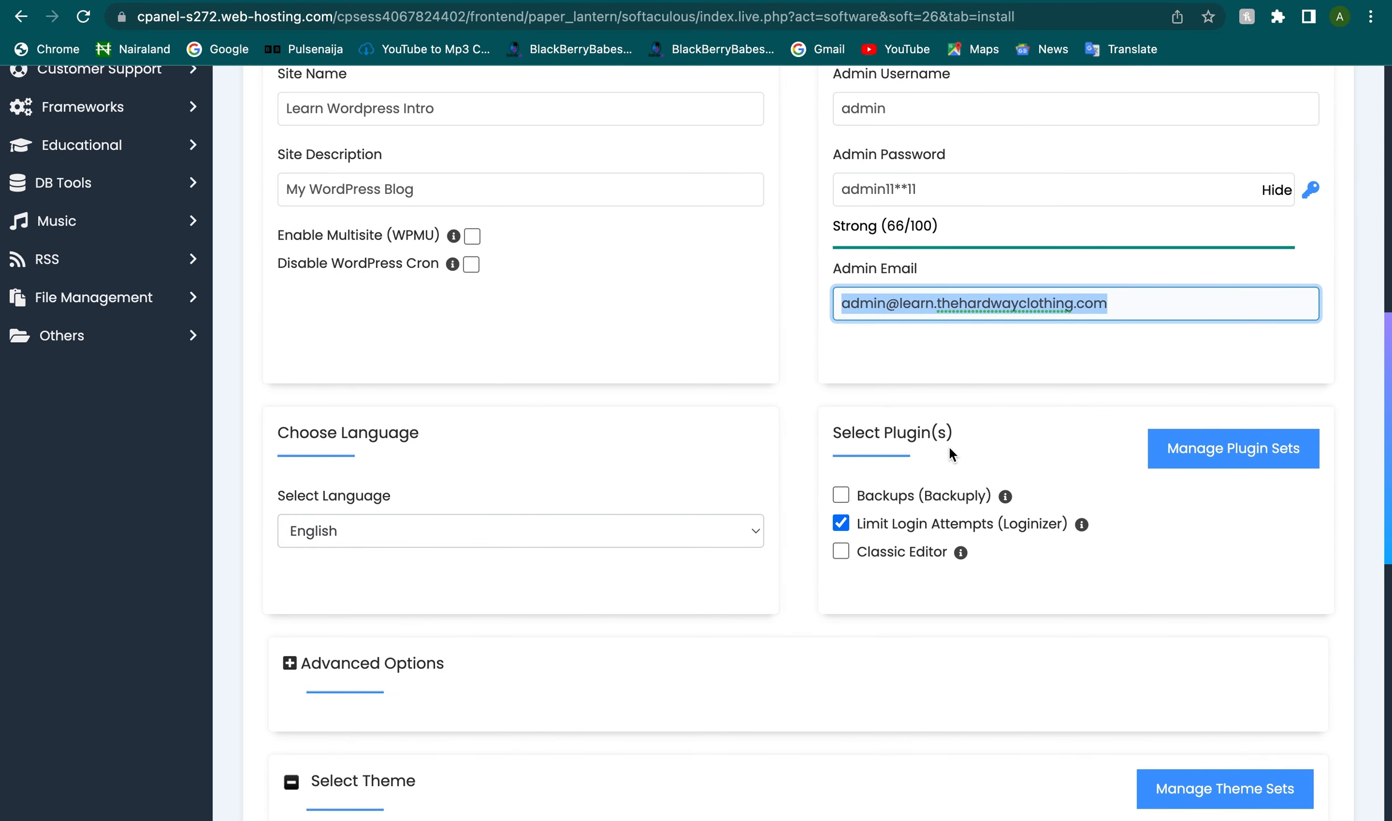
{"action": "scroll", "coordinate": [948, 445], "scroll_direction": "down", "scroll_amount": 1}
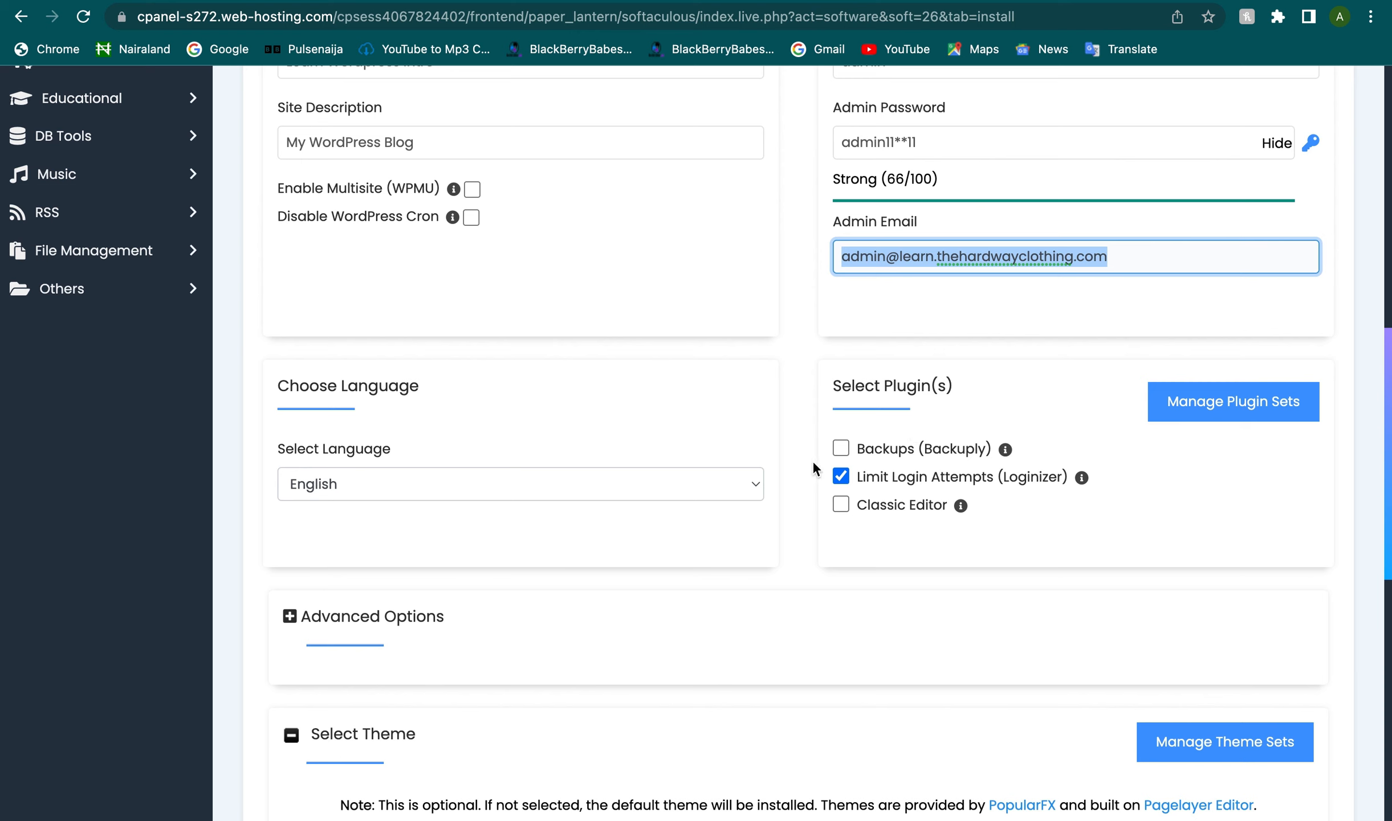
- Add the Backuply and Classic Editor plugins and expand Advanced Options
{"action": "left_click", "coordinate": [840, 448]}
{"action": "left_click", "coordinate": [840, 503]}
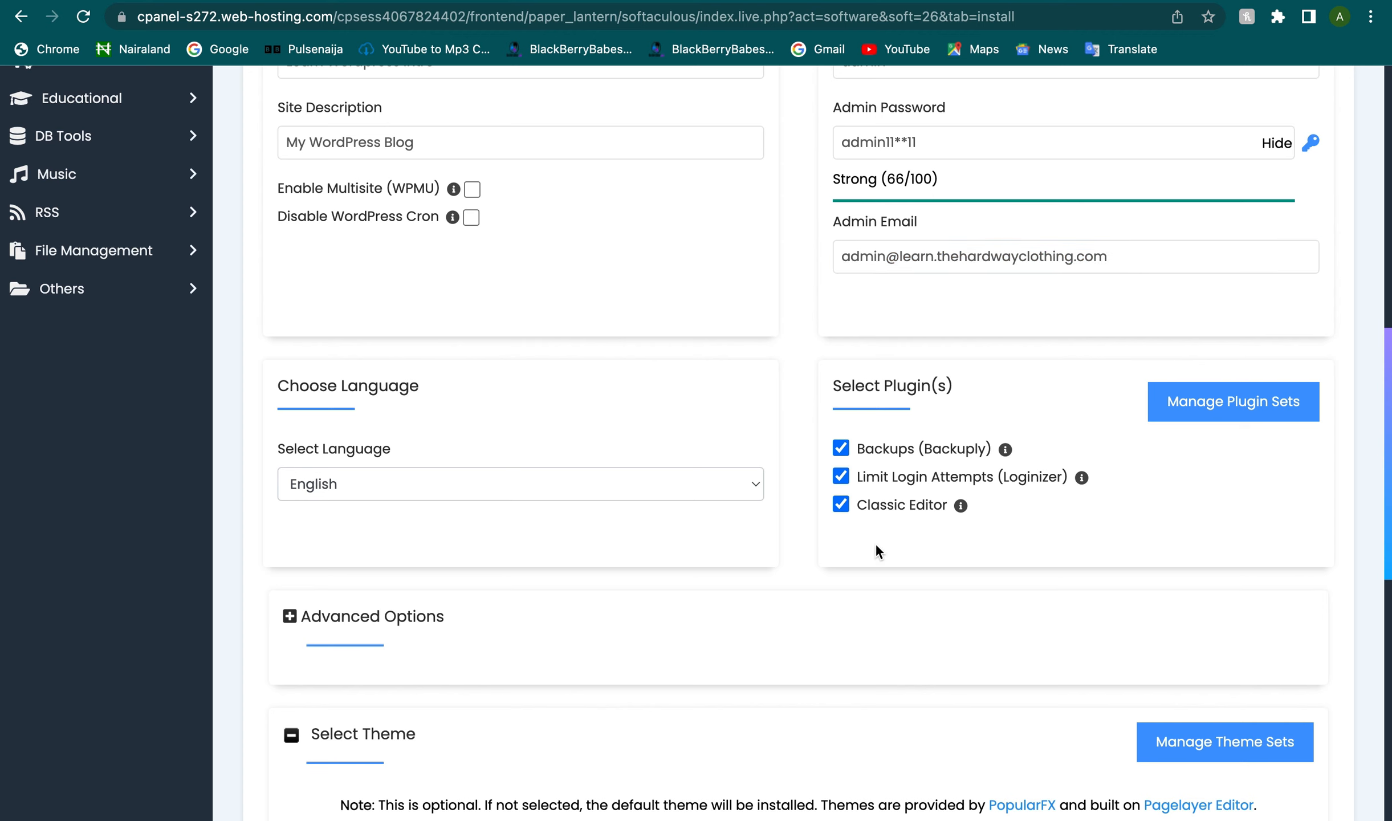
{"action": "mouse_move", "coordinate": [953, 510]}
{"action": "scroll", "coordinate": [1003, 495], "scroll_direction": "down", "scroll_amount": 1}
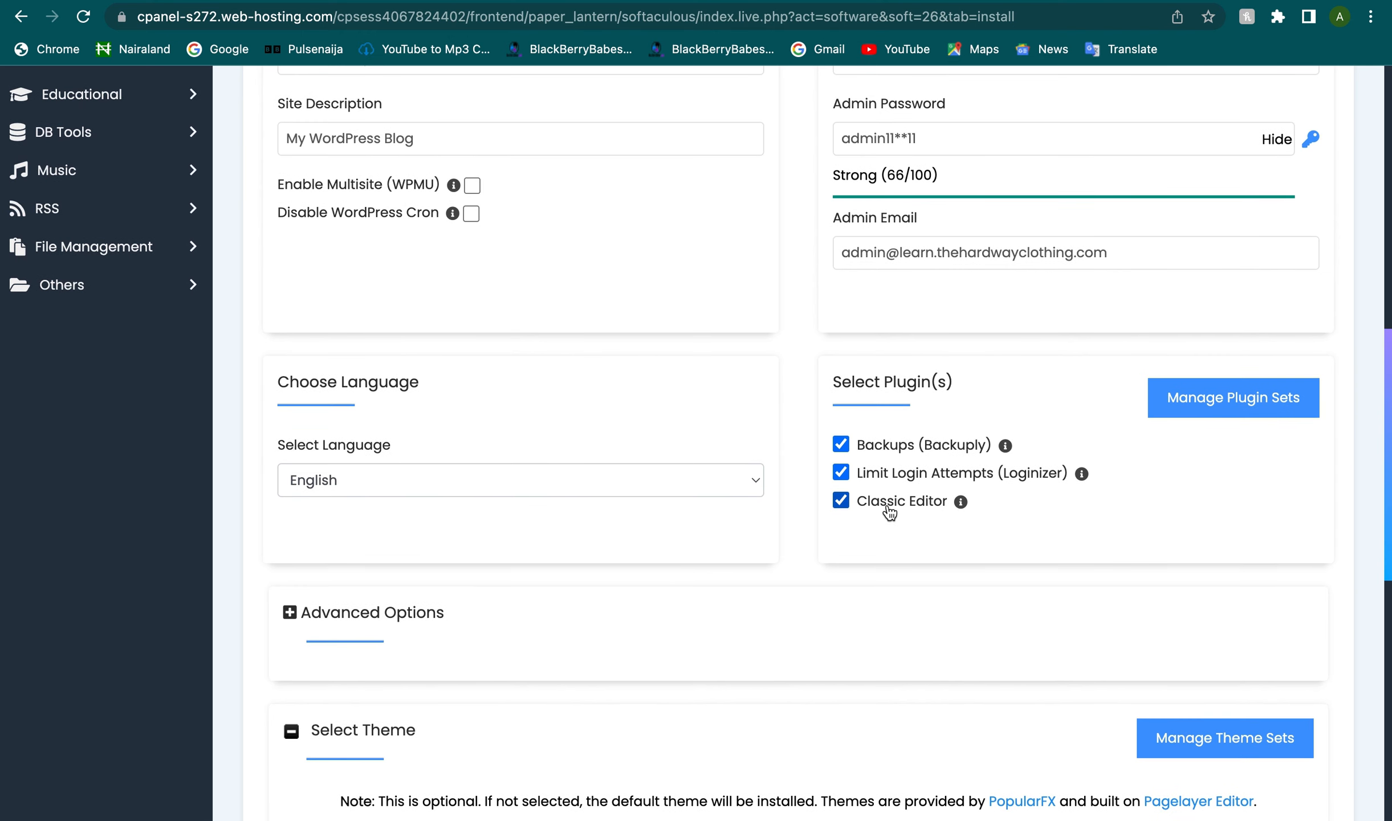
{"action": "scroll", "coordinate": [955, 564], "scroll_direction": "down", "scroll_amount": 1}
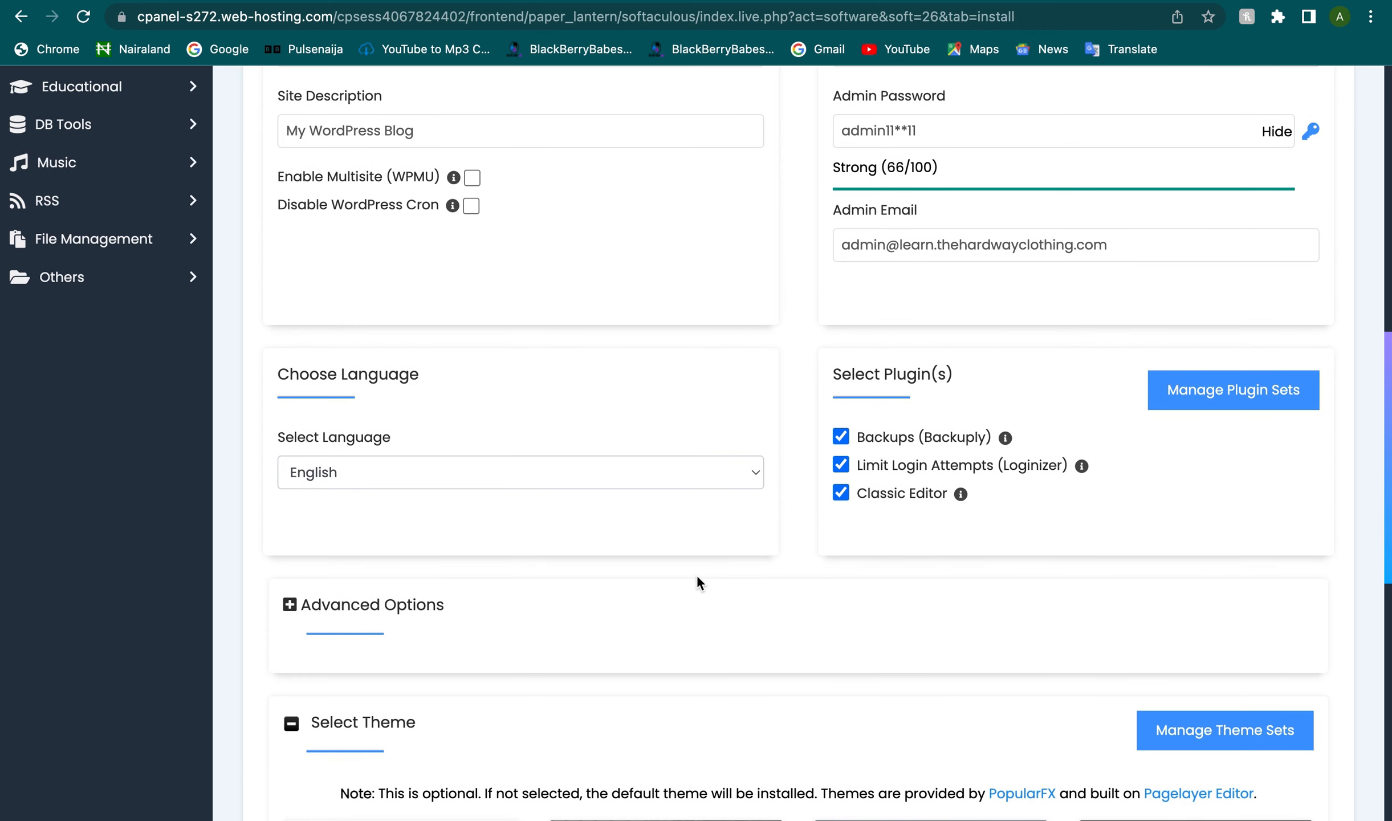
{"action": "scroll", "coordinate": [699, 579], "scroll_direction": "down", "scroll_amount": 5}
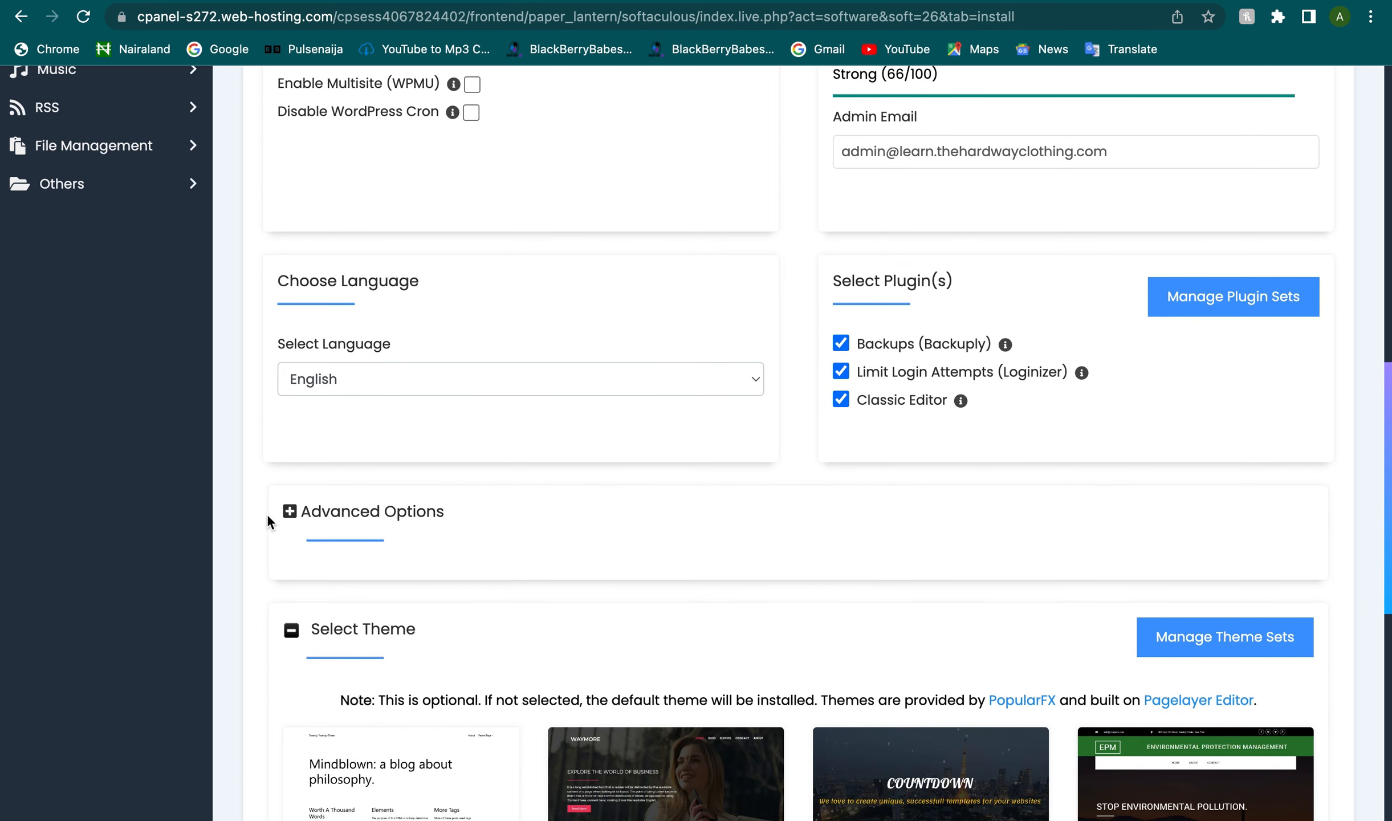
{"action": "left_click", "coordinate": [288, 512]}
- Keep the default database name, table prefix, backup location and Don't backup, then collapse Advanced Options
{"action": "scroll", "coordinate": [741, 530], "scroll_direction": "down", "scroll_amount": 10}
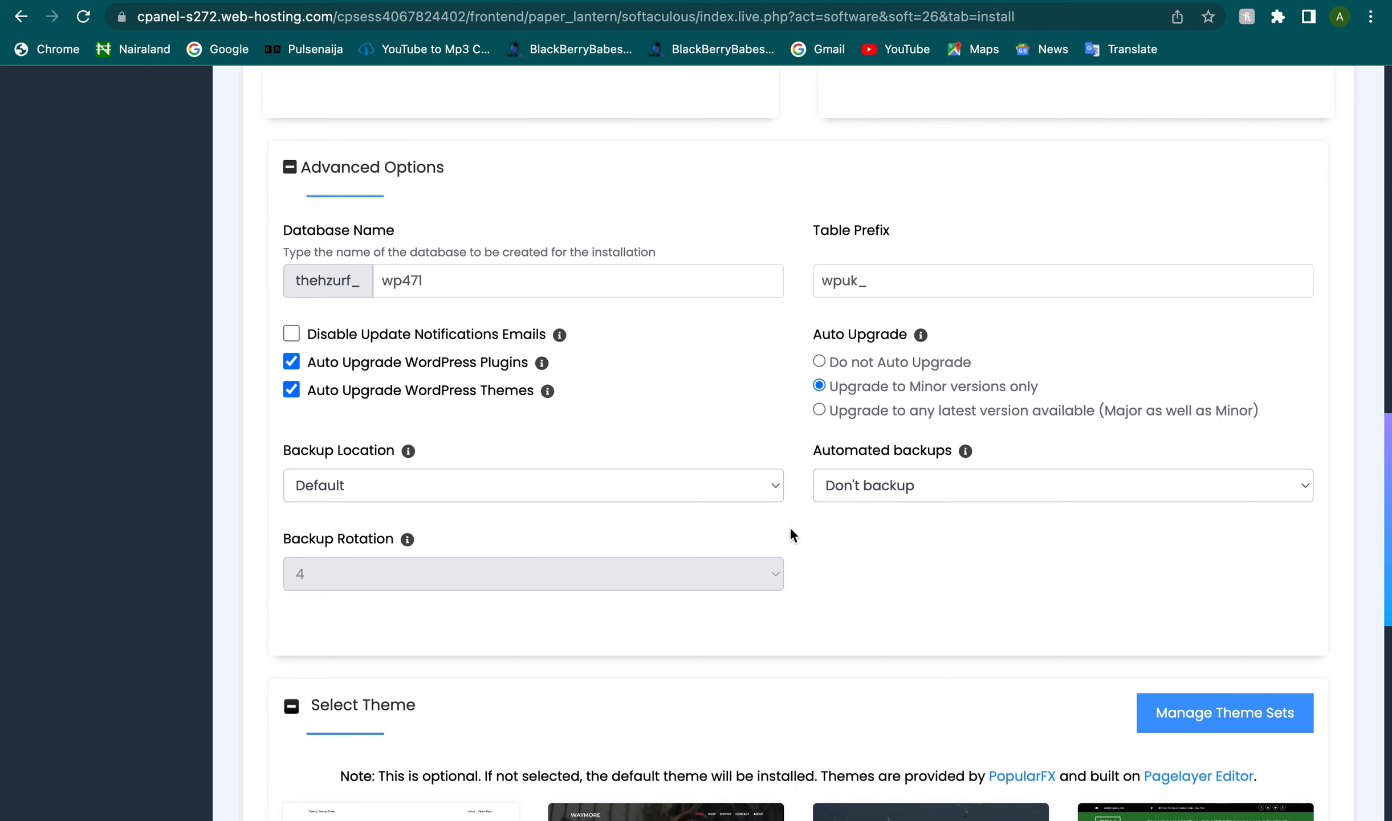
{"action": "left_click", "coordinate": [486, 287]}
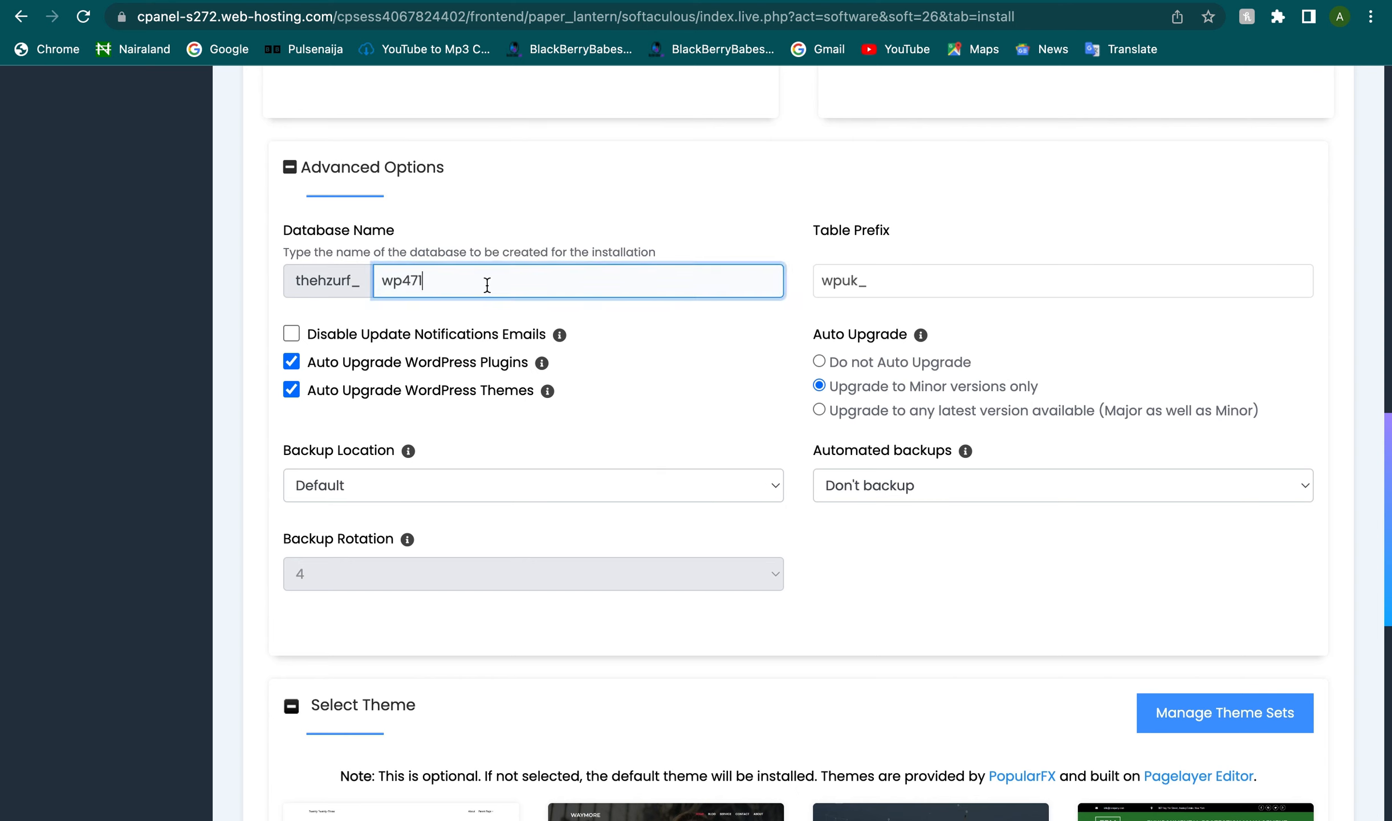
{"action": "left_click", "coordinate": [958, 271]}
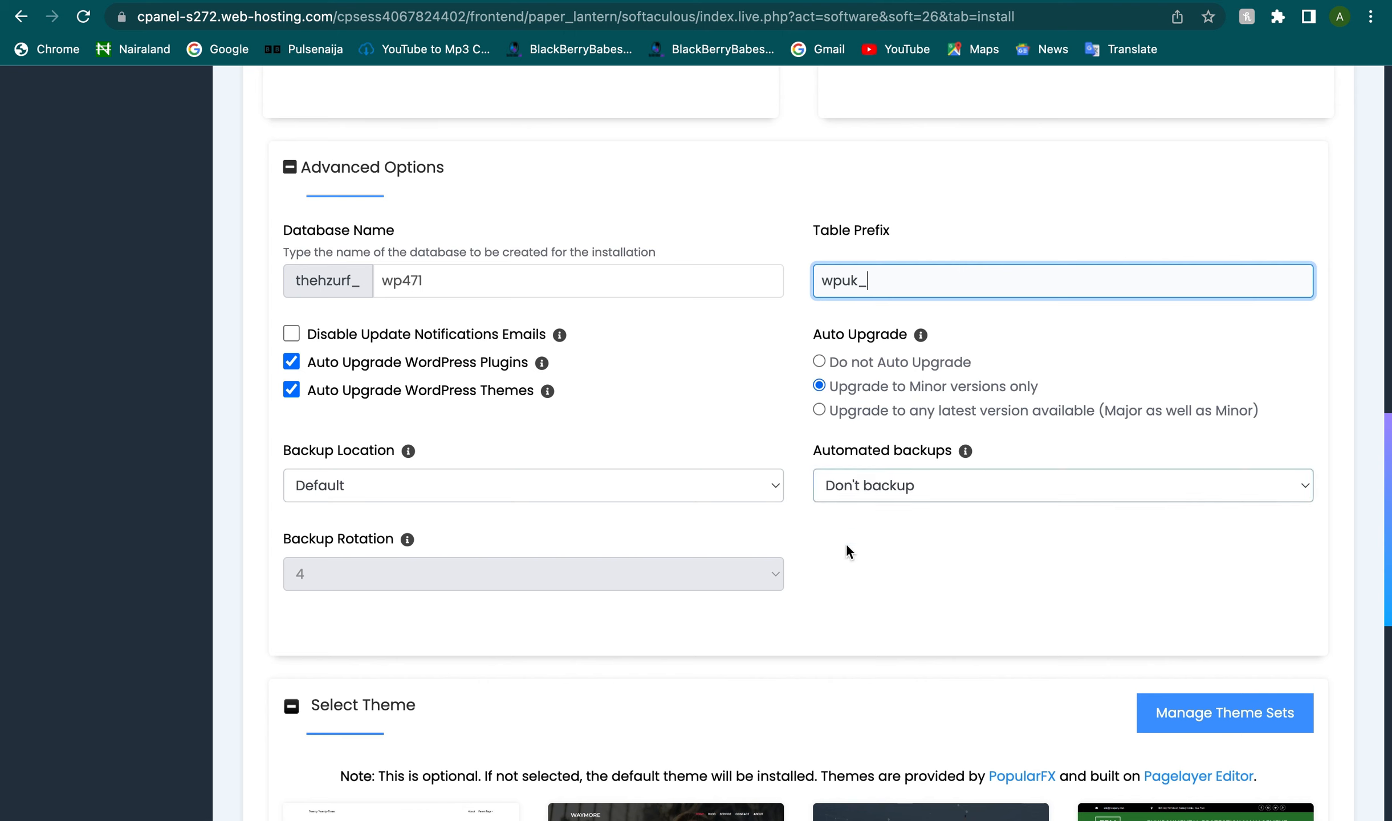
{"action": "left_click", "coordinate": [648, 488]}
{"action": "left_click", "coordinate": [672, 448]}
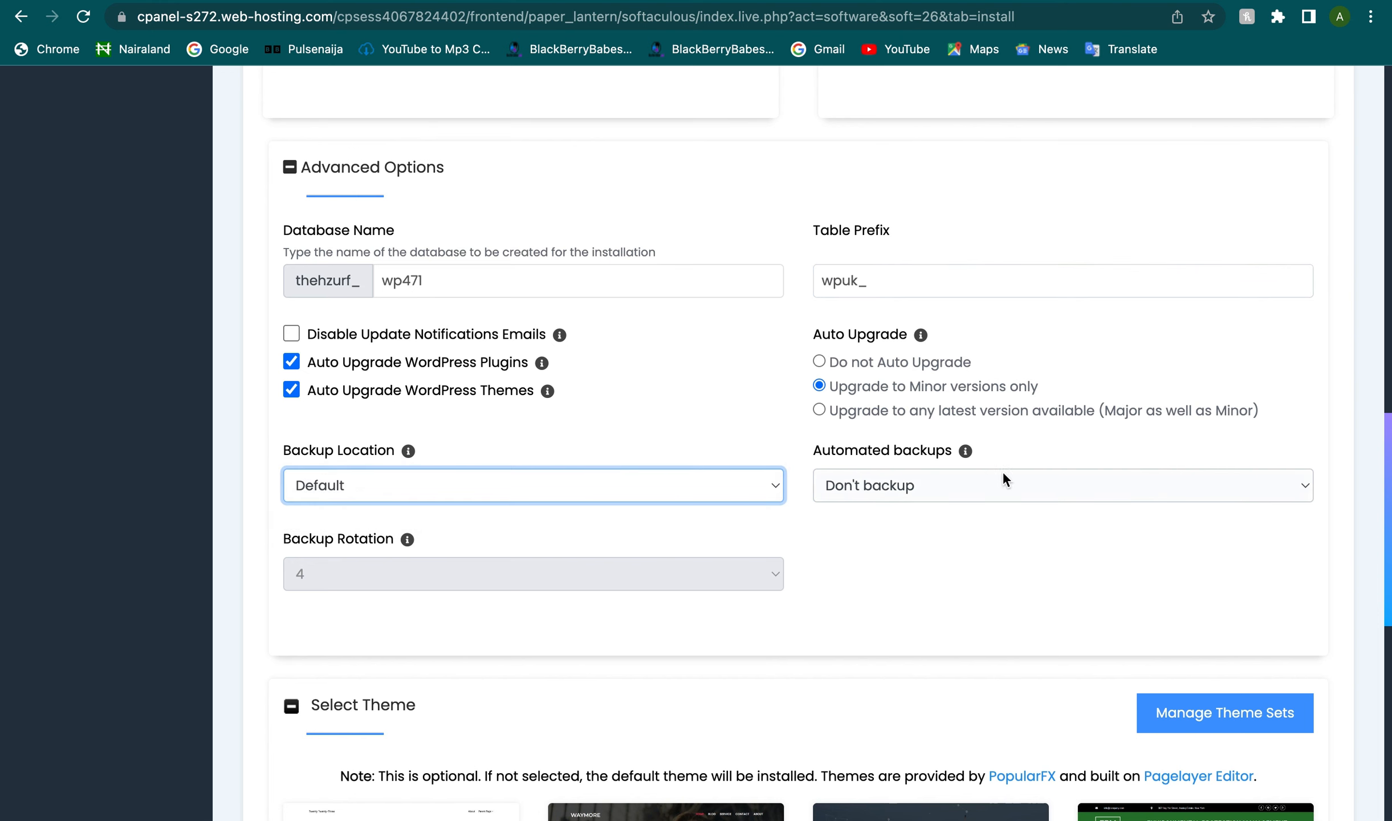
{"action": "left_click", "coordinate": [1001, 477]}
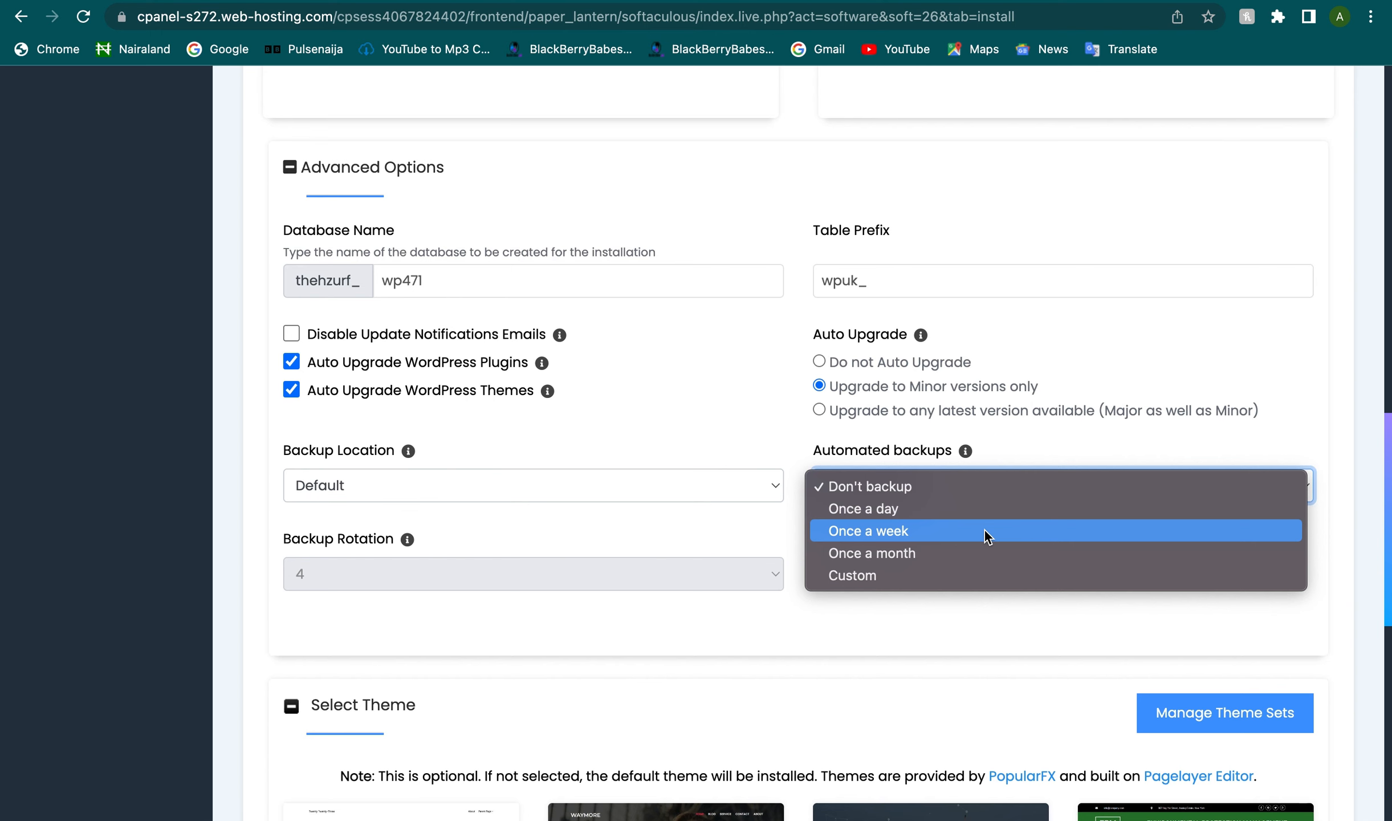
{"action": "left_click", "coordinate": [730, 418]}
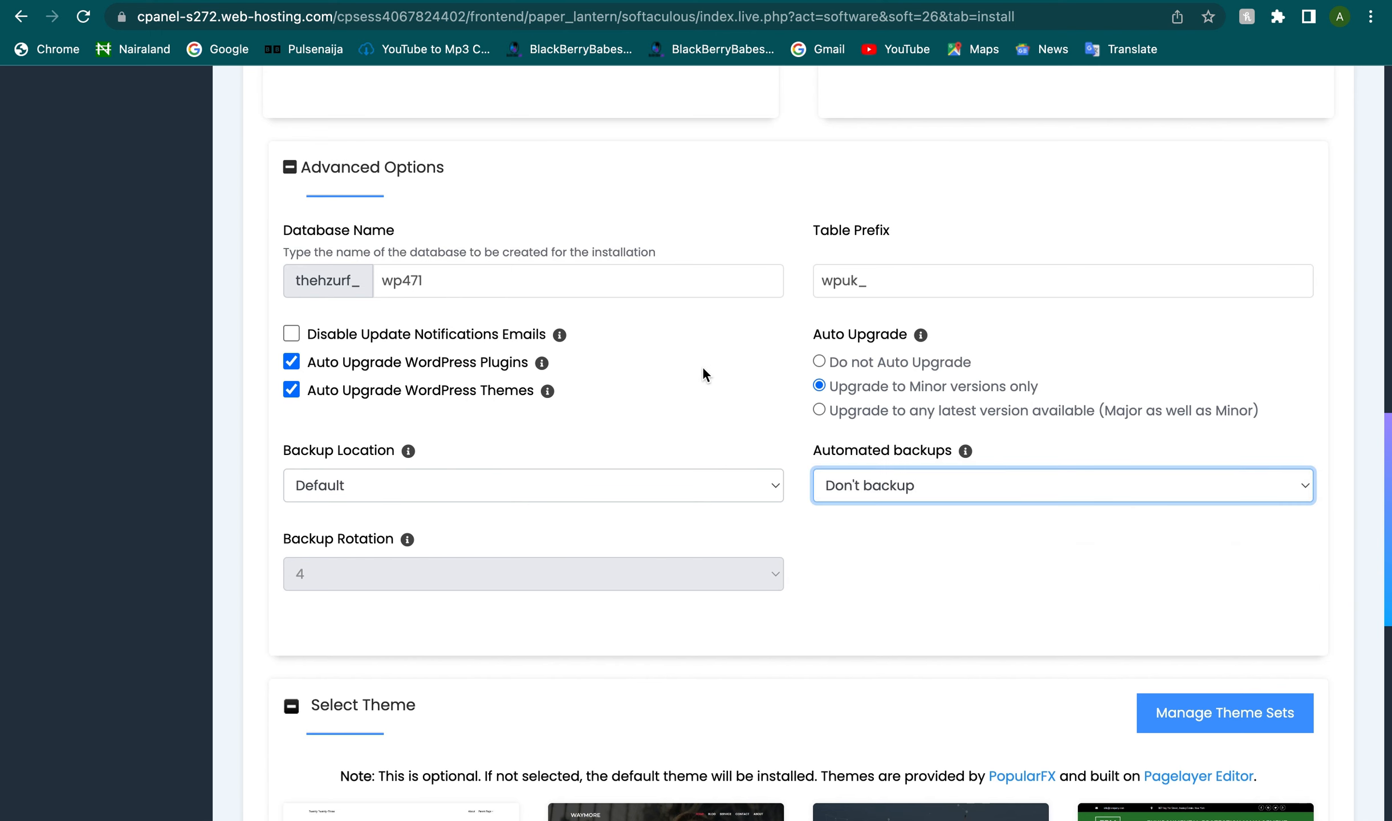
{"action": "left_click", "coordinate": [290, 167]}
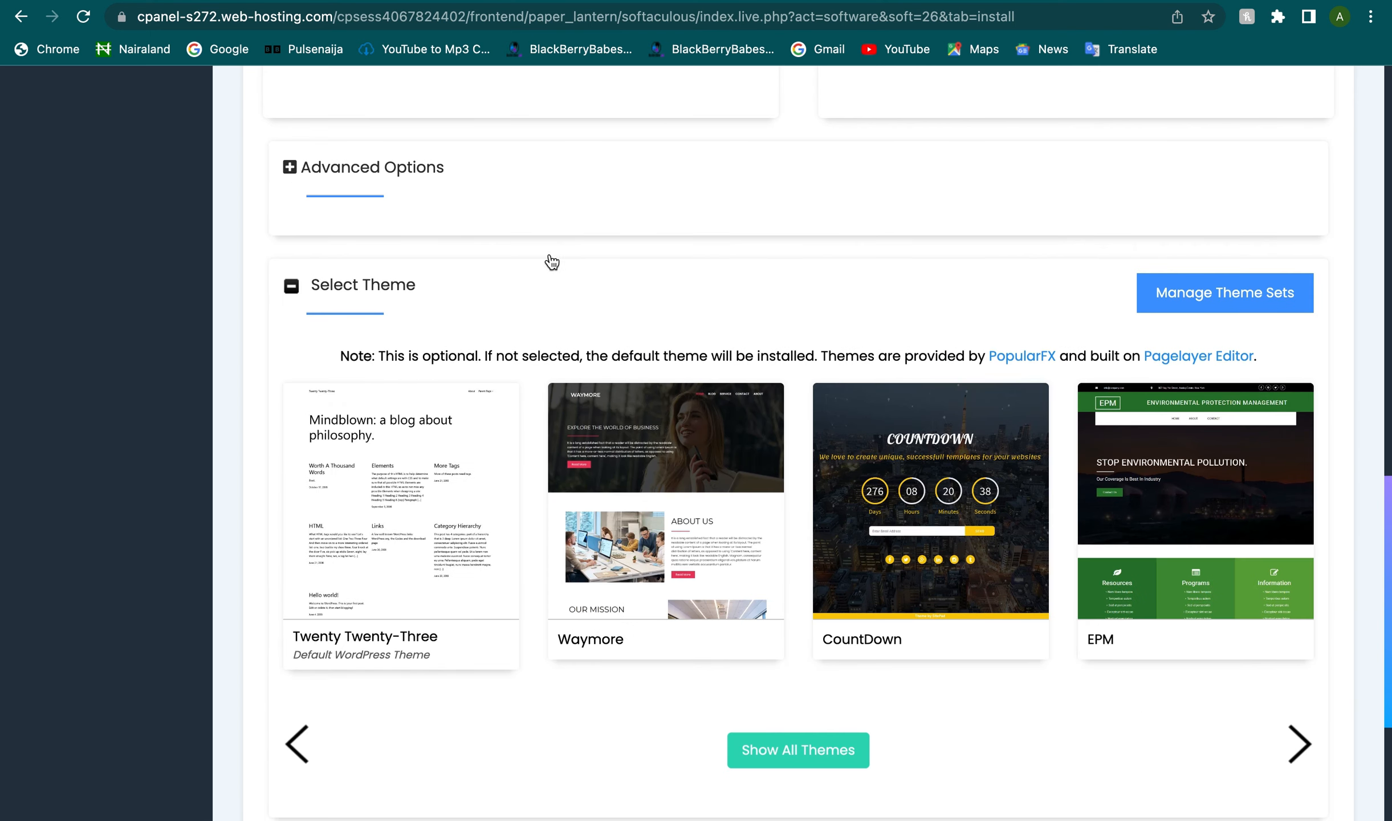
- Attempt the install and dismiss the weak-password warning
{"action": "scroll", "coordinate": [593, 273], "scroll_direction": "down", "scroll_amount": 2}
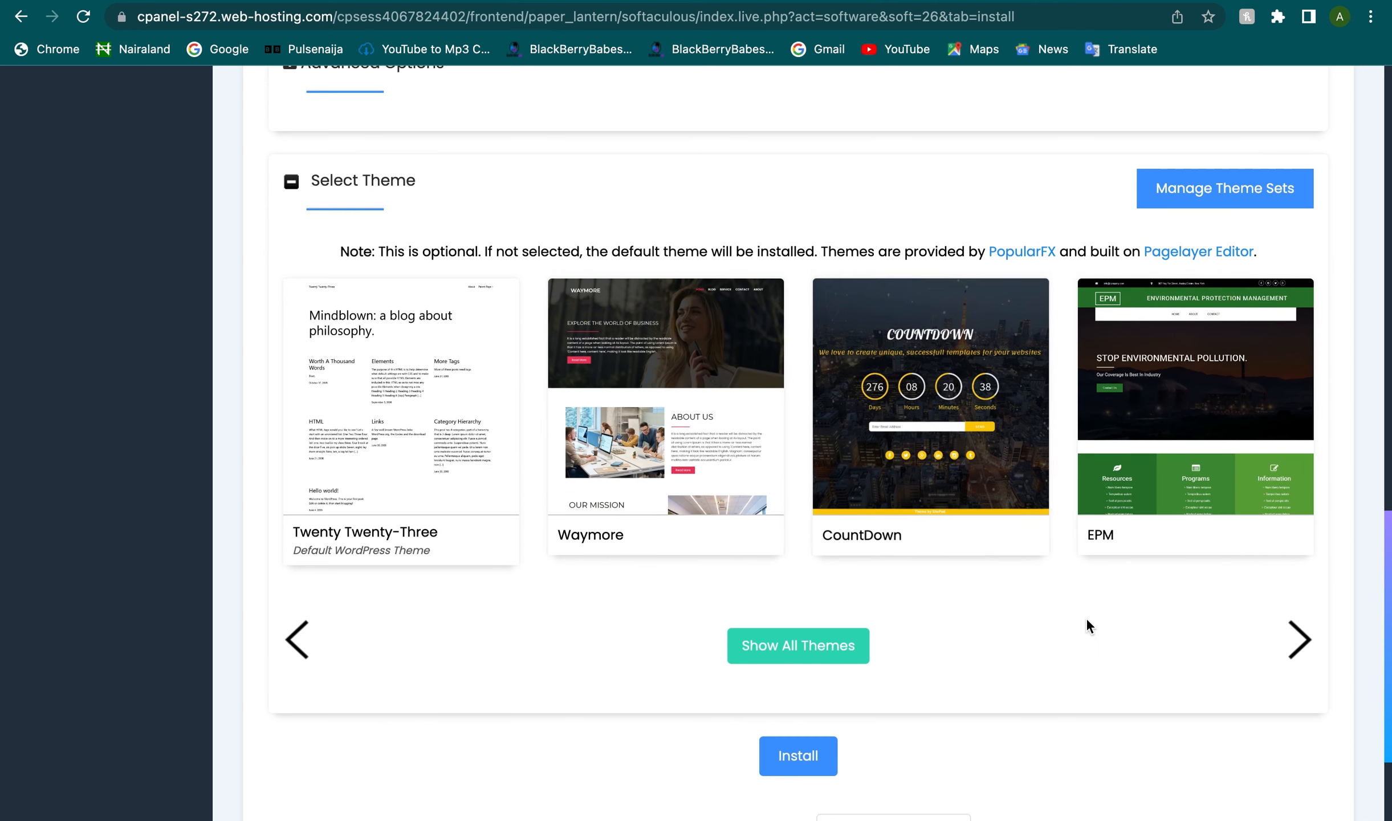
{"action": "scroll", "coordinate": [956, 620], "scroll_direction": "down", "scroll_amount": 1}
{"action": "scroll", "coordinate": [853, 642], "scroll_direction": "down", "scroll_amount": 5}
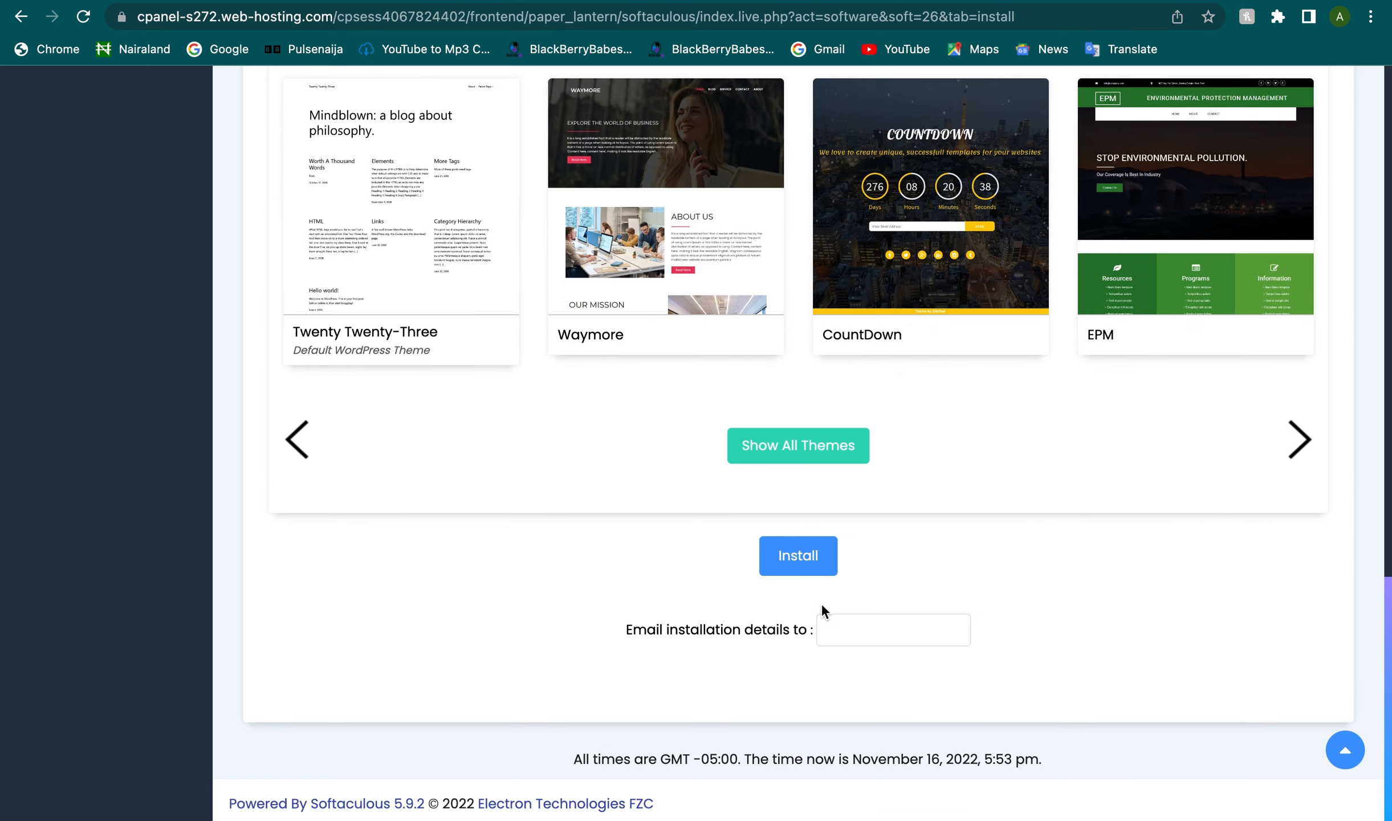
{"action": "left_click", "coordinate": [855, 632]}
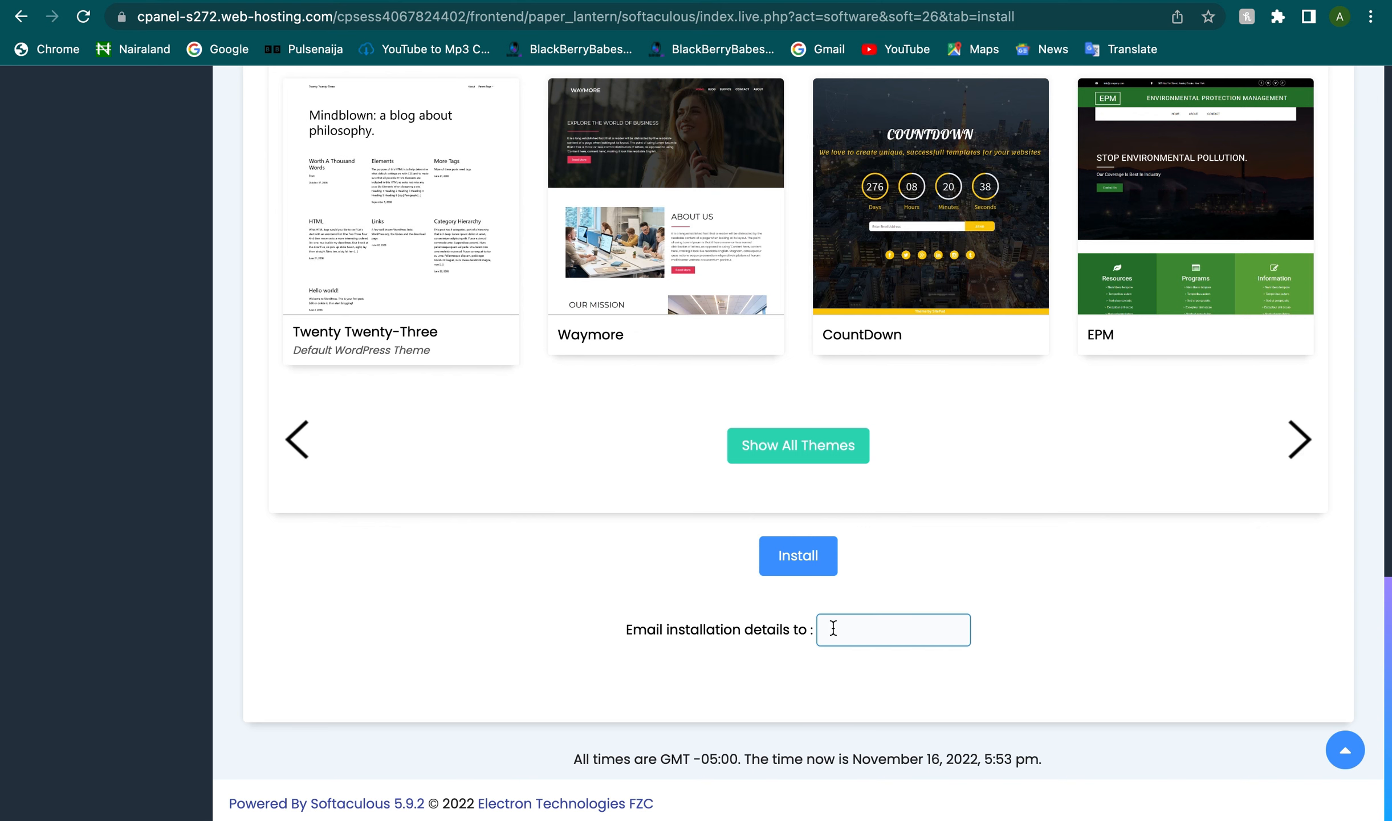
{"action": "left_click", "coordinate": [1120, 602]}
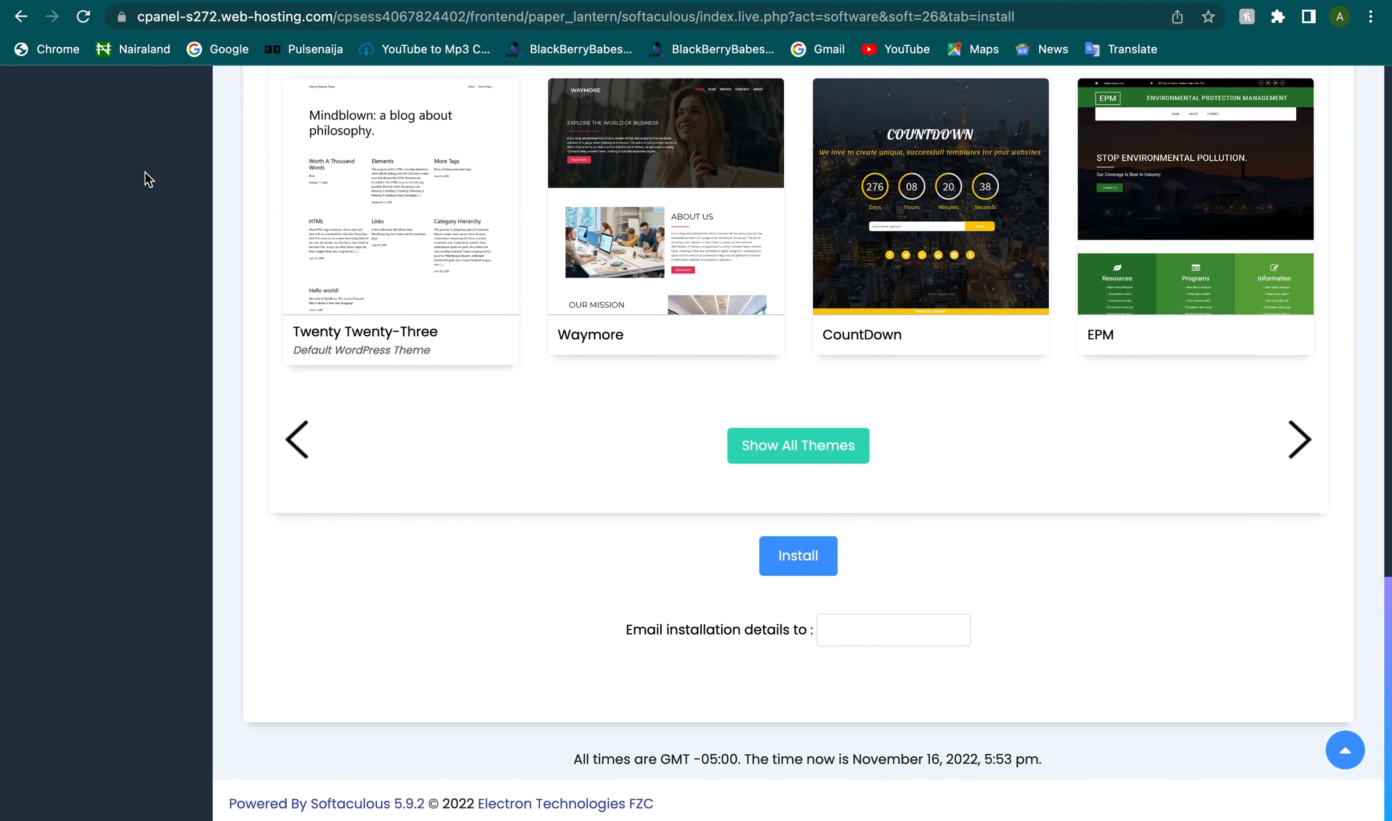
{"action": "left_click", "coordinate": [824, 570]}
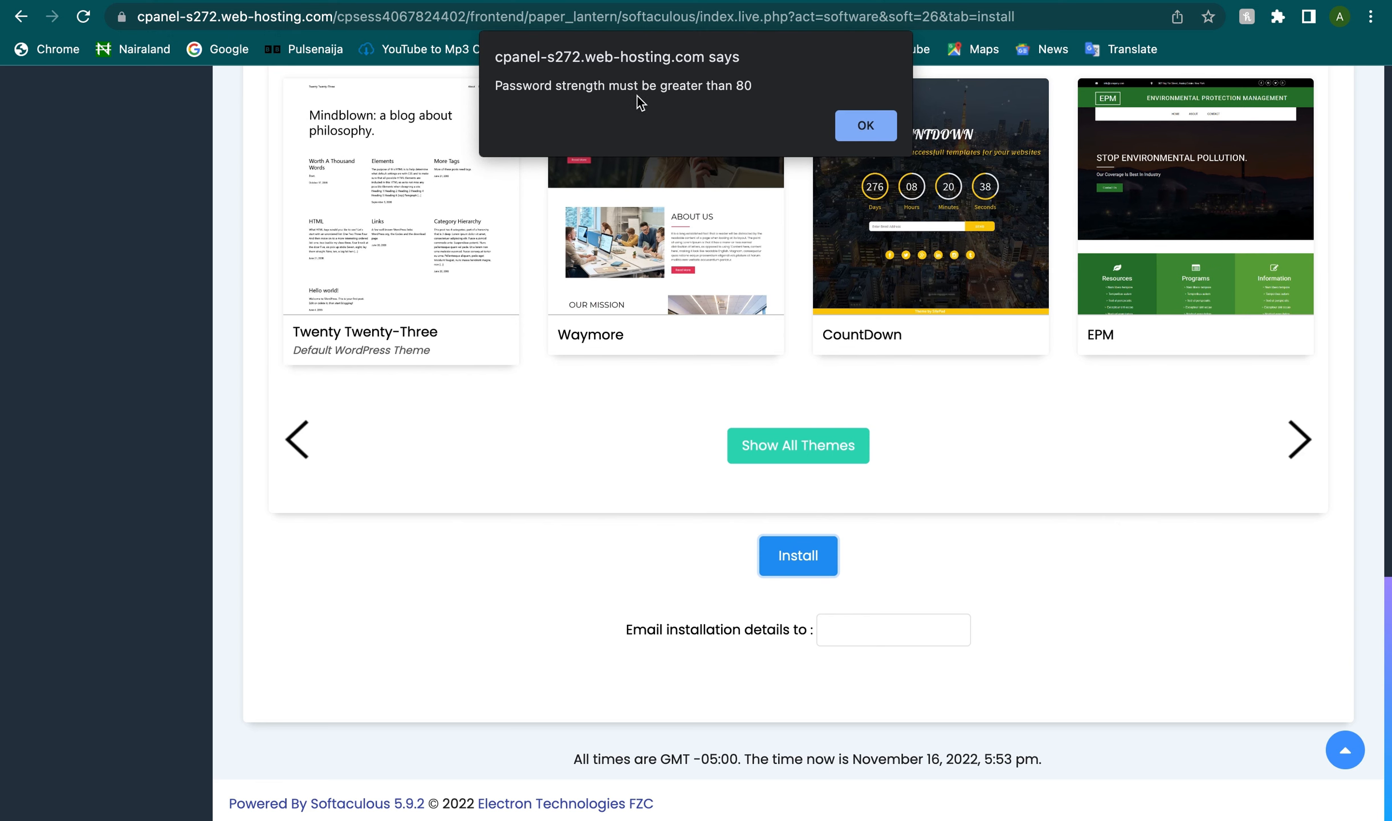
{"action": "left_click", "coordinate": [863, 126]}
- Lengthen the admin password to a Strong 90/100 rating and launch the installation
{"action": "scroll", "coordinate": [1084, 175], "scroll_direction": "up", "scroll_amount": 15}
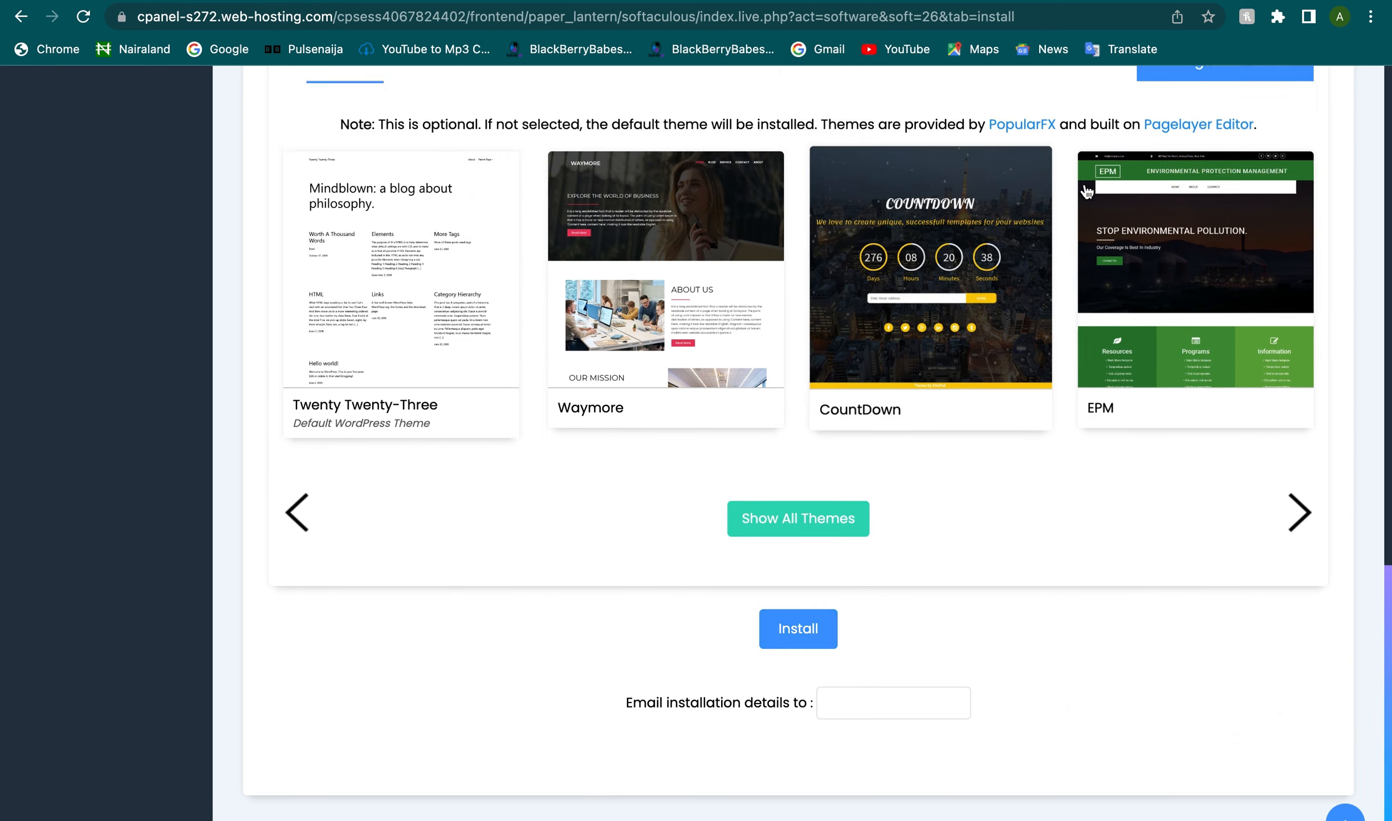
{"action": "scroll", "coordinate": [1123, 261], "scroll_direction": "up", "scroll_amount": 1}
{"action": "left_click", "coordinate": [1014, 189]}
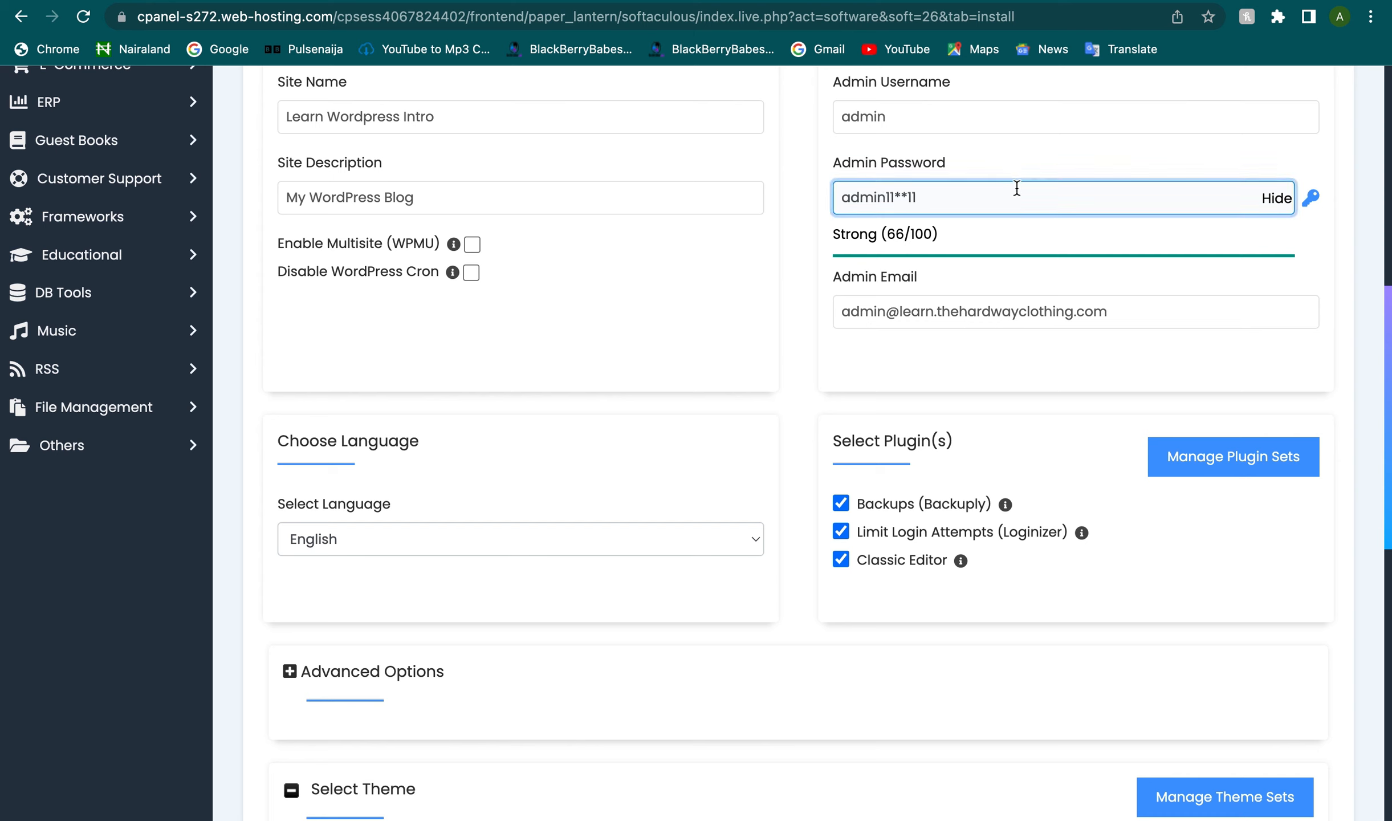
{"action": "key", "text": "BackSpace"}
{"action": "key", "text": "BackSpace"}
{"action": "scroll", "coordinate": [804, 370], "scroll_direction": "down", "scroll_amount": 3}
{"action": "scroll", "coordinate": [804, 370], "scroll_direction": "down", "scroll_amount": 12}
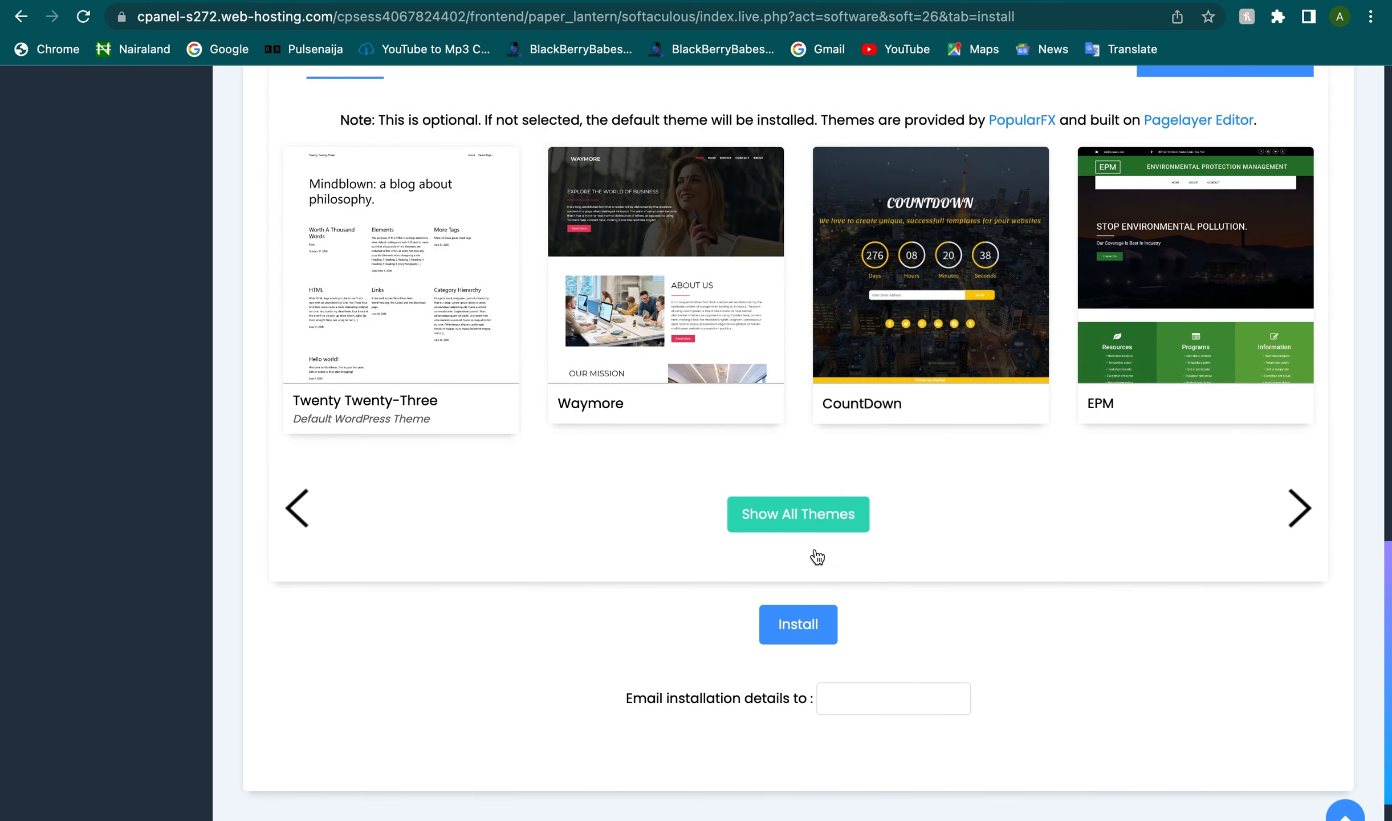
{"action": "left_click", "coordinate": [812, 591]}
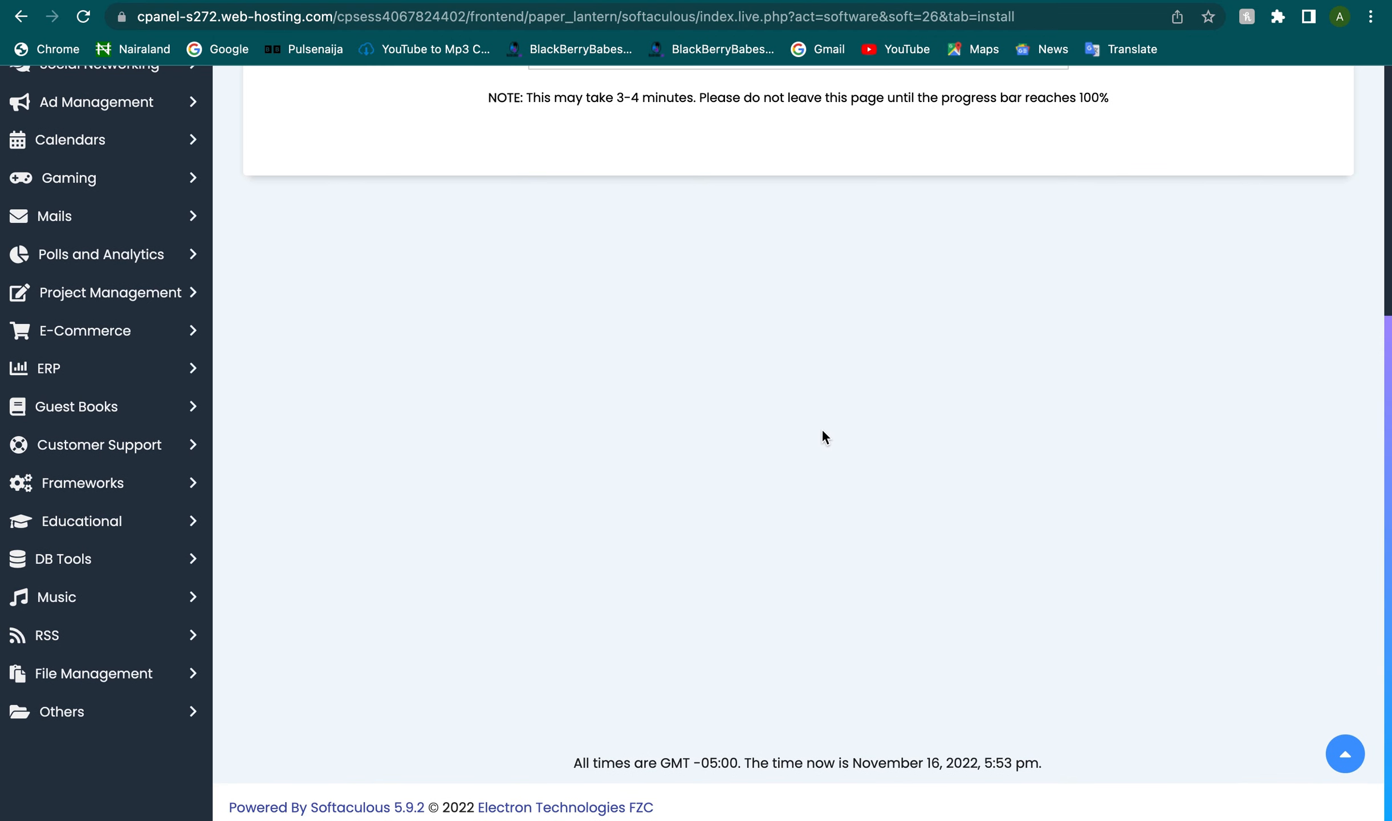
{"action": "scroll", "coordinate": [820, 429], "scroll_direction": "up", "scroll_amount": 6}
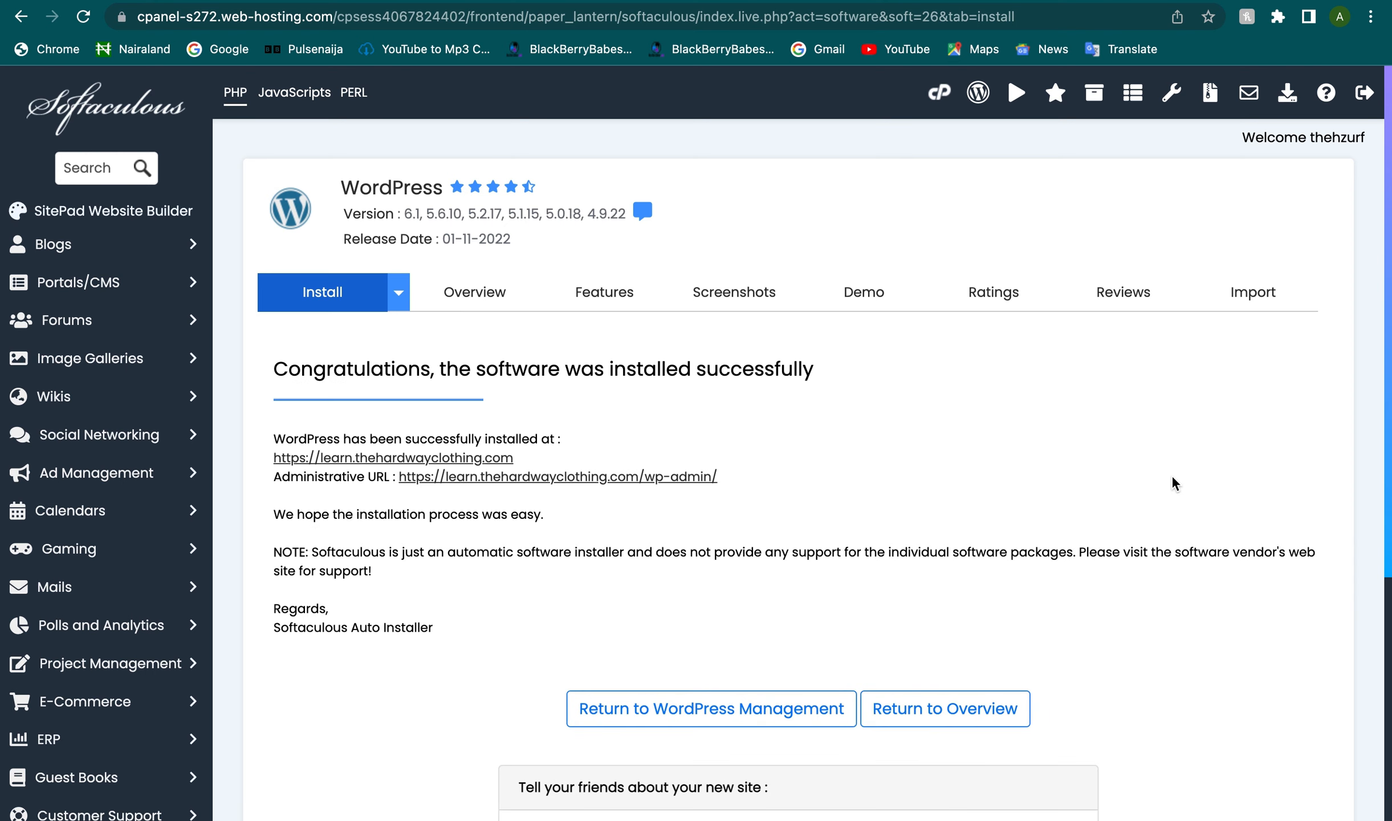
{"action": "scroll", "coordinate": [1124, 557], "scroll_direction": "down", "scroll_amount": 1}
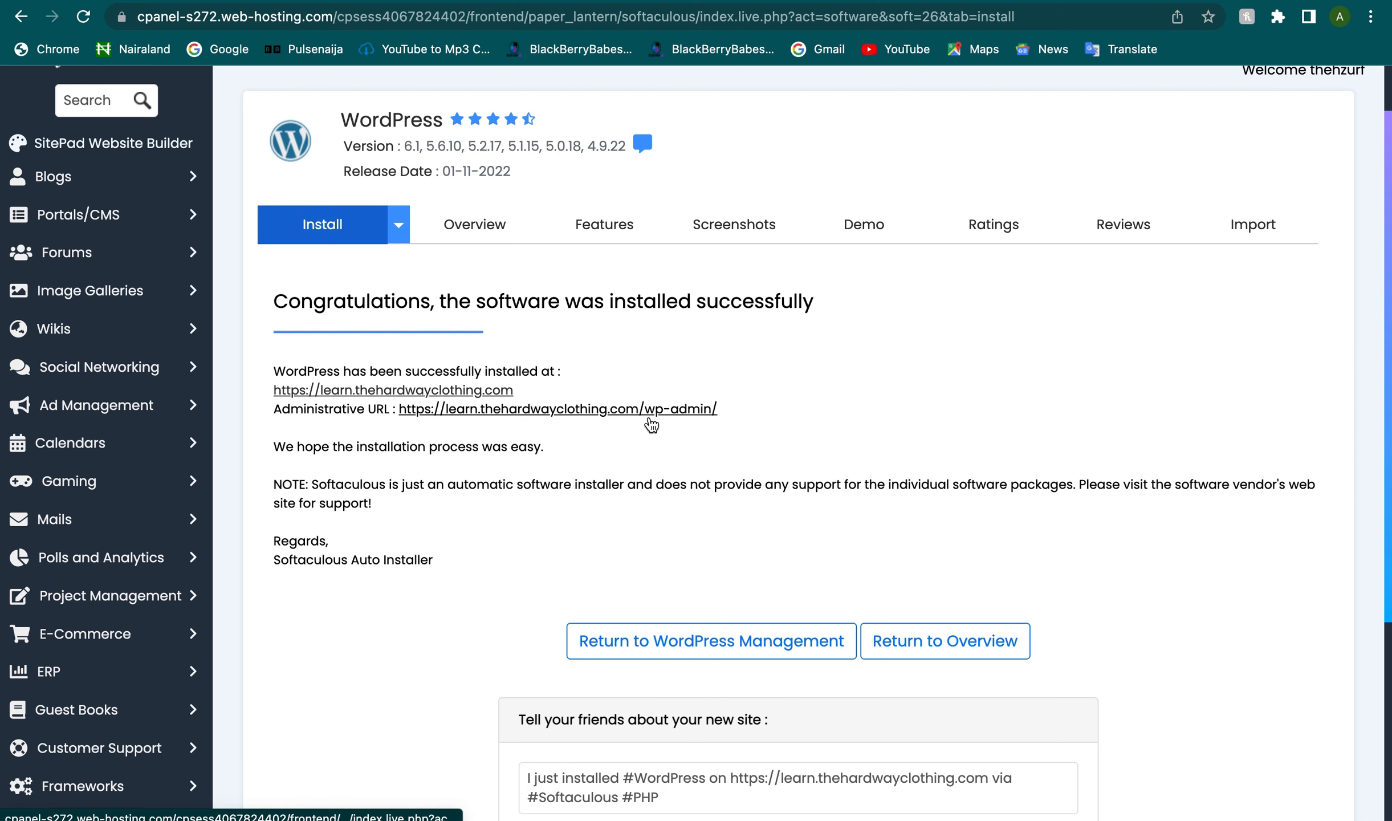
{"action": "scroll", "coordinate": [644, 454], "scroll_direction": "down", "scroll_amount": 2}
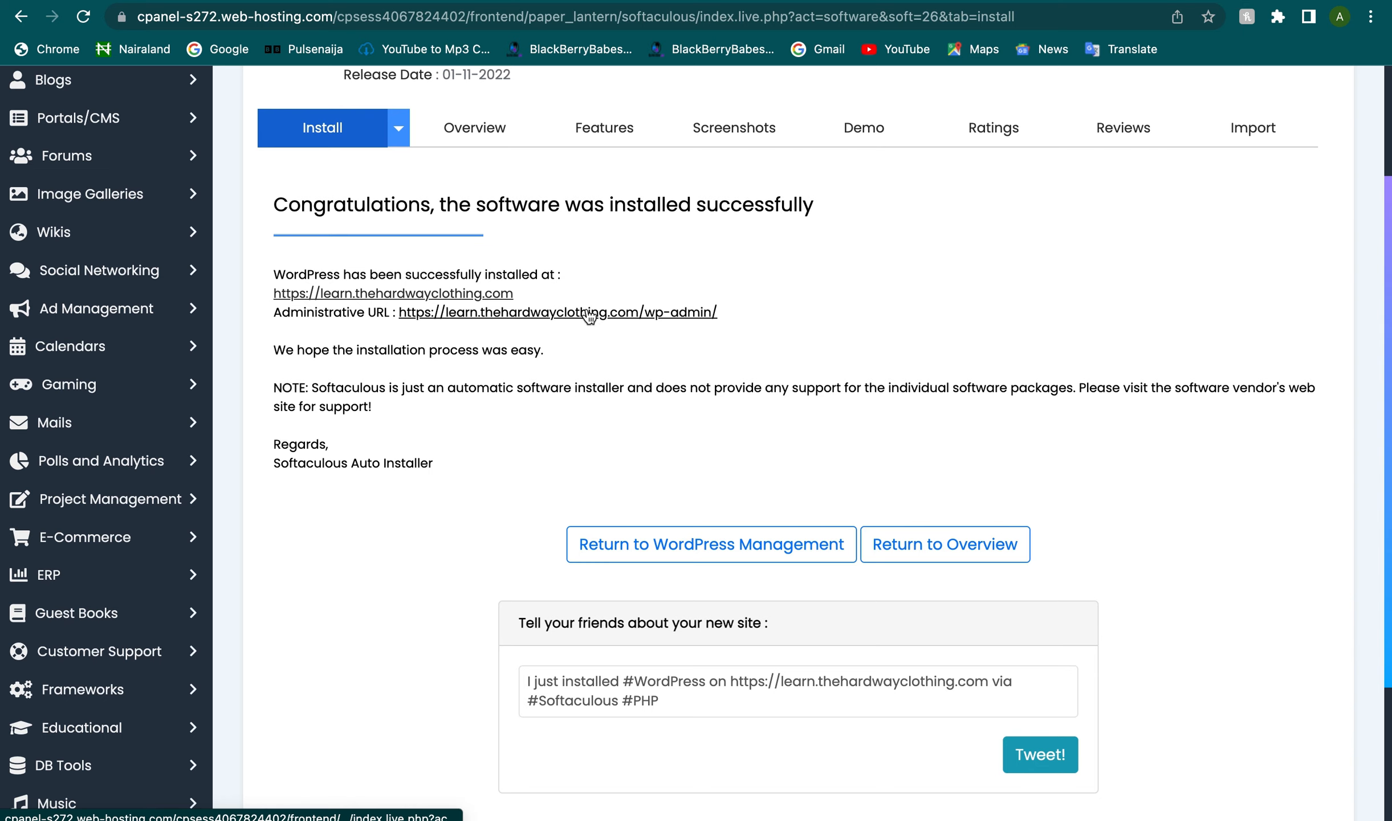
- Open the /wp-admin/ link and proceed past Chrome's certificate warning to the Dashboard
{"action": "left_click", "coordinate": [633, 314]}
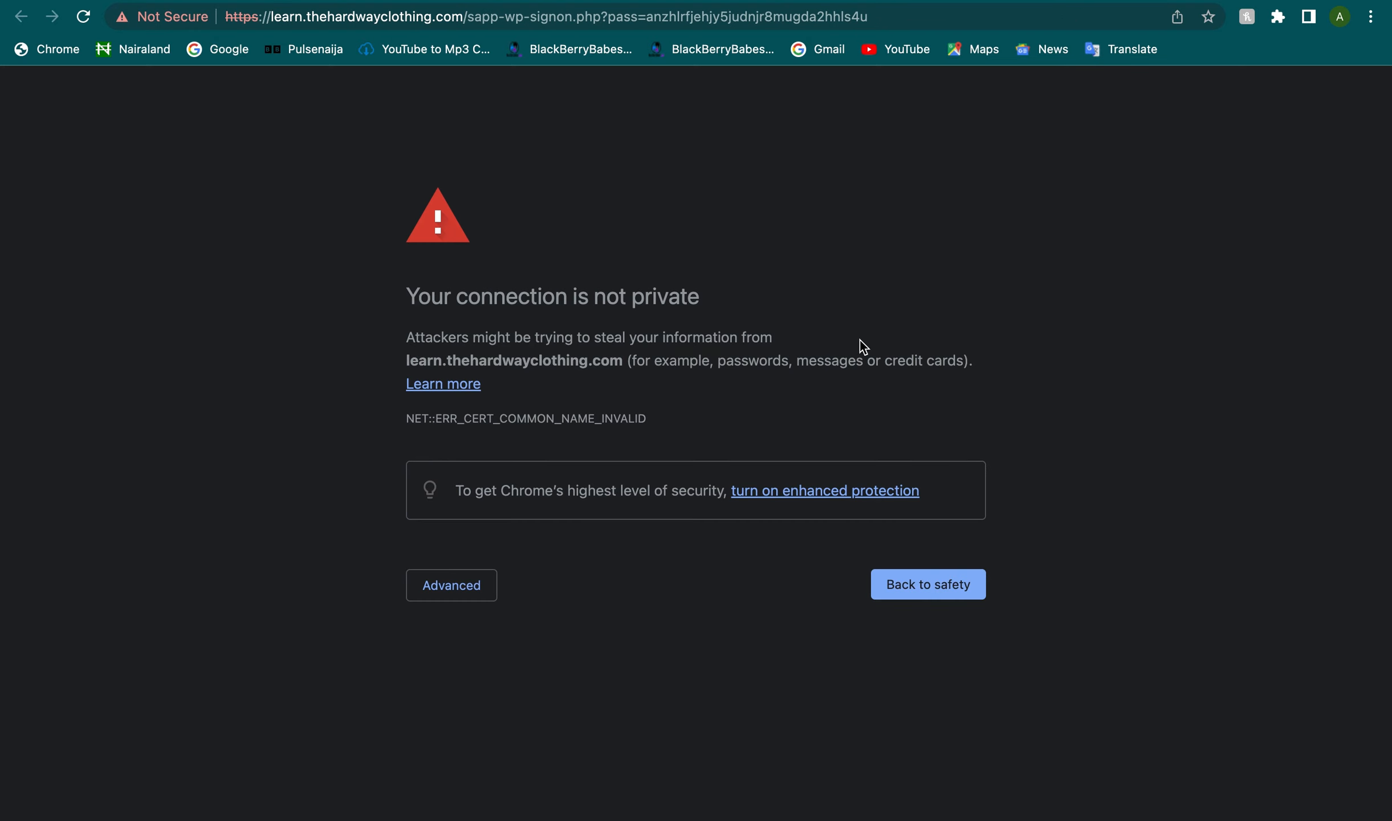
{"action": "left_click", "coordinate": [490, 585]}
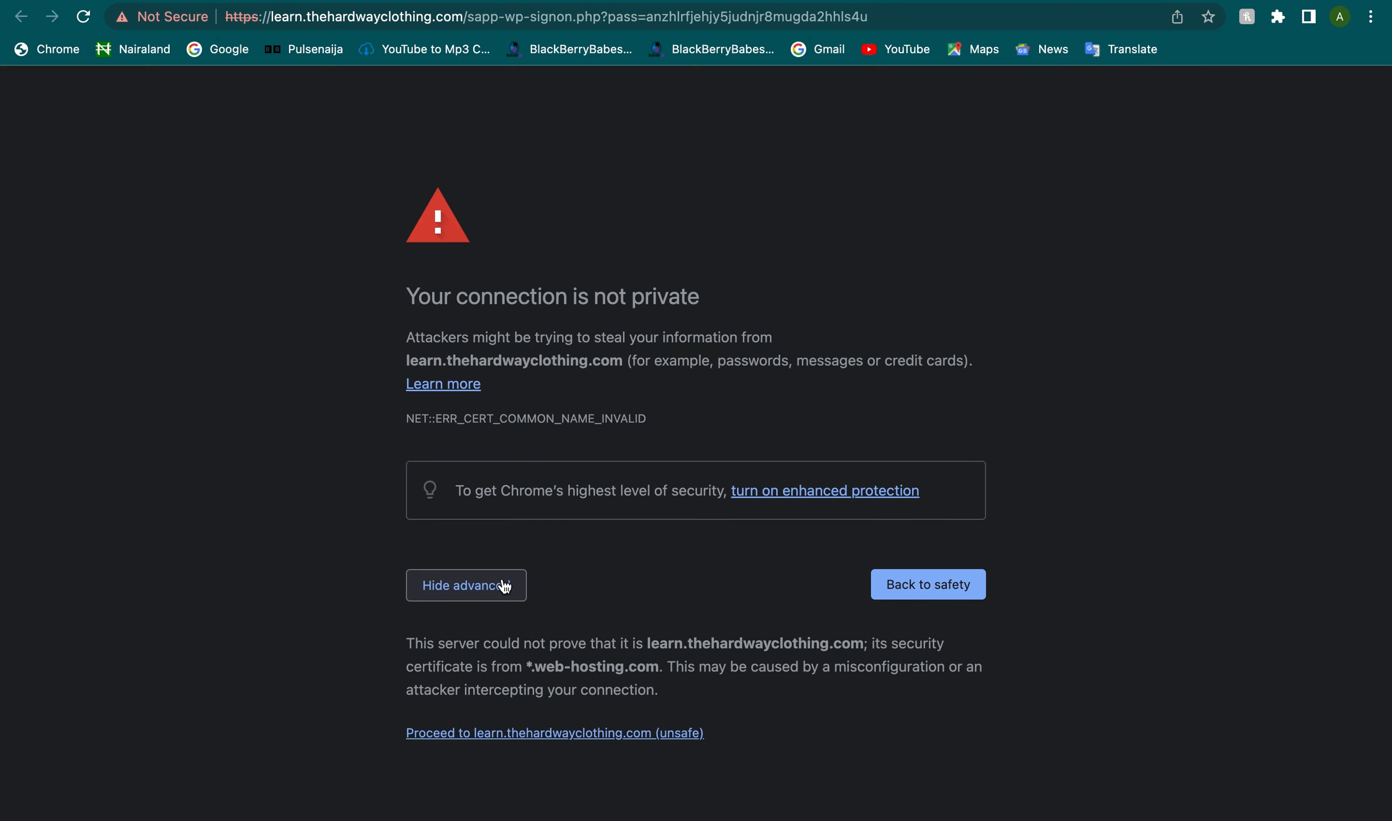
{"action": "left_click", "coordinate": [555, 735]}
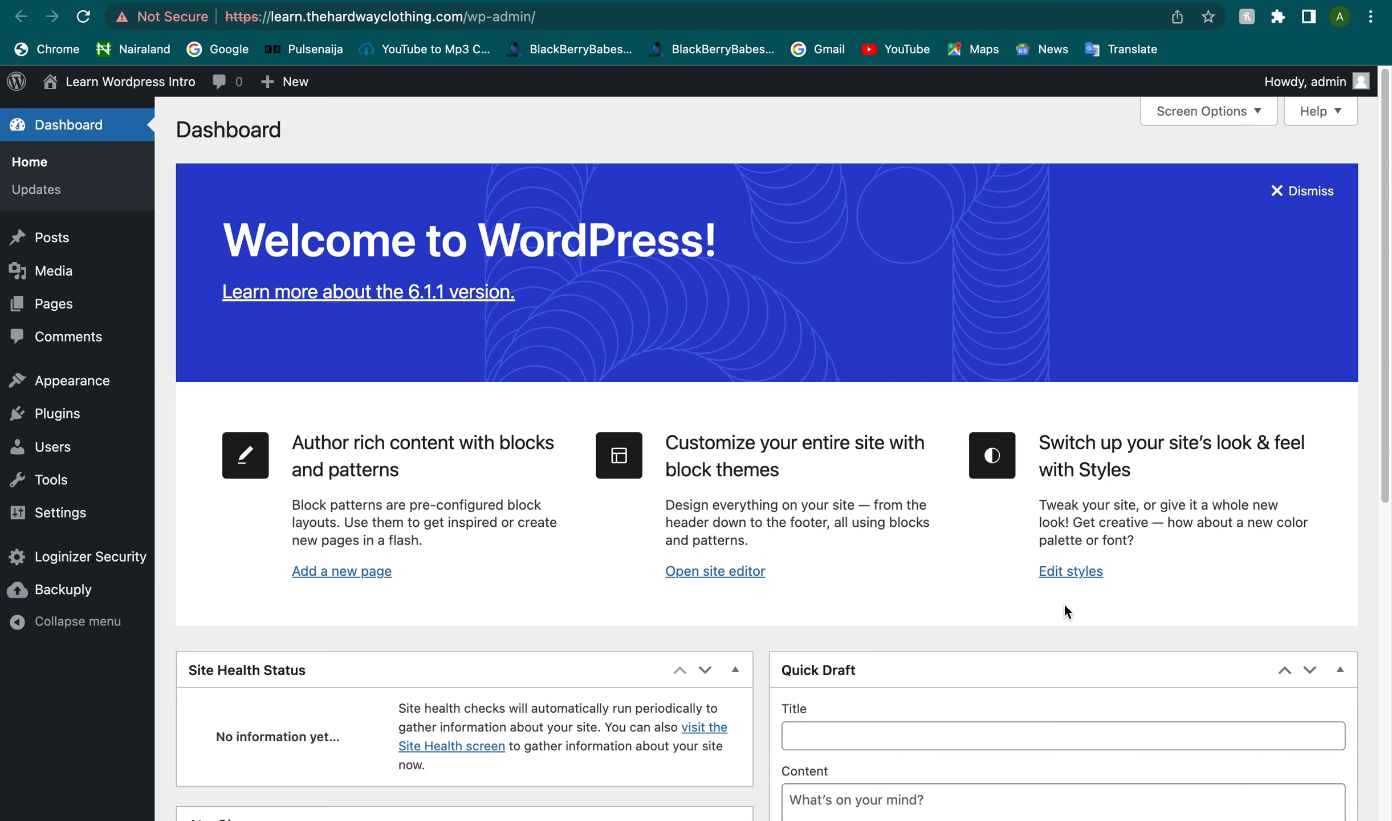
- Open Dashboard > Updates, confirming WordPress 6.1.1 is the latest version
{"action": "scroll", "coordinate": [895, 440], "scroll_direction": "down", "scroll_amount": 1}
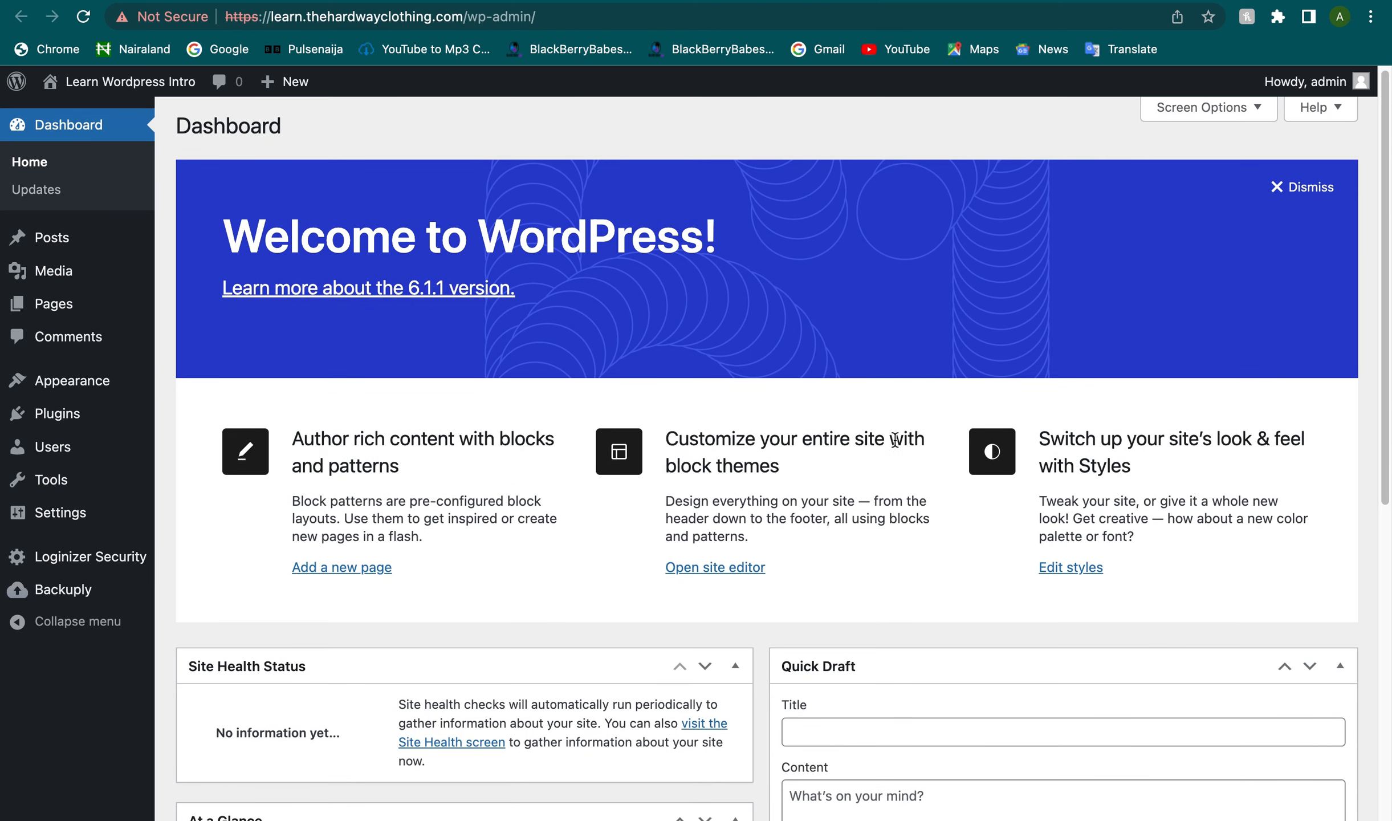
{"action": "scroll", "coordinate": [895, 440], "scroll_direction": "down", "scroll_amount": 10}
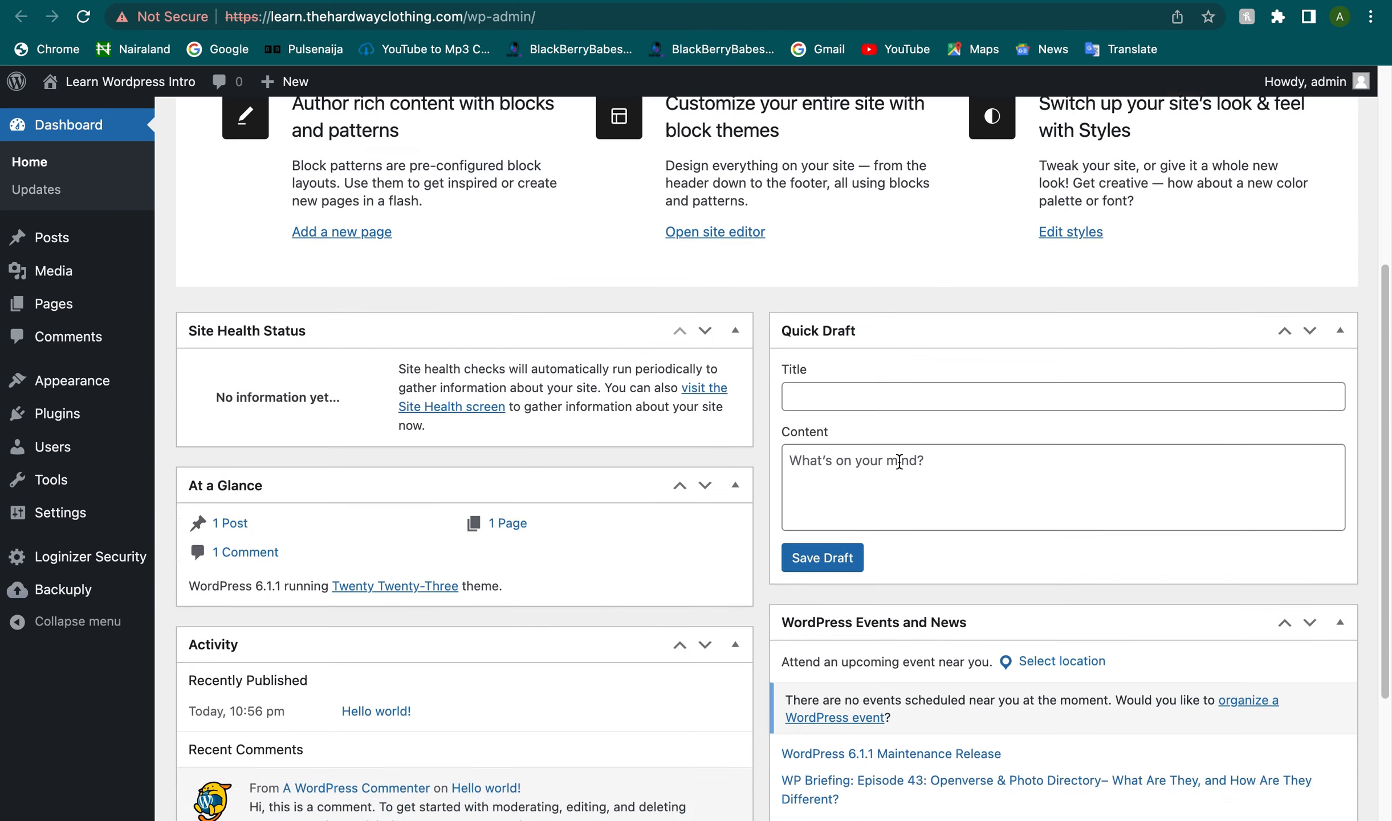
{"action": "scroll", "coordinate": [314, 410], "scroll_direction": "up", "scroll_amount": 10}
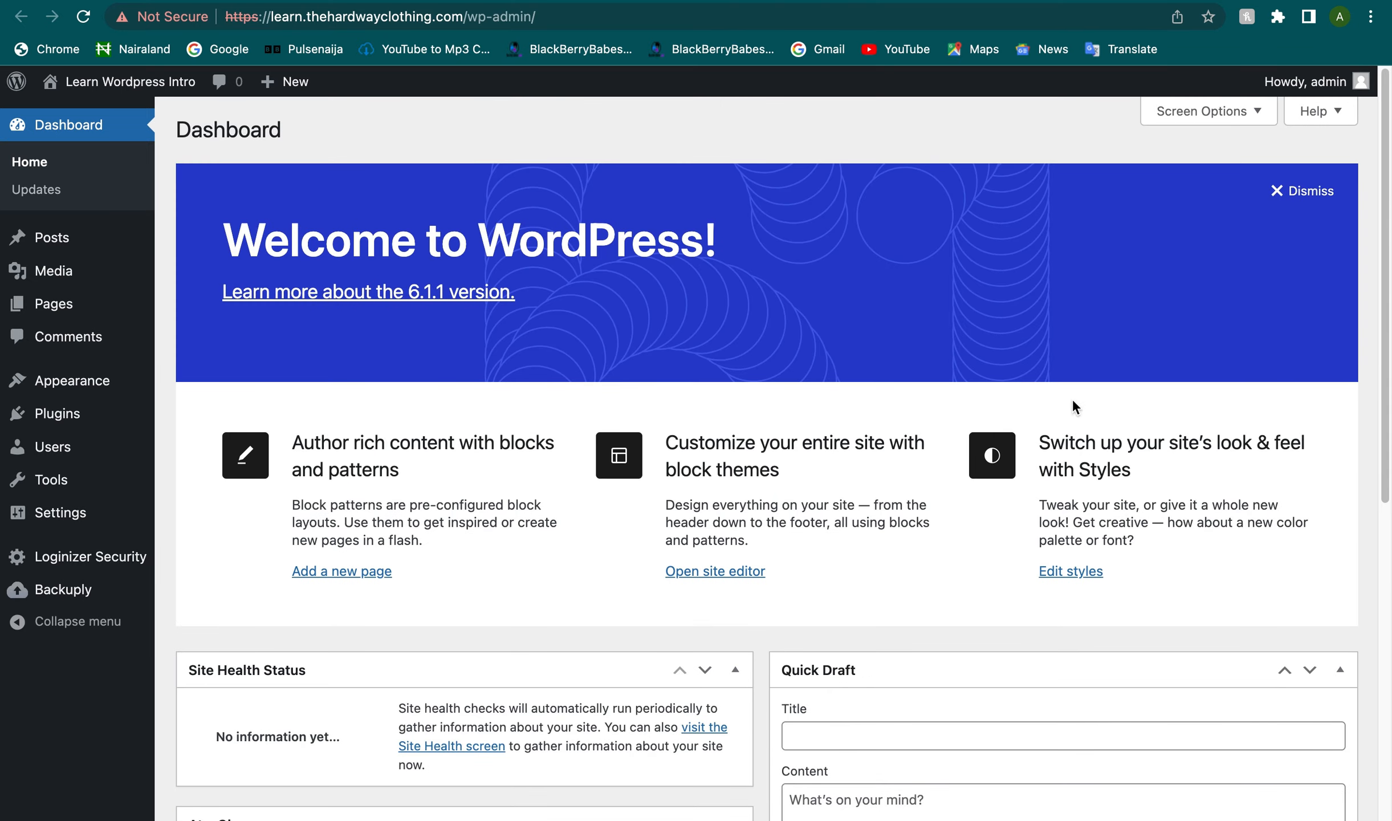
{"action": "left_click", "coordinate": [53, 191]}
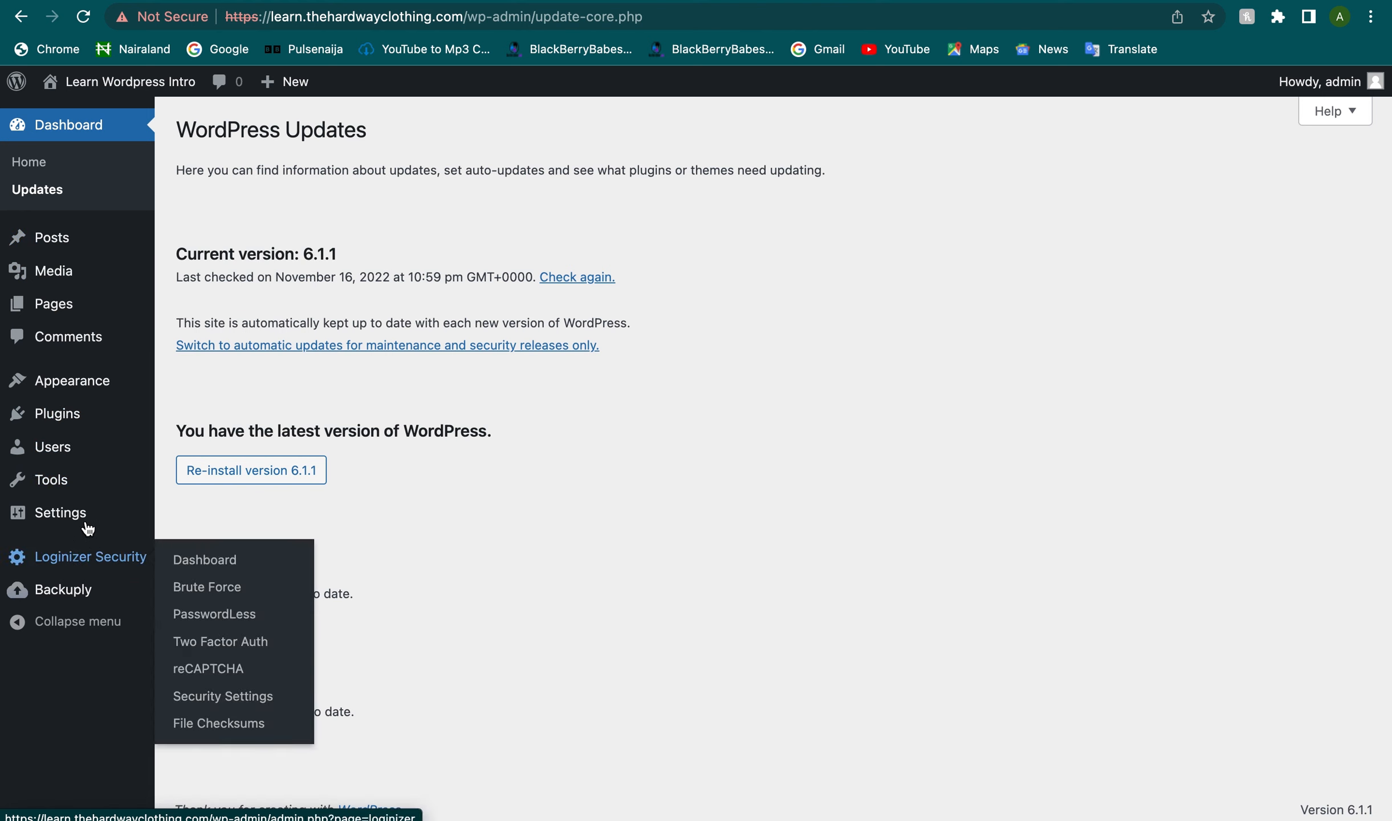
{"action": "mouse_move", "coordinate": [86, 521]}
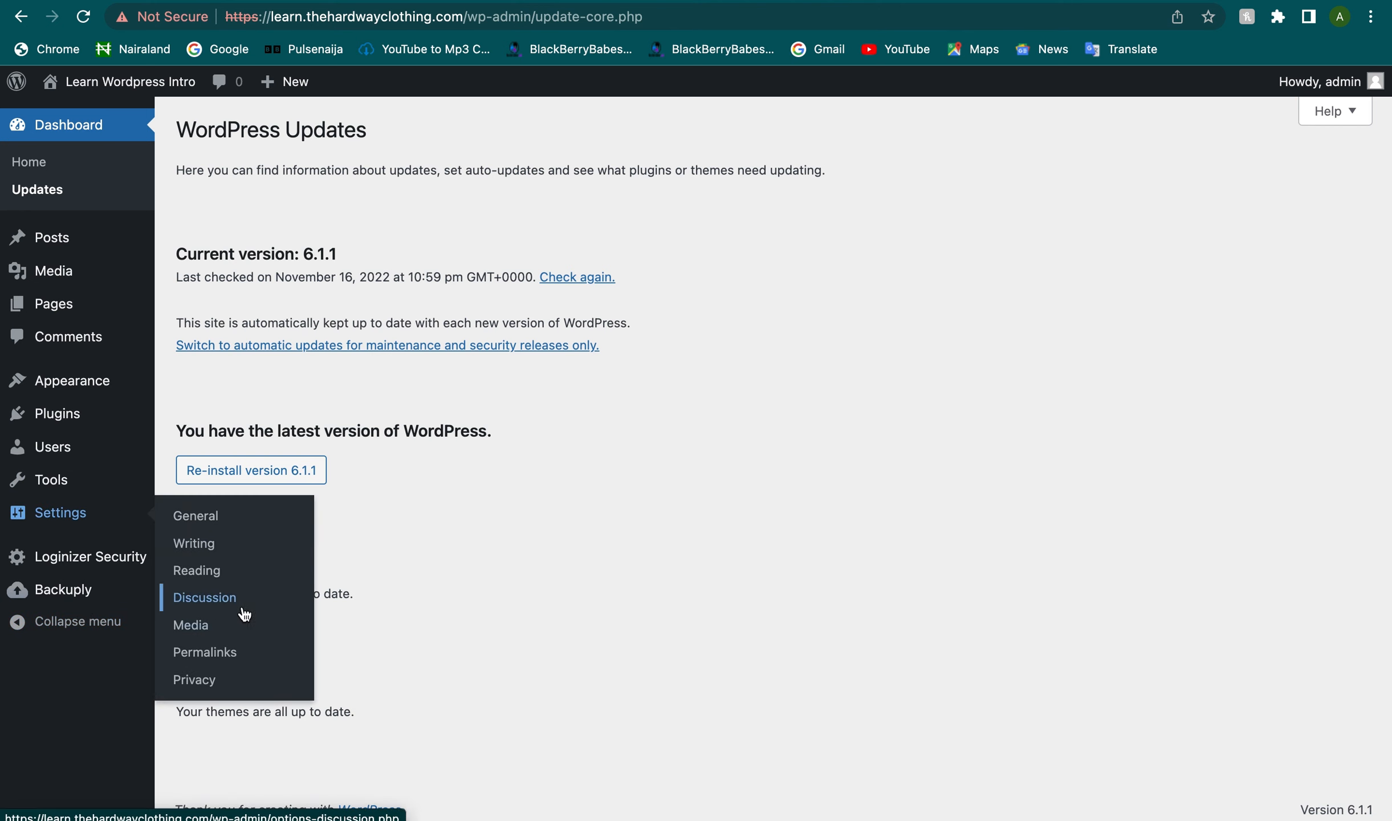
- Choose Post name instead of Custom Structure as the permalink format and save the settings
{"action": "left_click", "coordinate": [235, 654]}
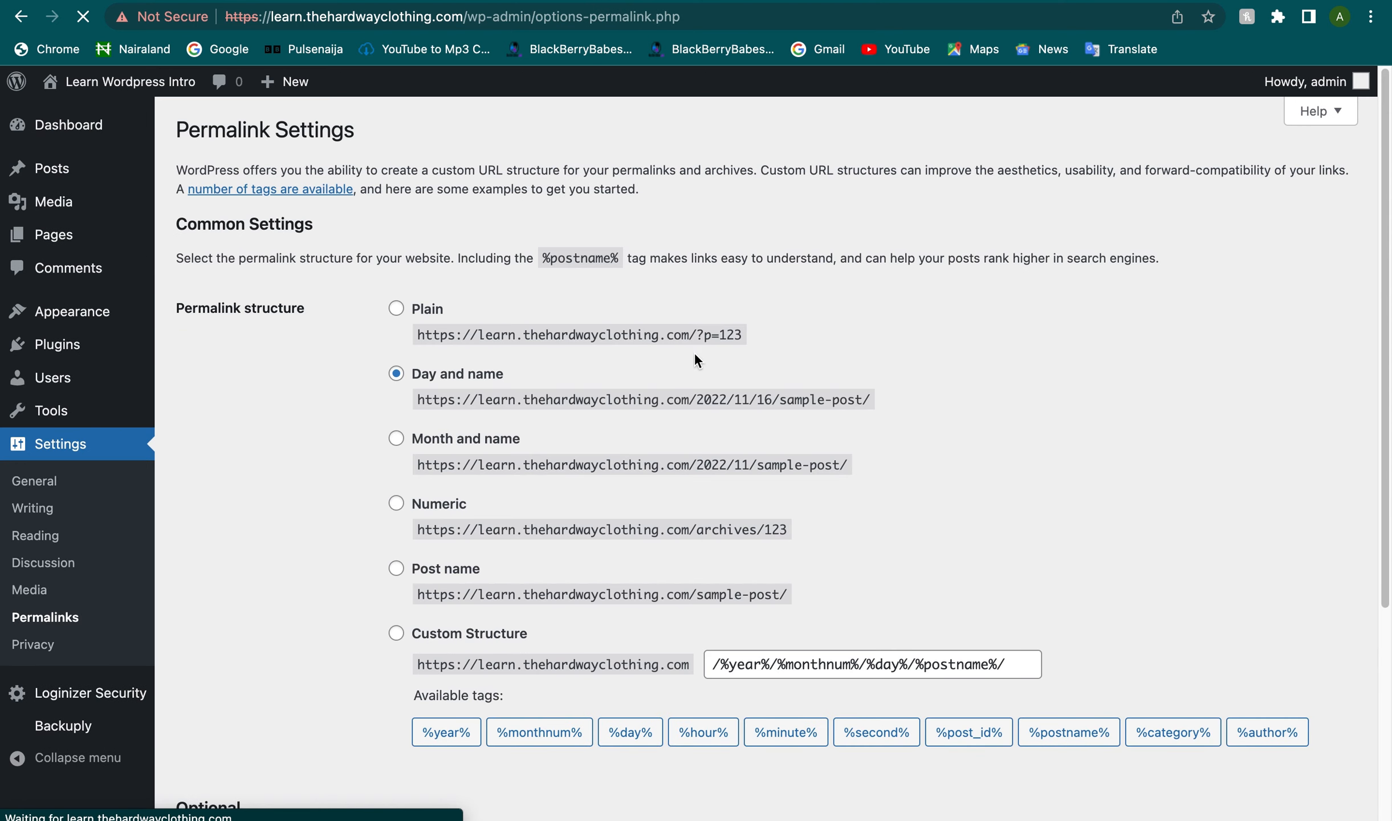
{"action": "scroll", "coordinate": [1140, 358], "scroll_direction": "down", "scroll_amount": 5}
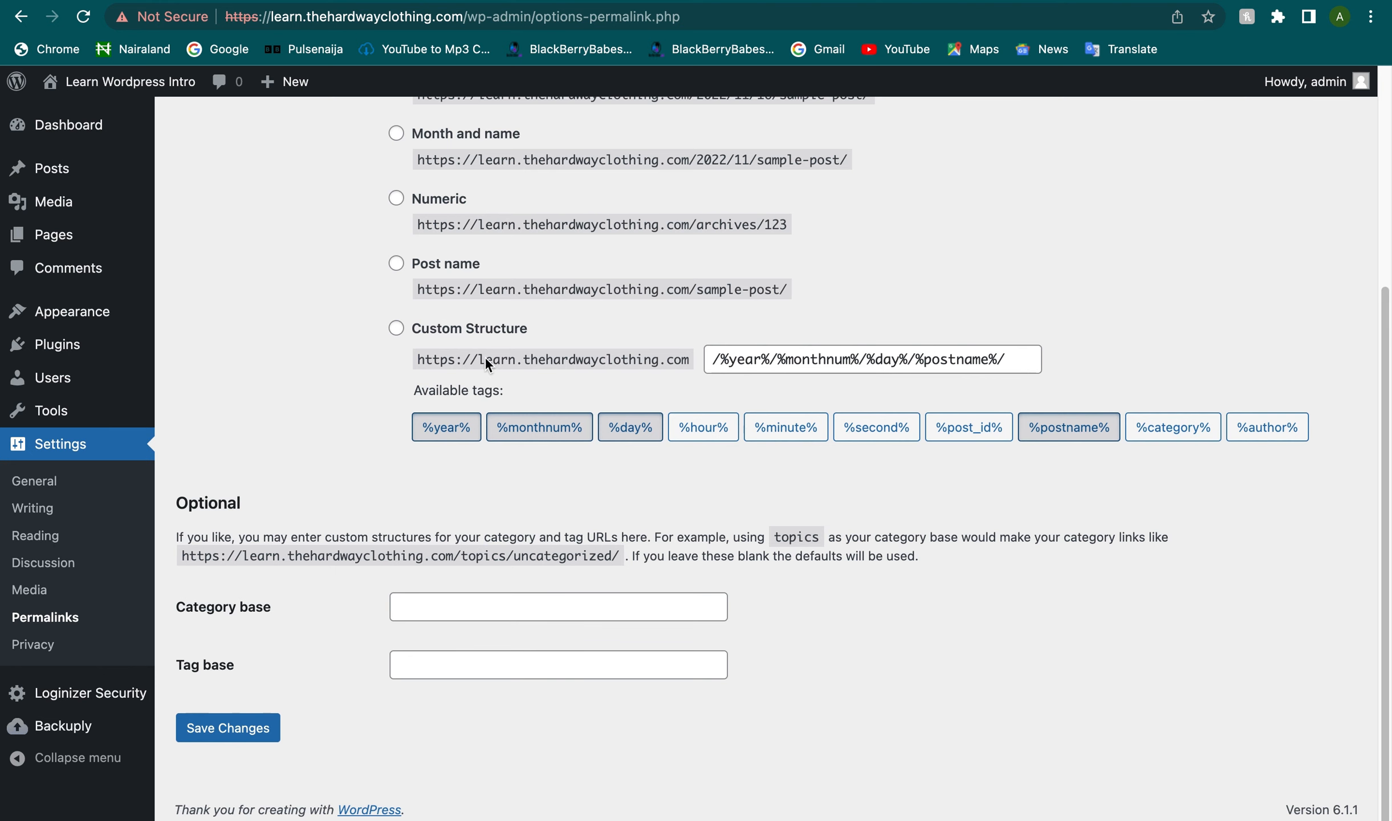
{"action": "left_click", "coordinate": [405, 266]}
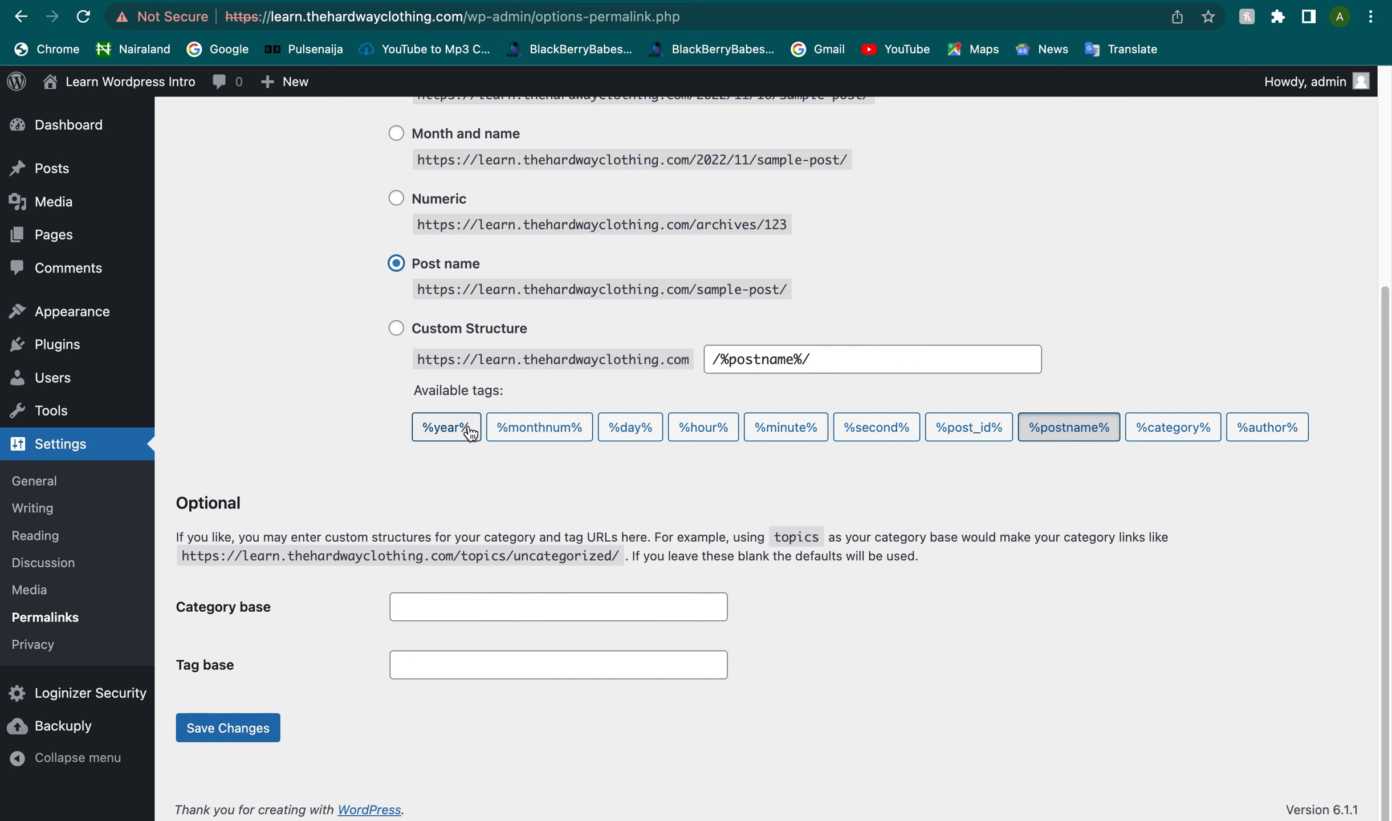
{"action": "scroll", "coordinate": [481, 420], "scroll_direction": "up", "scroll_amount": 3}
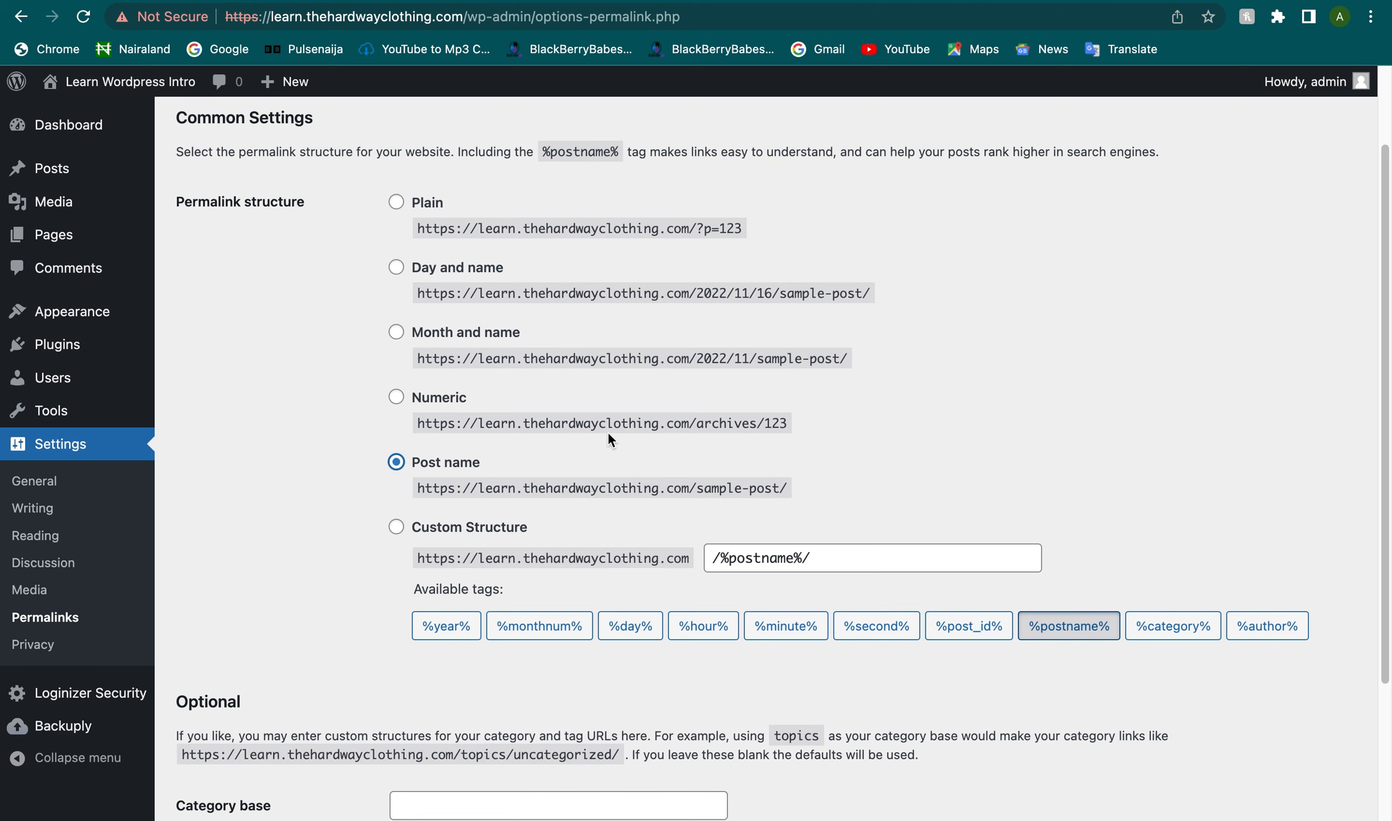
{"action": "scroll", "coordinate": [809, 454], "scroll_direction": "down", "scroll_amount": 2}
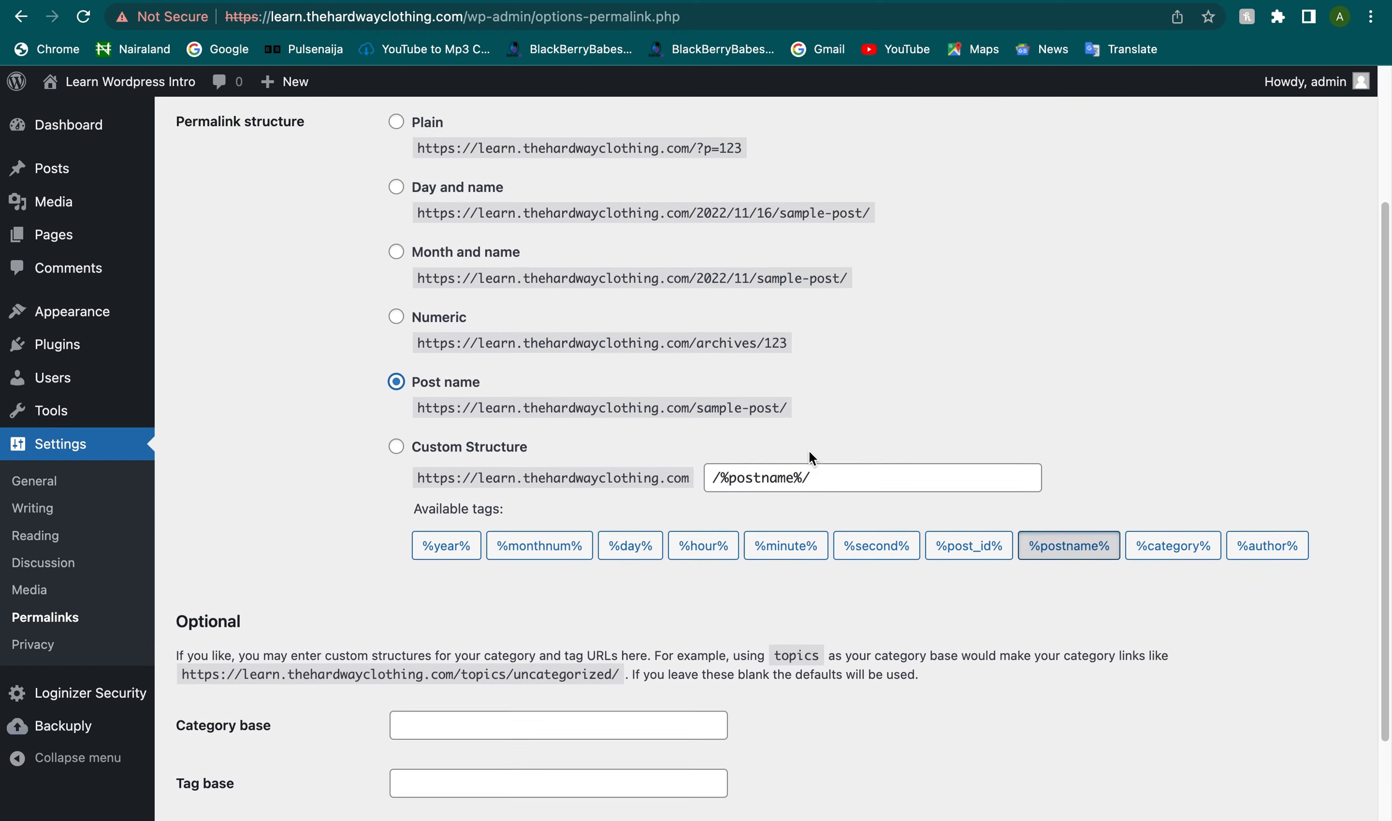
{"action": "scroll", "coordinate": [809, 453], "scroll_direction": "down", "scroll_amount": 1}
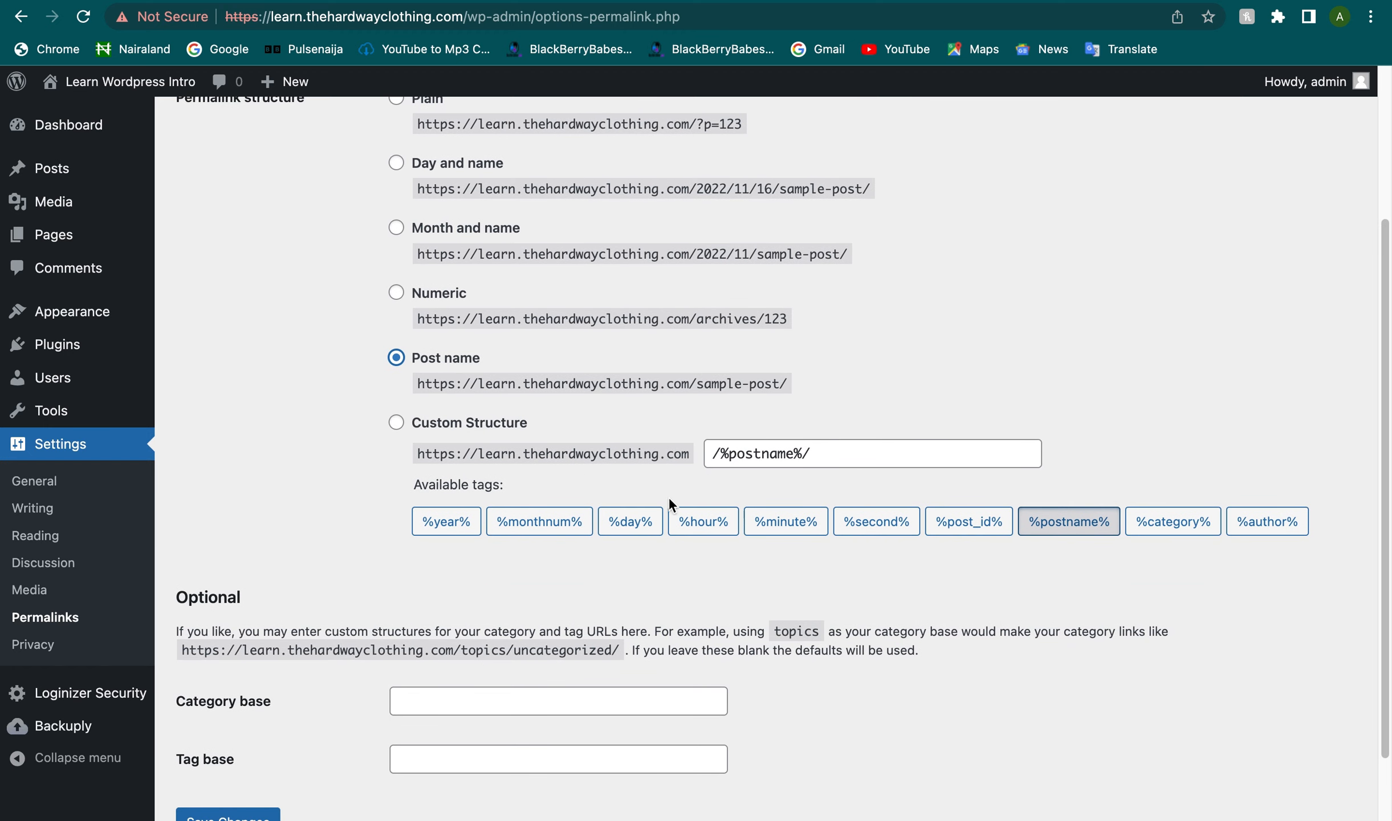
{"action": "scroll", "coordinate": [481, 282], "scroll_direction": "down", "scroll_amount": 3}
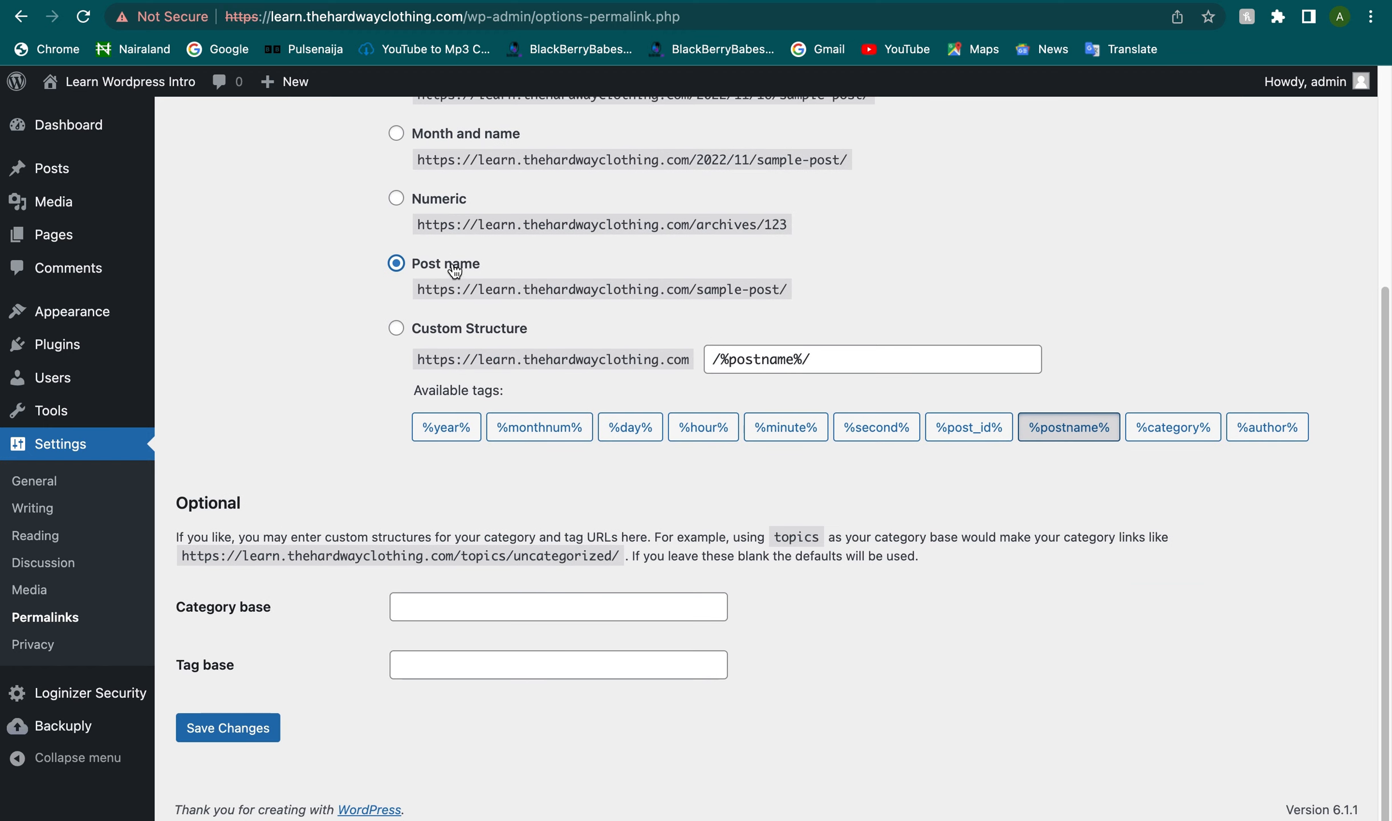
{"action": "left_click", "coordinate": [483, 330]}
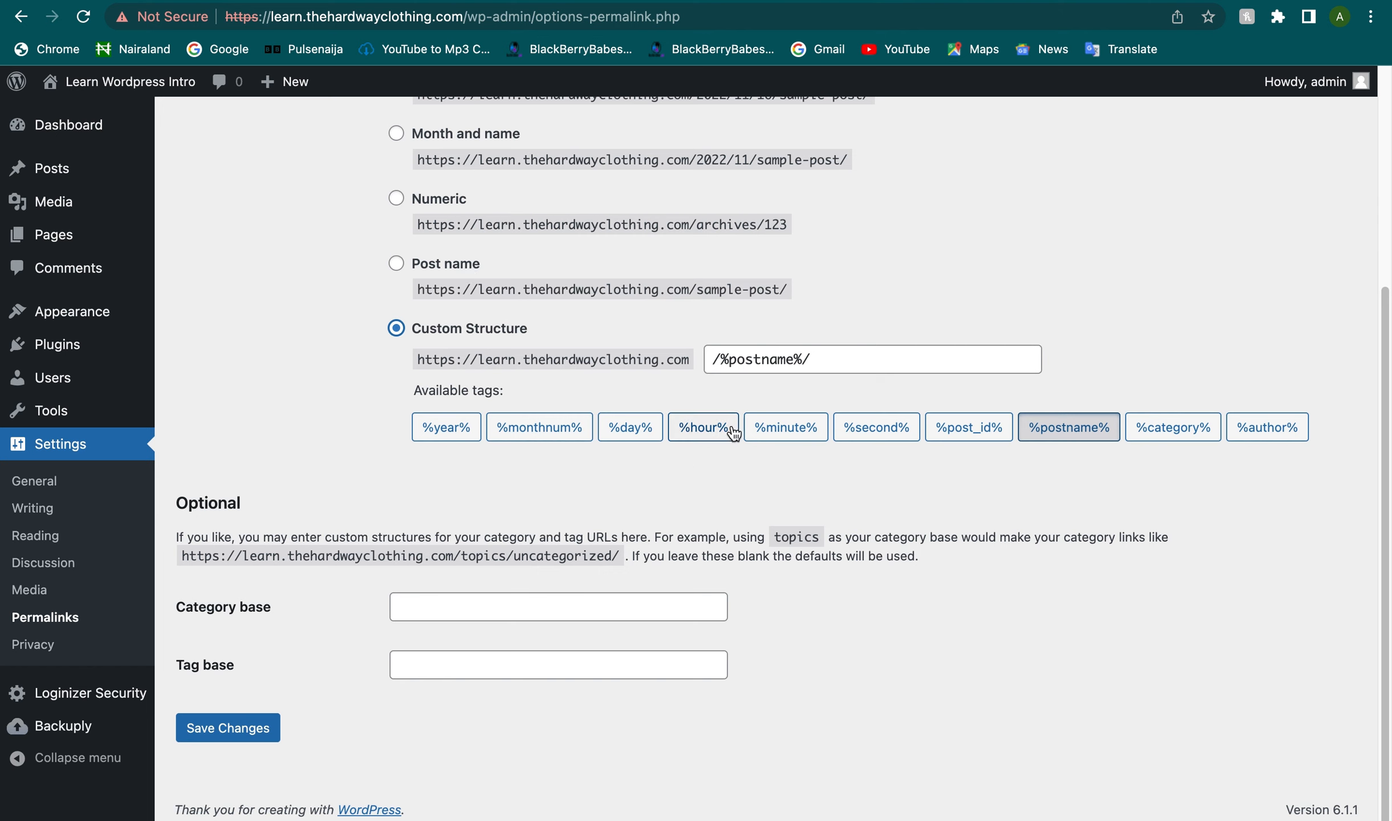
{"action": "left_click", "coordinate": [396, 271]}
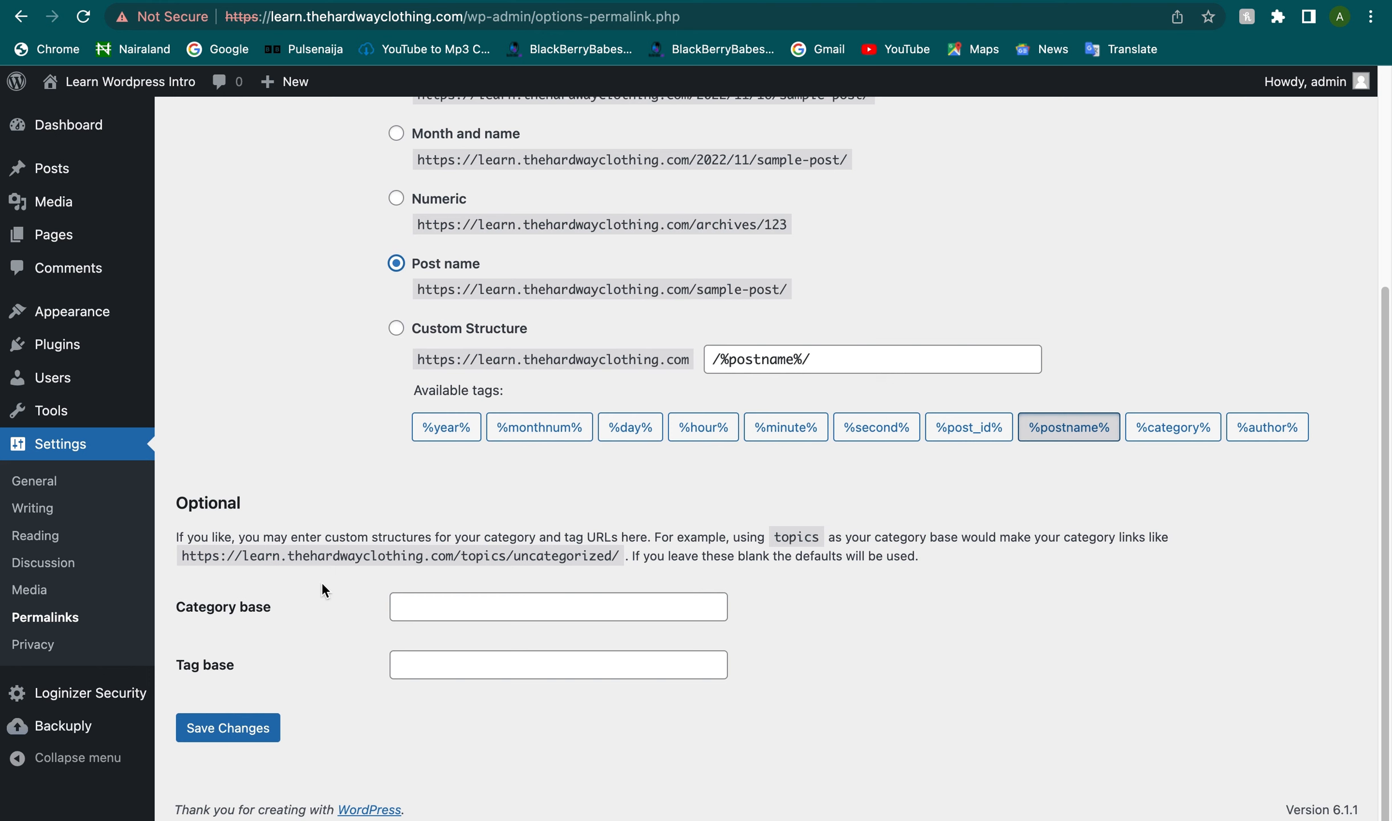
{"action": "left_click", "coordinate": [268, 720]}
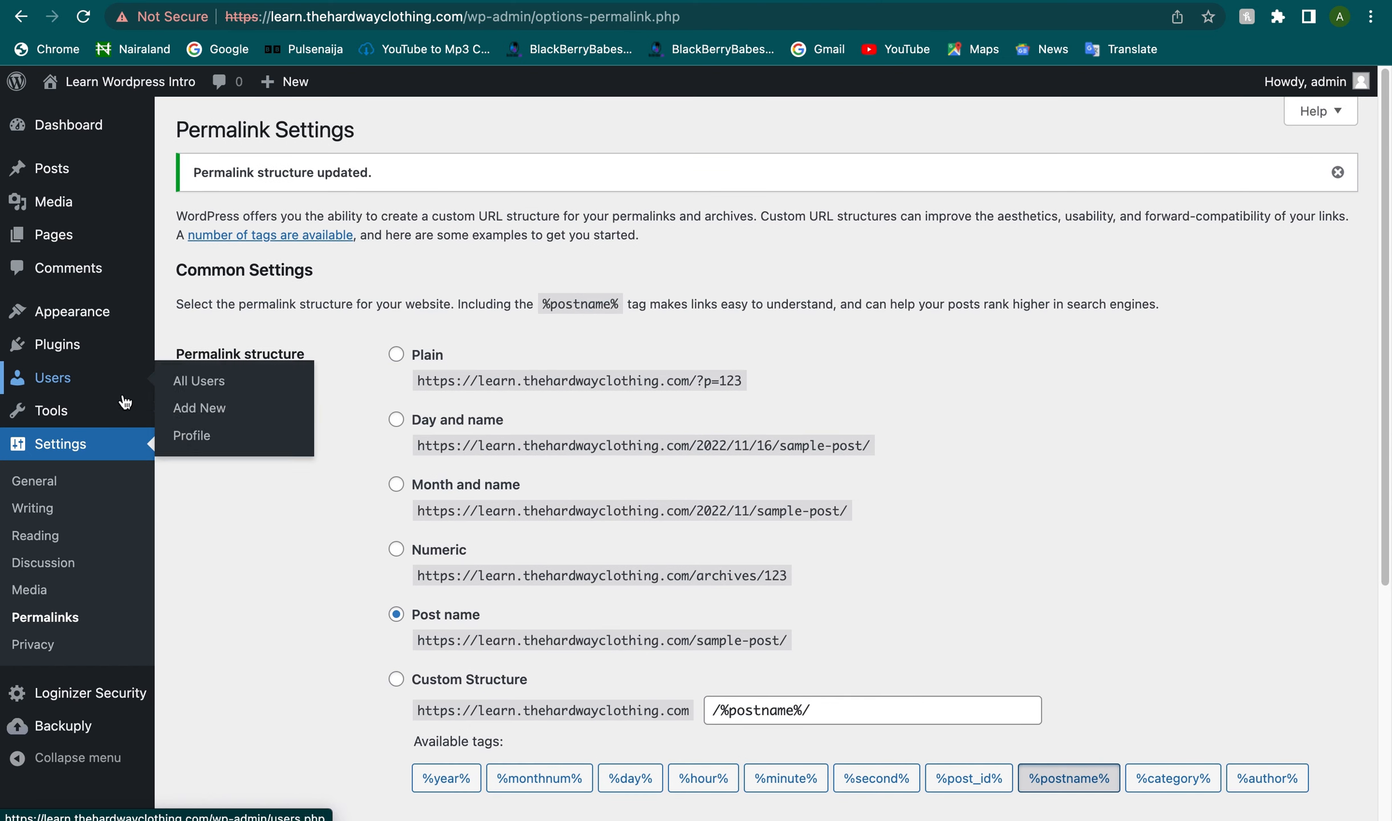
{"action": "scroll", "coordinate": [86, 411], "scroll_direction": "down", "scroll_amount": 5}
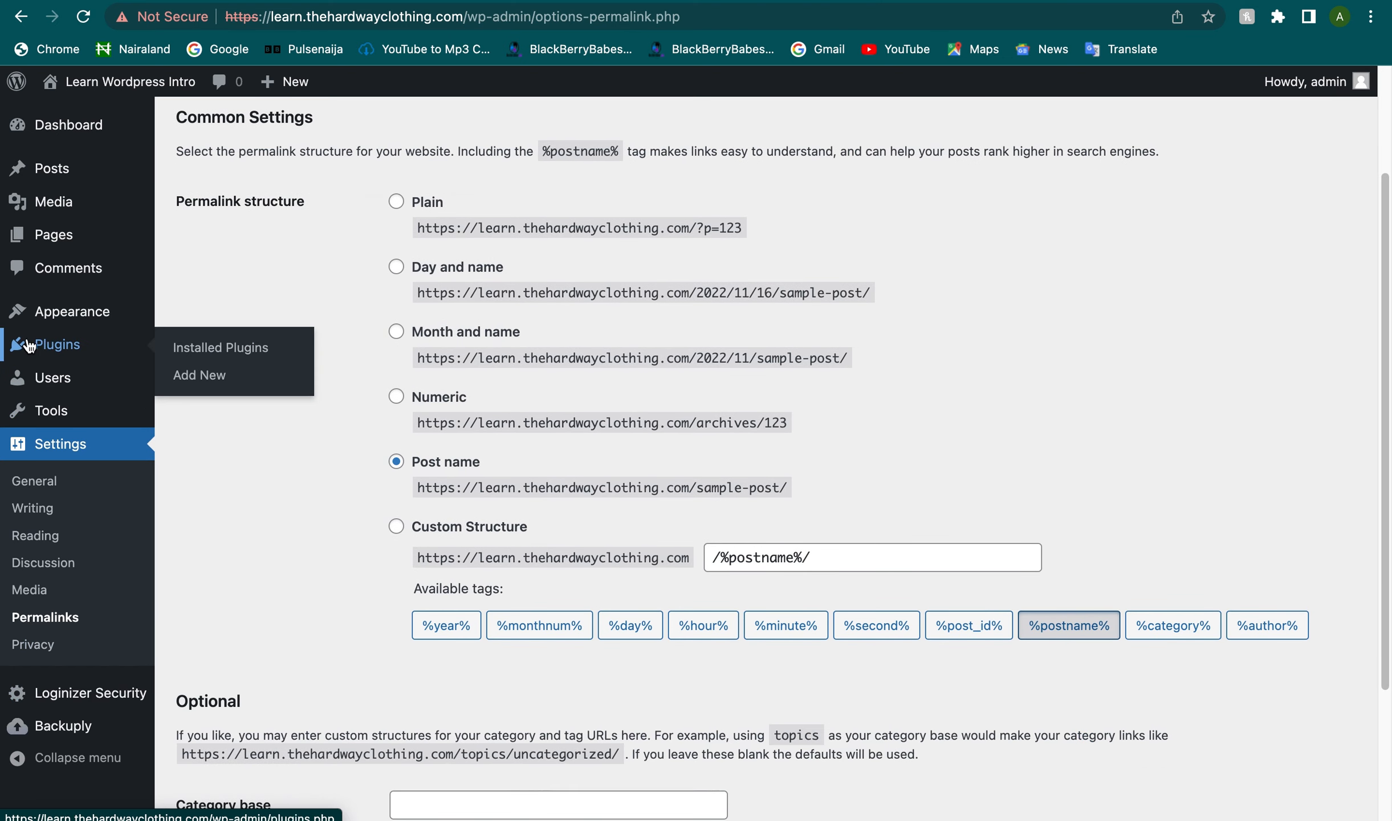
- Search the theme directory for Astra, then install and activate the Astra theme
{"action": "mouse_move", "coordinate": [17, 317]}
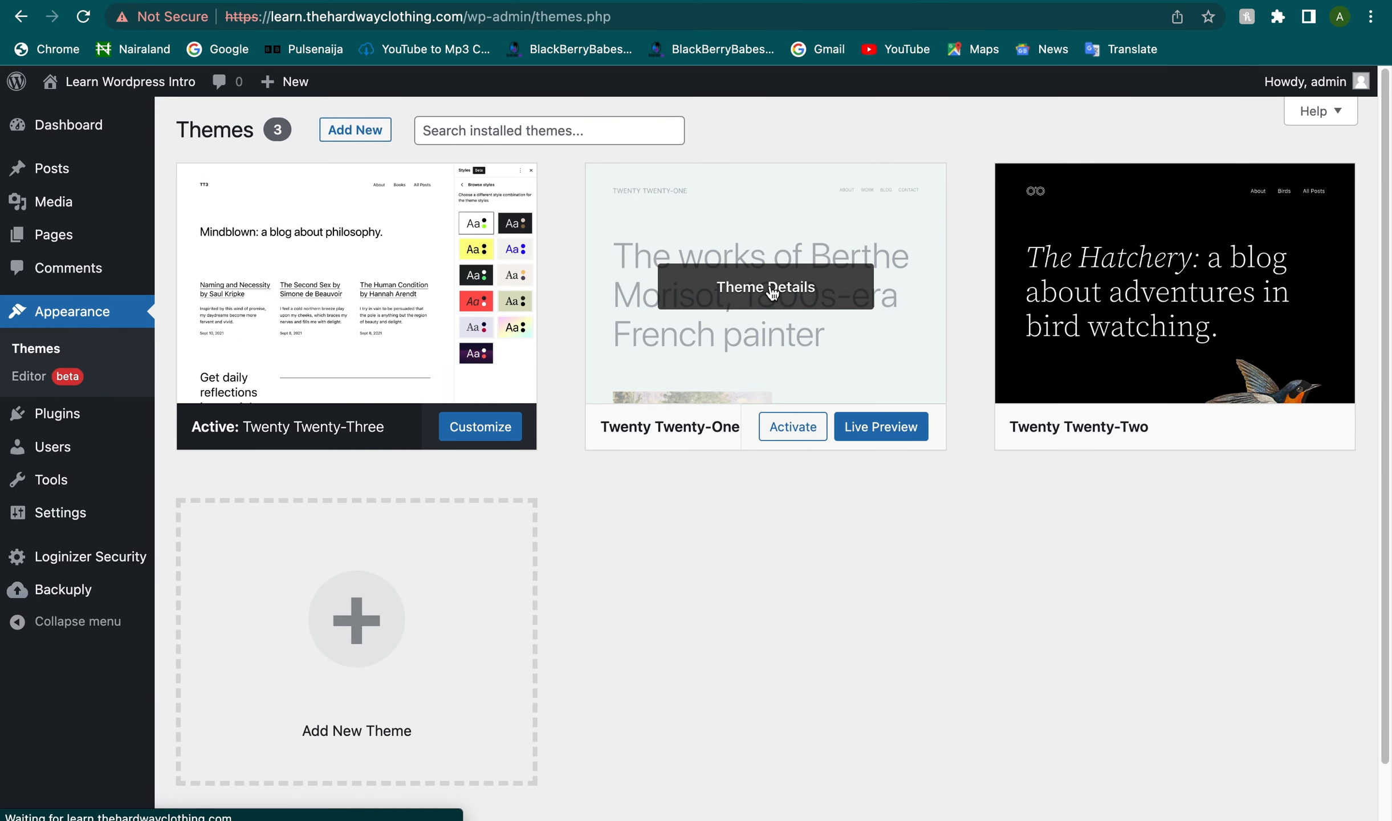
{"action": "left_click", "coordinate": [360, 131]}
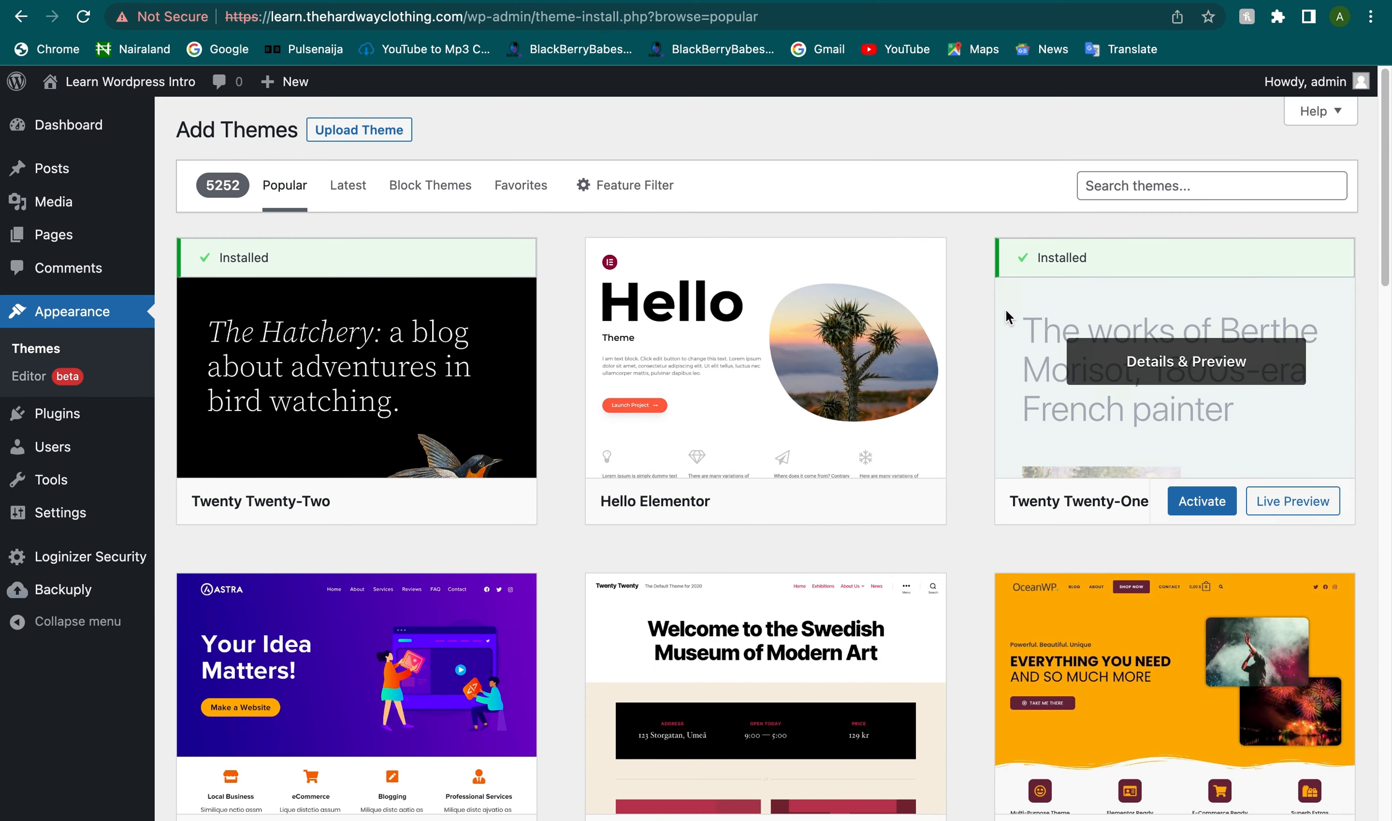
{"action": "scroll", "coordinate": [1005, 309], "scroll_direction": "down", "scroll_amount": 3}
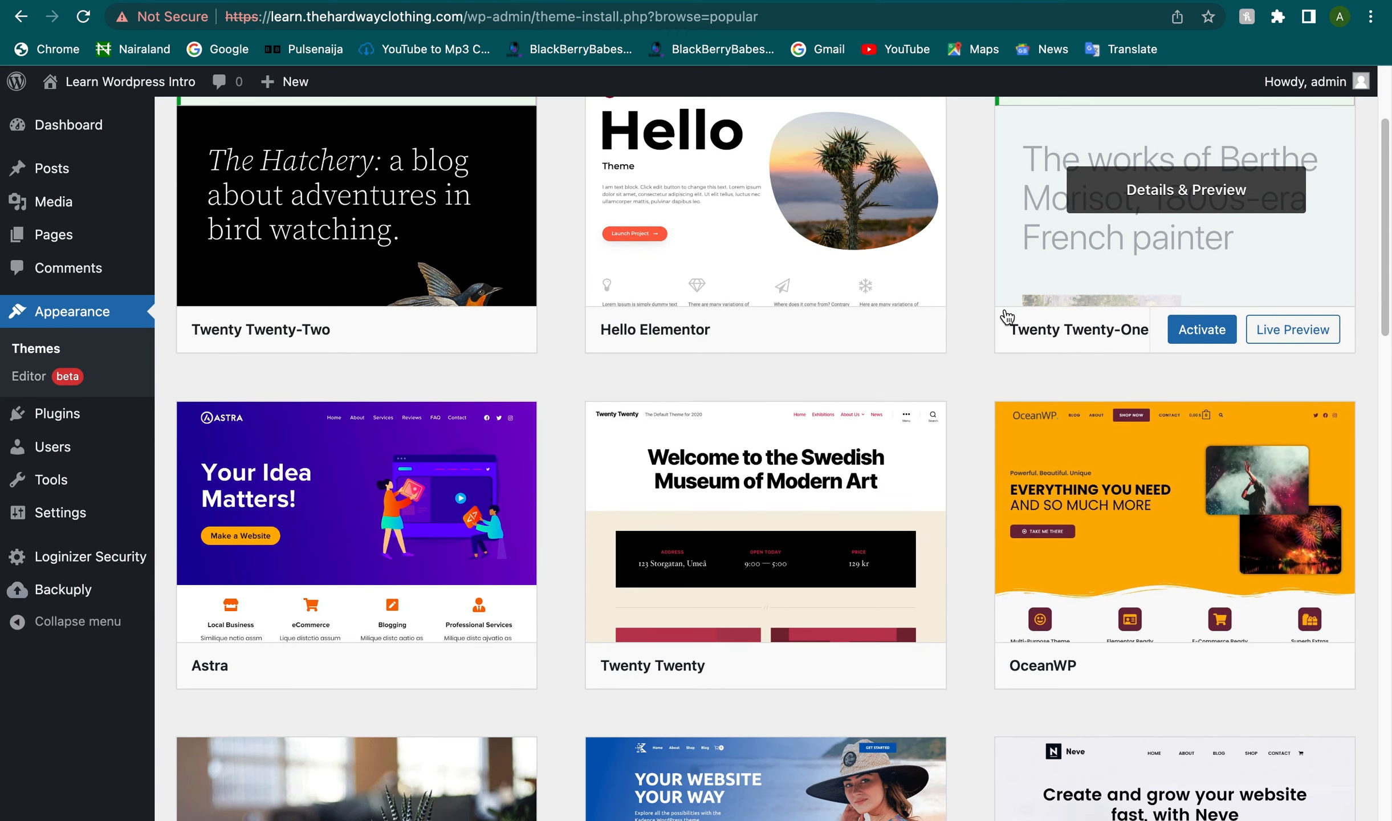
{"action": "scroll", "coordinate": [1007, 315], "scroll_direction": "up", "scroll_amount": 3}
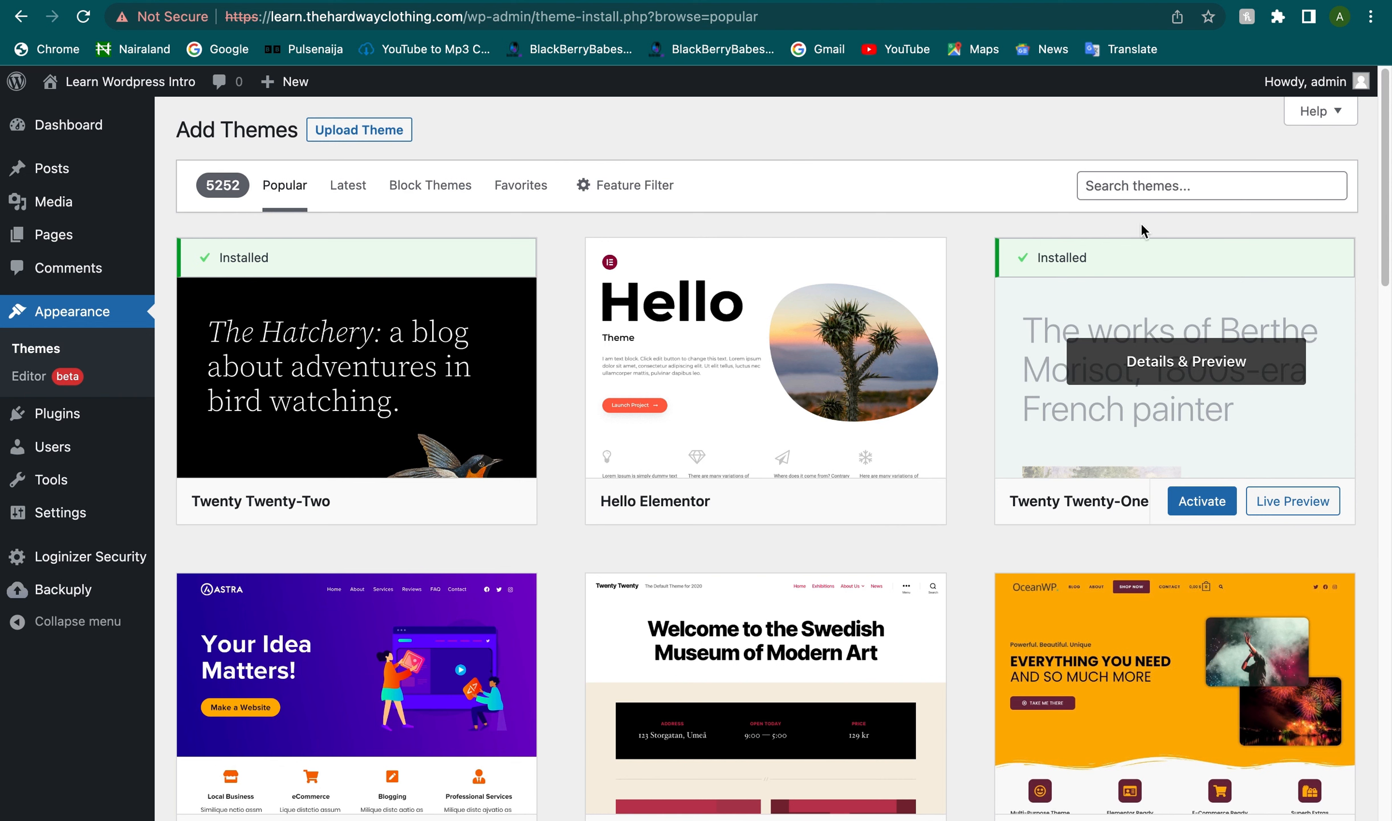
{"action": "left_click", "coordinate": [1099, 195]}
{"action": "type", "text": "at"}
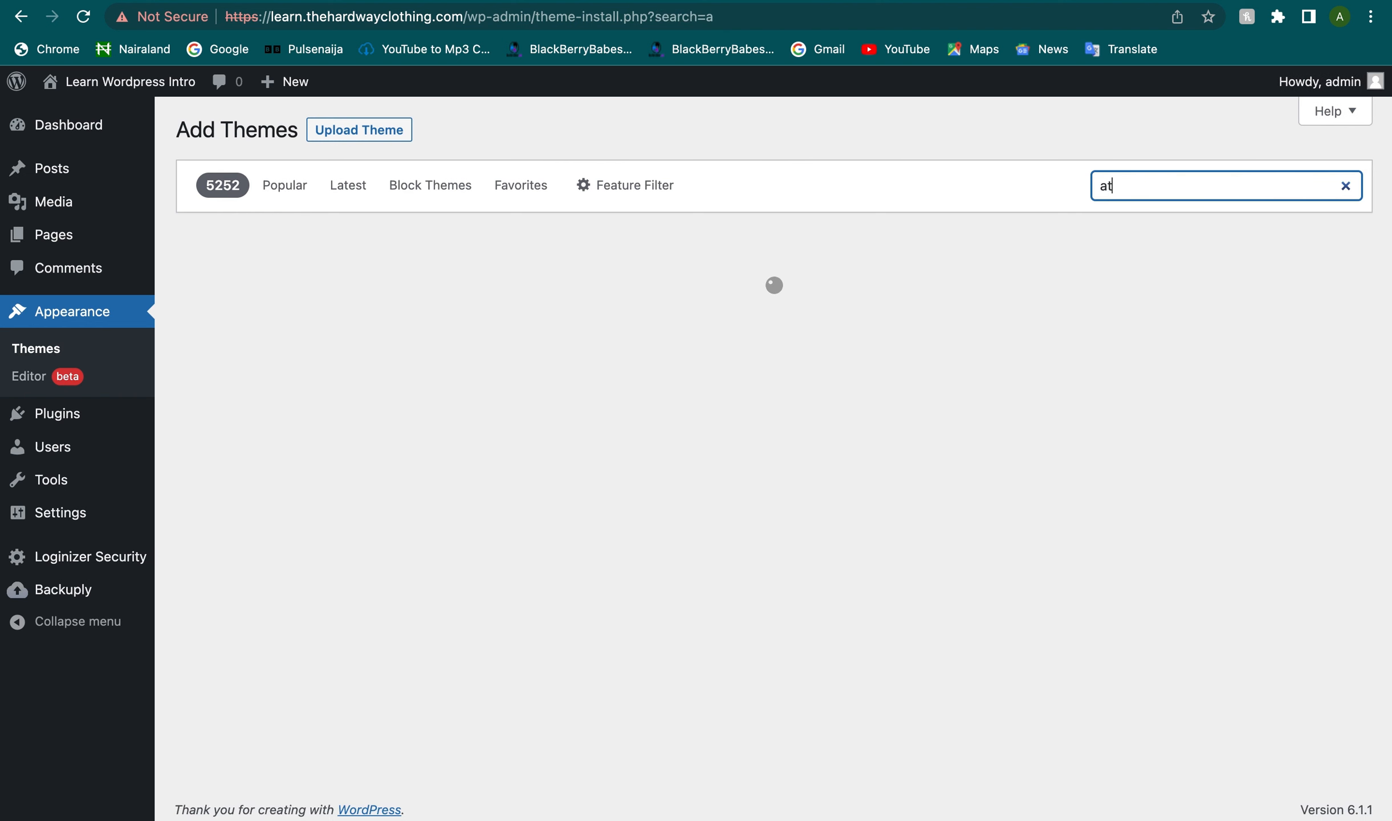
{"action": "type", "text": "a"}
{"action": "key", "text": "BackSpace"}
{"action": "key", "text": "BackSpace"}
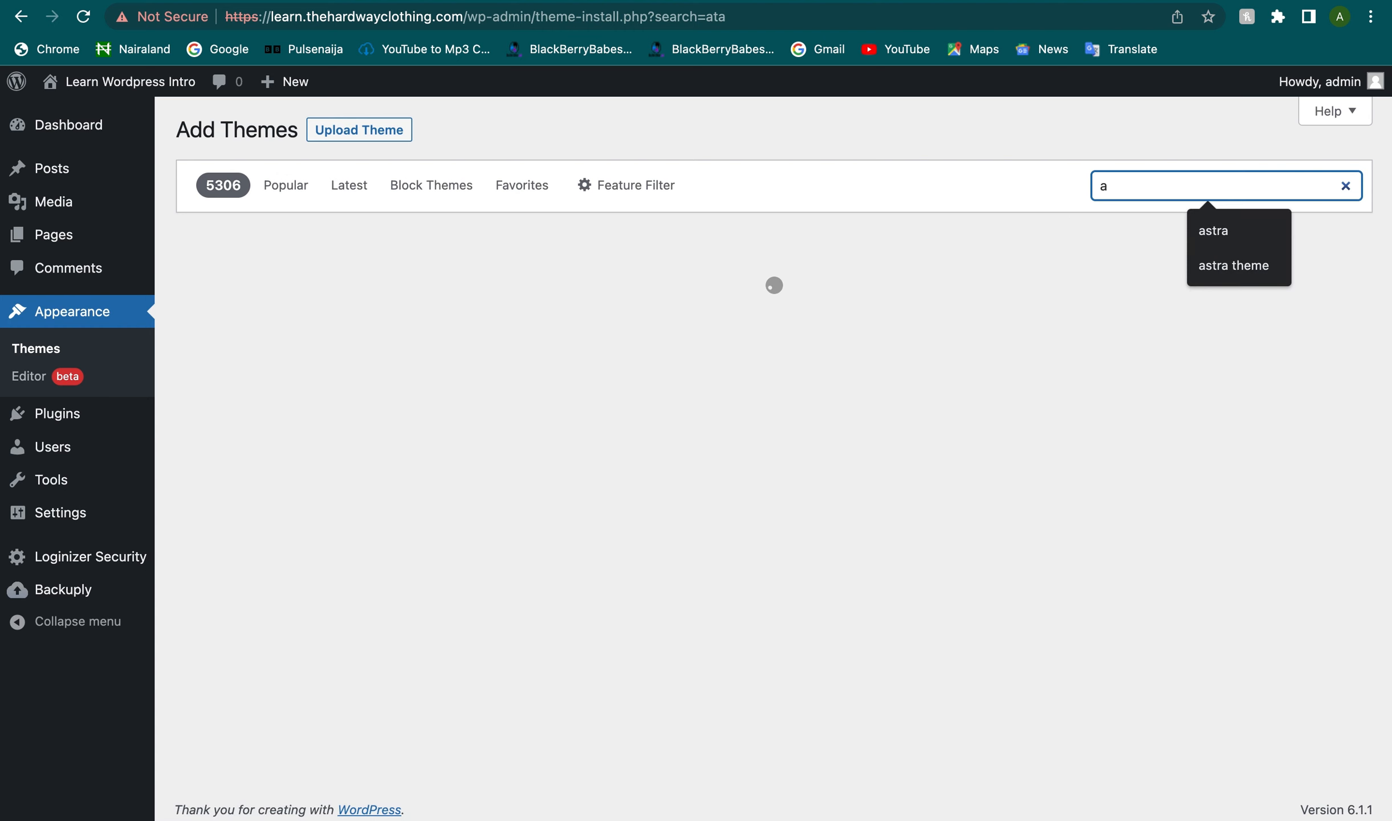
{"action": "type", "text": "stra"}
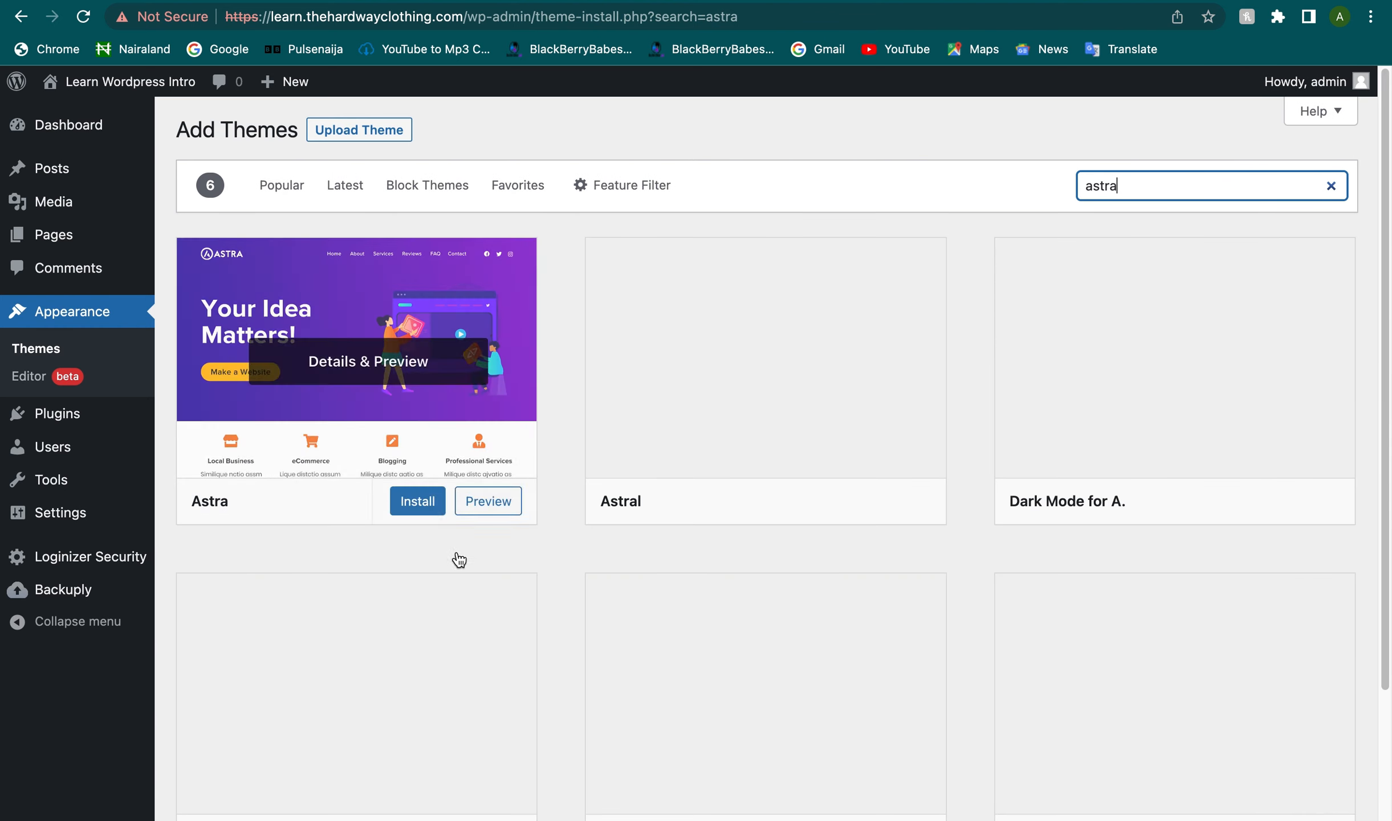
{"action": "left_click", "coordinate": [413, 501]}
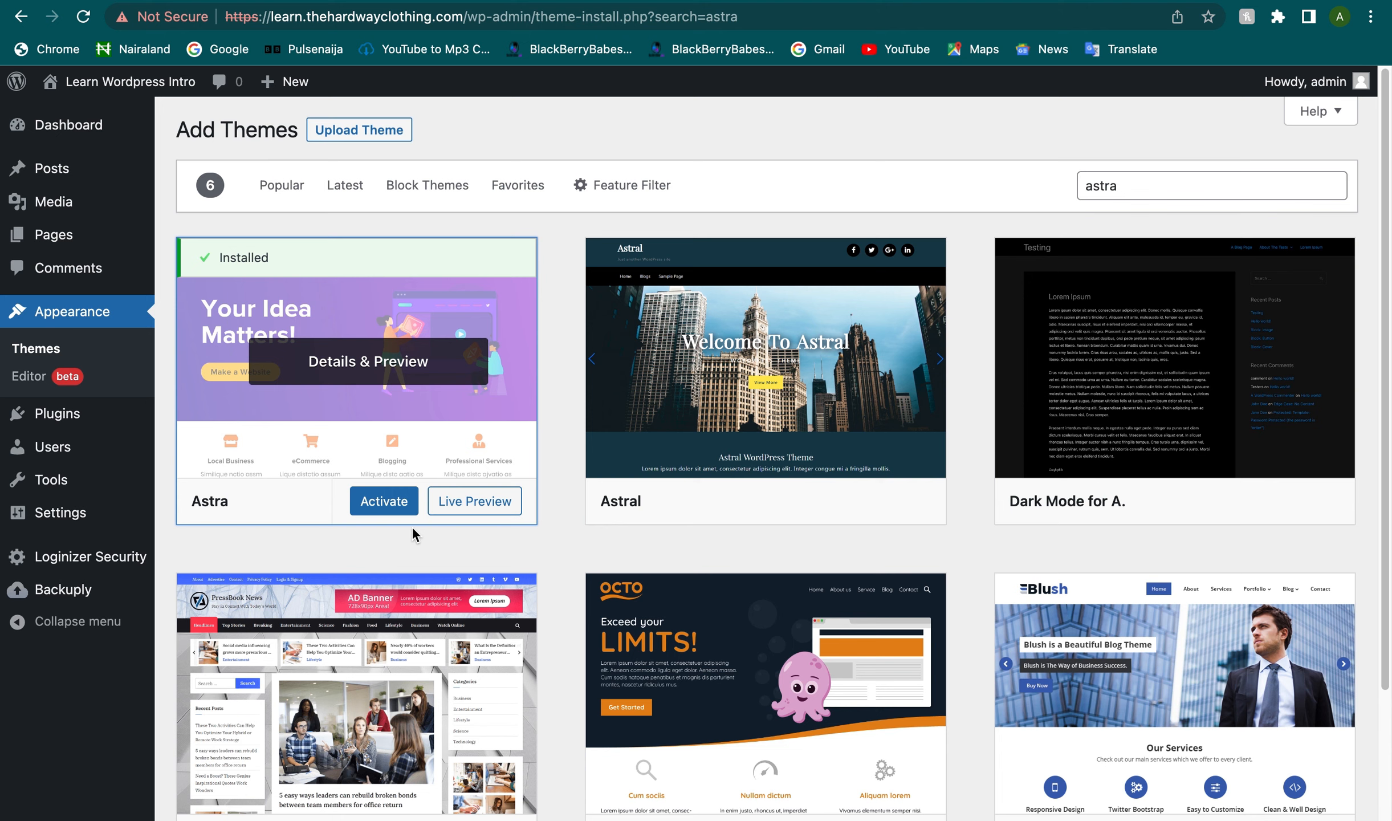
{"action": "left_click", "coordinate": [384, 500]}
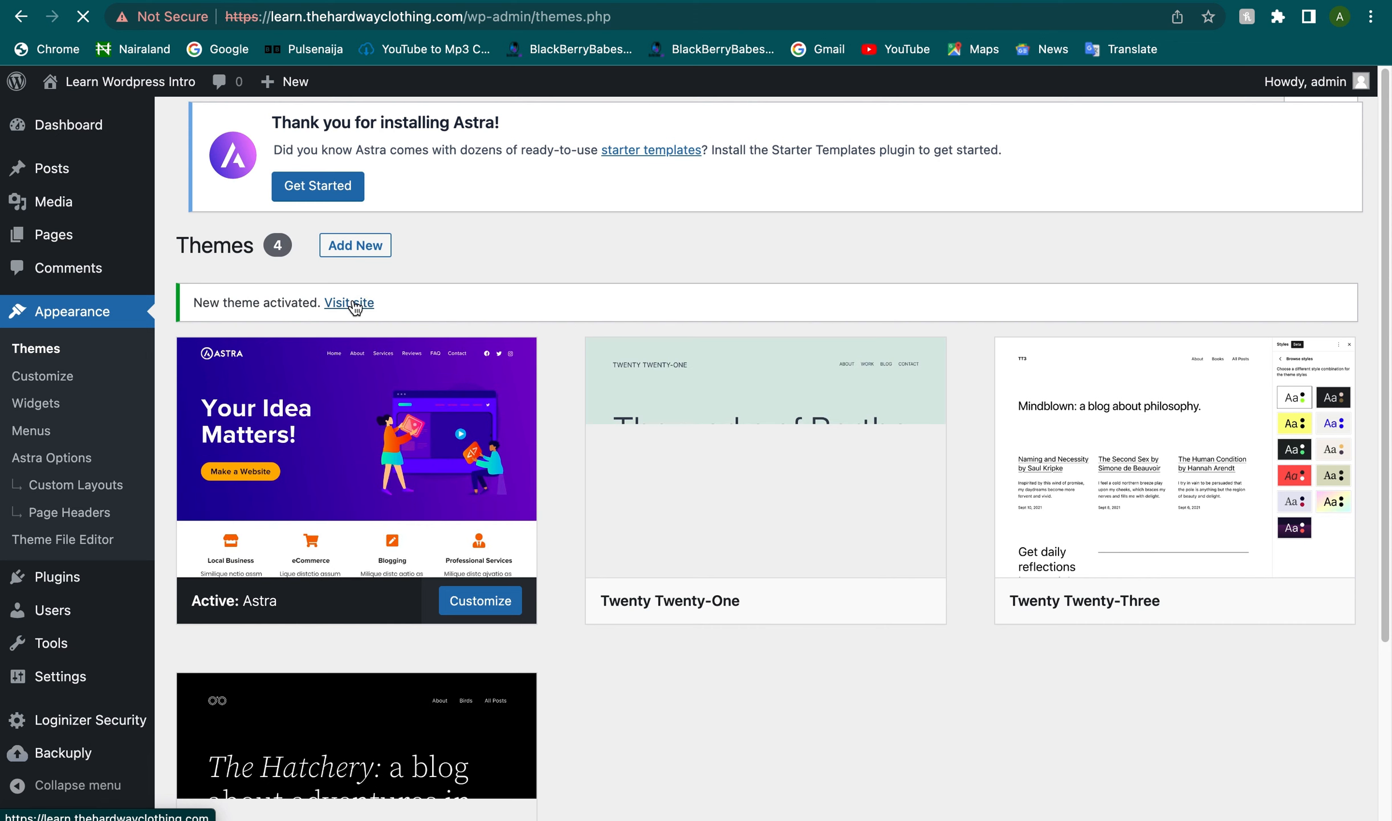
- View the live homepage in a new tab, then begin Astra's starter template setup from Themes
{"action": "right_click", "coordinate": [356, 302]}
{"action": "left_click", "coordinate": [386, 311]}
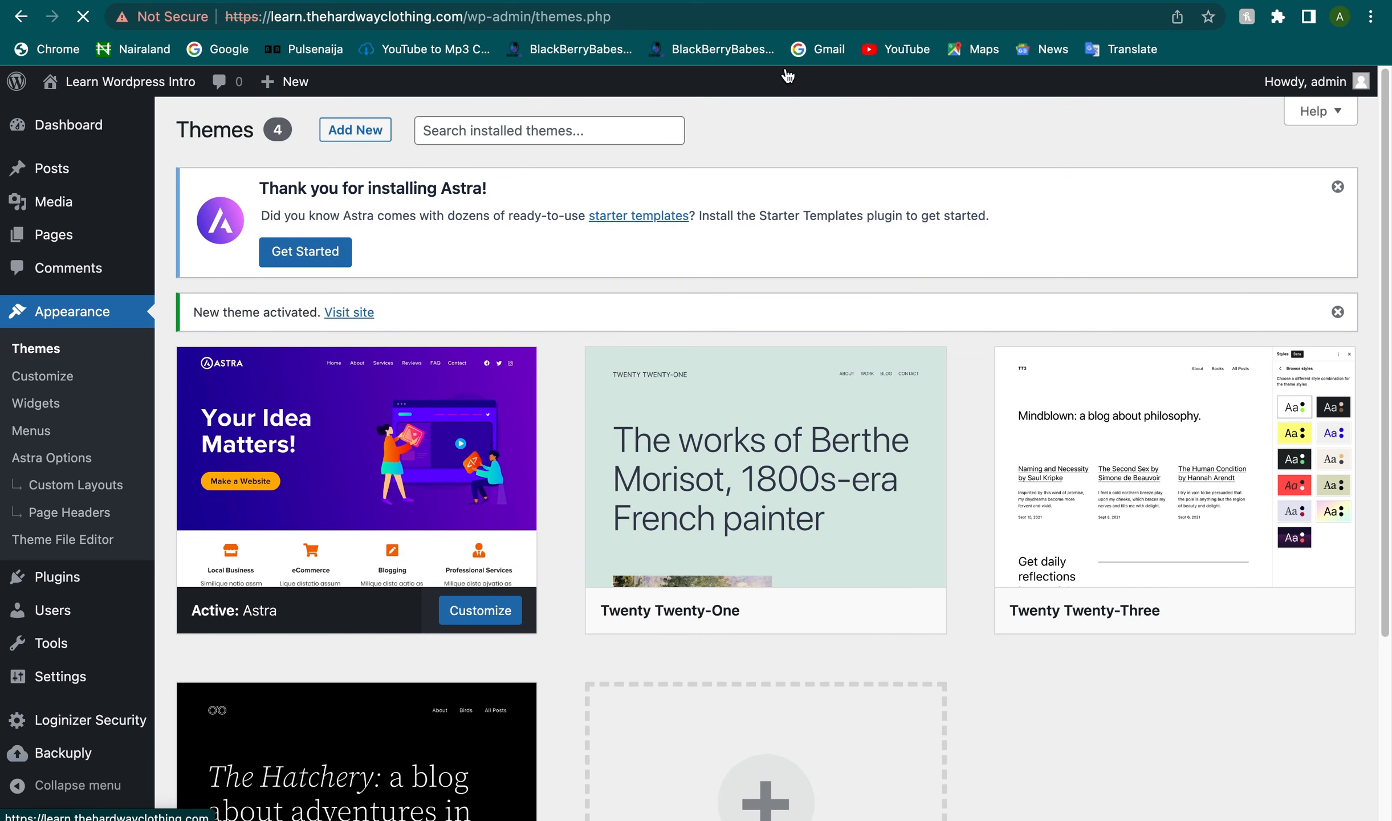
{"action": "left_click", "coordinate": [753, 1]}
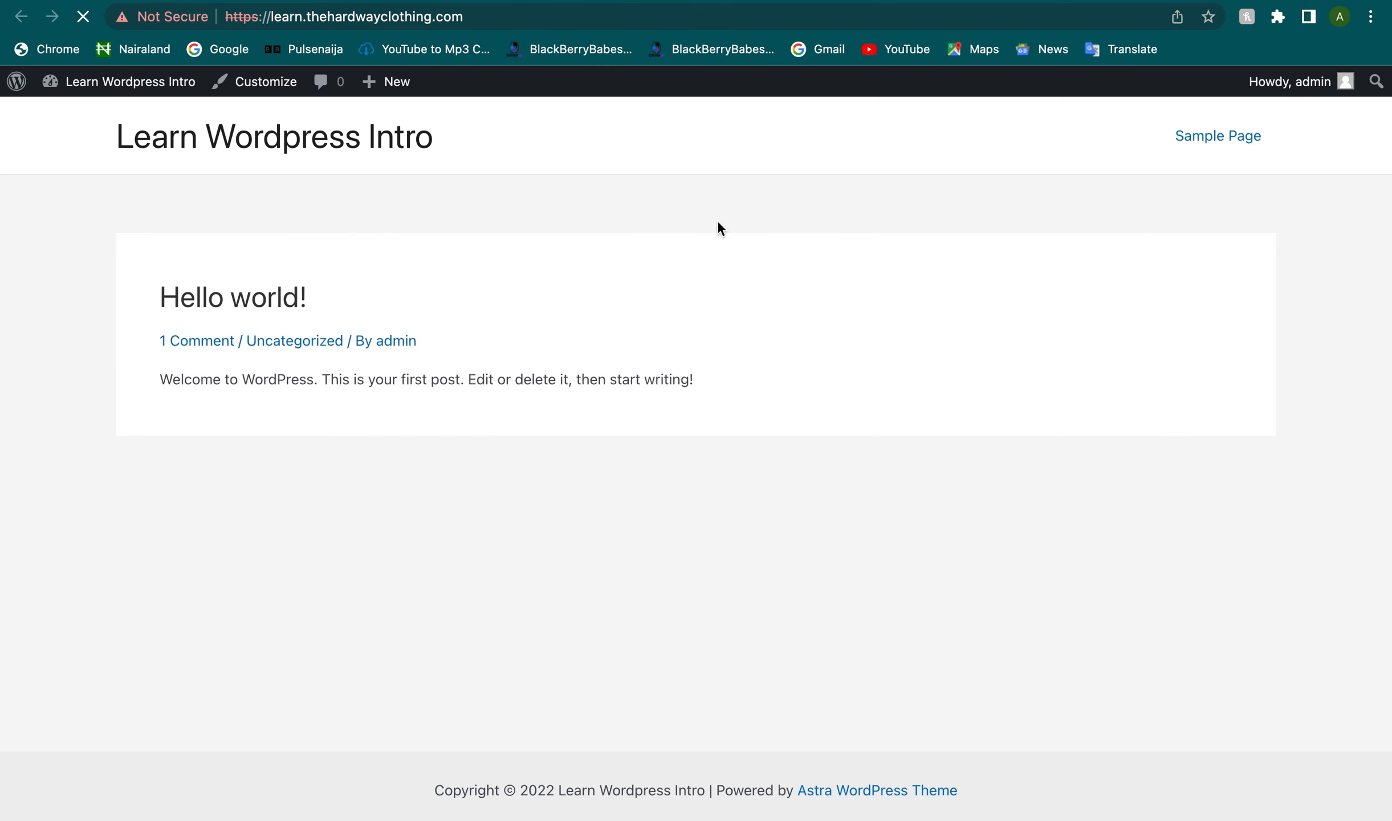
{"action": "left_click", "coordinate": [567, 3]}
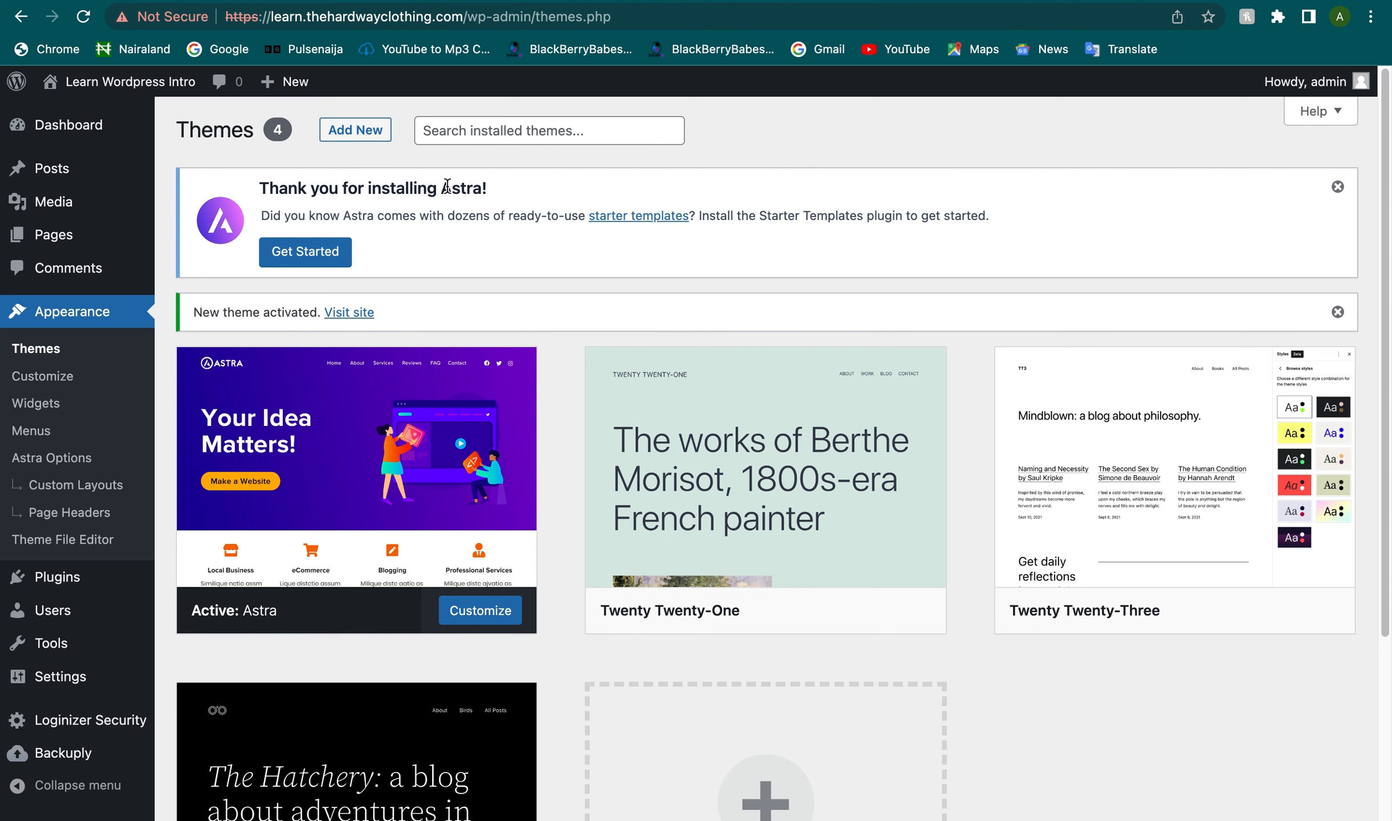
{"action": "left_click", "coordinate": [291, 268]}
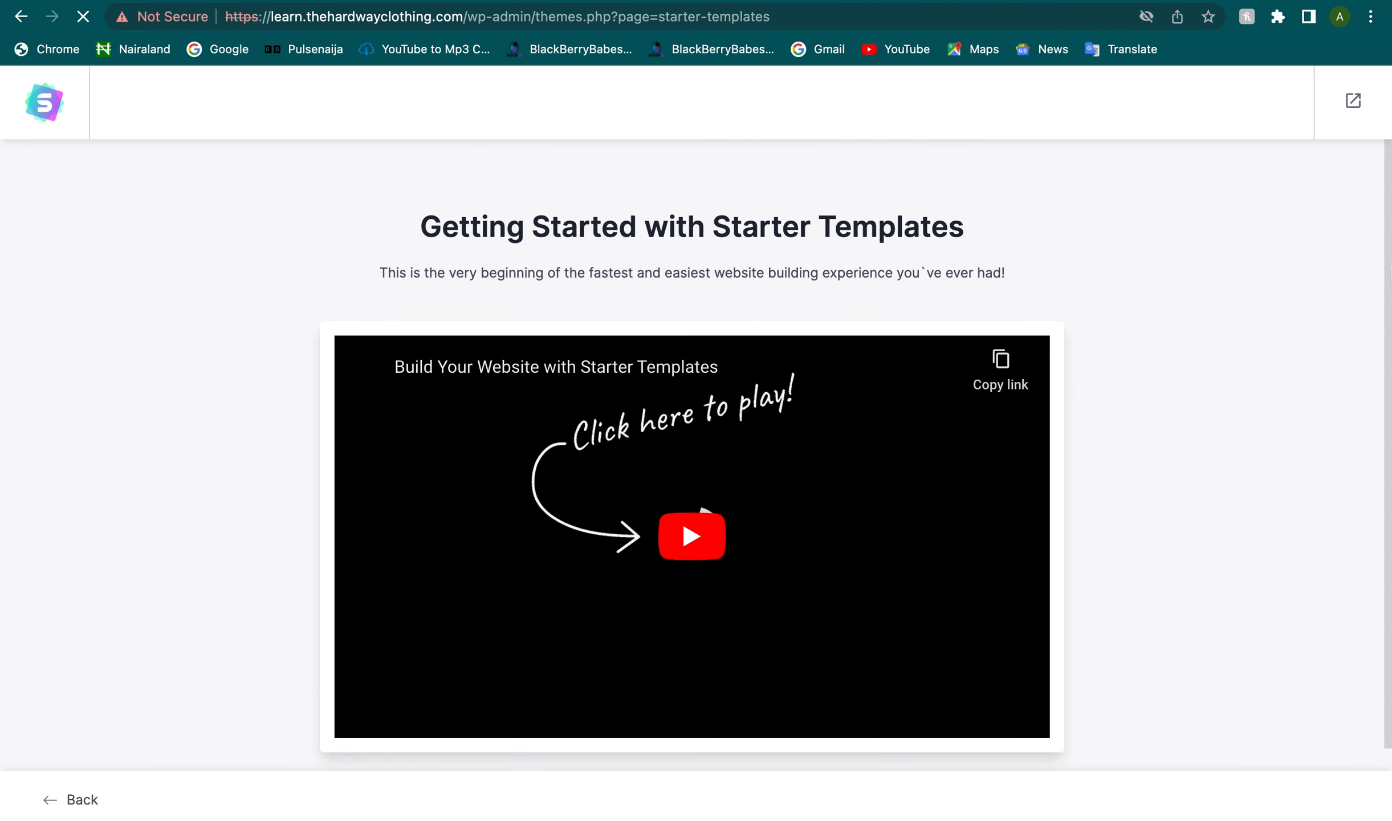
- Let the Starter Templates plugin install and activate, then return to the Dashboard
{"action": "scroll", "coordinate": [1308, 233], "scroll_direction": "down", "scroll_amount": 2}
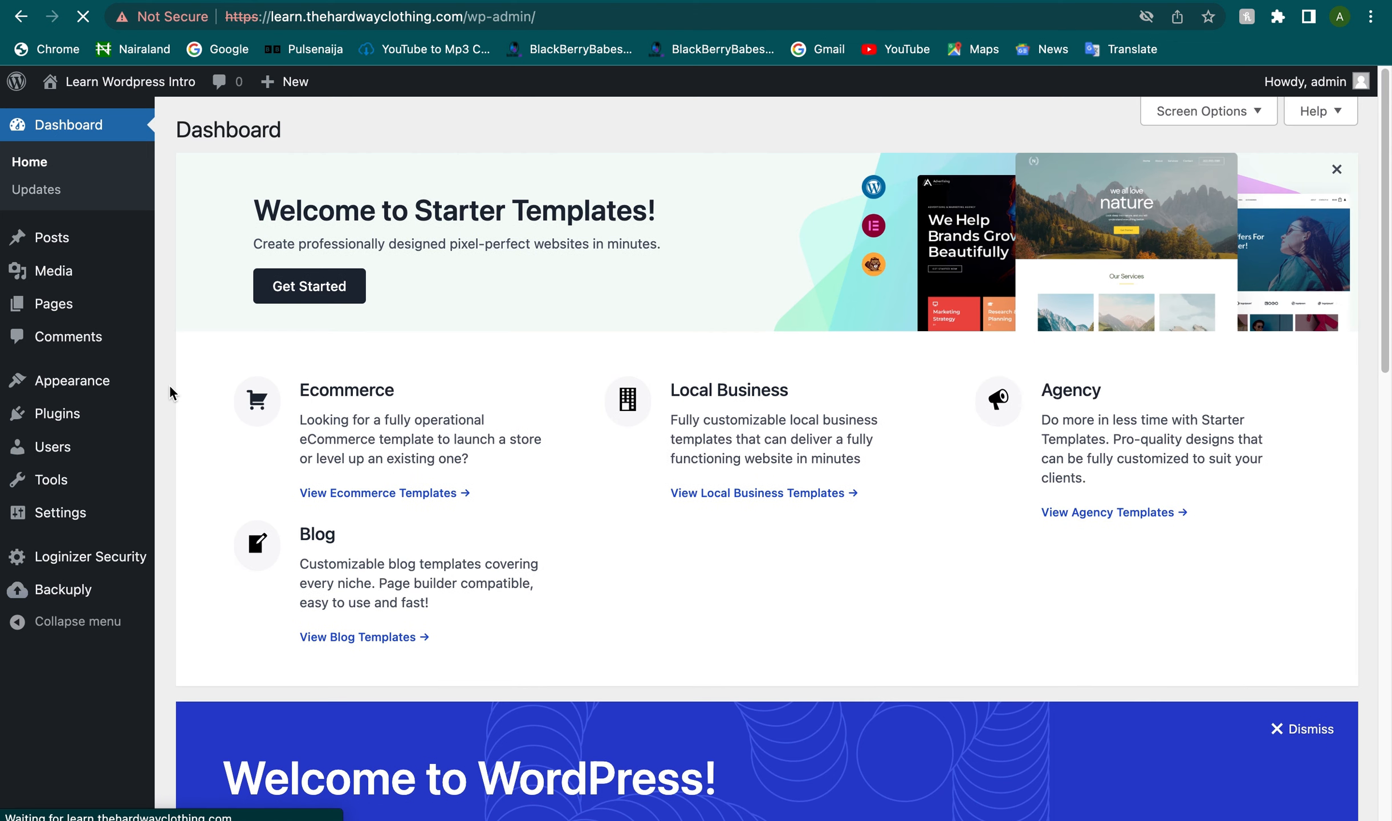
{"action": "mouse_move", "coordinate": [74, 390]}
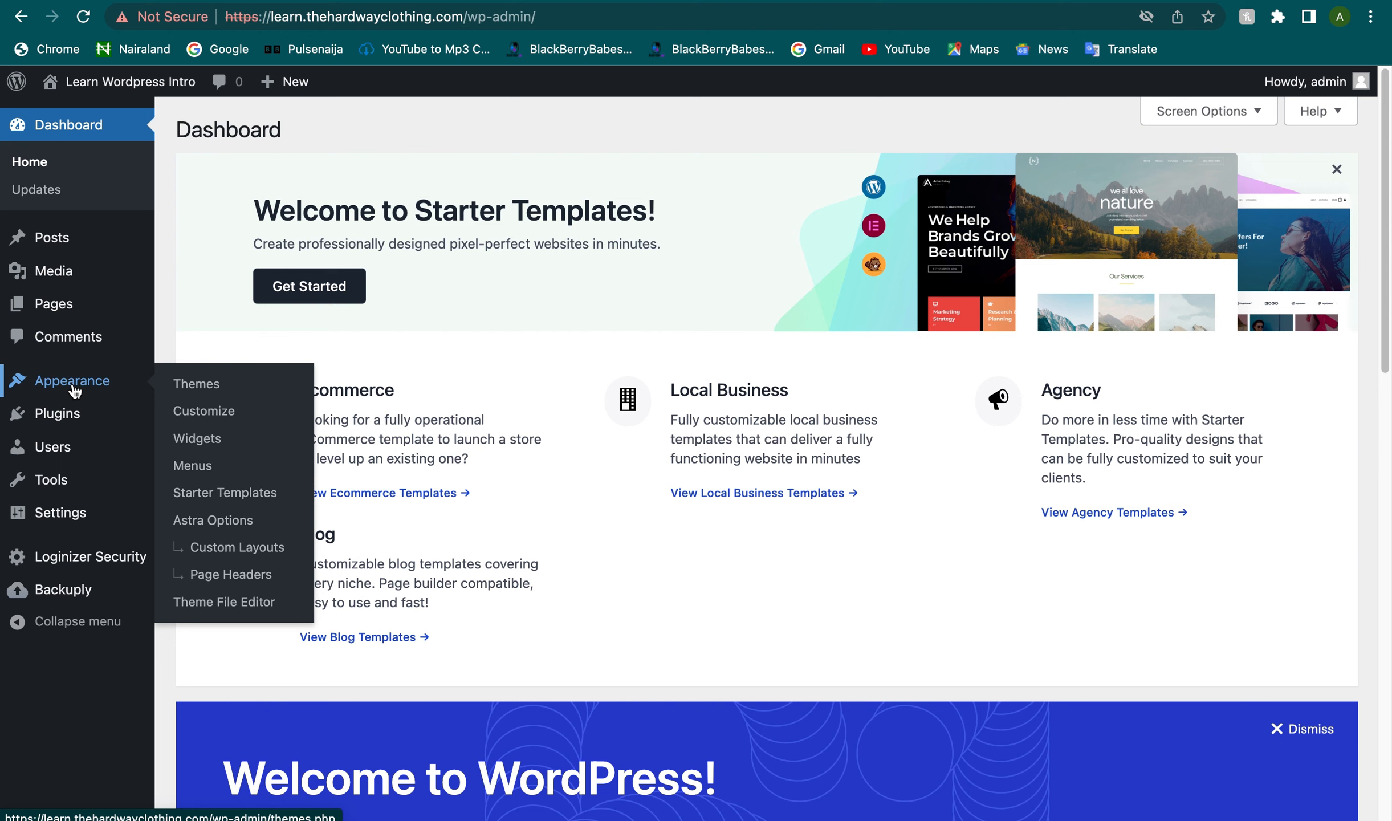
- Launch Starter Templates, build the website with Elementor, and pick the Outdoor Adventure template
{"action": "left_click", "coordinate": [226, 494]}
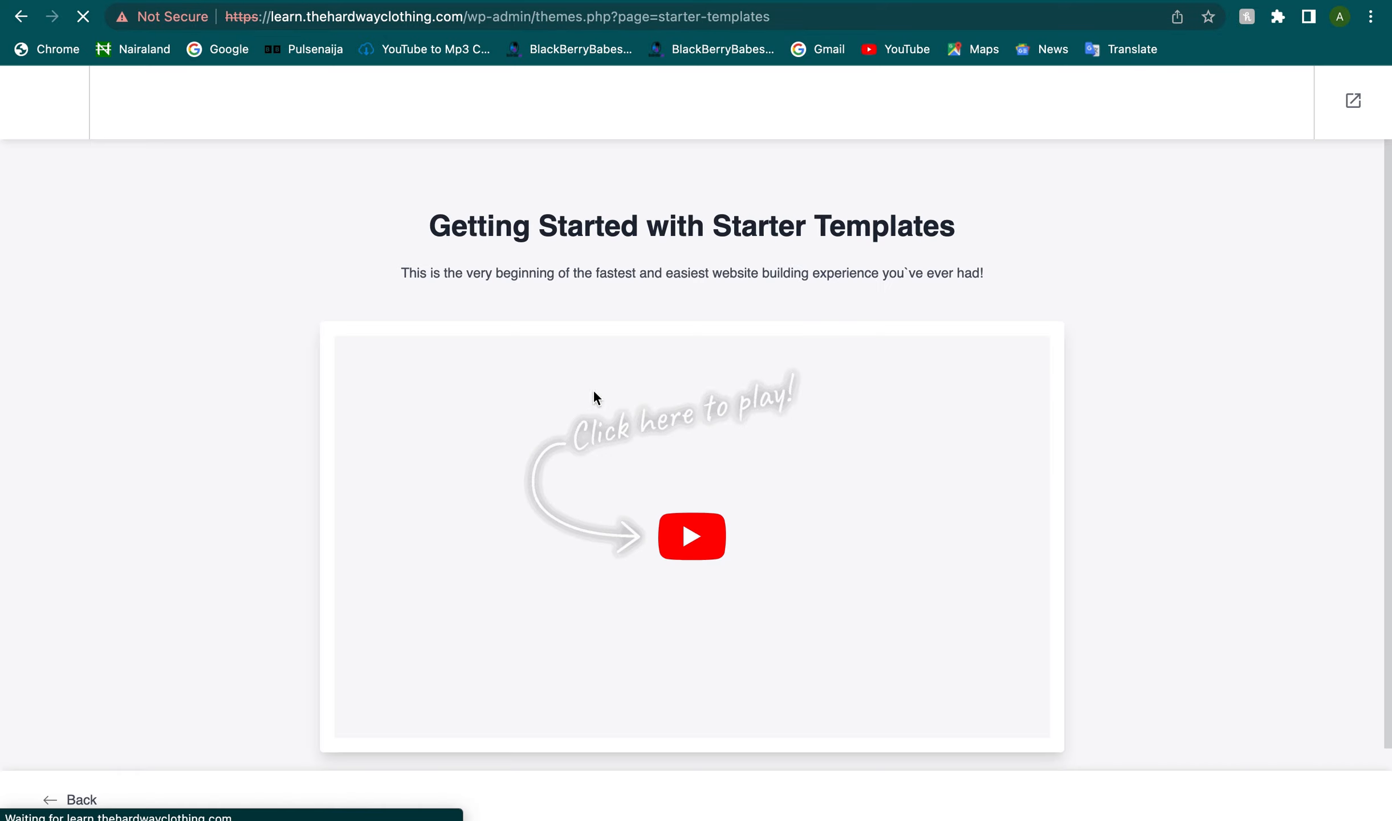
{"action": "scroll", "coordinate": [1150, 526], "scroll_direction": "down", "scroll_amount": 2}
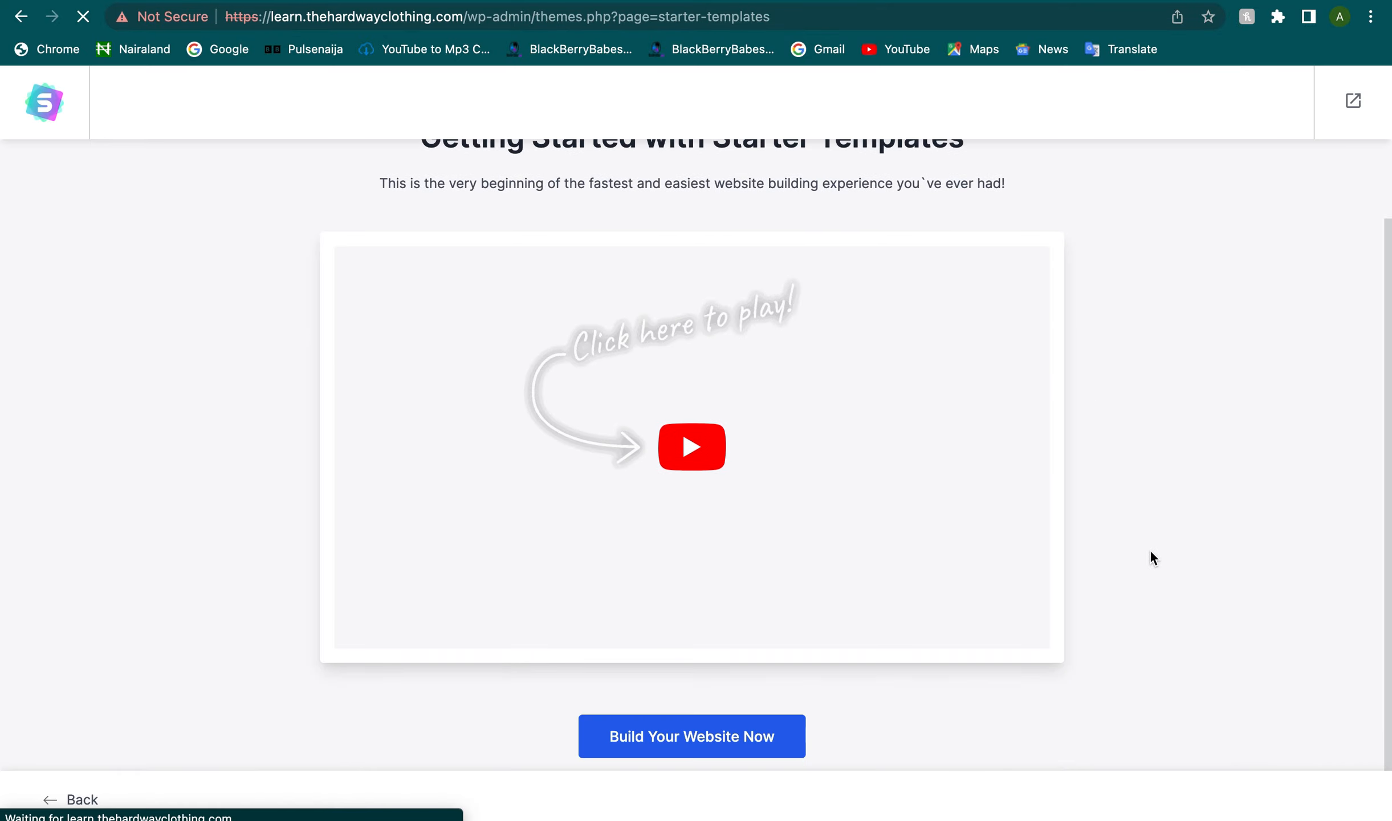
{"action": "left_click", "coordinate": [677, 738]}
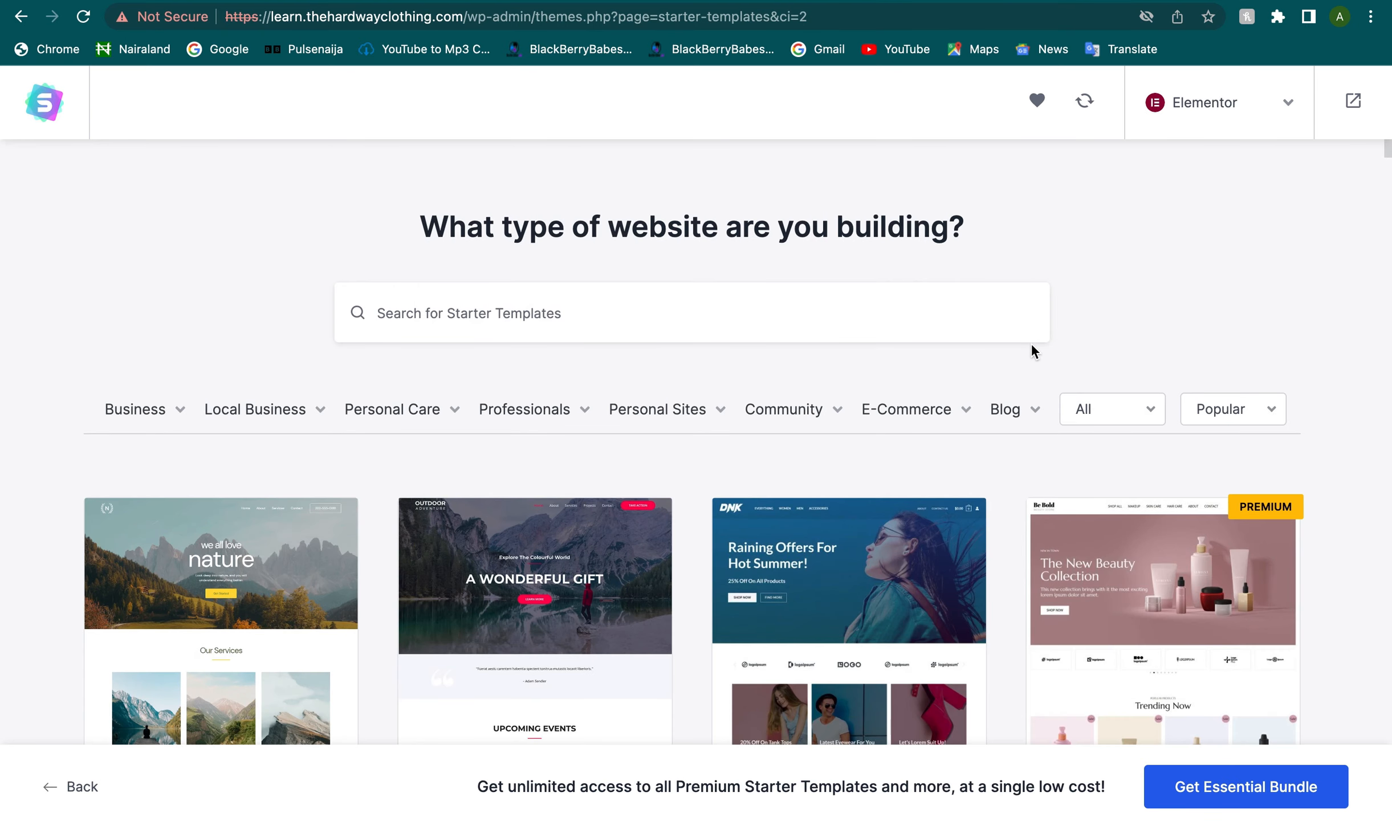
{"action": "scroll", "coordinate": [1023, 348], "scroll_direction": "down", "scroll_amount": 5}
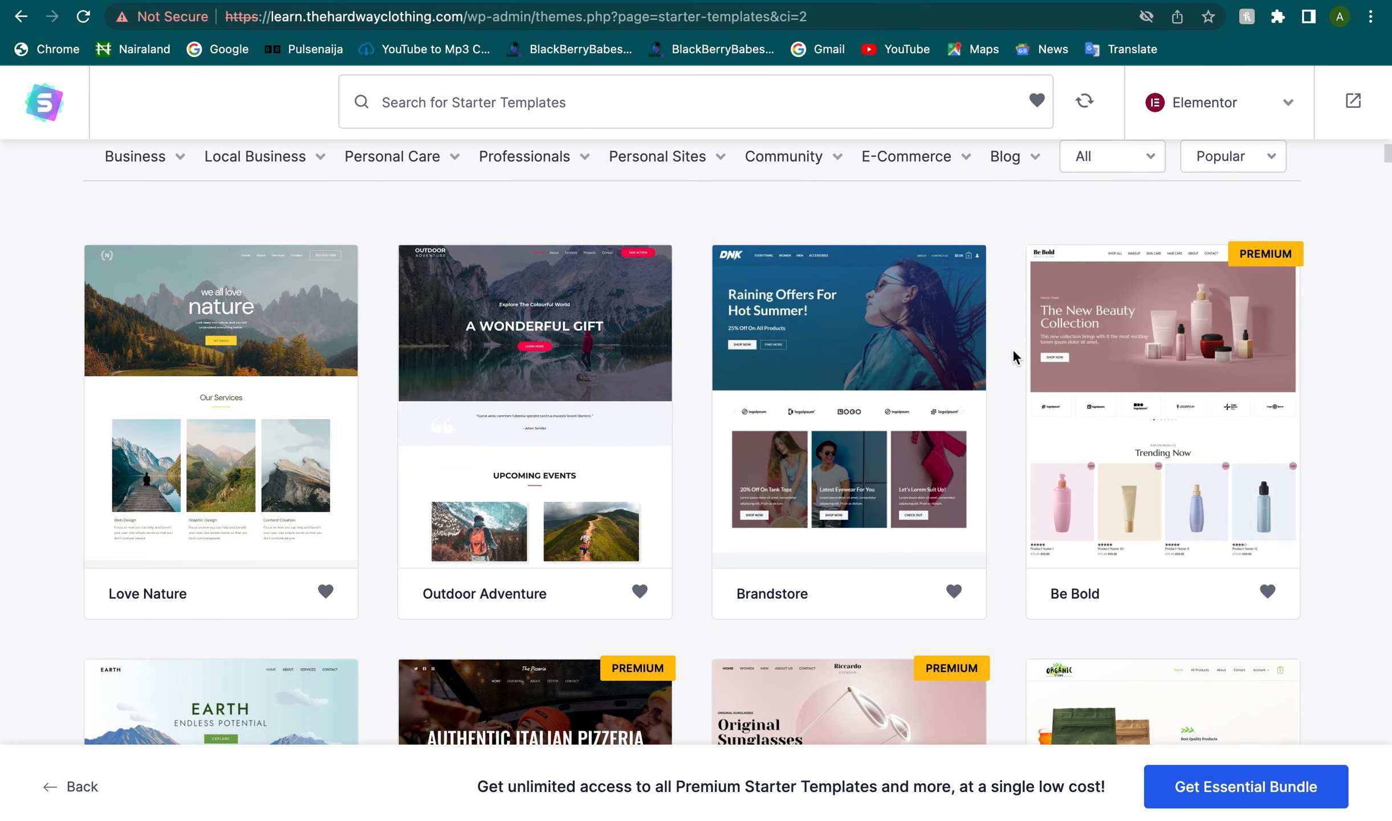
{"action": "scroll", "coordinate": [1017, 360], "scroll_direction": "down", "scroll_amount": 2}
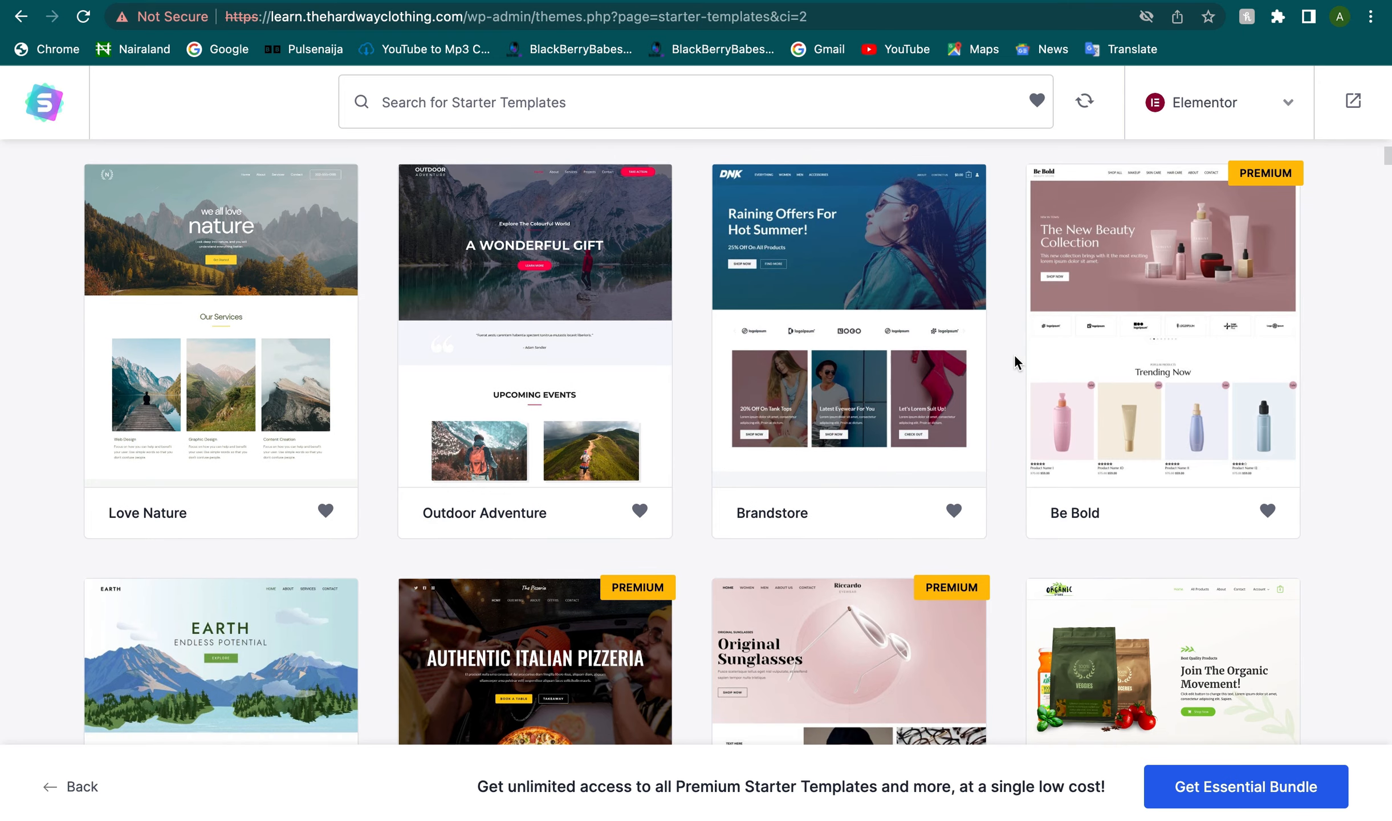
{"action": "scroll", "coordinate": [926, 360], "scroll_direction": "down", "scroll_amount": 2}
{"action": "scroll", "coordinate": [921, 376], "scroll_direction": "up", "scroll_amount": 6}
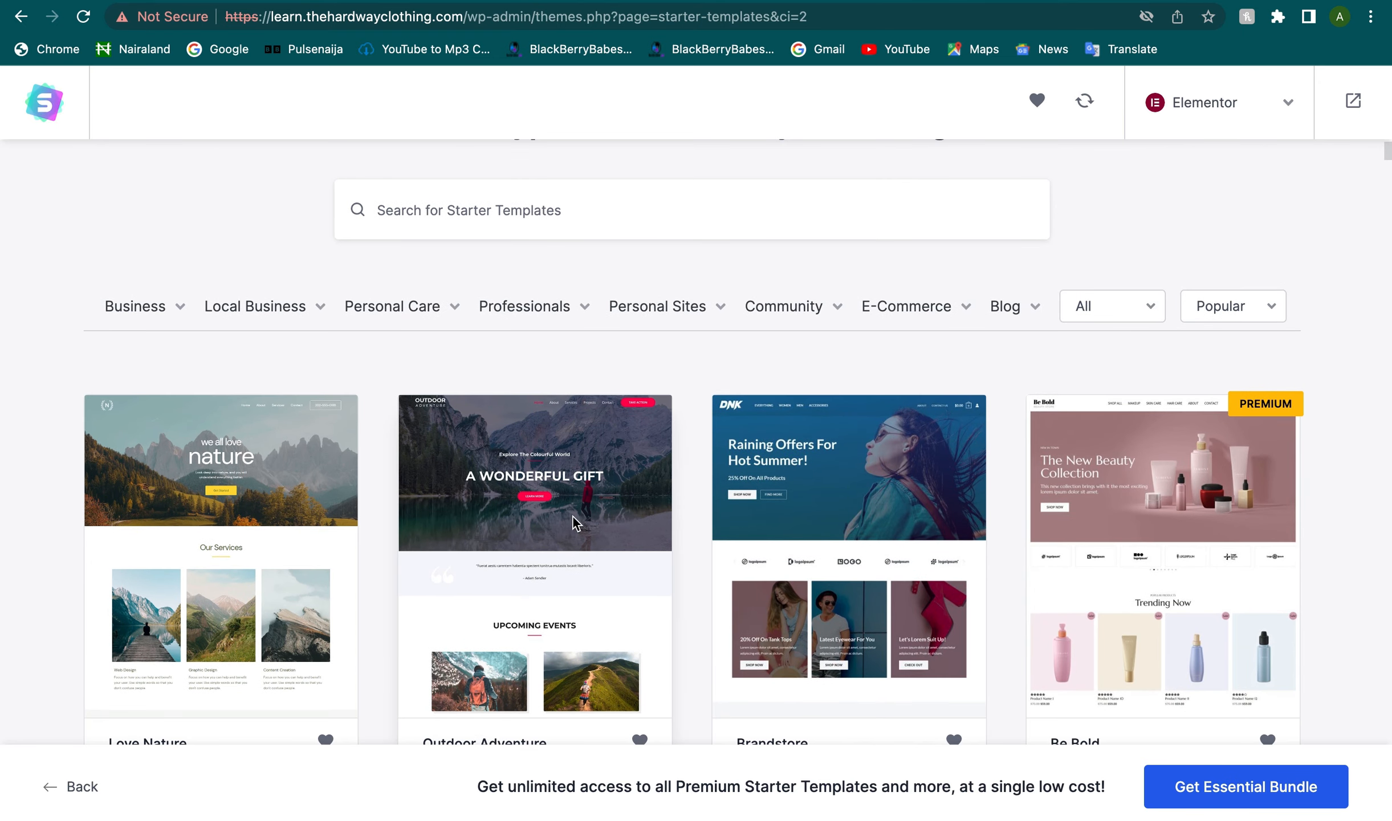
{"action": "scroll", "coordinate": [630, 505], "scroll_direction": "down", "scroll_amount": 1}
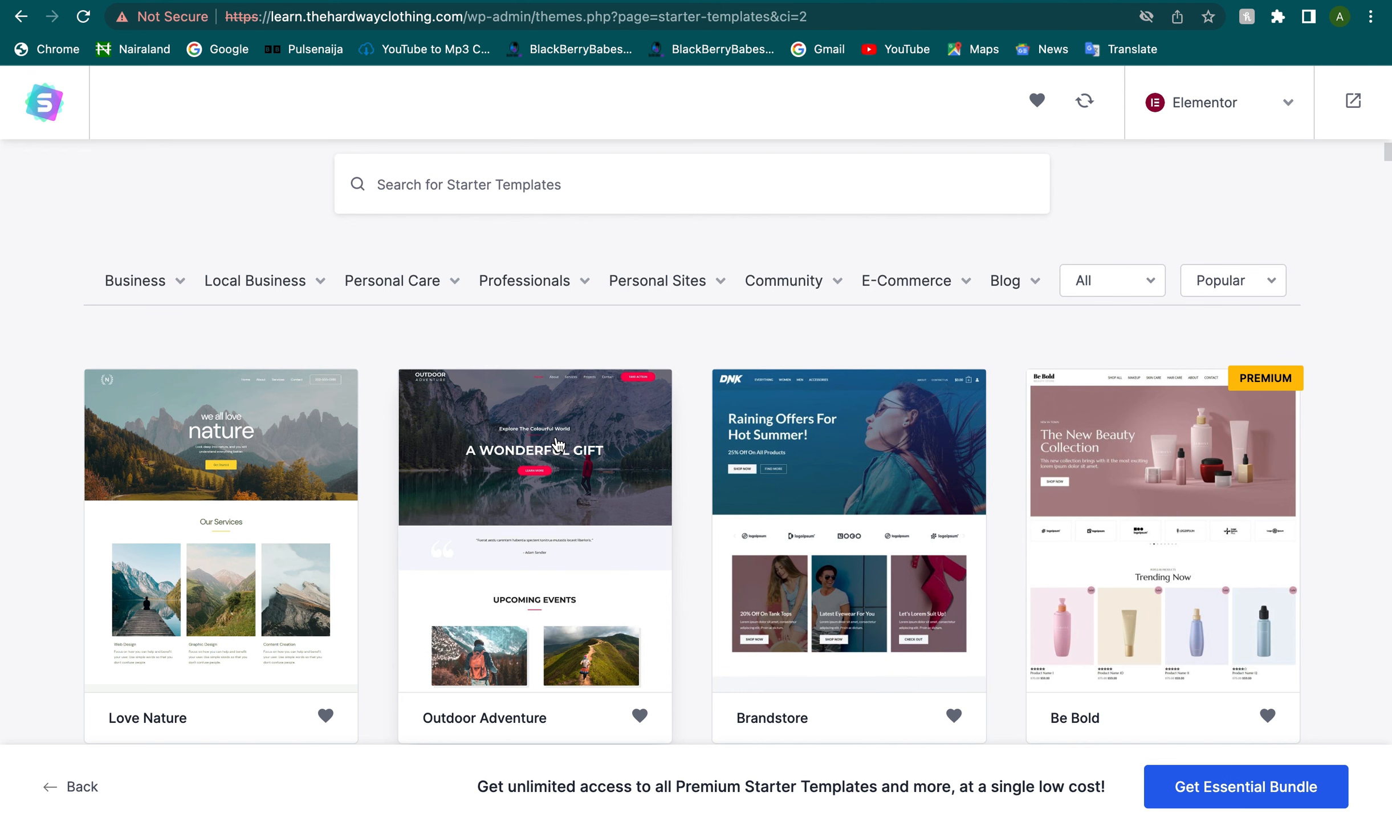
{"action": "left_click", "coordinate": [557, 444]}
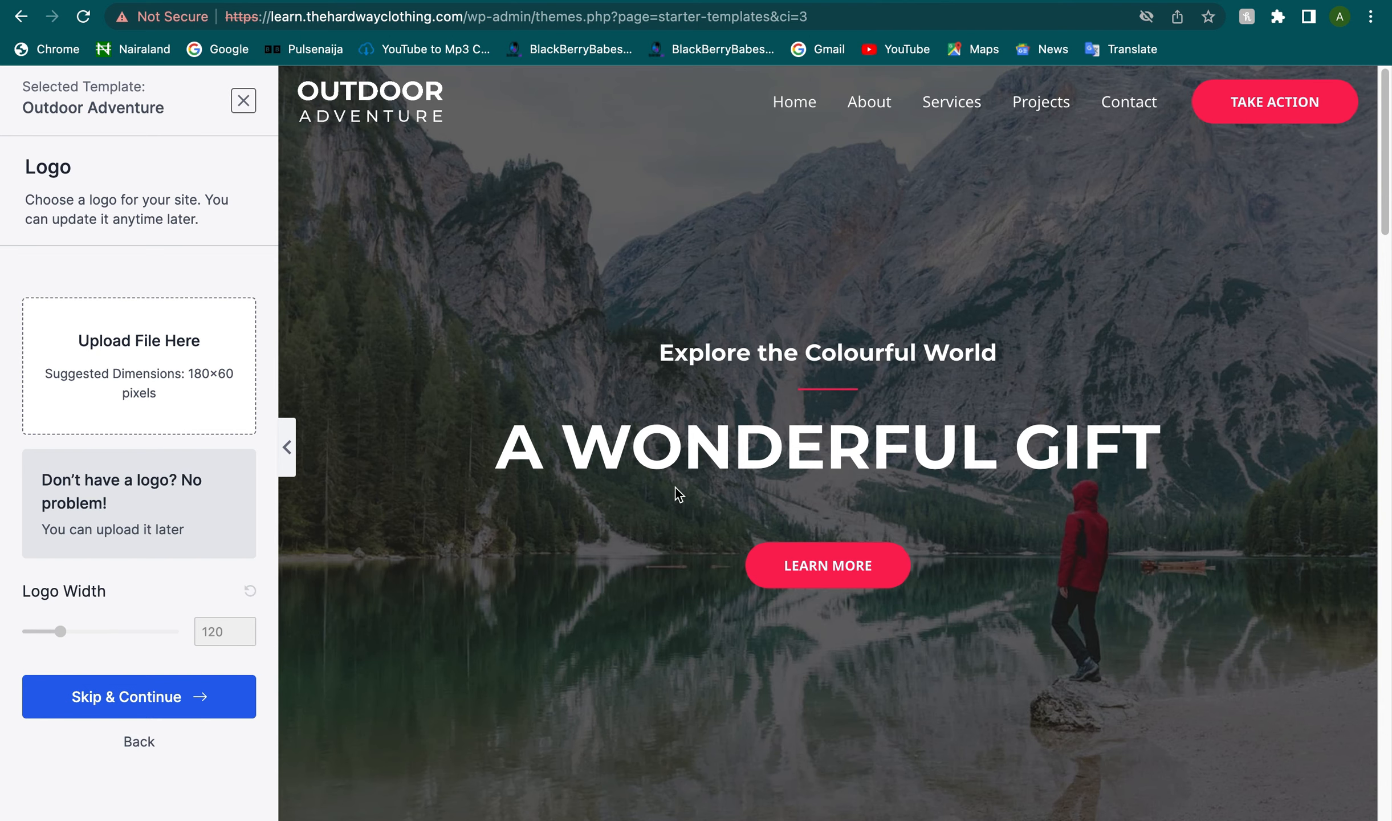
- Skip adding a logo in the Outdoor Adventure template setup
{"action": "scroll", "coordinate": [968, 466], "scroll_direction": "down", "scroll_amount": 15}
{"action": "scroll", "coordinate": [968, 469], "scroll_direction": "down", "scroll_amount": 15}
{"action": "scroll", "coordinate": [970, 470], "scroll_direction": "up", "scroll_amount": 10}
{"action": "scroll", "coordinate": [971, 468], "scroll_direction": "up", "scroll_amount": 15}
{"action": "left_click", "coordinate": [183, 698]}
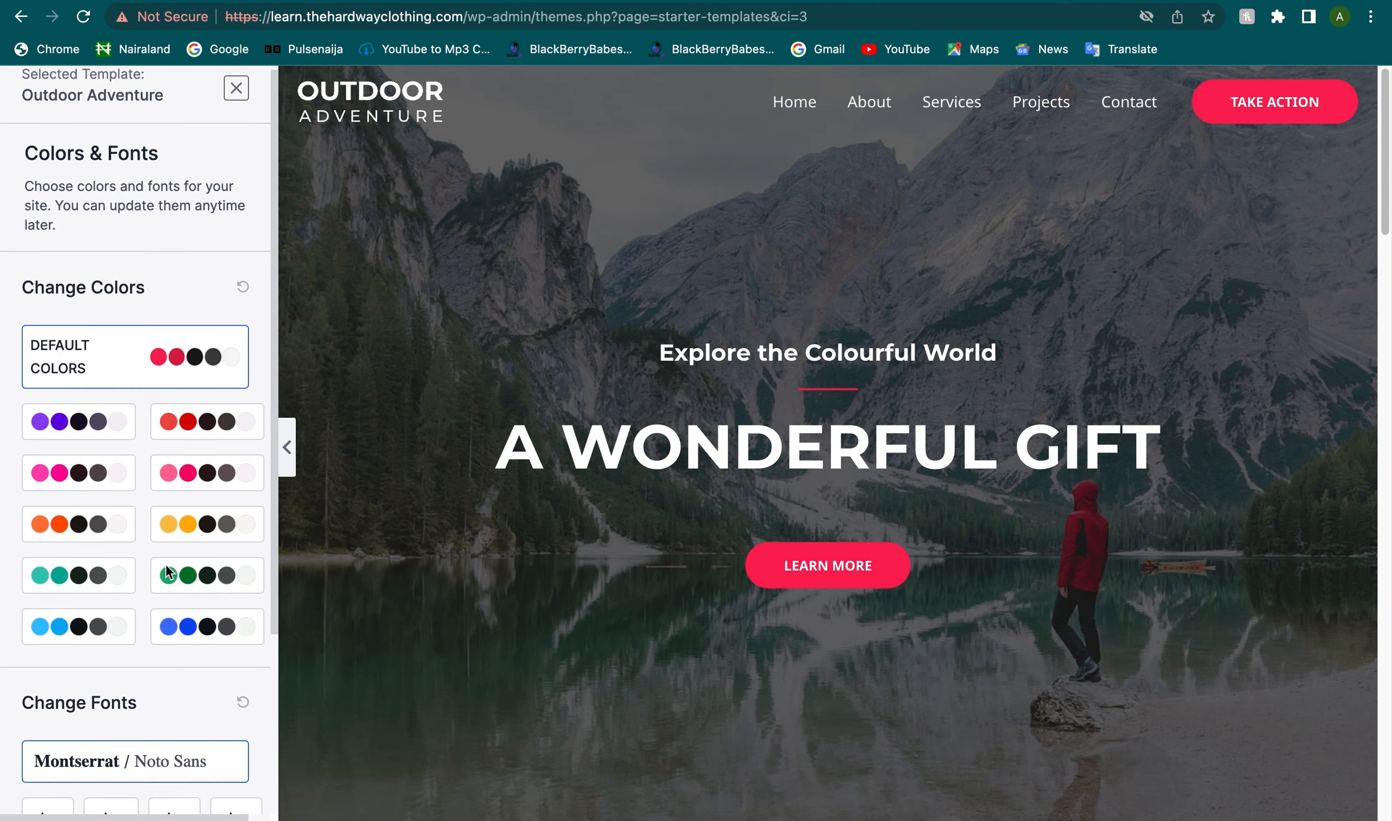
- Apply the purple colour palette and continue to the final setup form
{"action": "scroll", "coordinate": [168, 574], "scroll_direction": "down", "scroll_amount": 5}
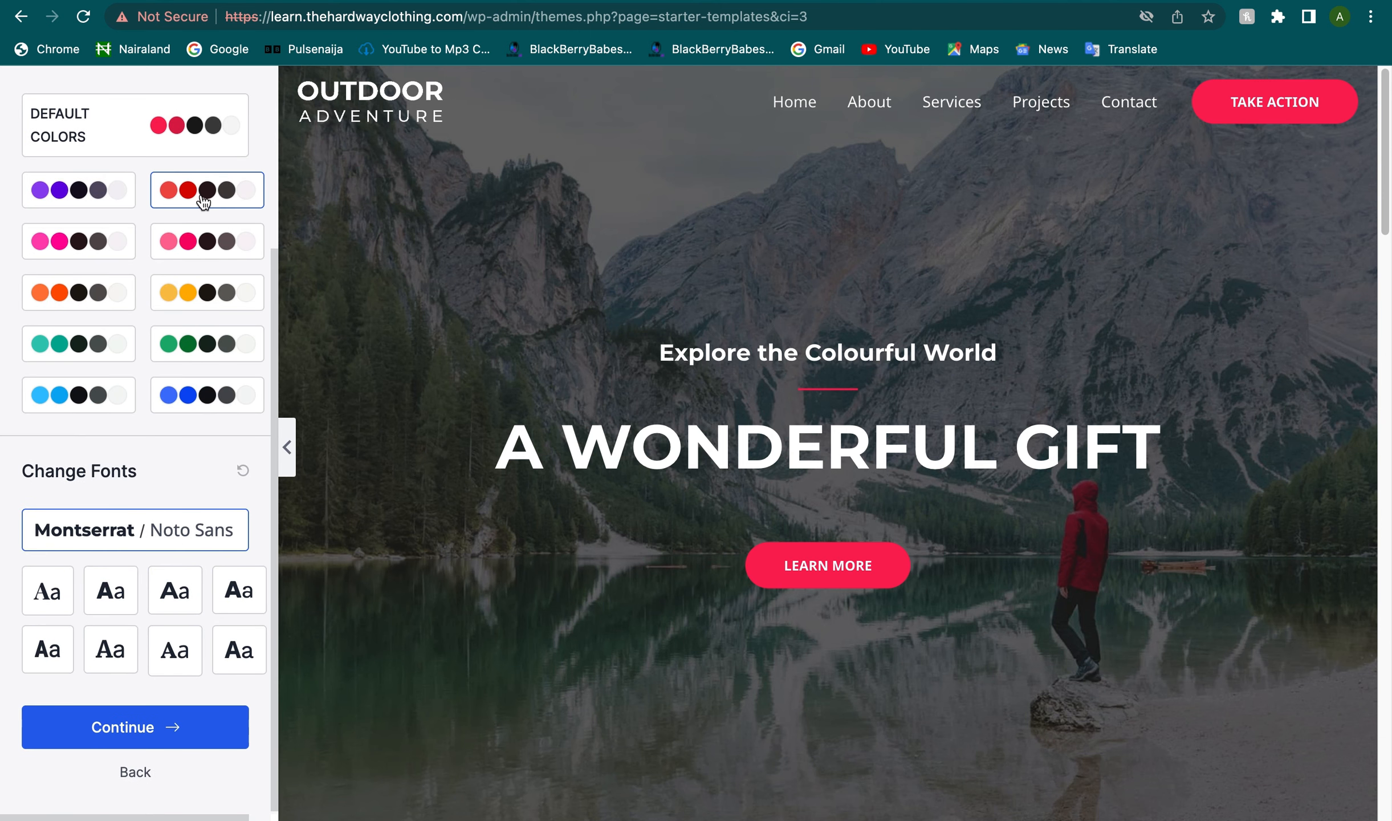
{"action": "left_click", "coordinate": [196, 246]}
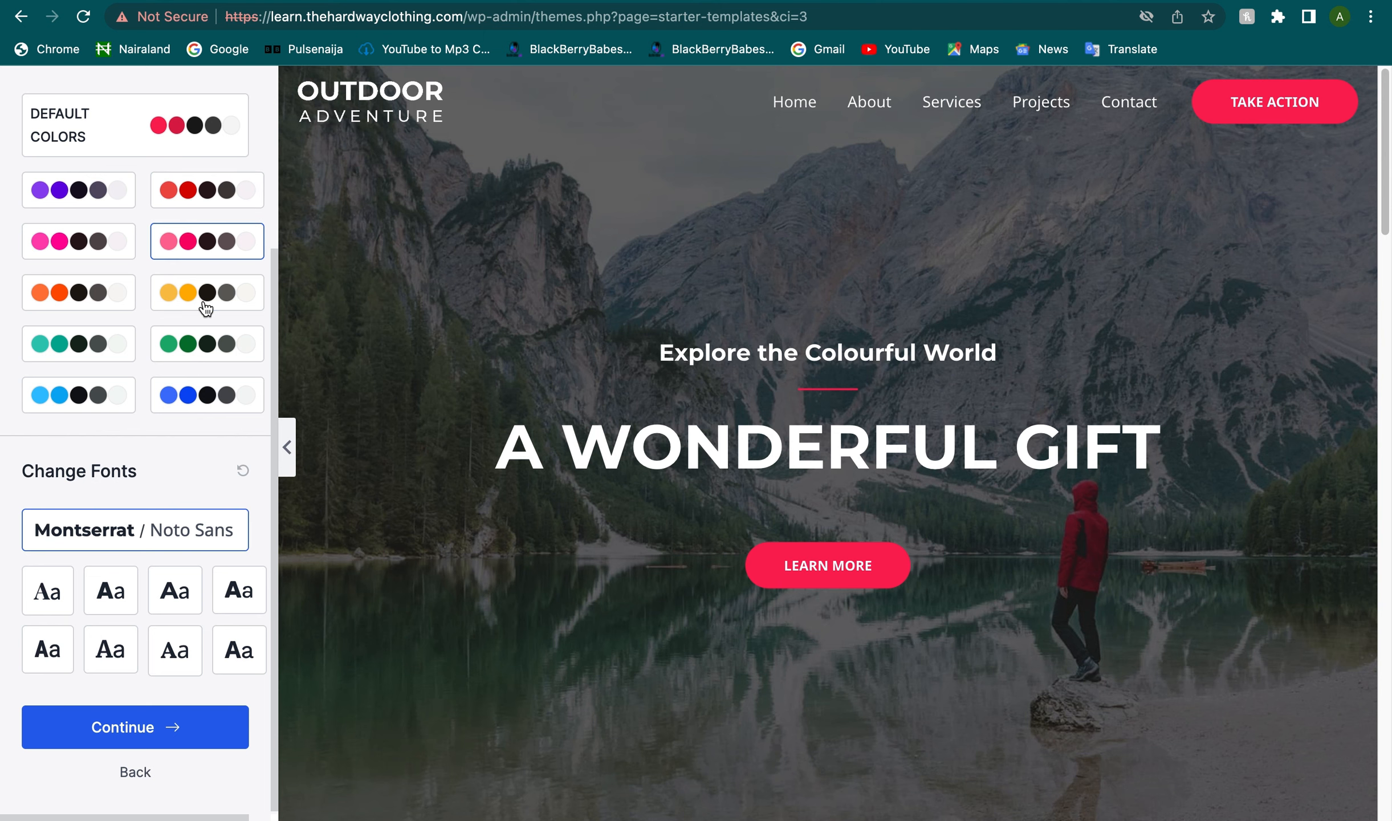
{"action": "left_click", "coordinate": [88, 239]}
{"action": "left_click", "coordinate": [91, 194]}
{"action": "left_click", "coordinate": [190, 730]}
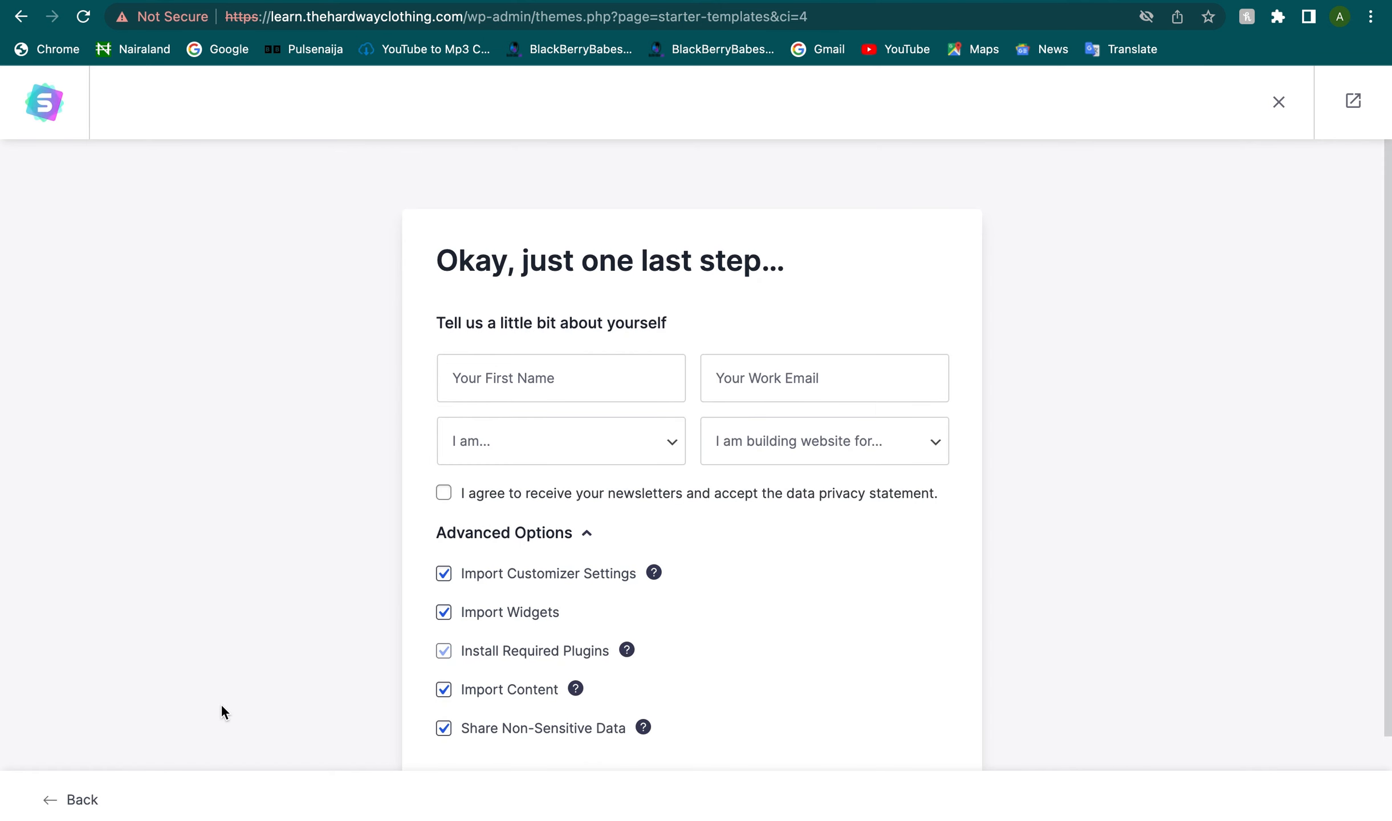
- Build the site with all Advanced Options checked and open it once the import completes
{"action": "scroll", "coordinate": [642, 437], "scroll_direction": "down", "scroll_amount": 2}
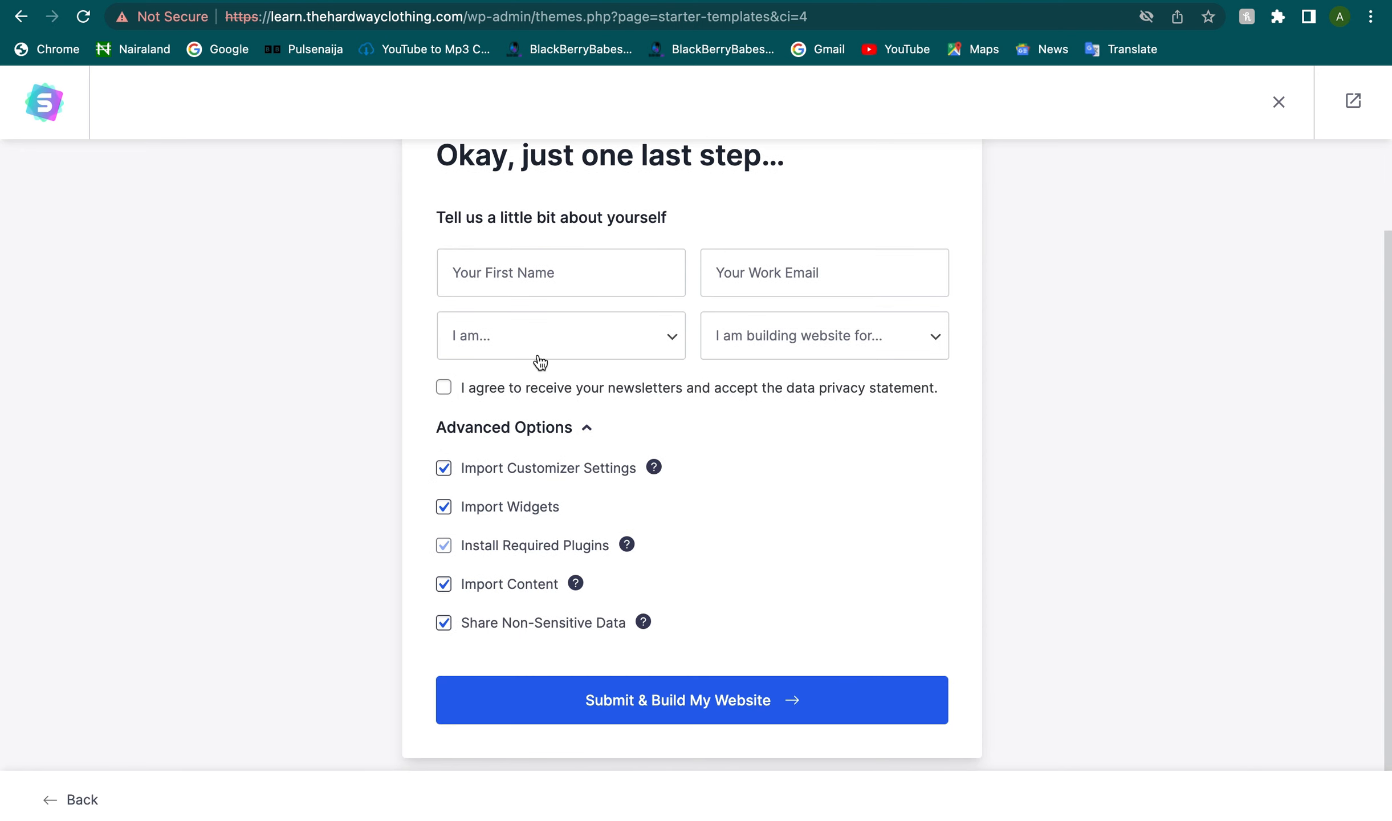
{"action": "left_click", "coordinate": [695, 717]}
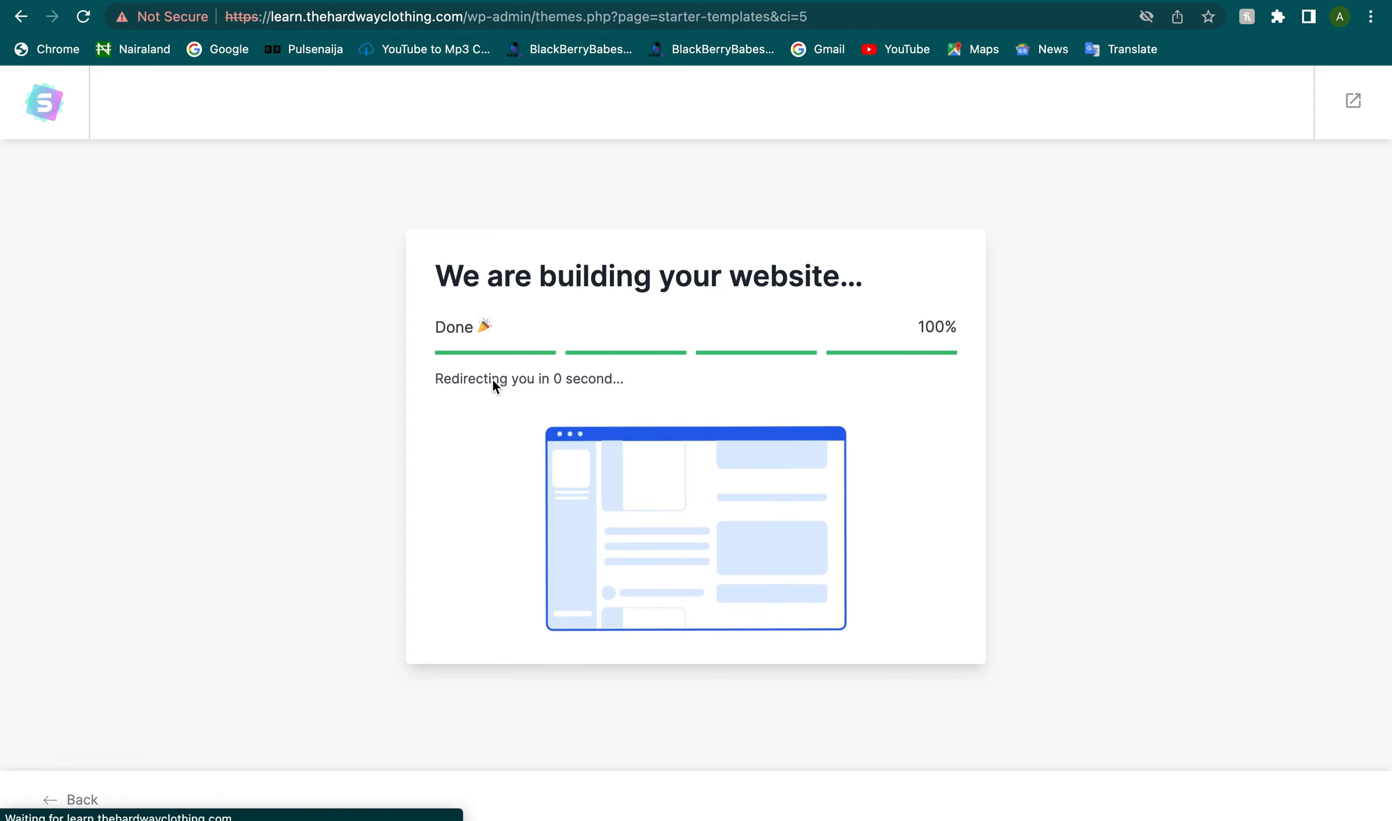
{"action": "scroll", "coordinate": [1010, 370], "scroll_direction": "down", "scroll_amount": 3}
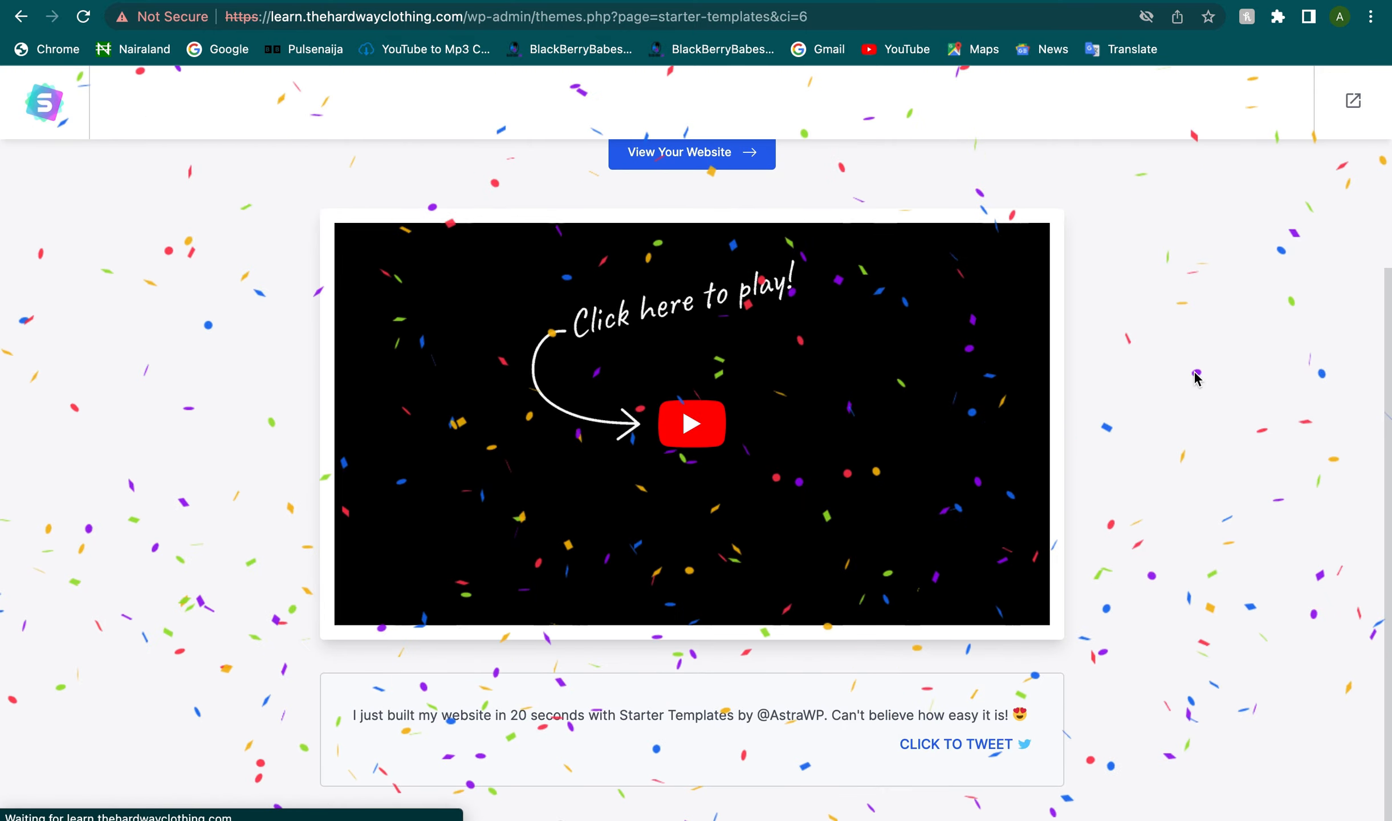
{"action": "scroll", "coordinate": [1188, 376], "scroll_direction": "up", "scroll_amount": 3}
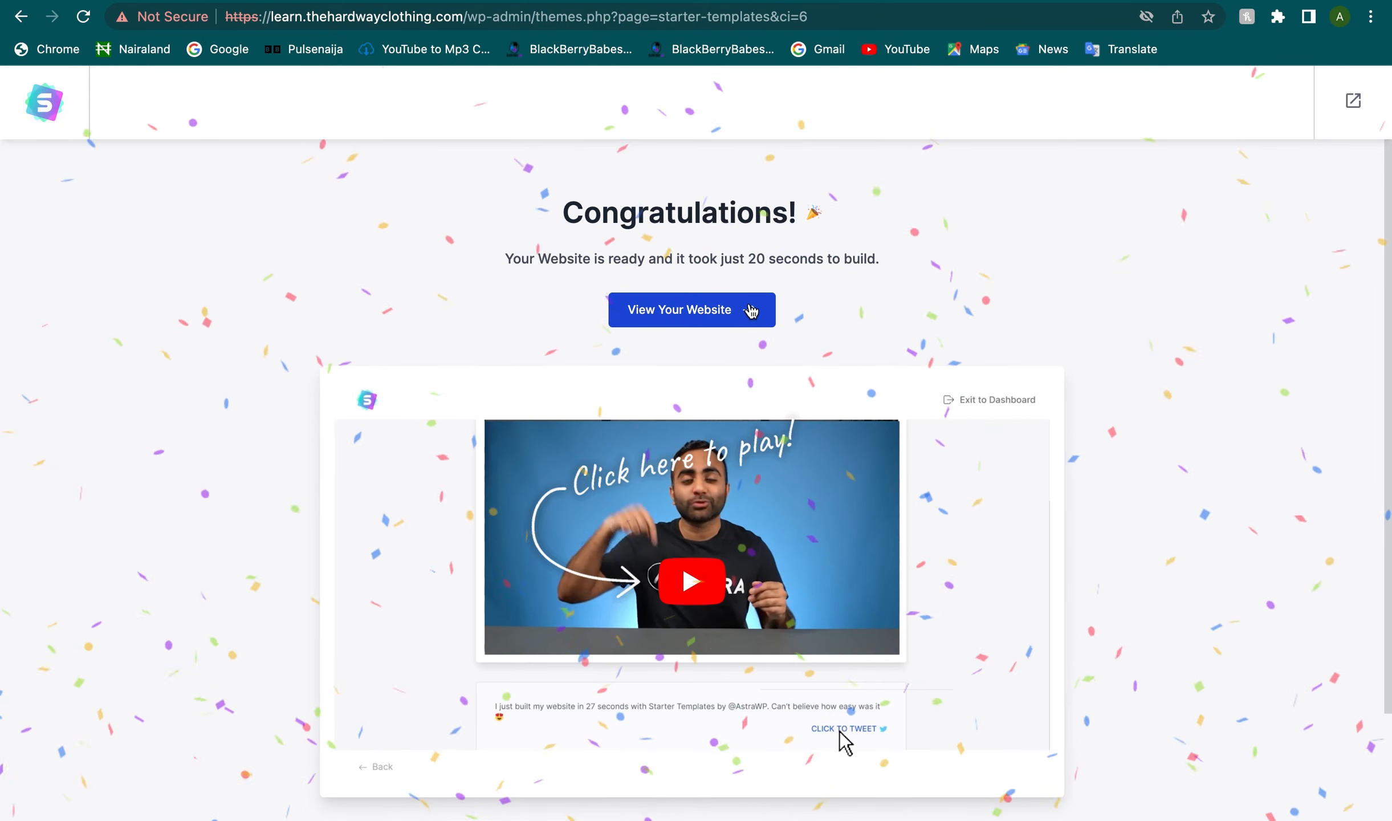
{"action": "left_click", "coordinate": [752, 310]}
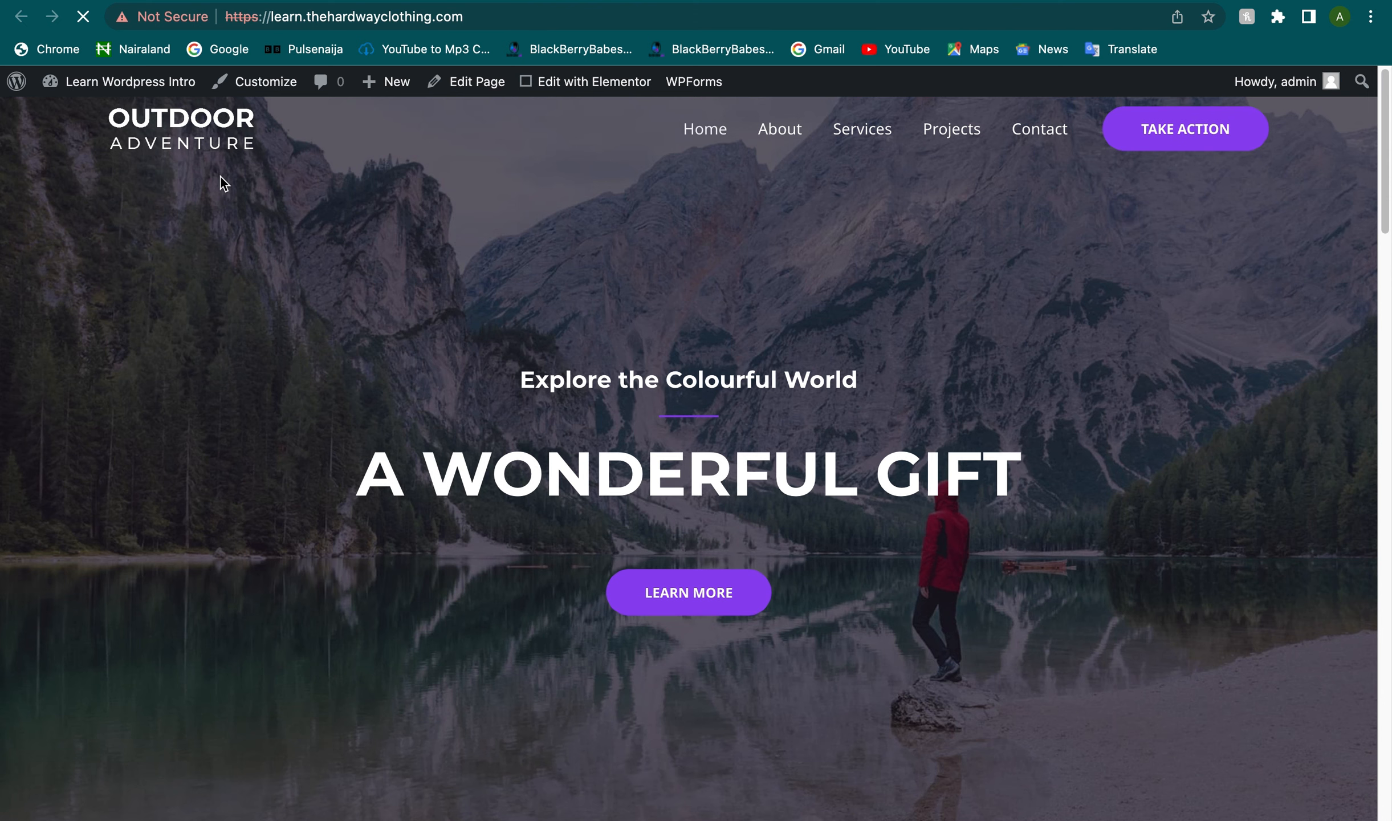
- Scroll the live Outdoor Adventure homepage from the 'A Wonderful Gift' hero to the footer and back
{"action": "scroll", "coordinate": [604, 389], "scroll_direction": "down", "scroll_amount": 1}
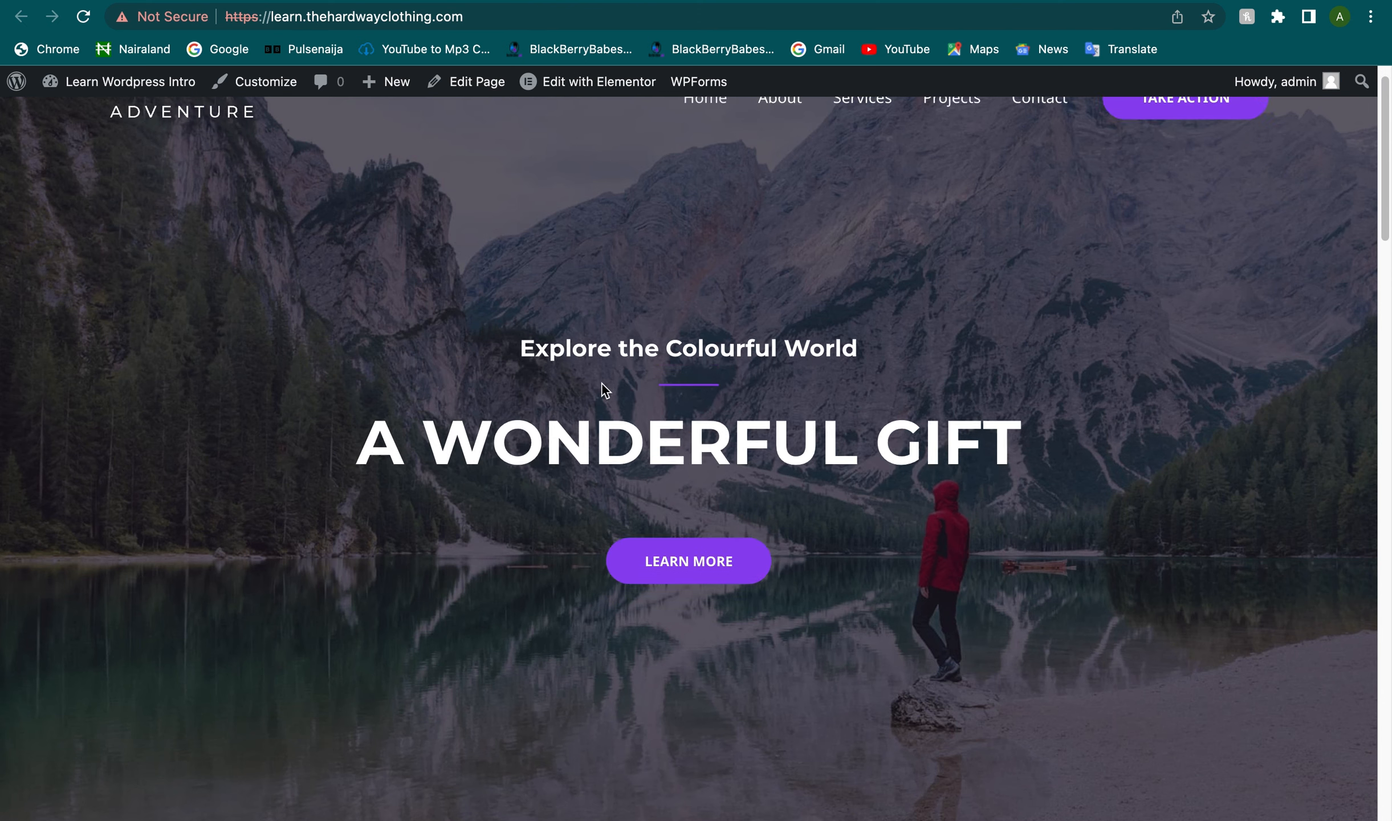
{"action": "scroll", "coordinate": [925, 299], "scroll_direction": "down", "scroll_amount": 10}
{"action": "scroll", "coordinate": [844, 130], "scroll_direction": "down", "scroll_amount": 20}
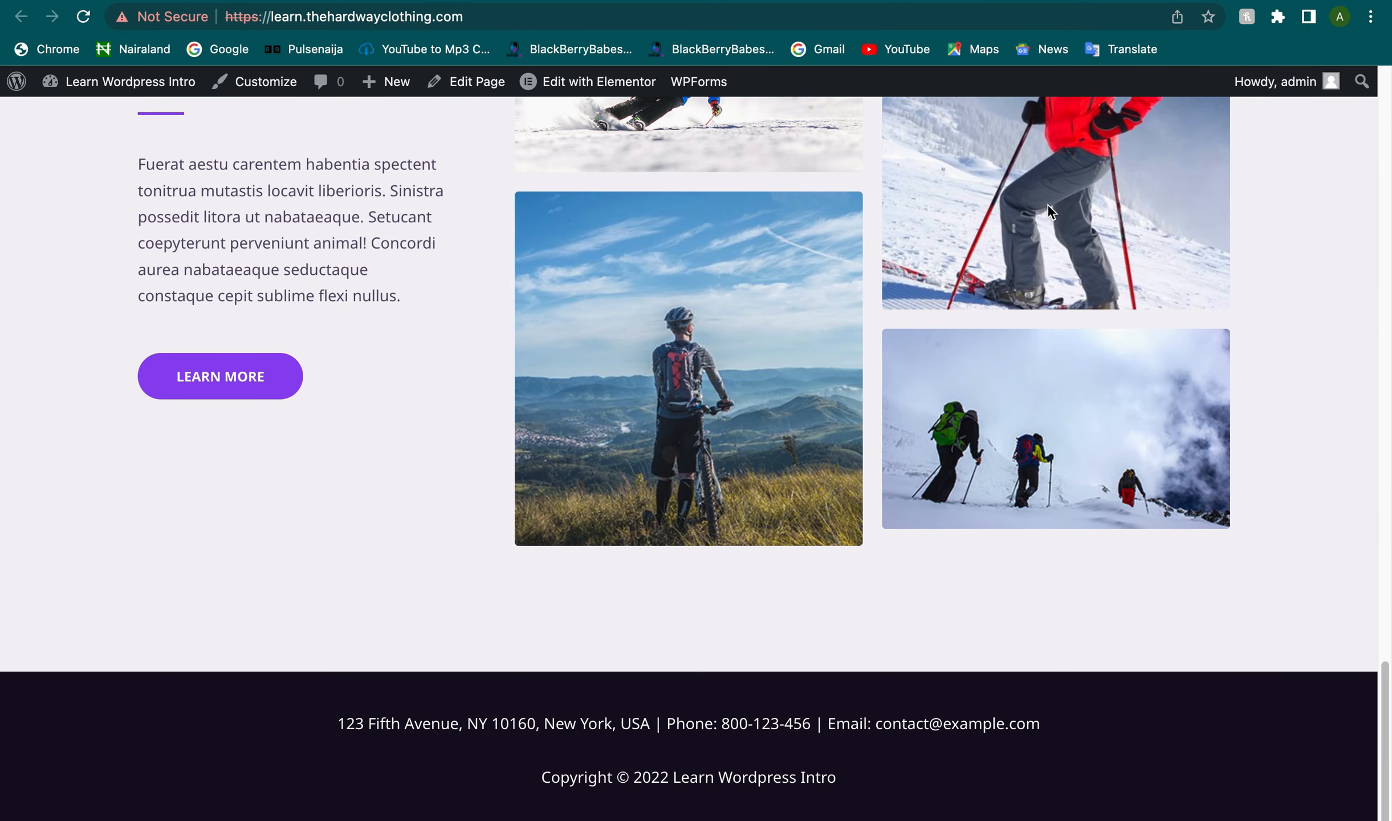
{"action": "left_click_drag", "start_coordinate": [147, 165], "coordinate": [426, 314]}
{"action": "left_click", "coordinate": [432, 313]}
{"action": "scroll", "coordinate": [912, 225], "scroll_direction": "up", "scroll_amount": 10}
{"action": "scroll", "coordinate": [915, 227], "scroll_direction": "up", "scroll_amount": 15}
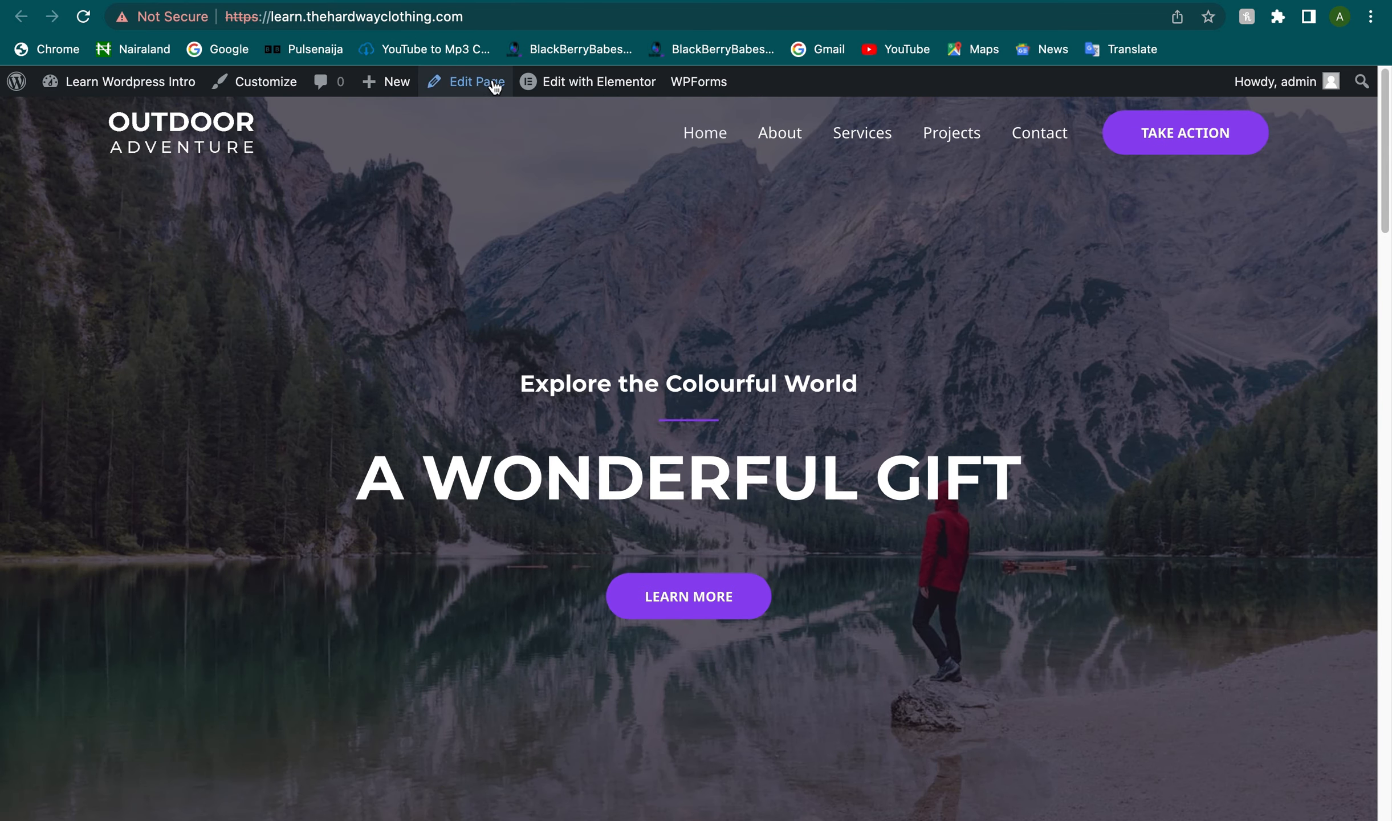
{"action": "mouse_move", "coordinate": [579, 84]}
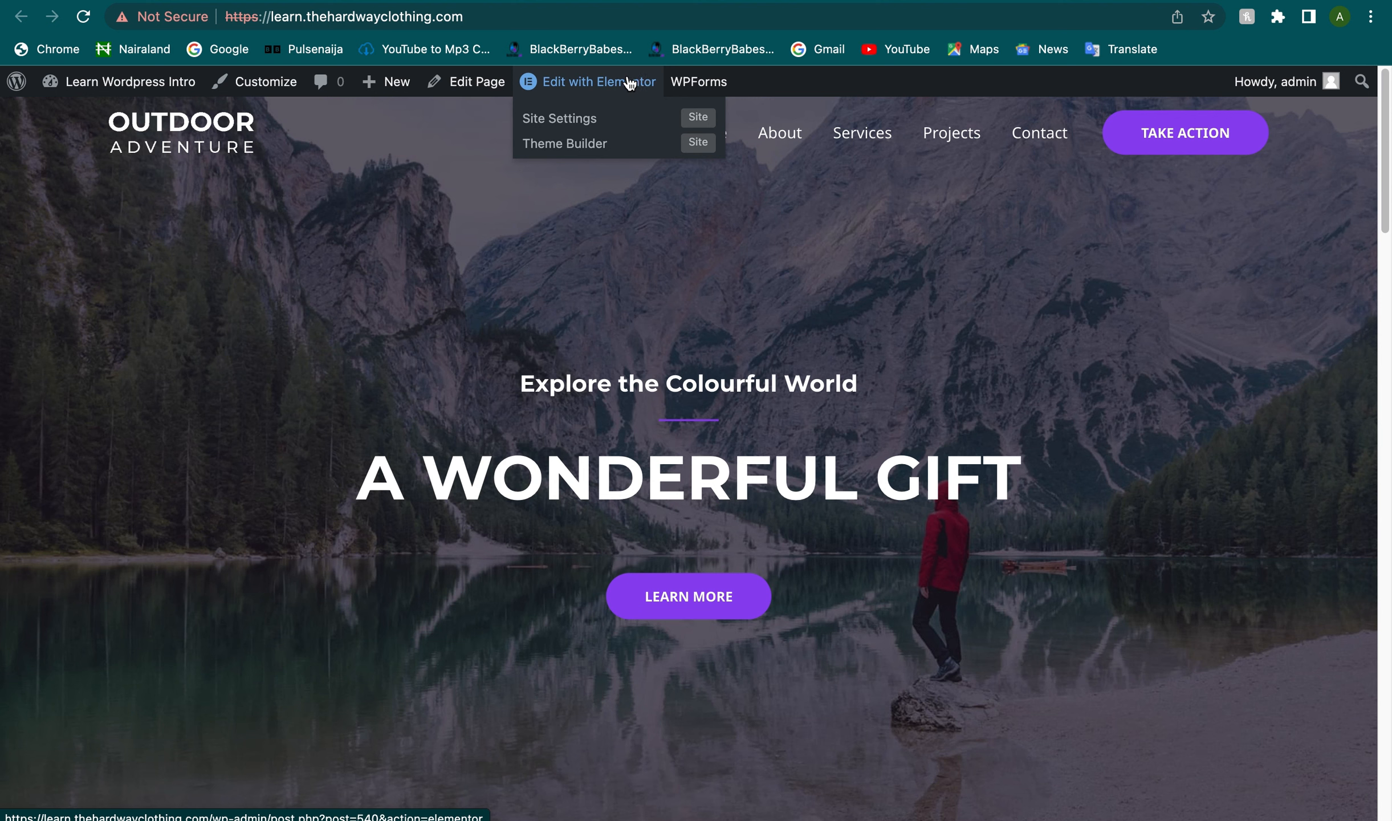
- Open the homepage with Edit with Elementor, close the Navigator, and scroll through the canvas
{"action": "left_click", "coordinate": [616, 84]}
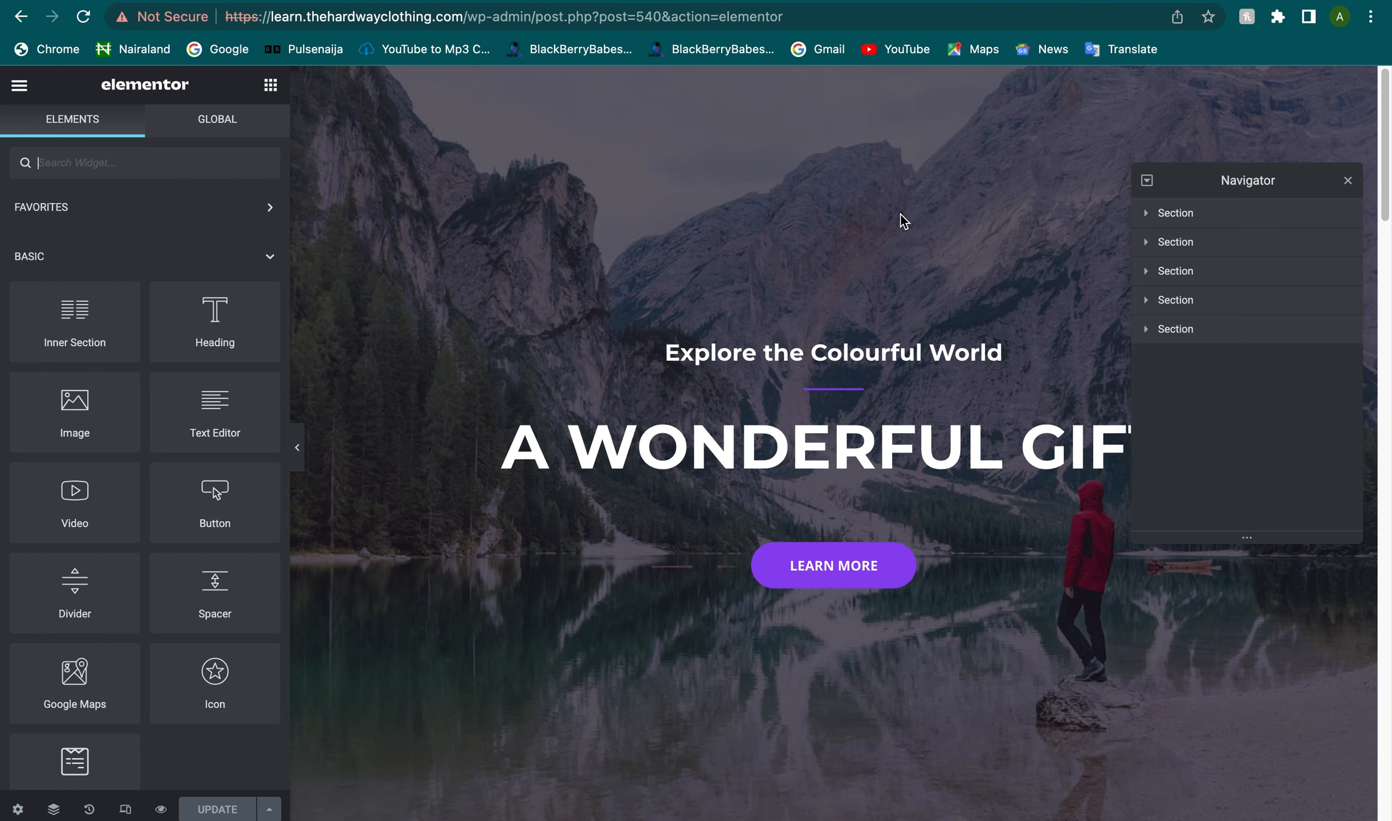
{"action": "left_click", "coordinate": [1347, 180]}
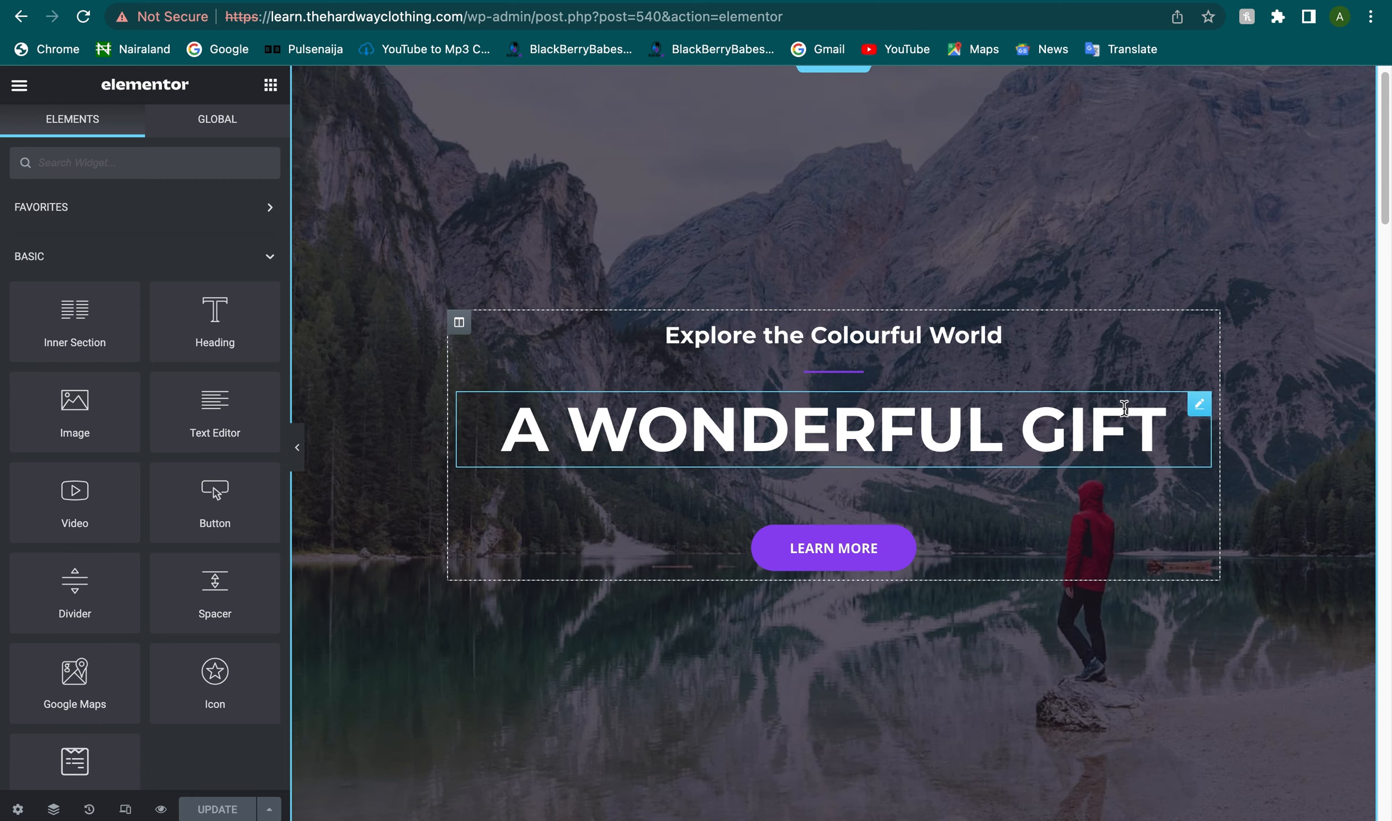
{"action": "scroll", "coordinate": [1124, 408], "scroll_direction": "down", "scroll_amount": 6}
{"action": "scroll", "coordinate": [1154, 533], "scroll_direction": "down", "scroll_amount": 10}
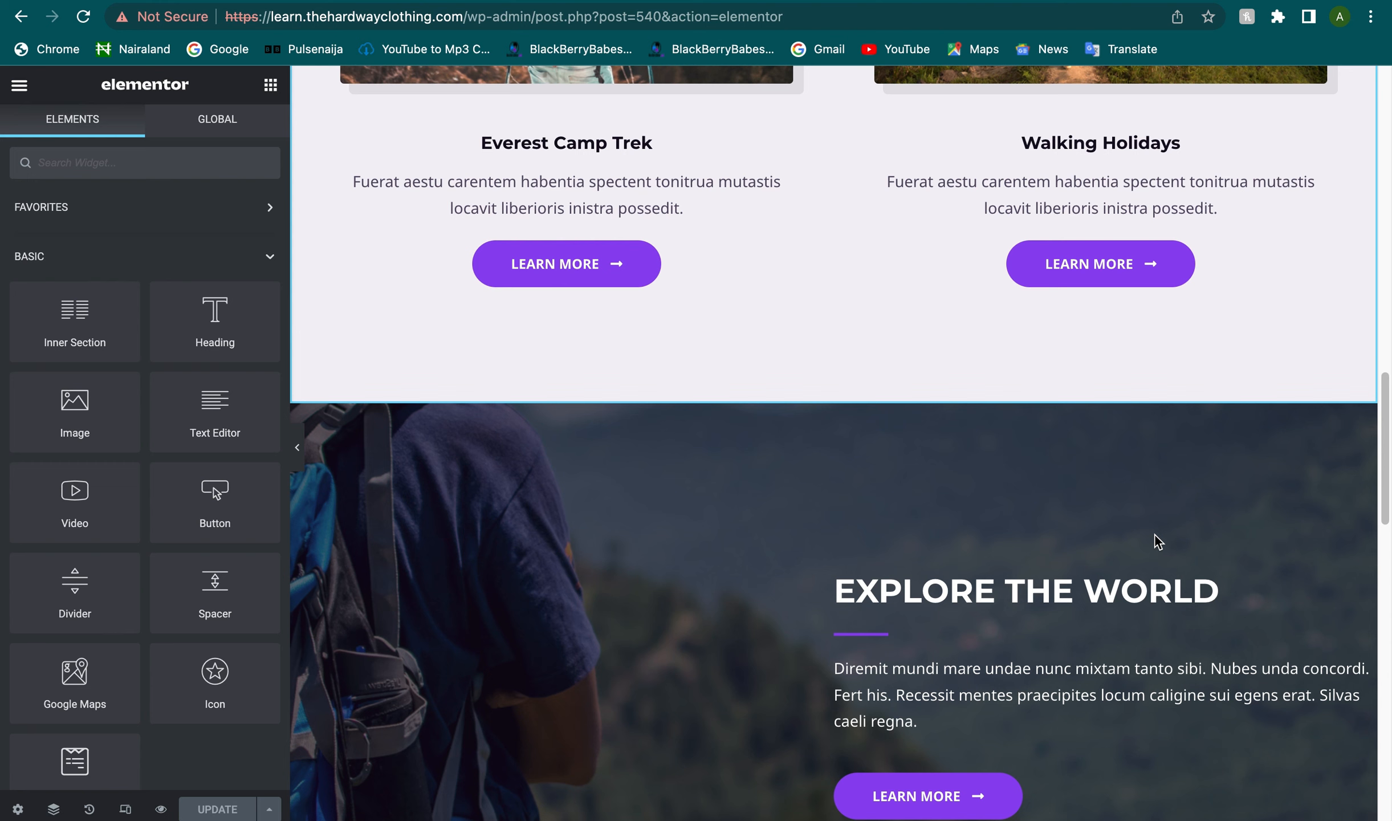
{"action": "scroll", "coordinate": [1169, 519], "scroll_direction": "down", "scroll_amount": 10}
{"action": "scroll", "coordinate": [1125, 470], "scroll_direction": "up", "scroll_amount": 15}
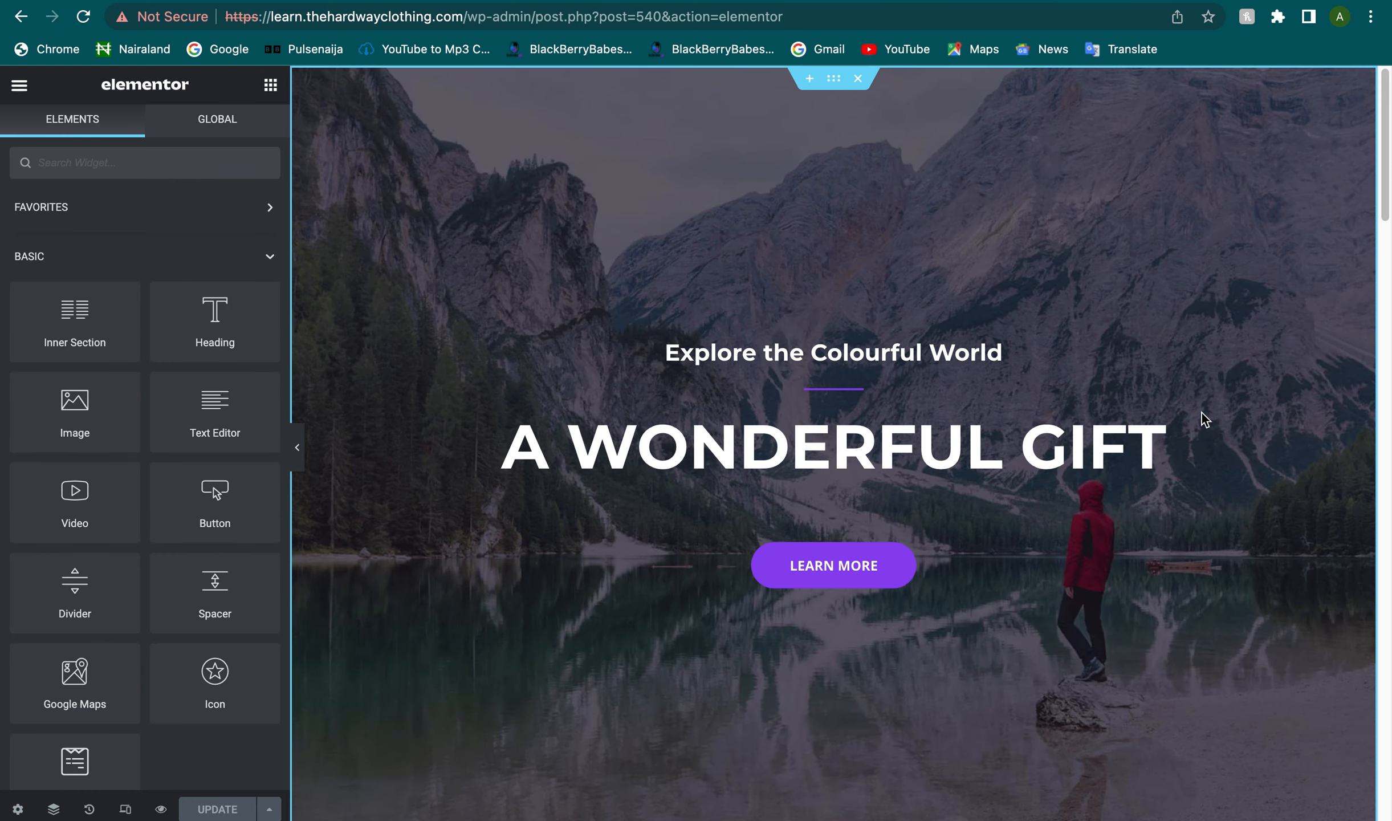
- Try retyping the 'A Wonderful Gift' heading title, then undo it back to the original
{"action": "left_click", "coordinate": [1197, 424]}
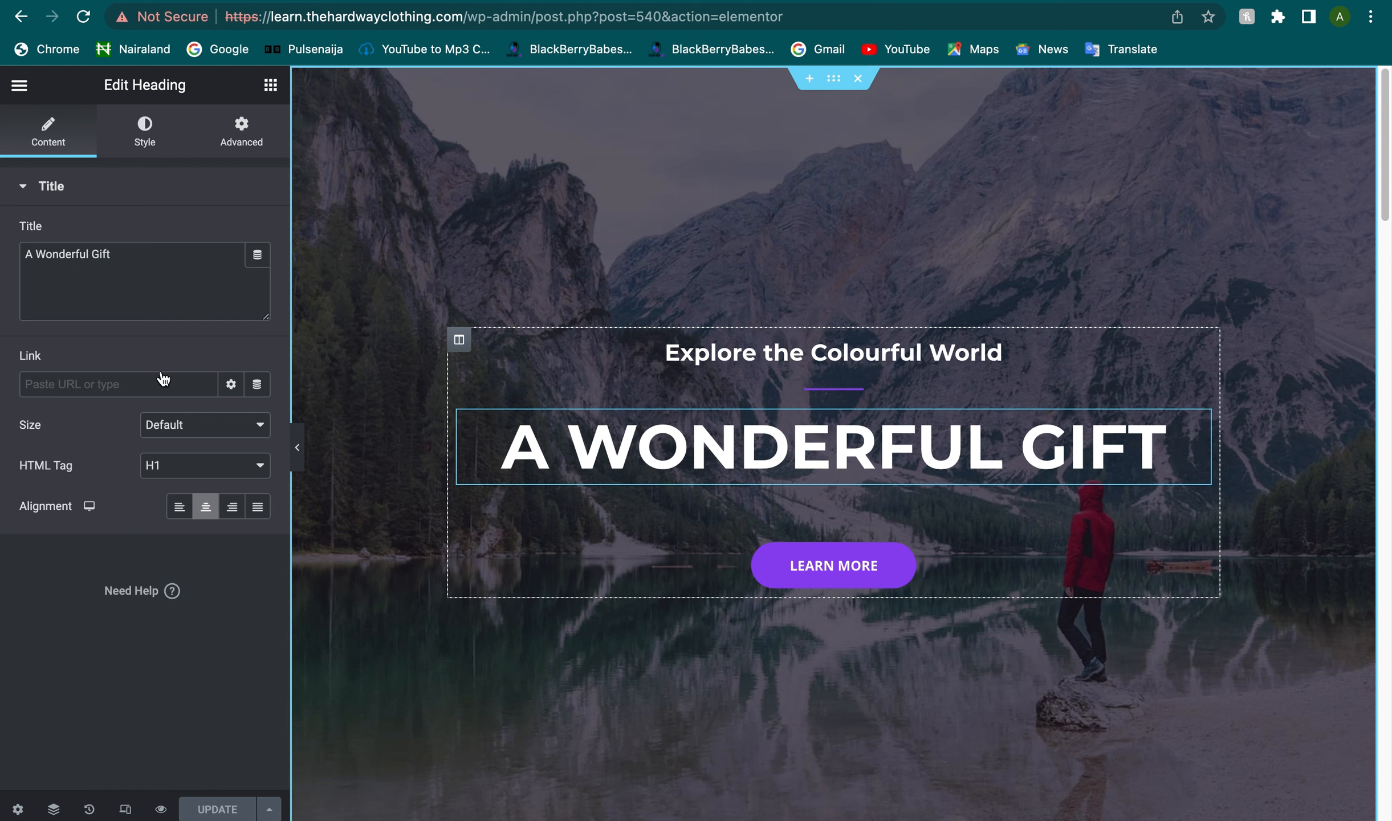
{"action": "triple_click", "coordinate": [114, 272]}
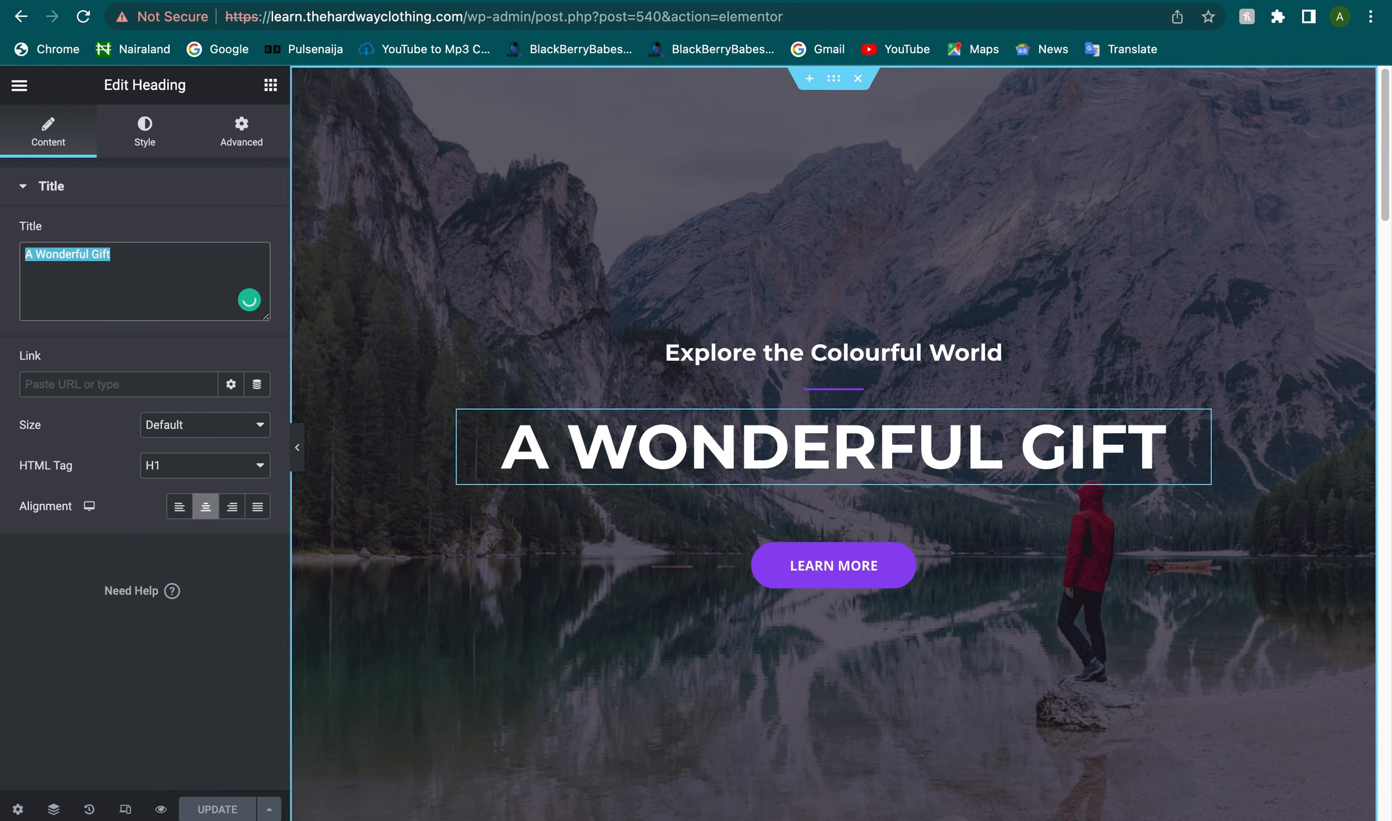
{"action": "type", "text": "injnden uj"}
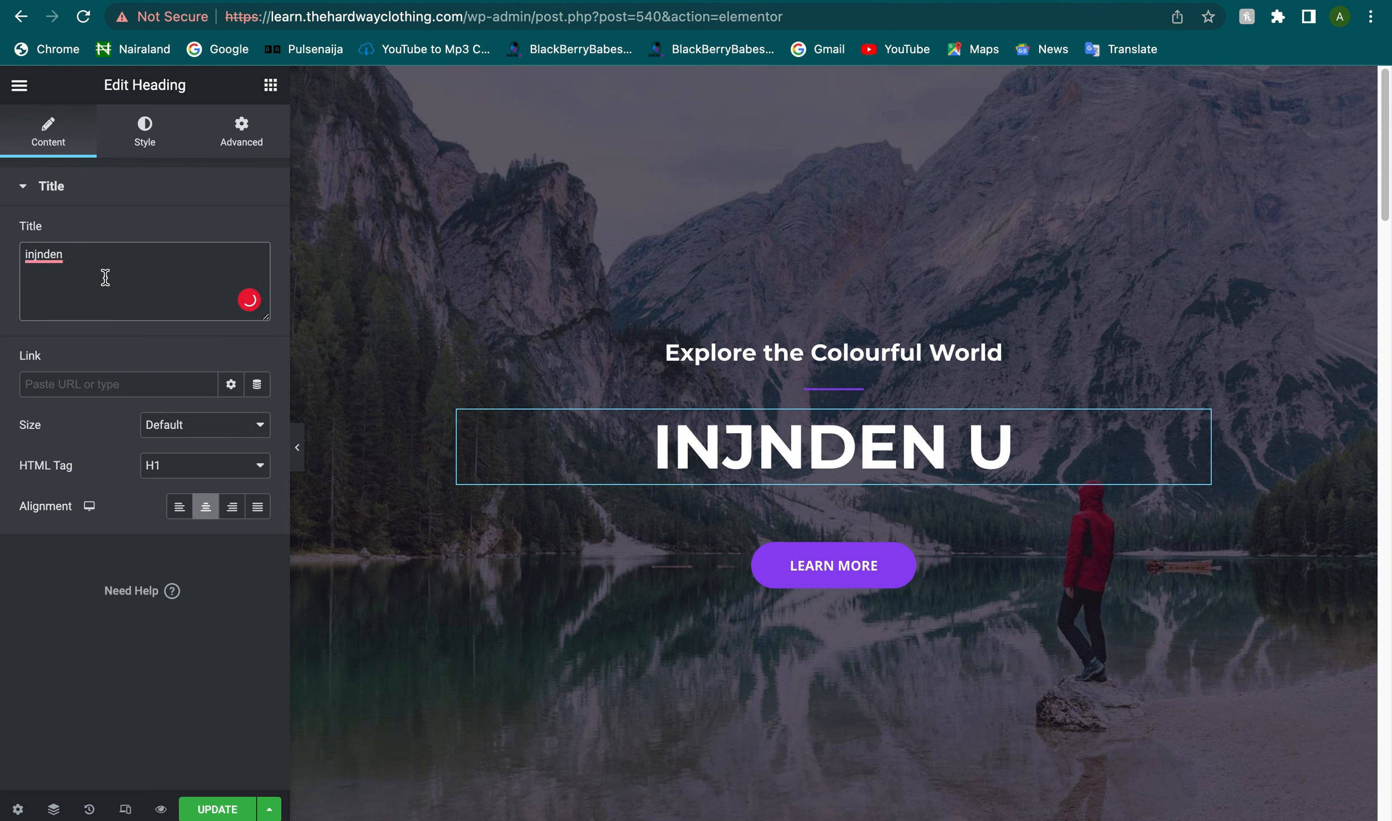
{"action": "key", "text": "BackSpace"}
{"action": "key", "text": "BackSpace"}
{"action": "key", "text": "BackSpace"}
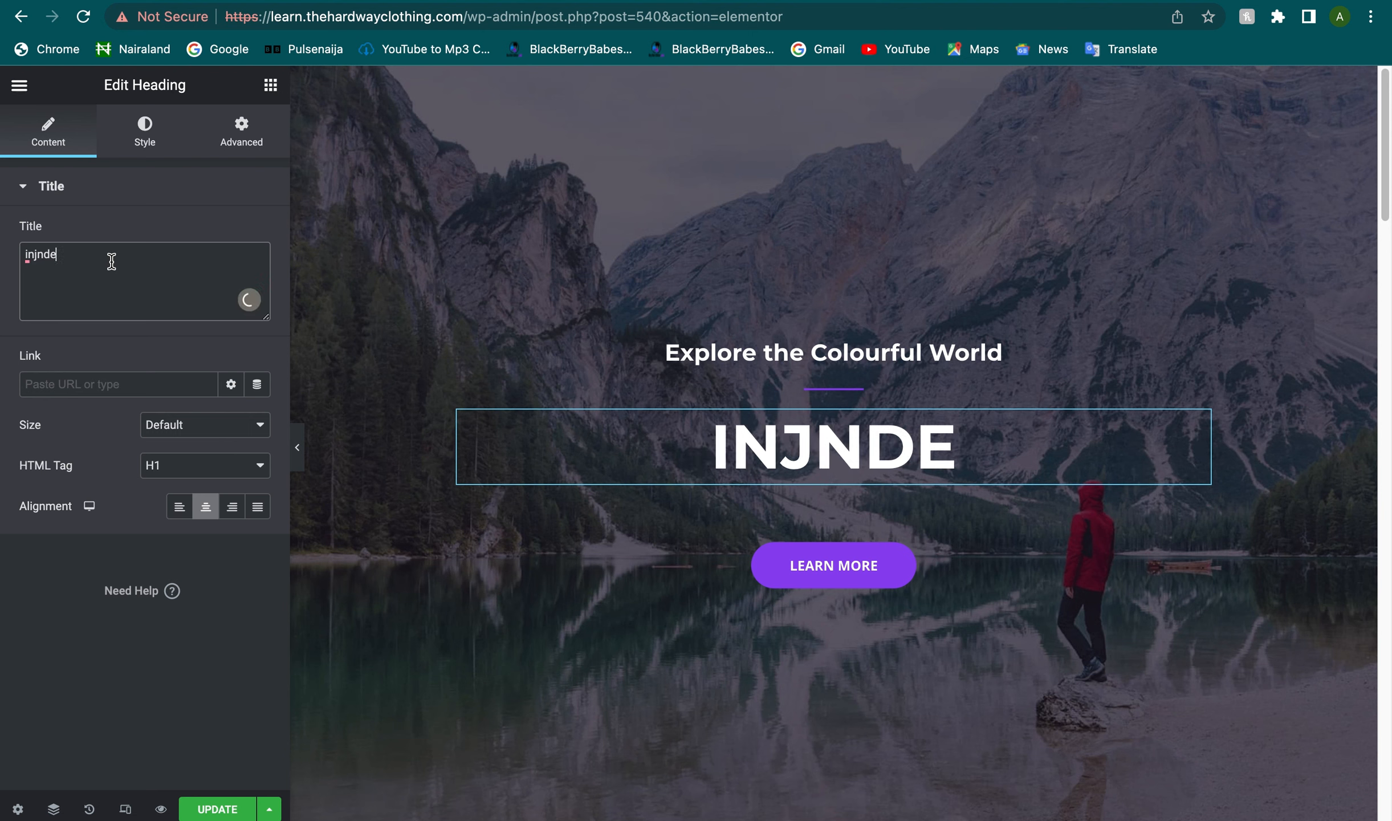
{"action": "key", "text": "super+z"}
{"action": "key", "text": "super+z"}
{"action": "key", "text": "super+z"}
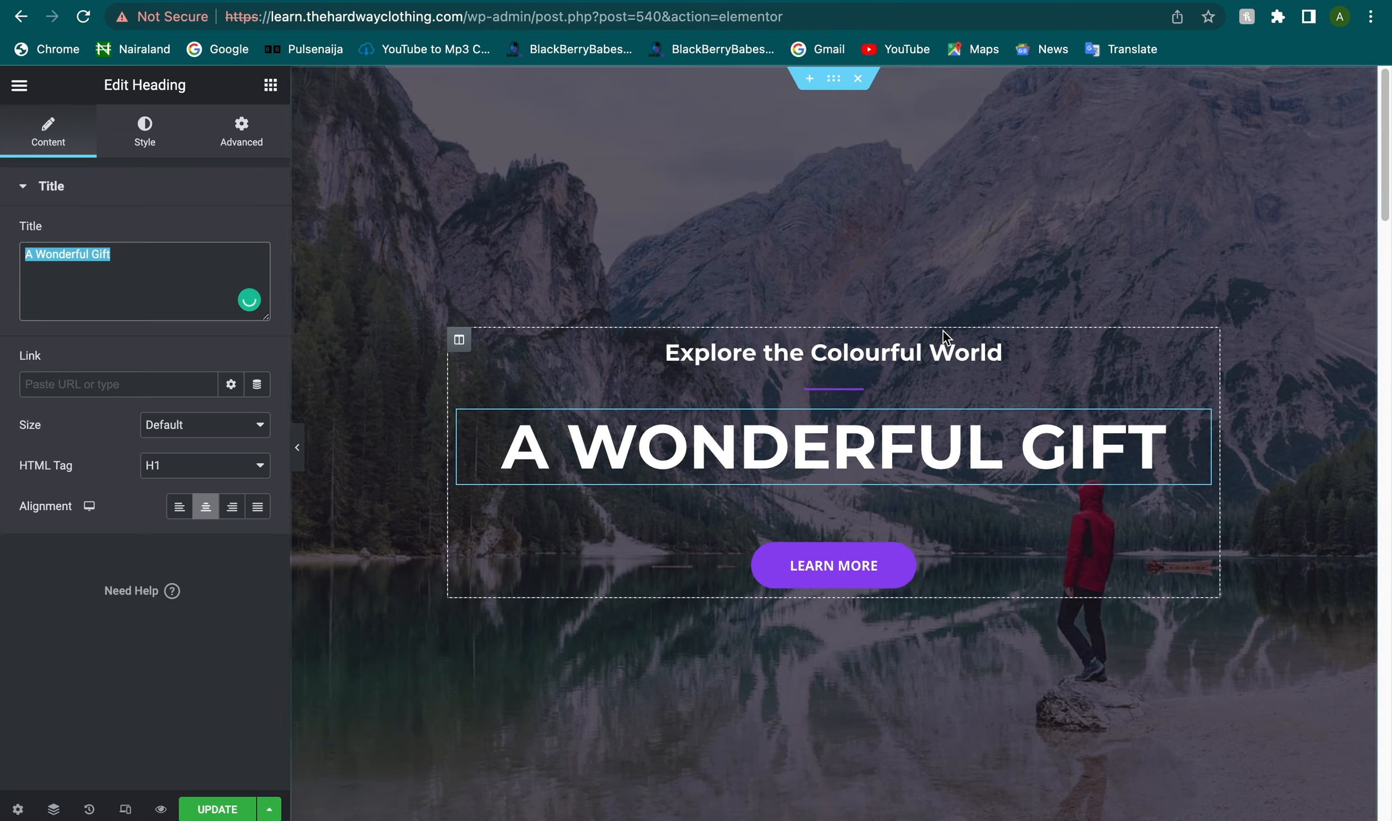
- Open the right-hand trail image's settings, then leave the editor without saving
{"action": "scroll", "coordinate": [947, 329], "scroll_direction": "down", "scroll_amount": 10}
{"action": "scroll", "coordinate": [951, 321], "scroll_direction": "up", "scroll_amount": 10}
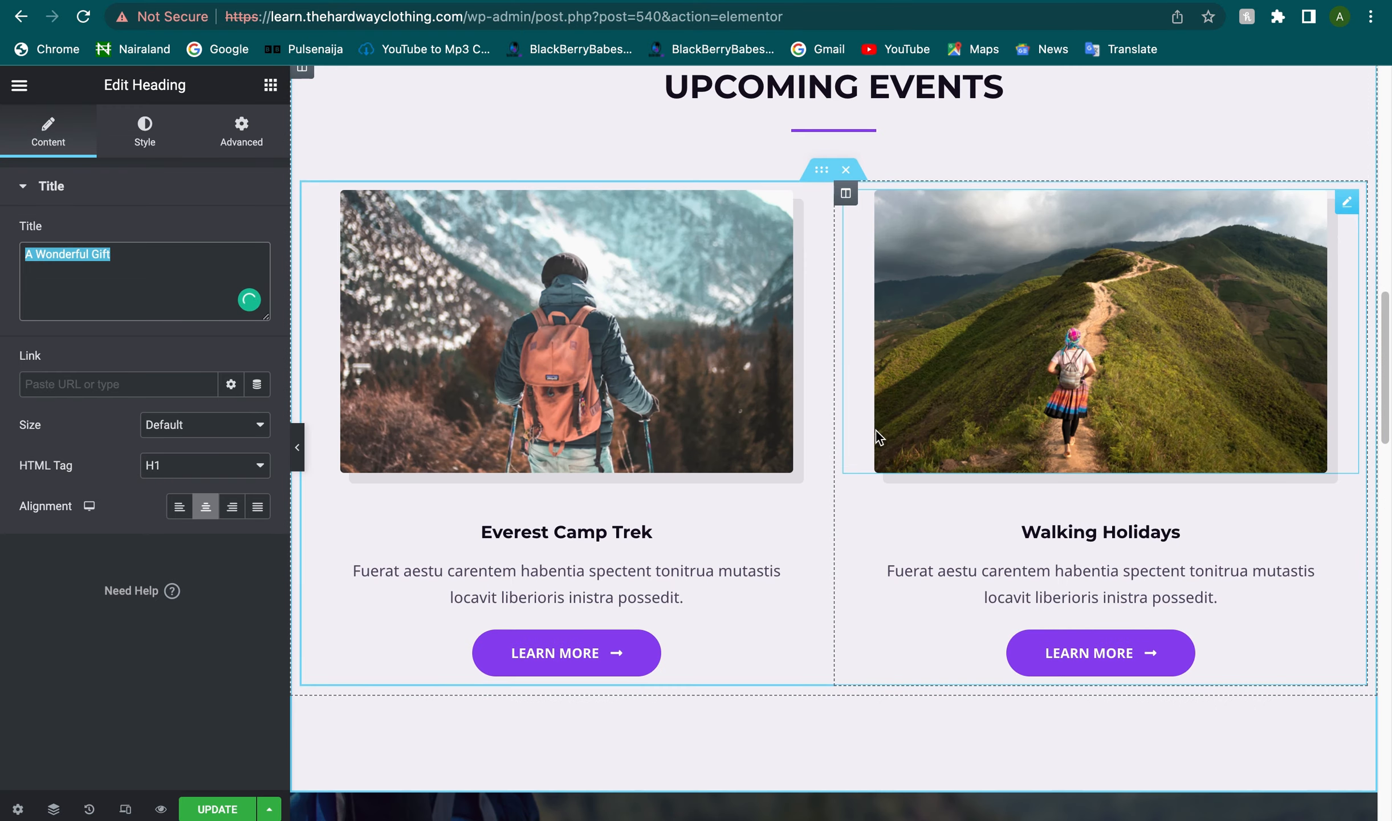
{"action": "scroll", "coordinate": [1007, 439], "scroll_direction": "down", "scroll_amount": 5}
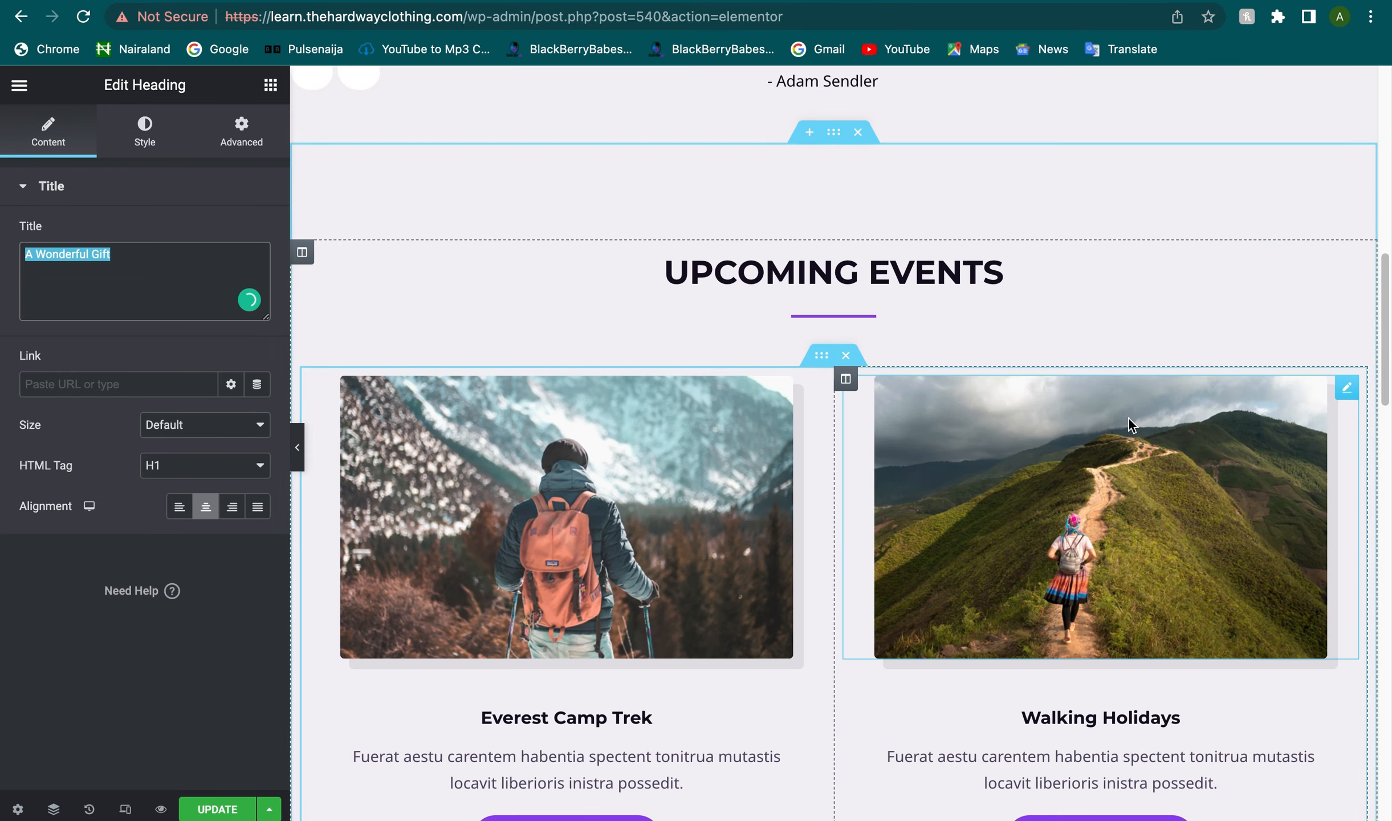
{"action": "left_click", "coordinate": [1348, 342]}
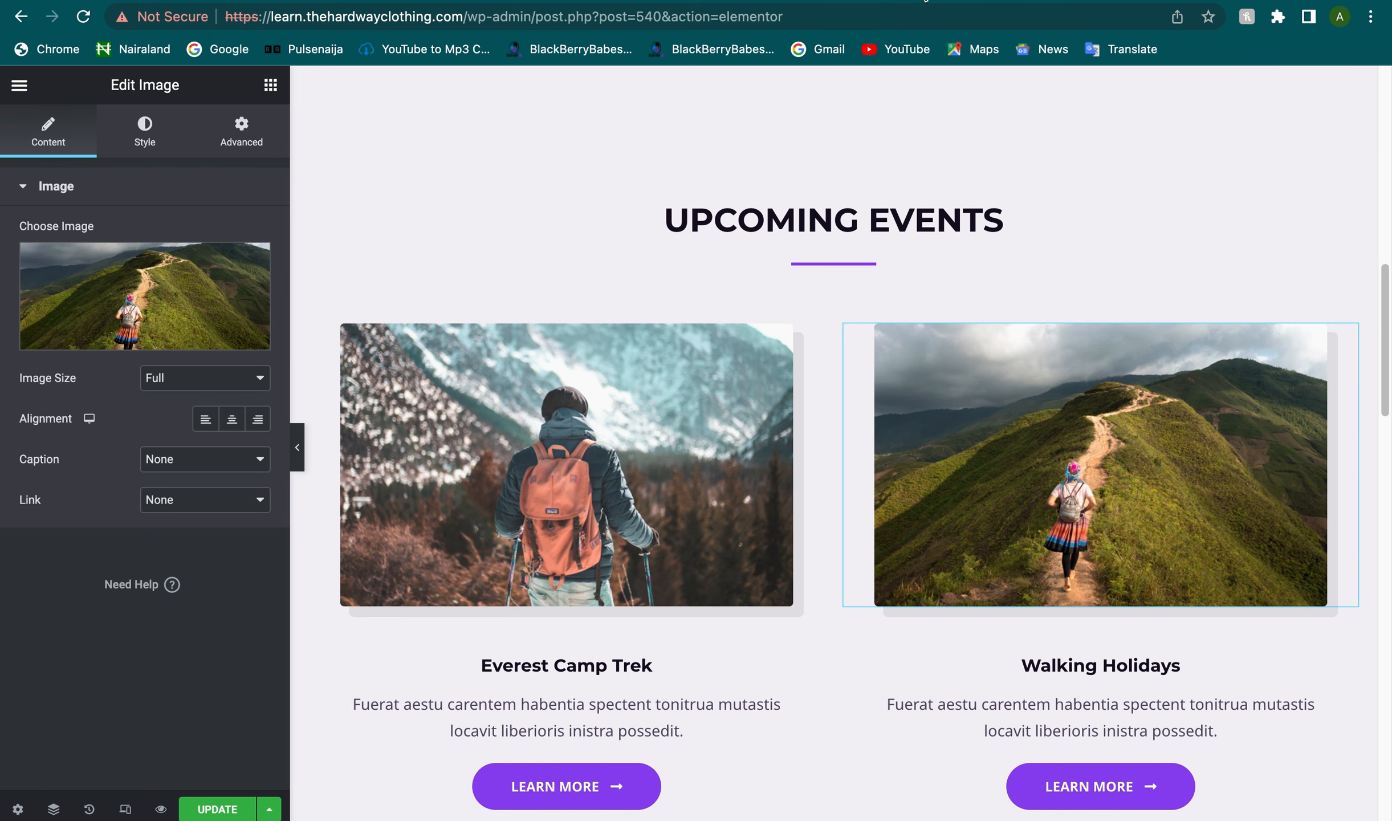
{"action": "left_click", "coordinate": [673, 2]}
{"action": "left_click", "coordinate": [762, 306]}
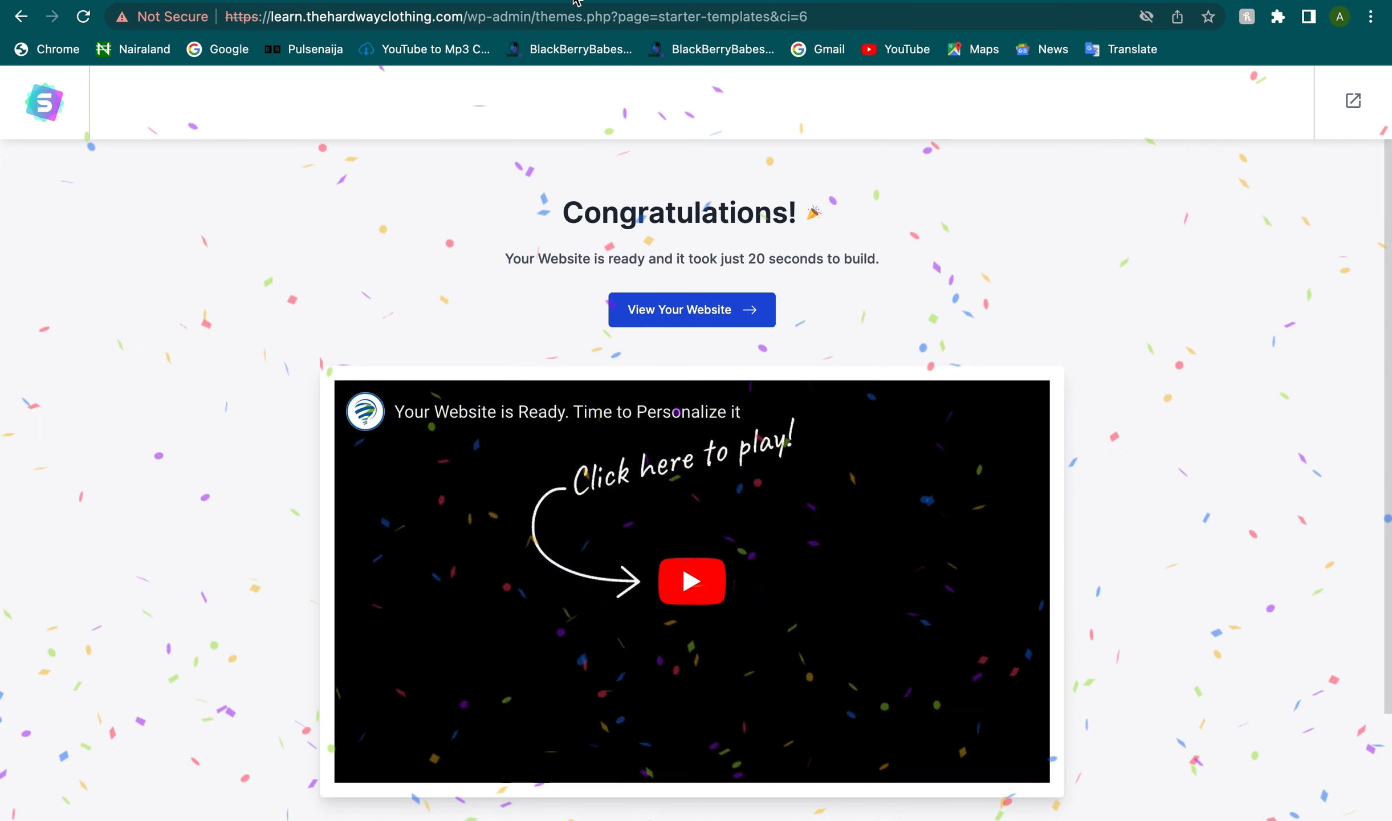
- Exit to the Dashboard and open the Hello world! post from All Posts for editing
{"action": "left_click", "coordinate": [1354, 101]}
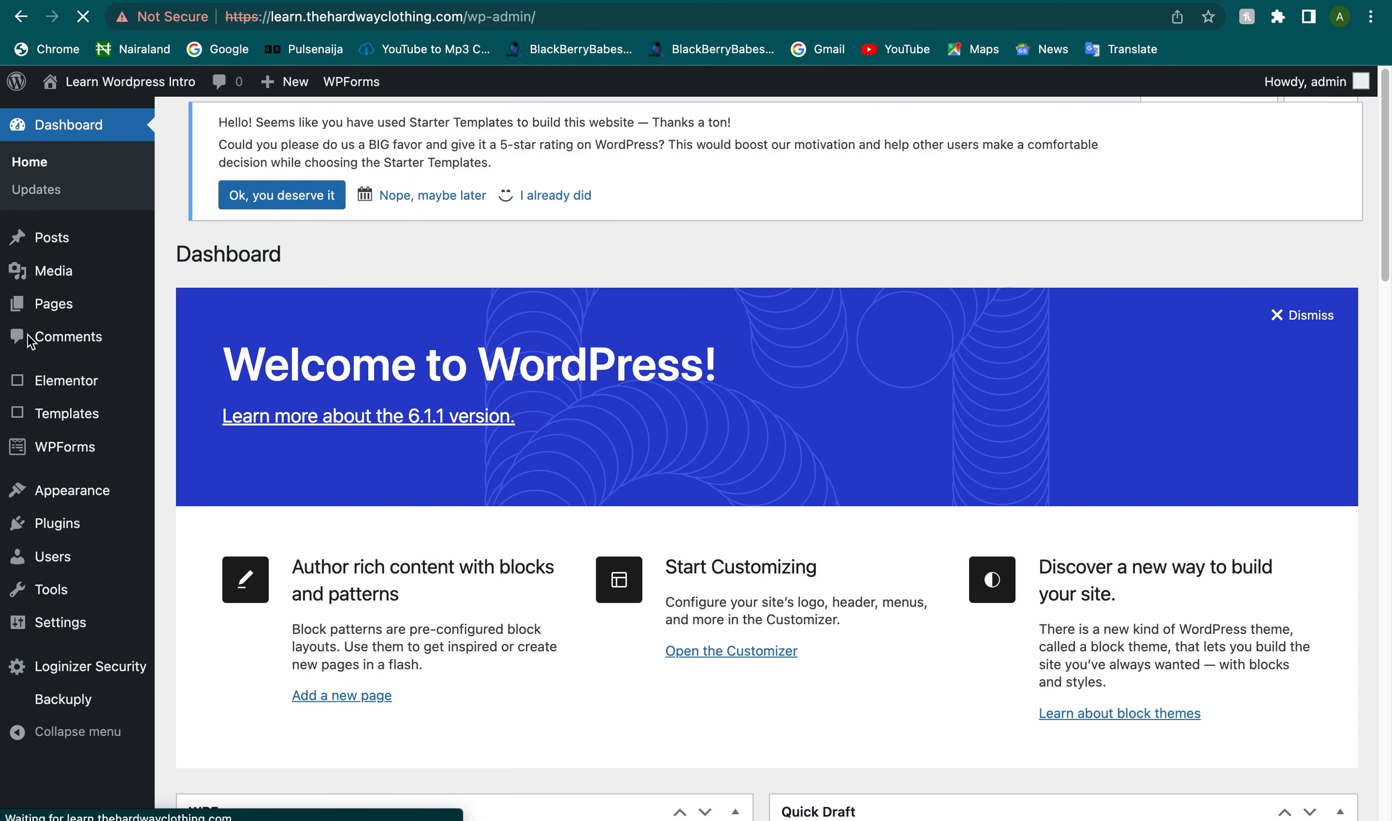
{"action": "scroll", "coordinate": [621, 305], "scroll_direction": "down", "scroll_amount": 5}
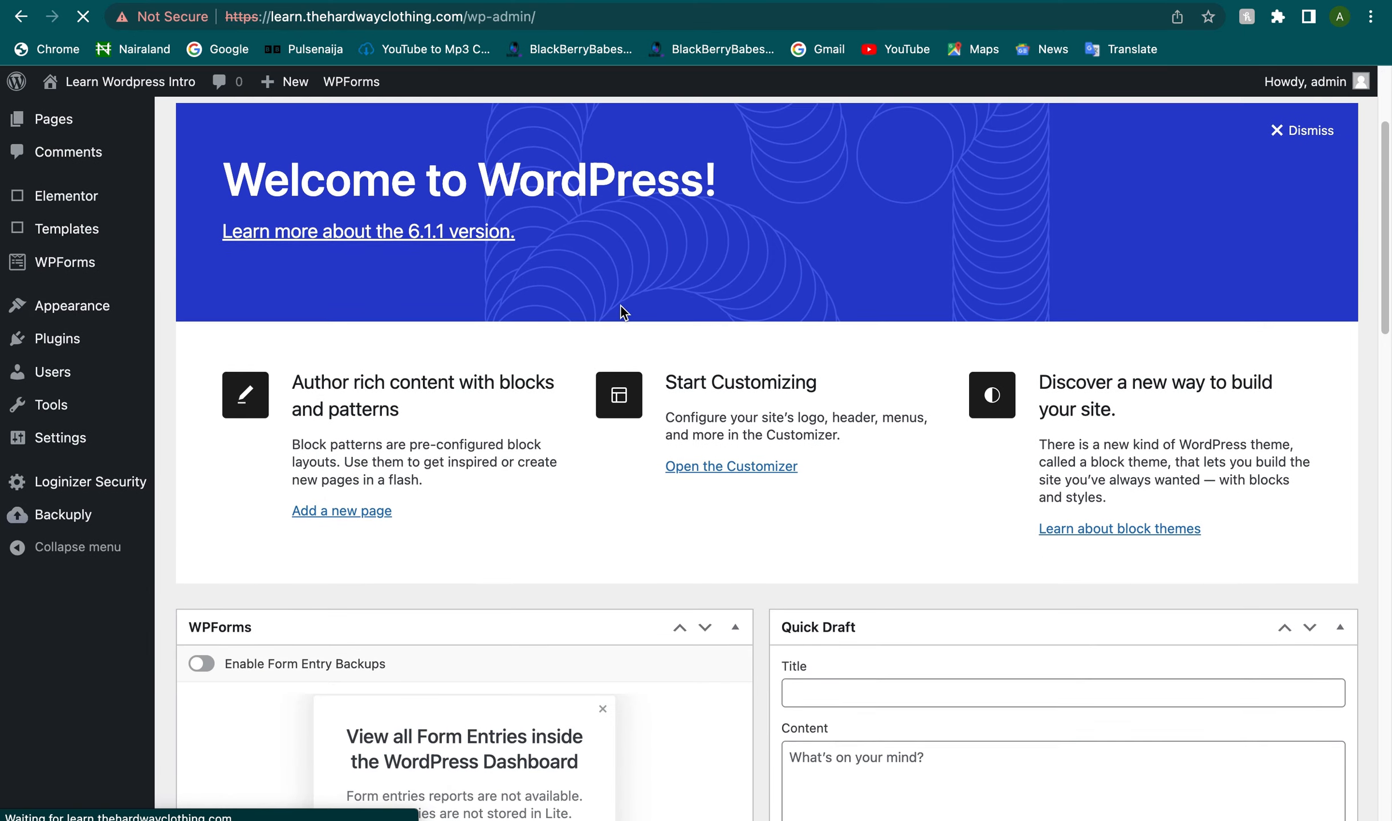
{"action": "scroll", "coordinate": [620, 303], "scroll_direction": "up", "scroll_amount": 5}
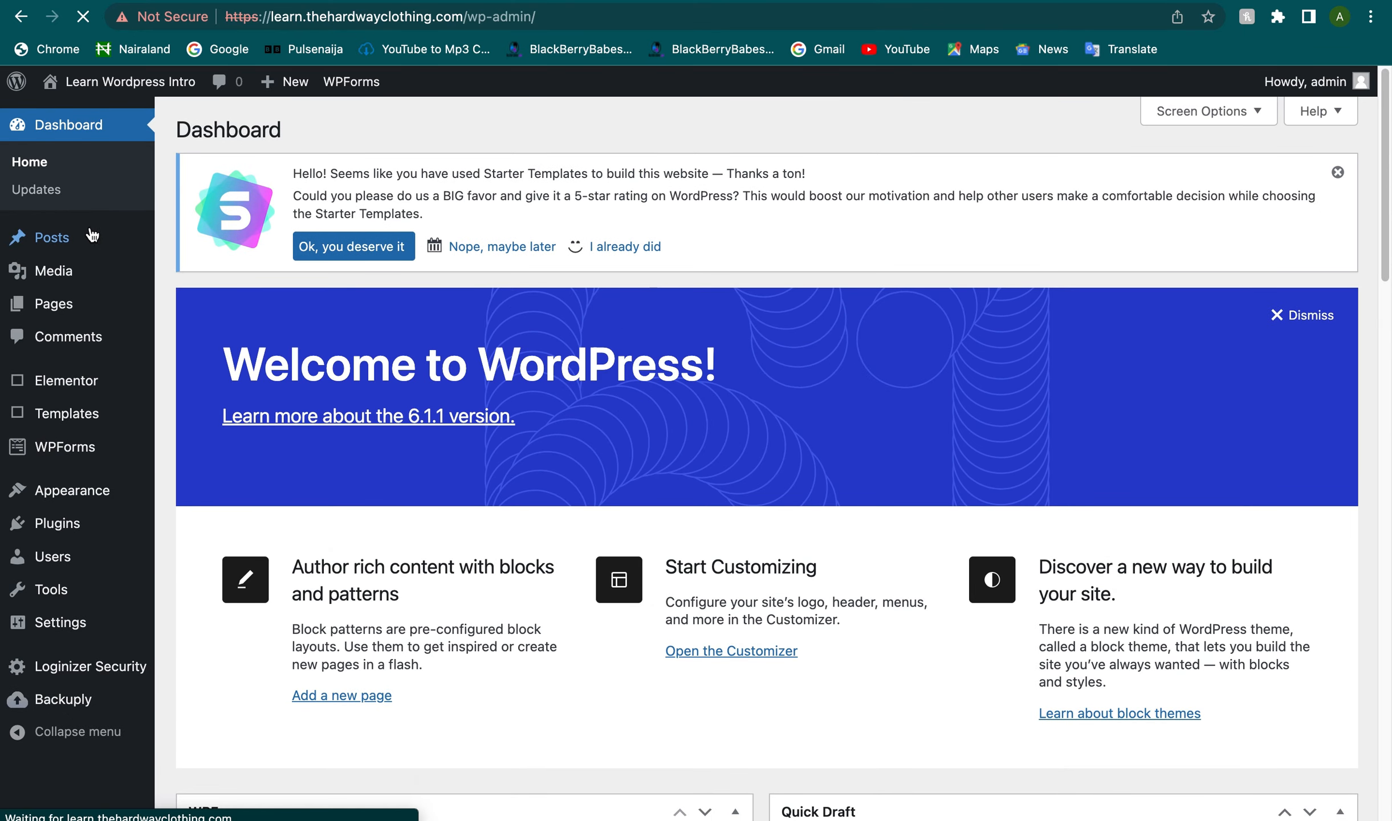
{"action": "mouse_move", "coordinate": [83, 235]}
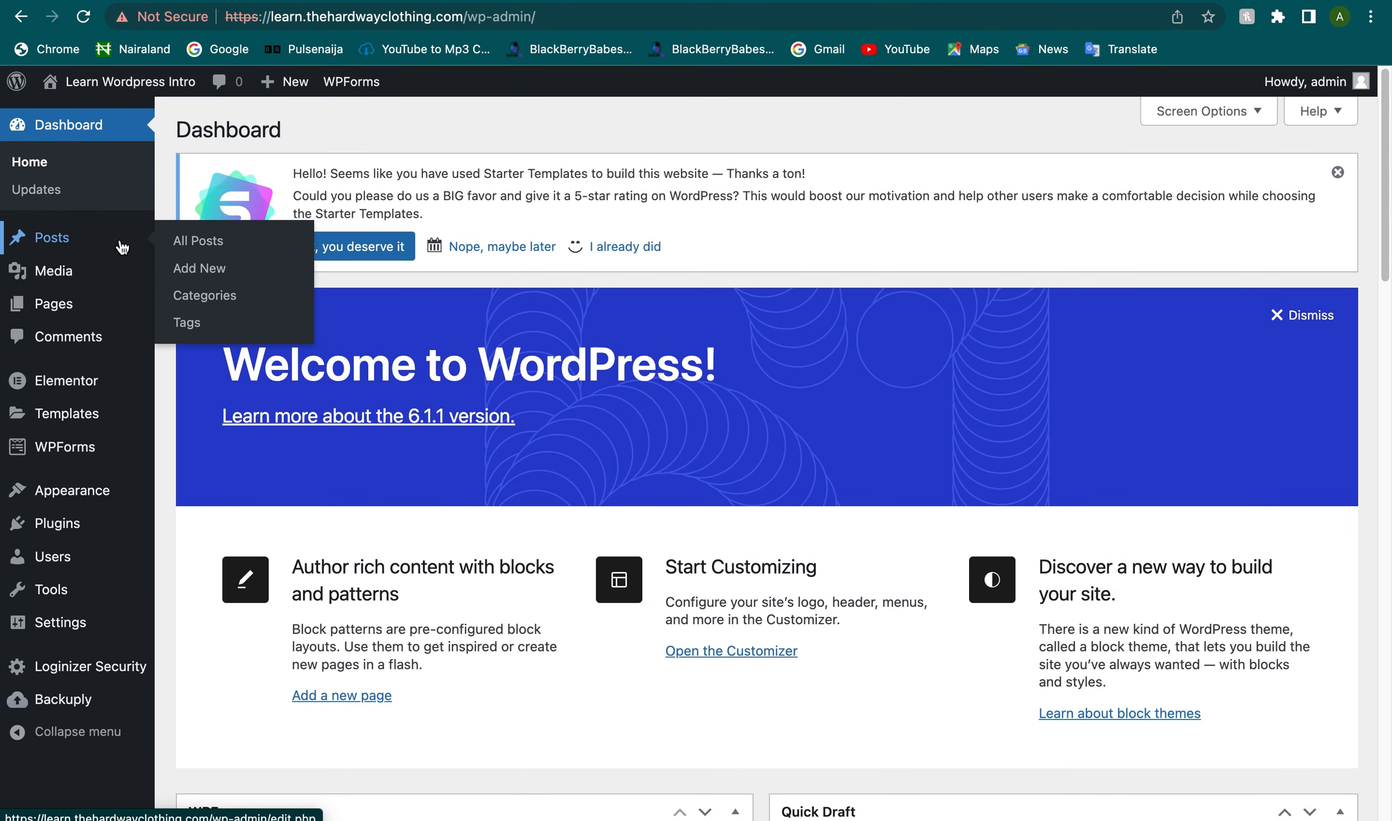
{"action": "left_click", "coordinate": [185, 246]}
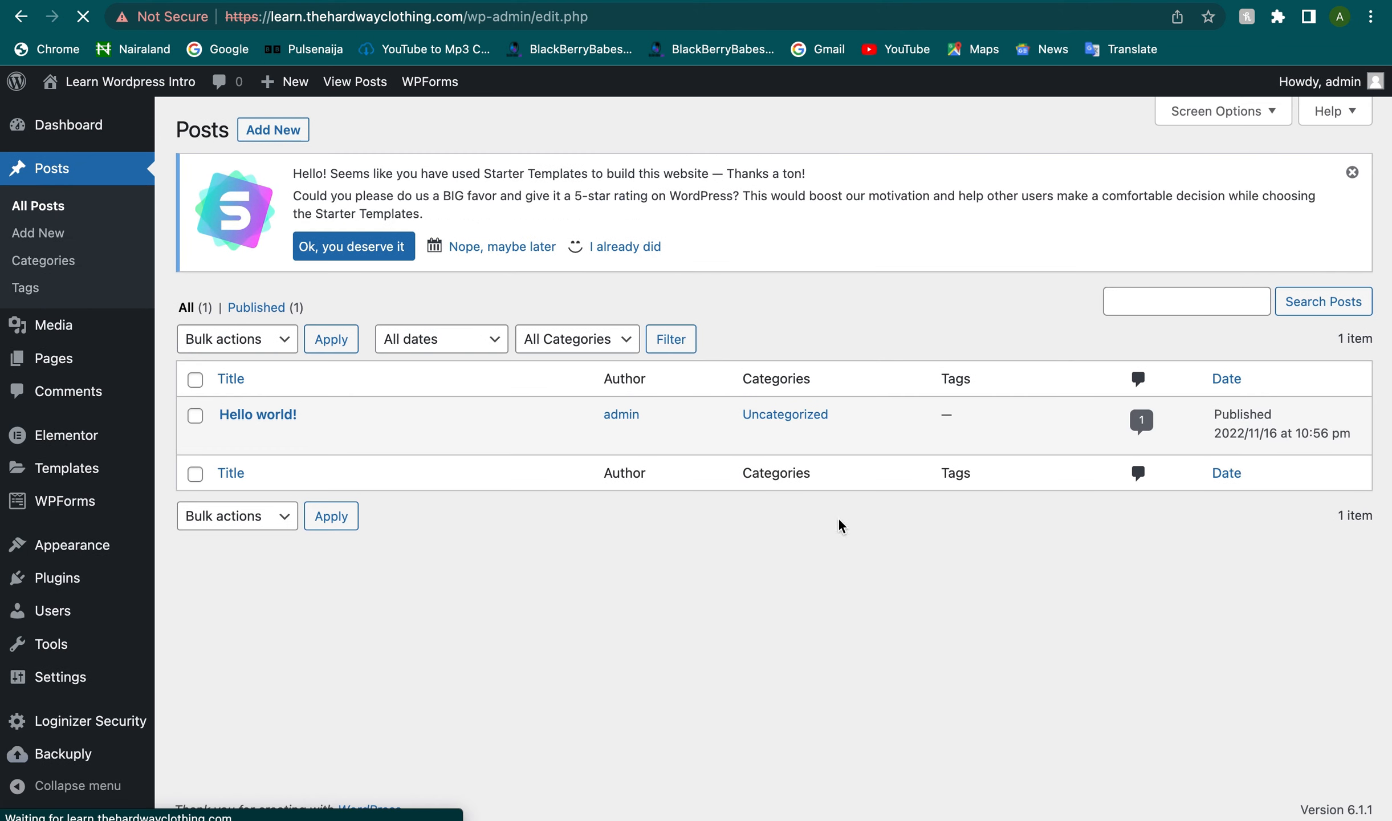
{"action": "mouse_move", "coordinate": [273, 423]}
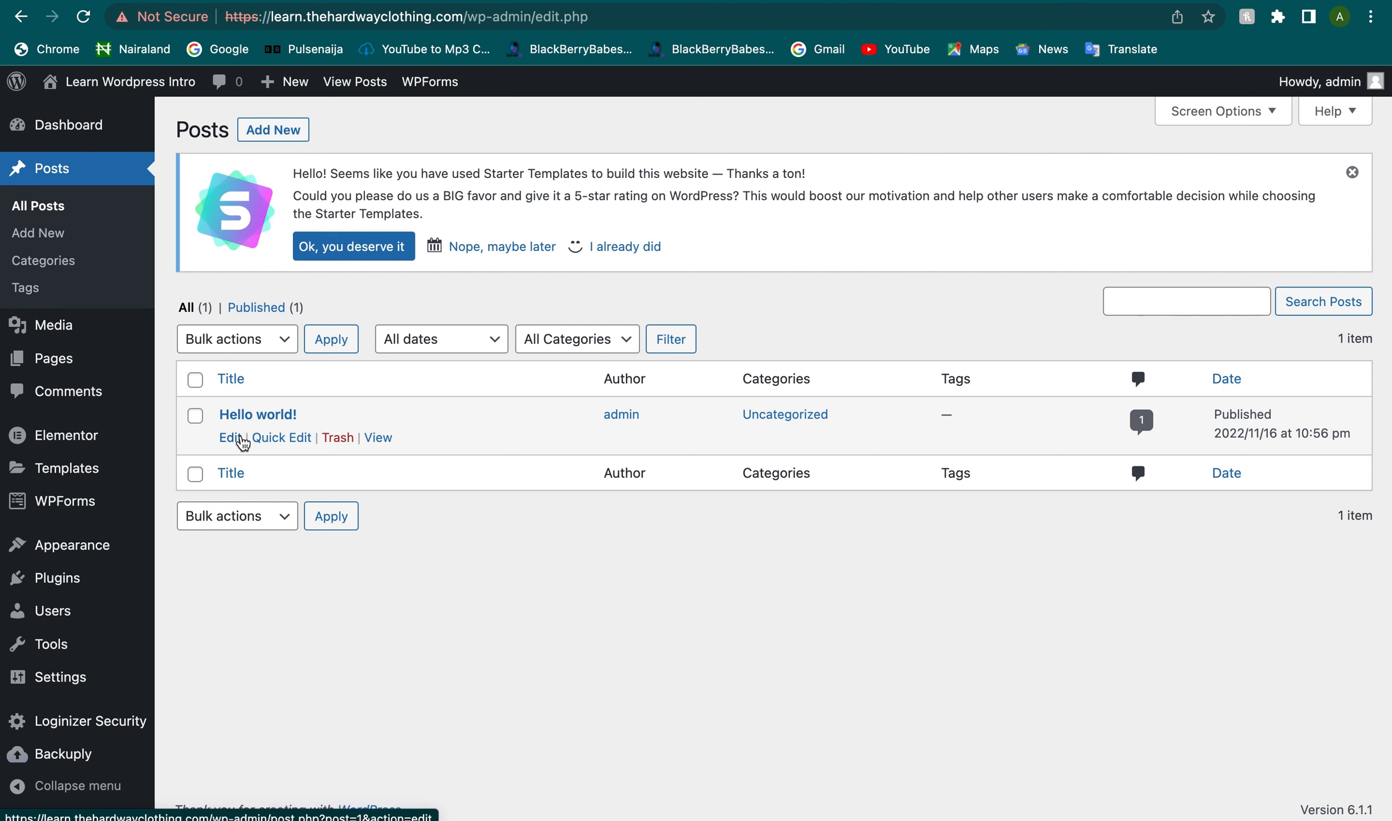
{"action": "left_click", "coordinate": [241, 438]}
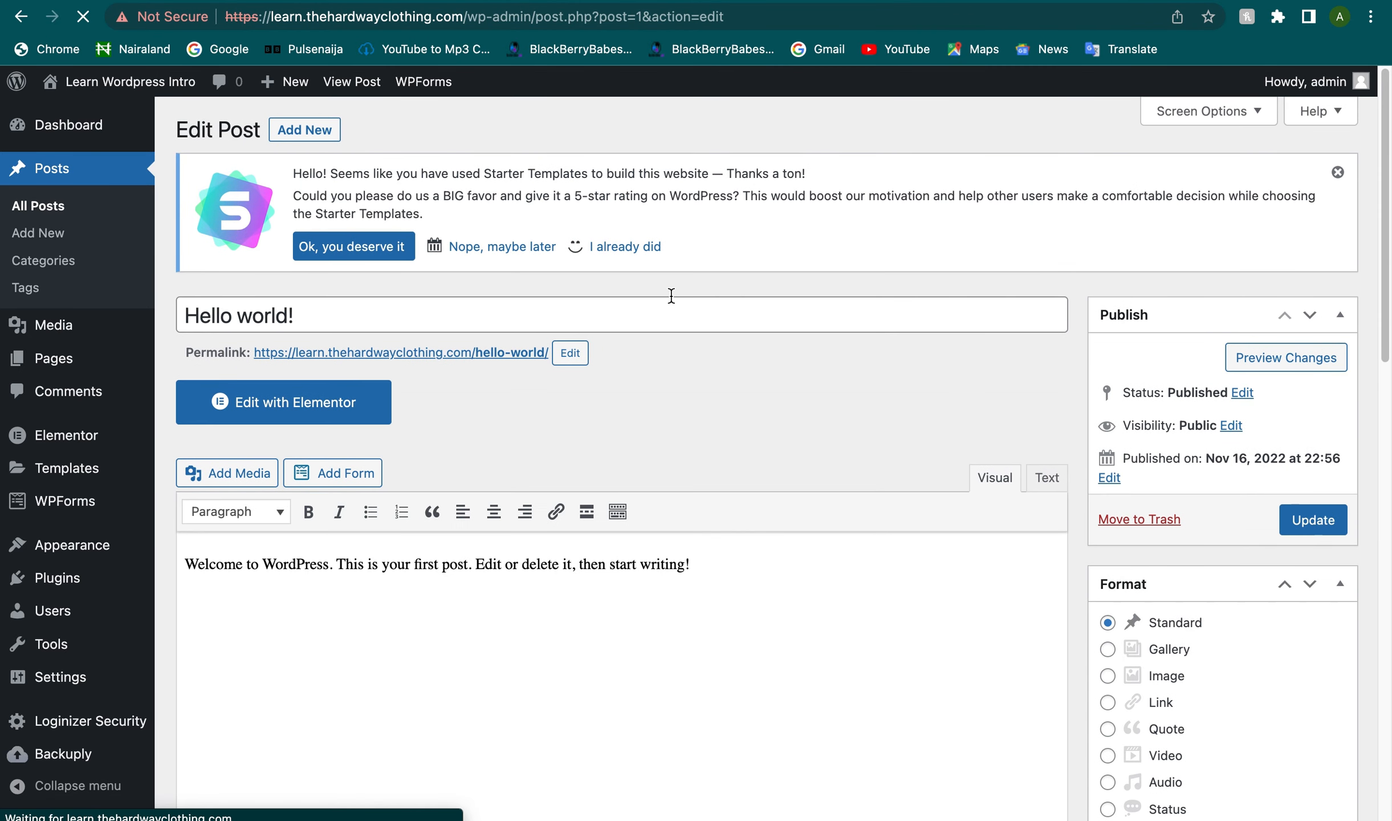
- Open the post's /hello-world/ permalink in a new tab and view it
{"action": "right_click", "coordinate": [478, 354]}
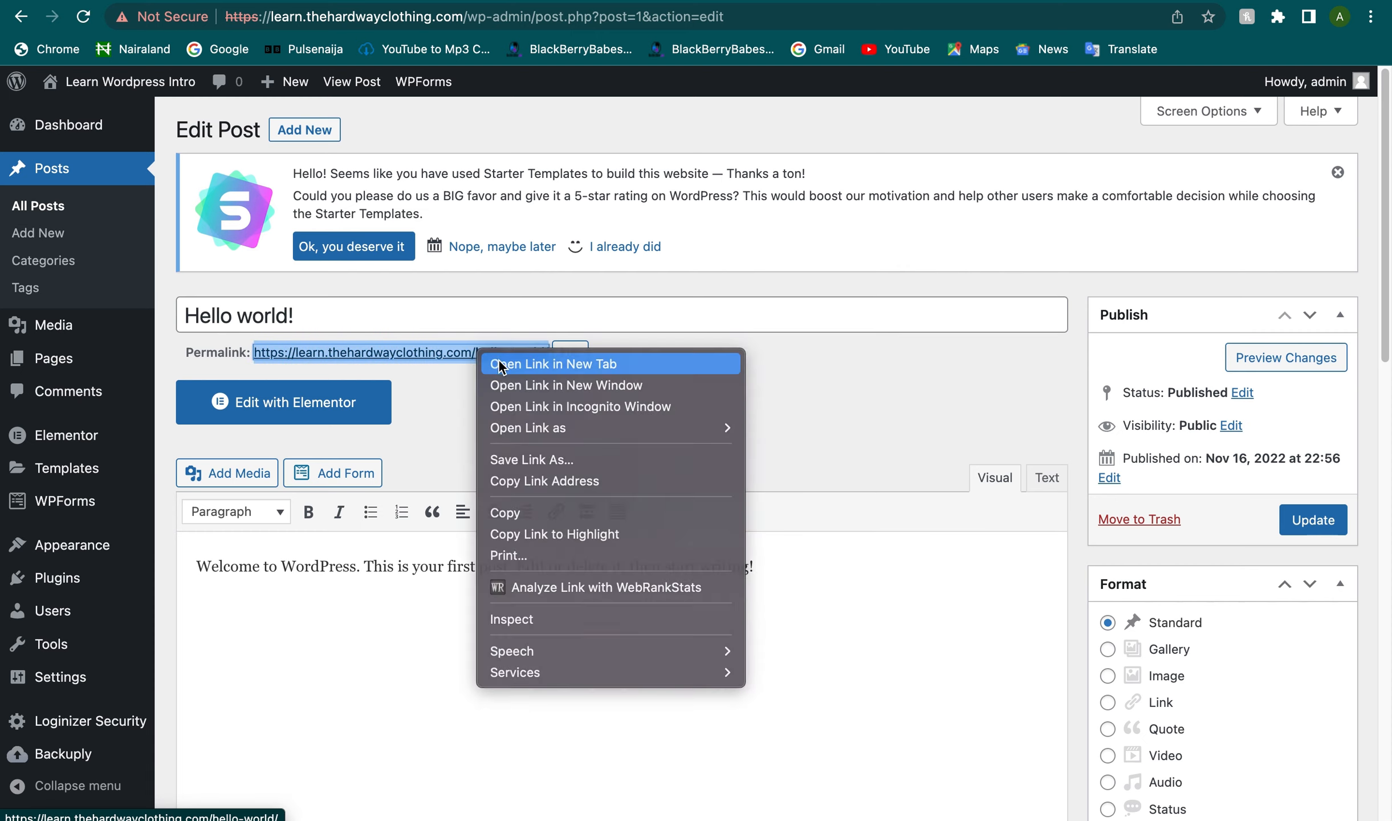
{"action": "left_click", "coordinate": [503, 365]}
{"action": "left_click", "coordinate": [770, 2]}
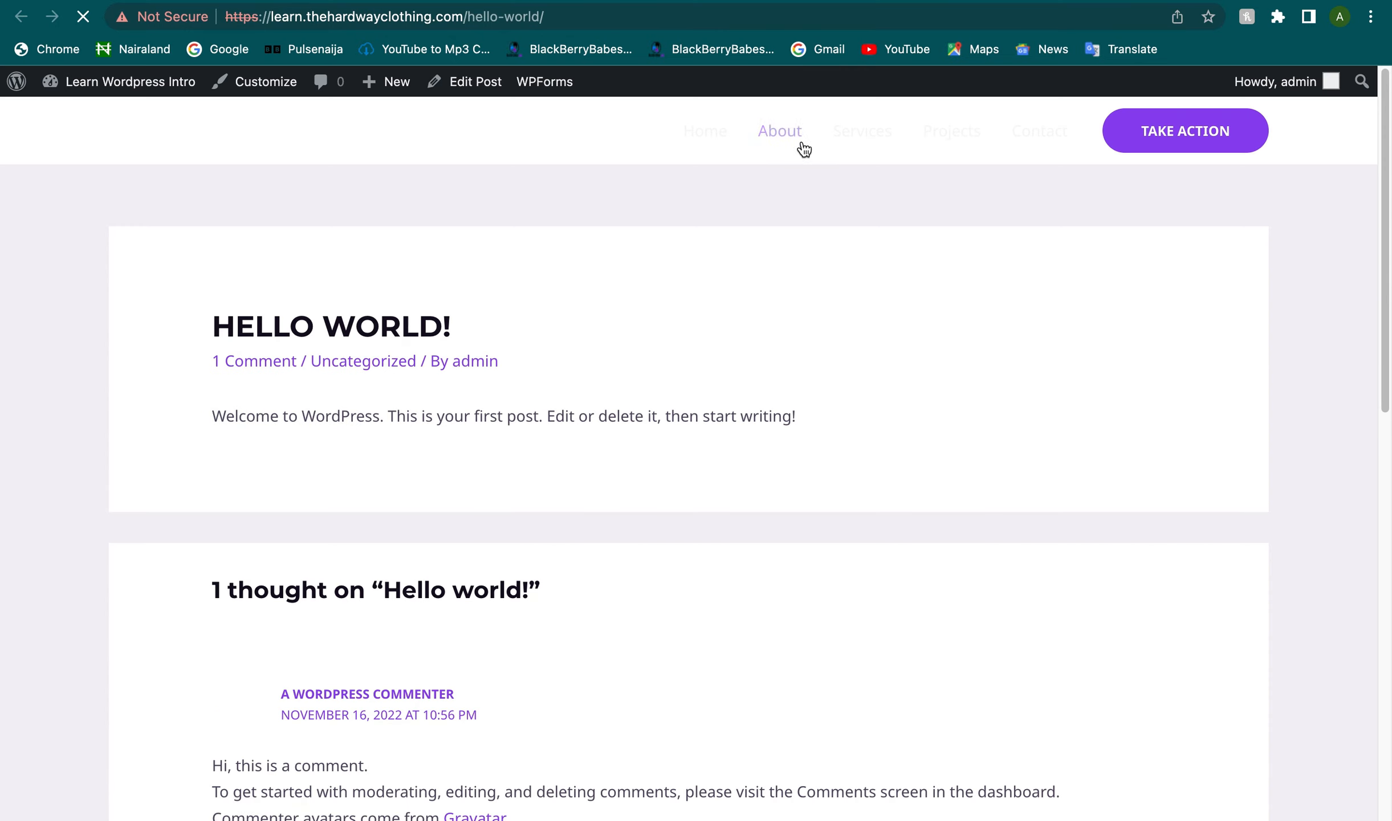
- Scroll through the live Hello world! post and its sample comment, then return to the Edit Post tab
{"action": "scroll", "coordinate": [836, 290], "scroll_direction": "down", "scroll_amount": 5}
{"action": "scroll", "coordinate": [836, 290], "scroll_direction": "up", "scroll_amount": 5}
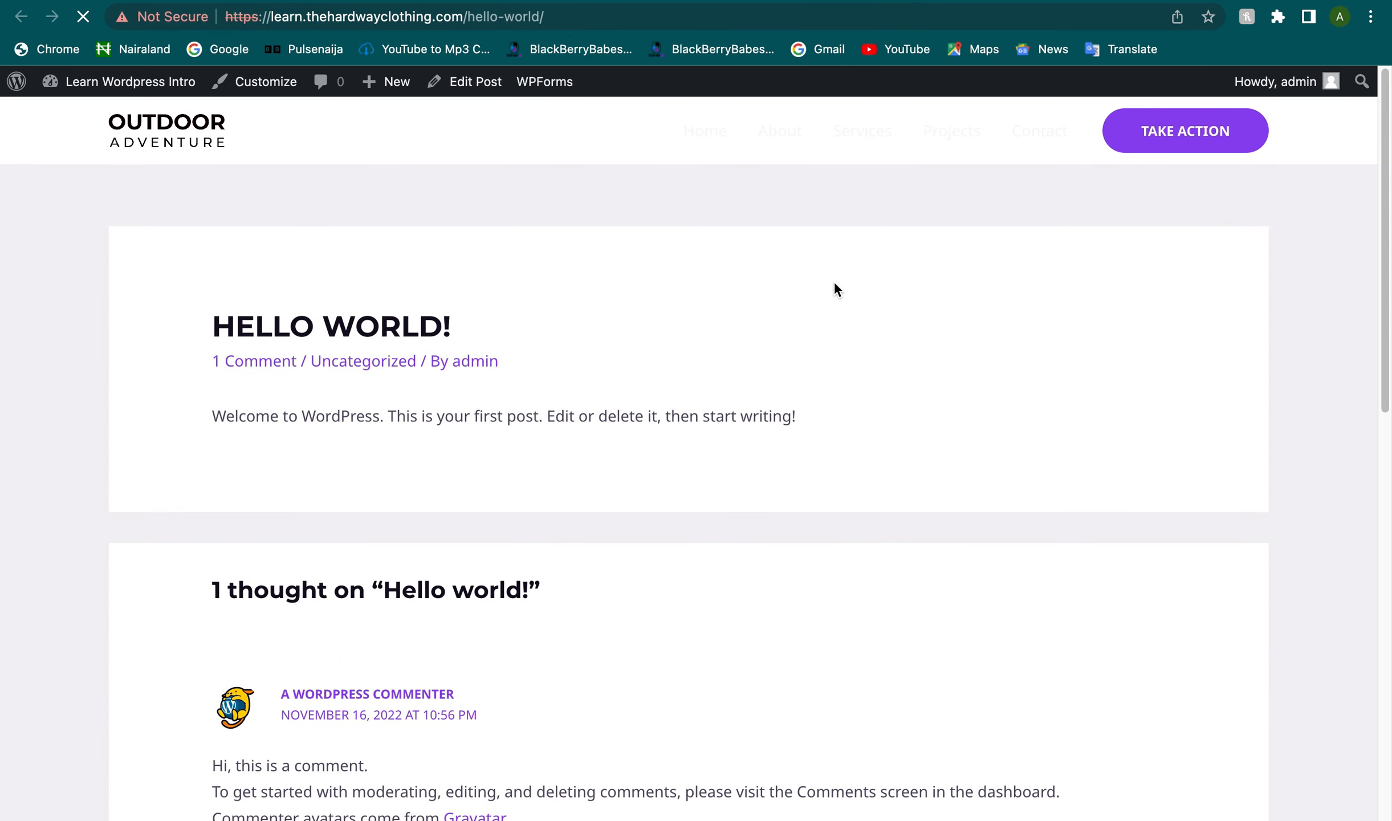
{"action": "scroll", "coordinate": [245, 382], "scroll_direction": "down", "scroll_amount": 4}
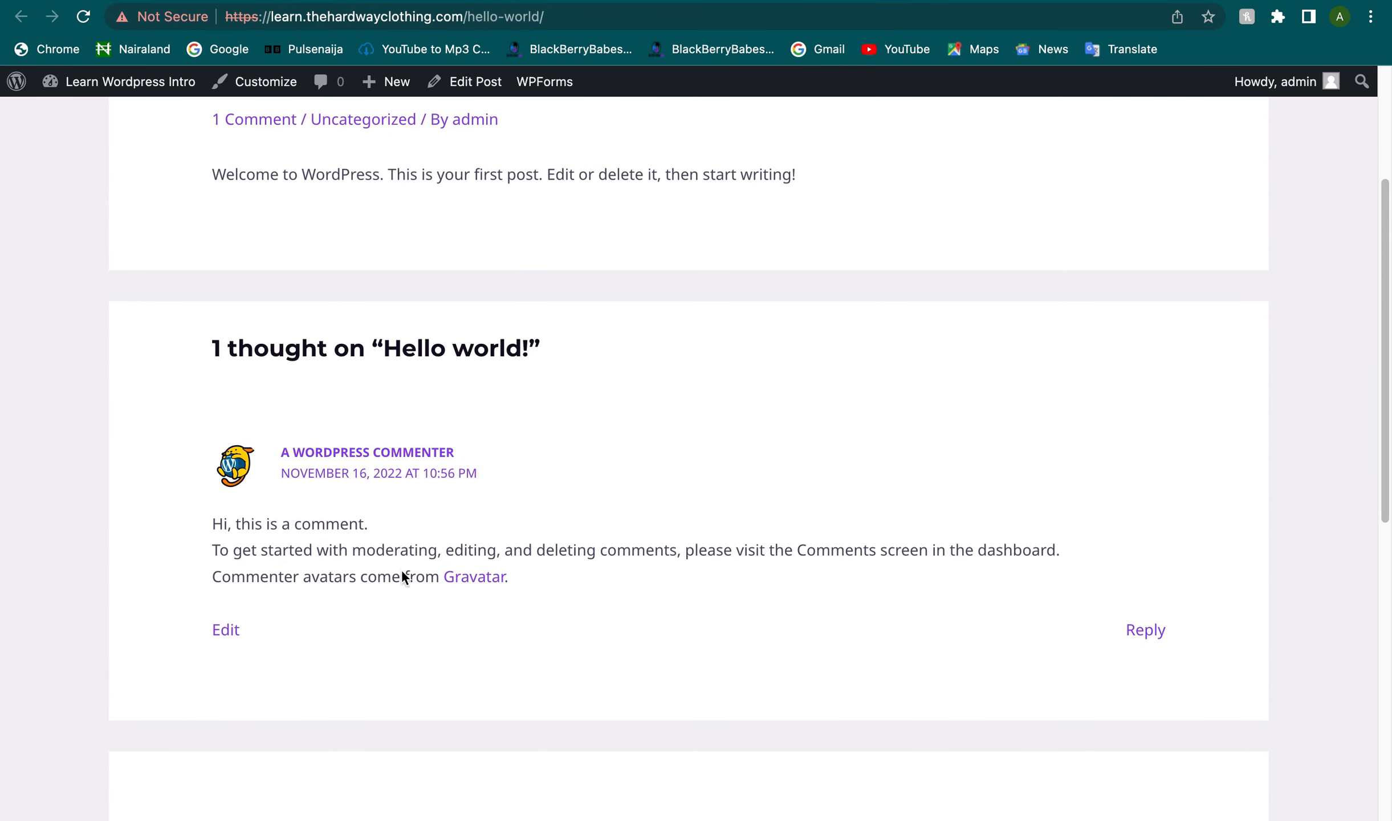
{"action": "scroll", "coordinate": [750, 481], "scroll_direction": "down", "scroll_amount": 5}
{"action": "left_click", "coordinate": [533, 309]}
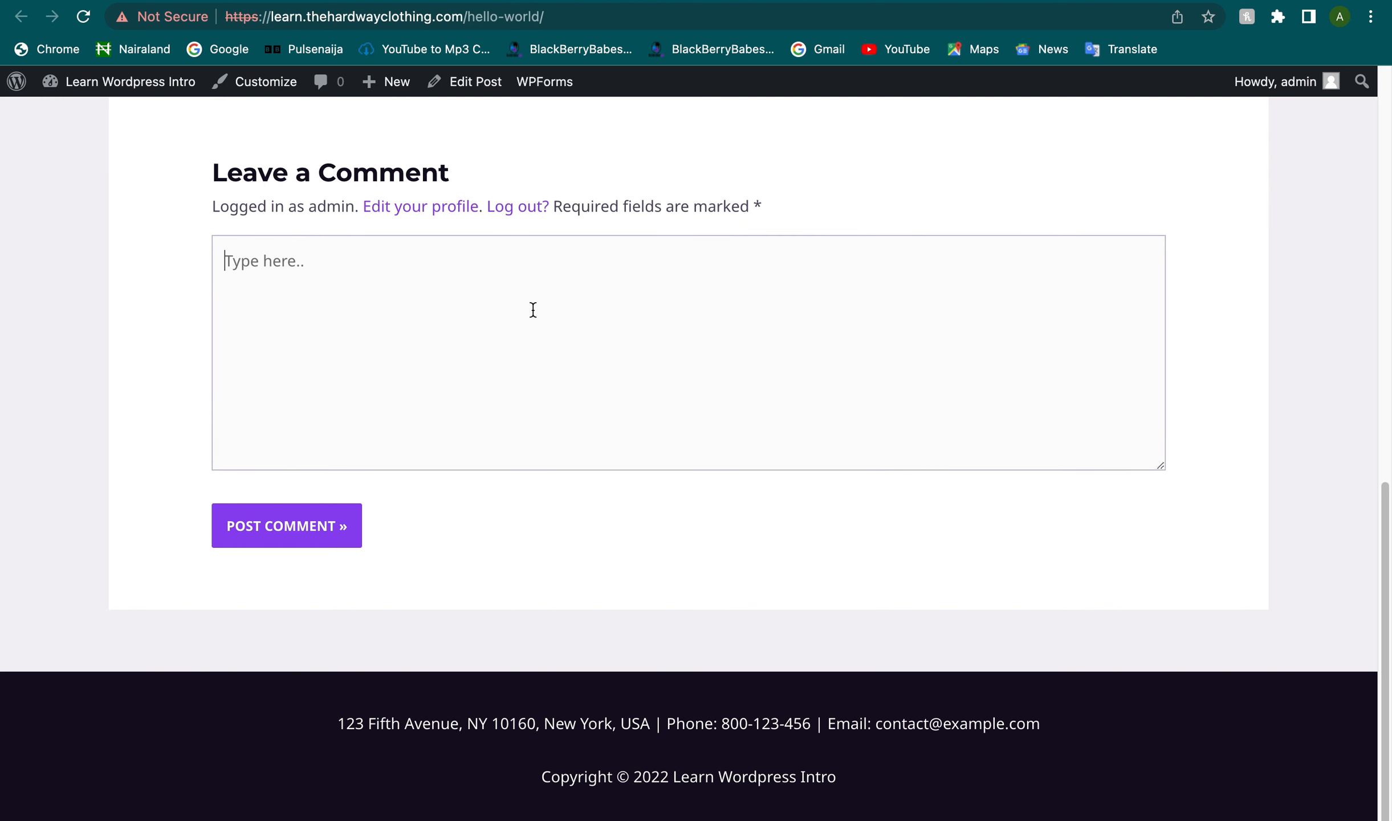
{"action": "left_click", "coordinate": [635, 1]}
- Retitle the post 'This is wordpress introduction'
{"action": "triple_click", "coordinate": [569, 308]}
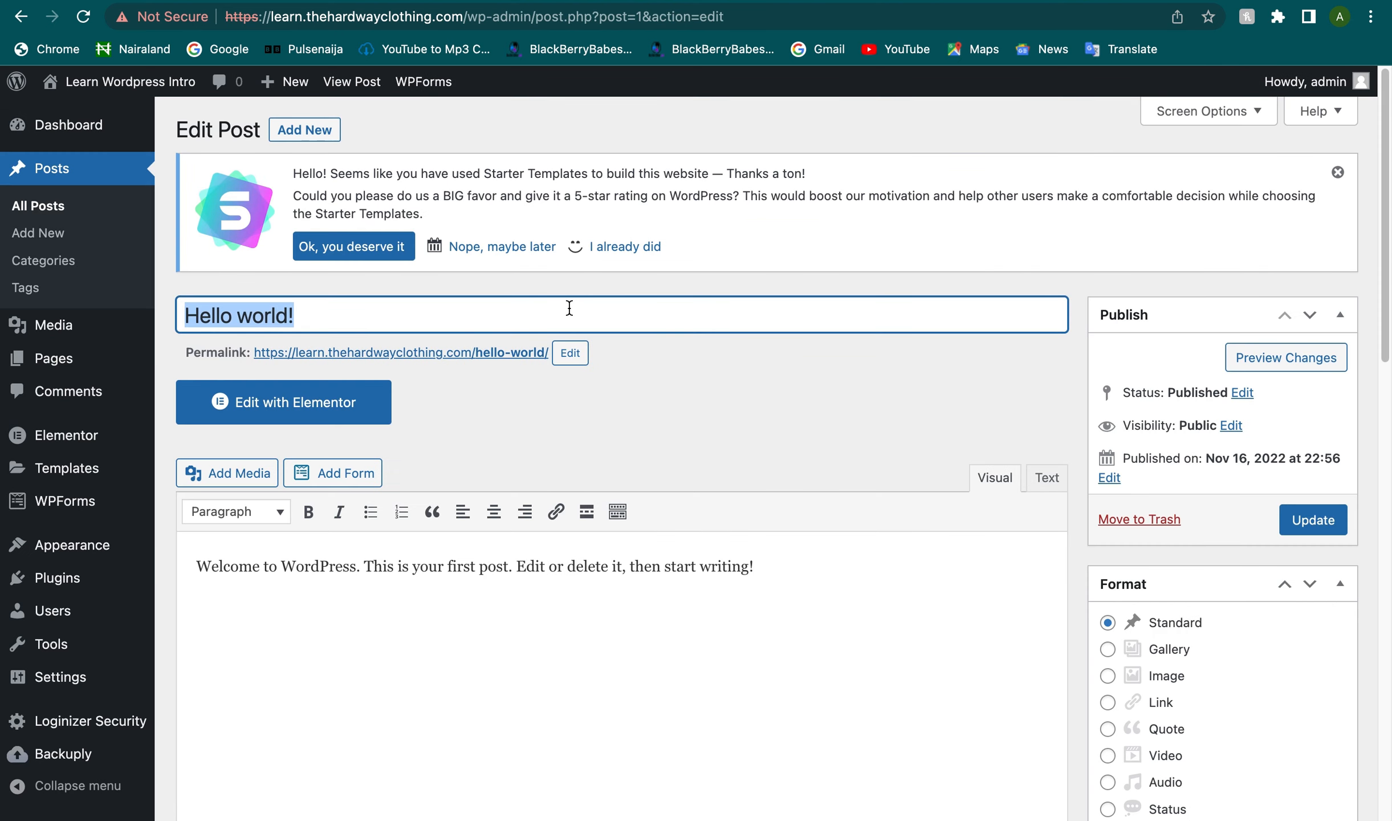
{"action": "type", "text": "This "}
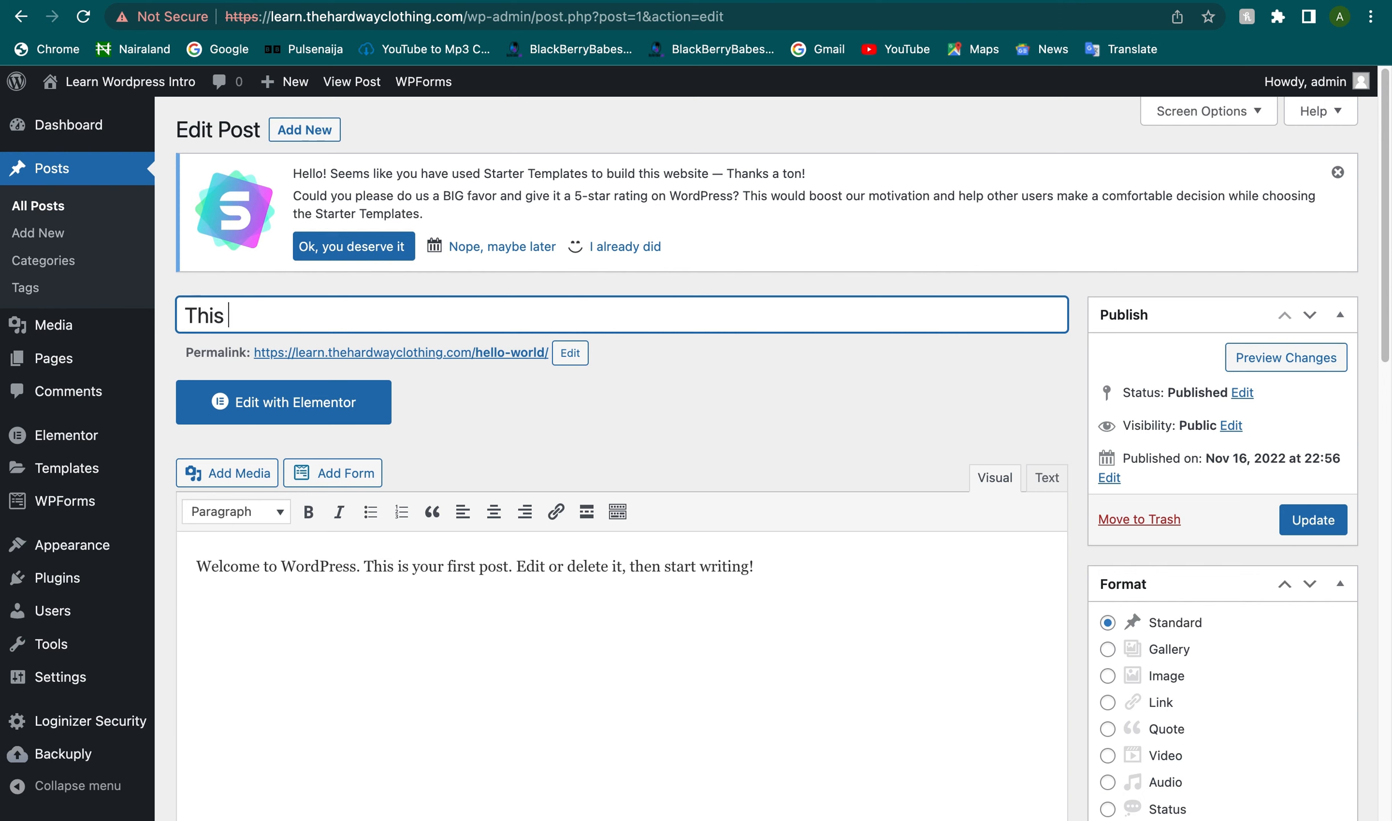
{"action": "type", "text": "is wordpress in"}
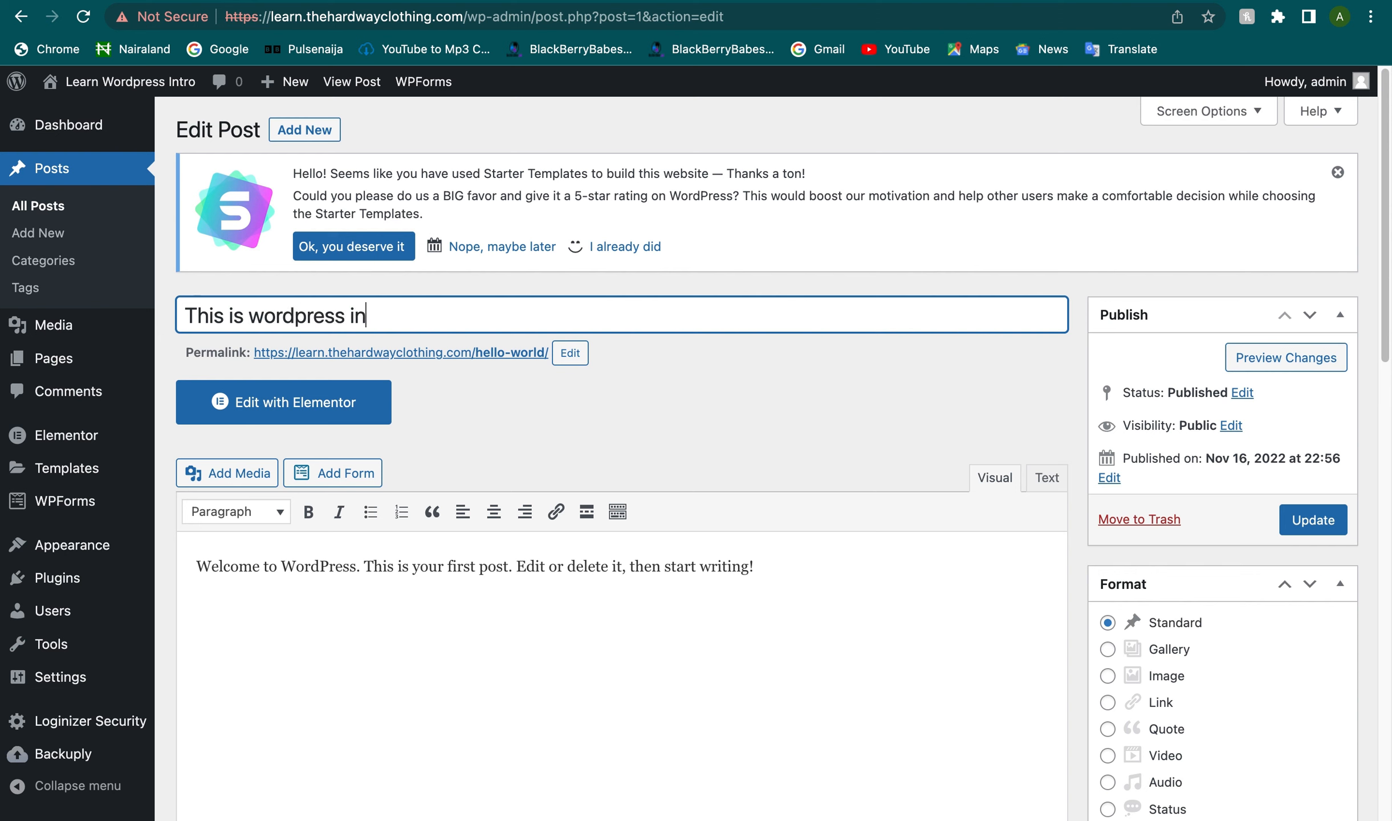
{"action": "type", "text": "troduction"}
- Change the permalink slug to wordpress-introduction using the words copied from the title
{"action": "left_click", "coordinate": [570, 352]}
{"action": "double_click", "coordinate": [523, 354]}
{"action": "triple_click", "coordinate": [522, 354]}
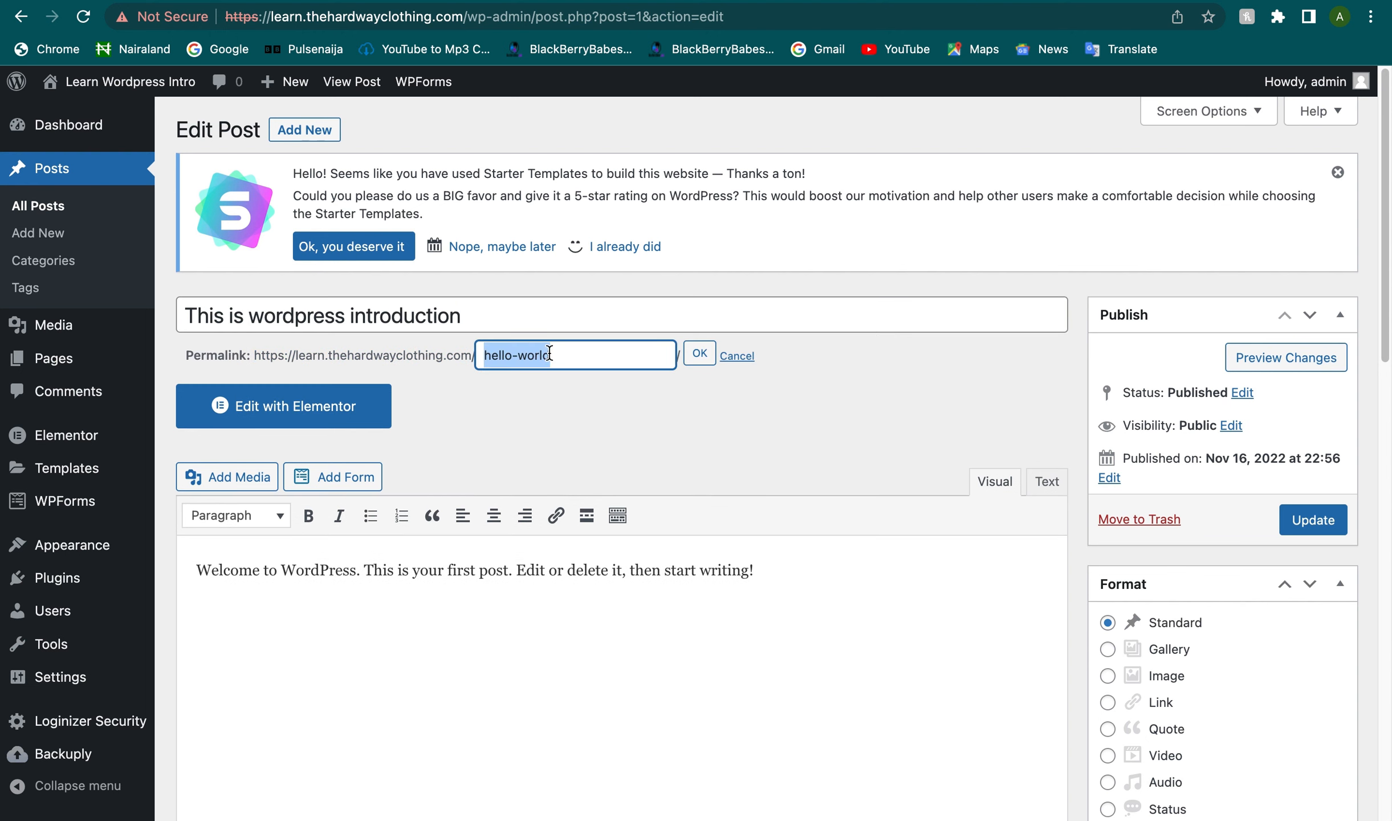
{"action": "left_click", "coordinate": [354, 319]}
{"action": "double_click", "coordinate": [353, 320]}
{"action": "left_click", "coordinate": [251, 317]}
{"action": "left_click_drag", "start_coordinate": [262, 318], "coordinate": [557, 318]}
{"action": "right_click", "coordinate": [336, 317]}
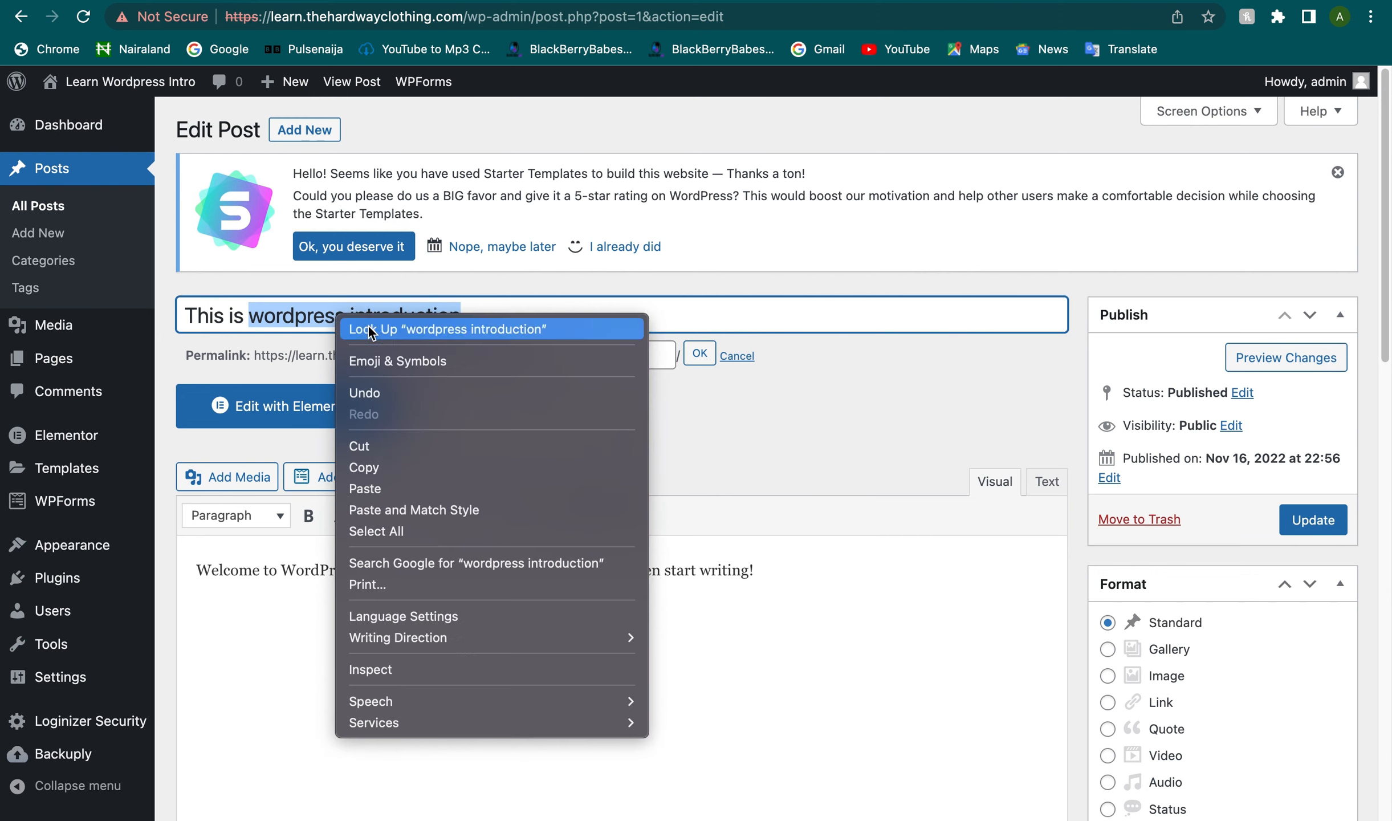
{"action": "left_click", "coordinate": [519, 465]}
{"action": "triple_click", "coordinate": [616, 354]}
{"action": "key", "text": "super+v"}
{"action": "left_click", "coordinate": [701, 353]}
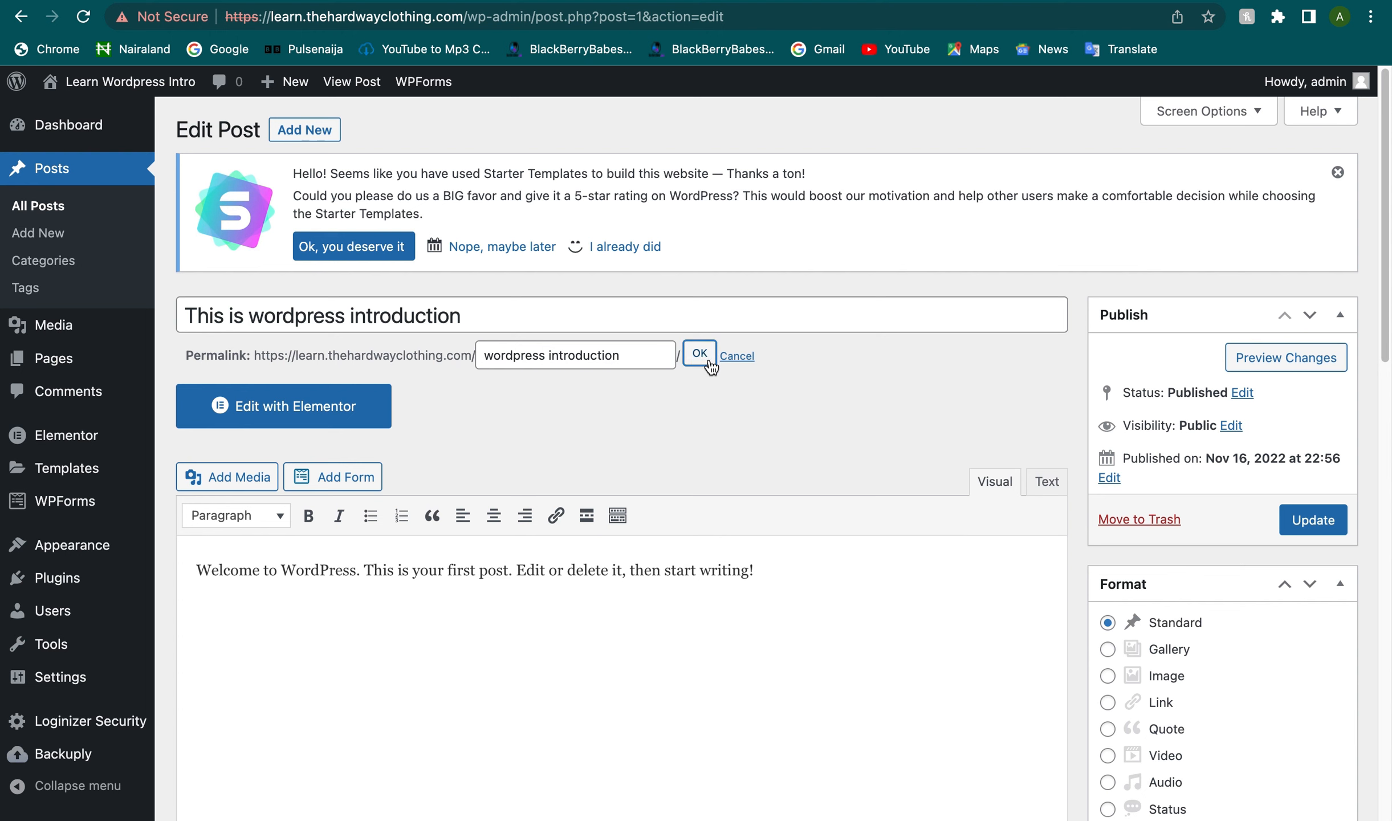
{"action": "triple_click", "coordinate": [814, 567]}
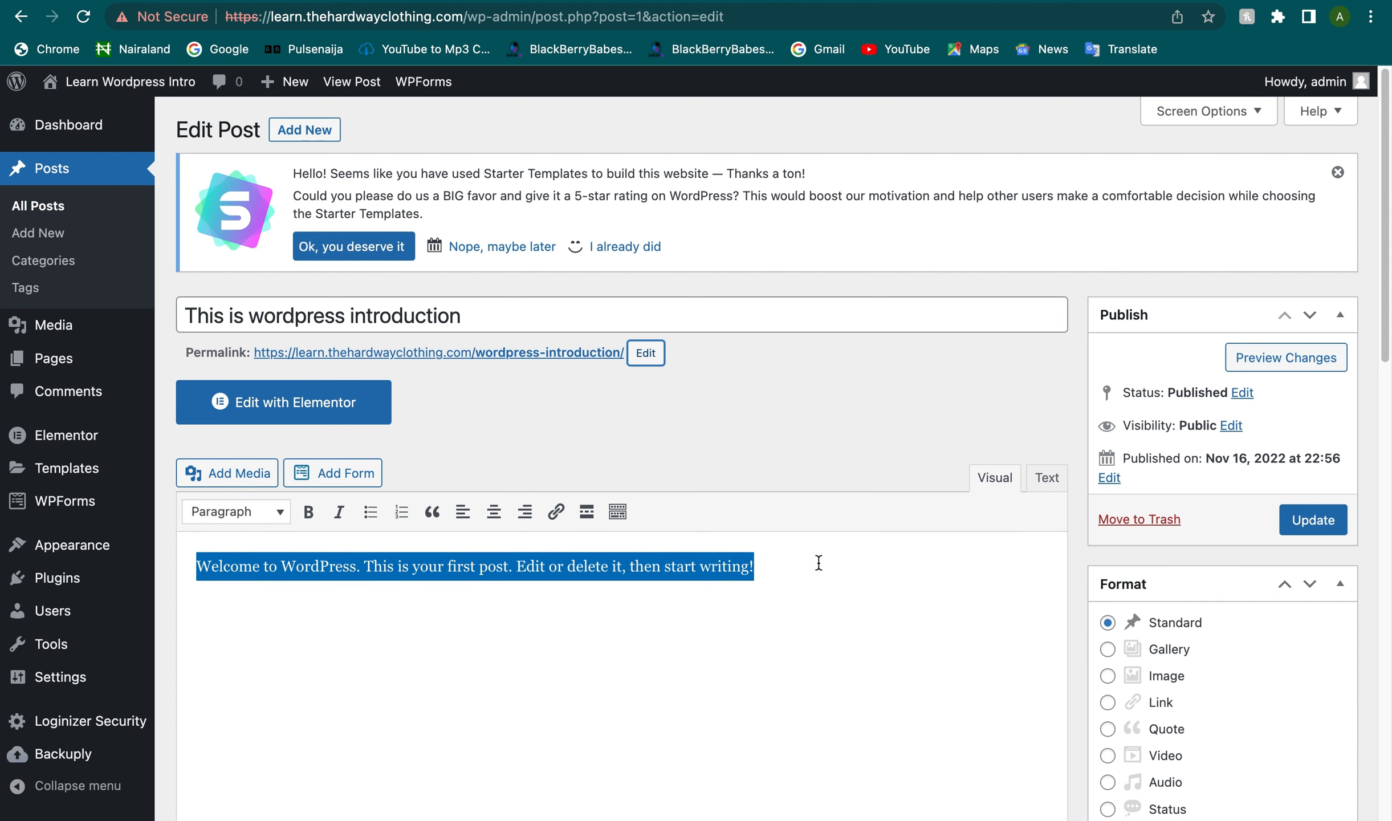
- Paste 'wordpress introduction' repeatedly at the start of the body and break before the welcome text
{"action": "left_click", "coordinate": [776, 552]}
{"action": "type", "text": ","}
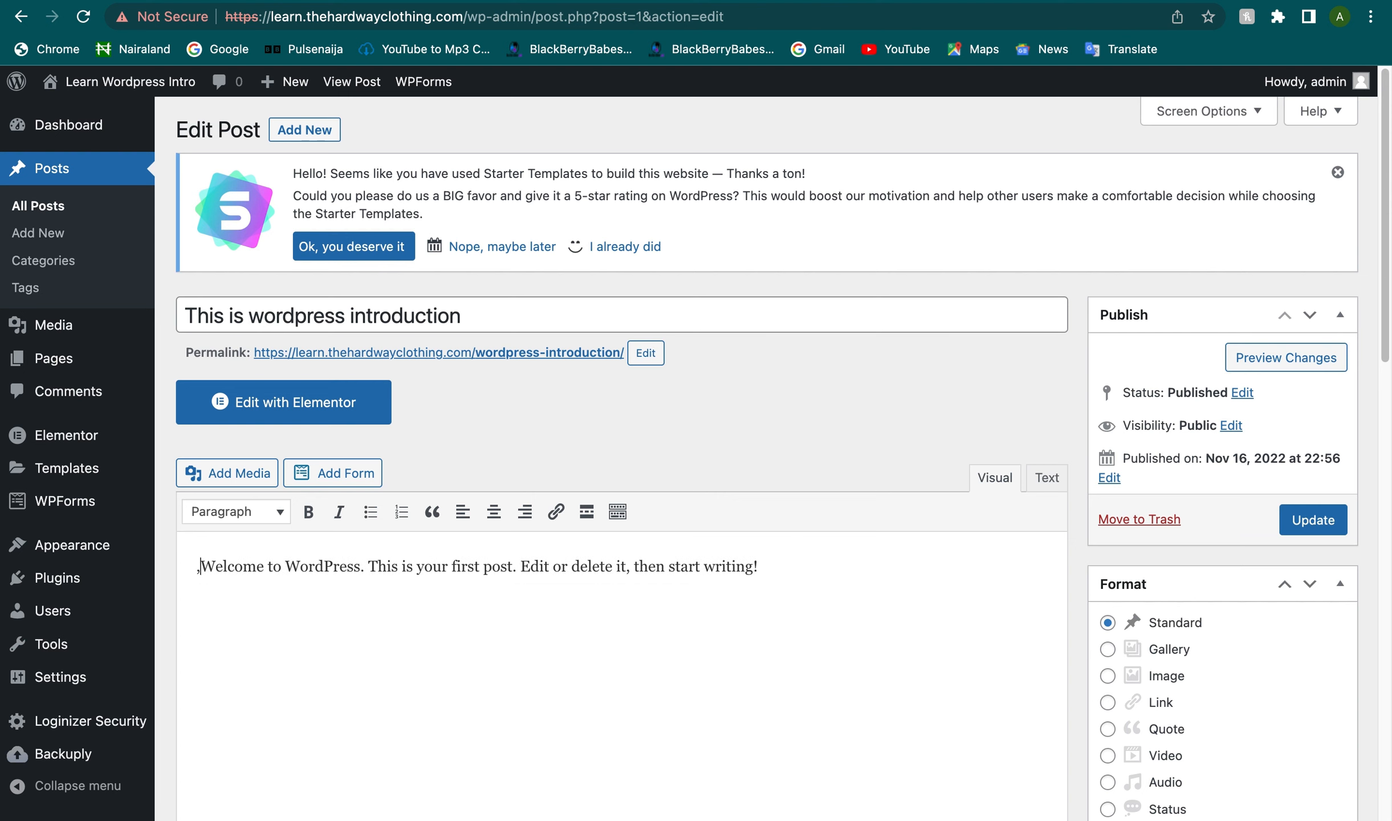
{"action": "key", "text": "super+v"}
{"action": "key", "text": "super+v"}
{"action": "key", "text": "super+v"}
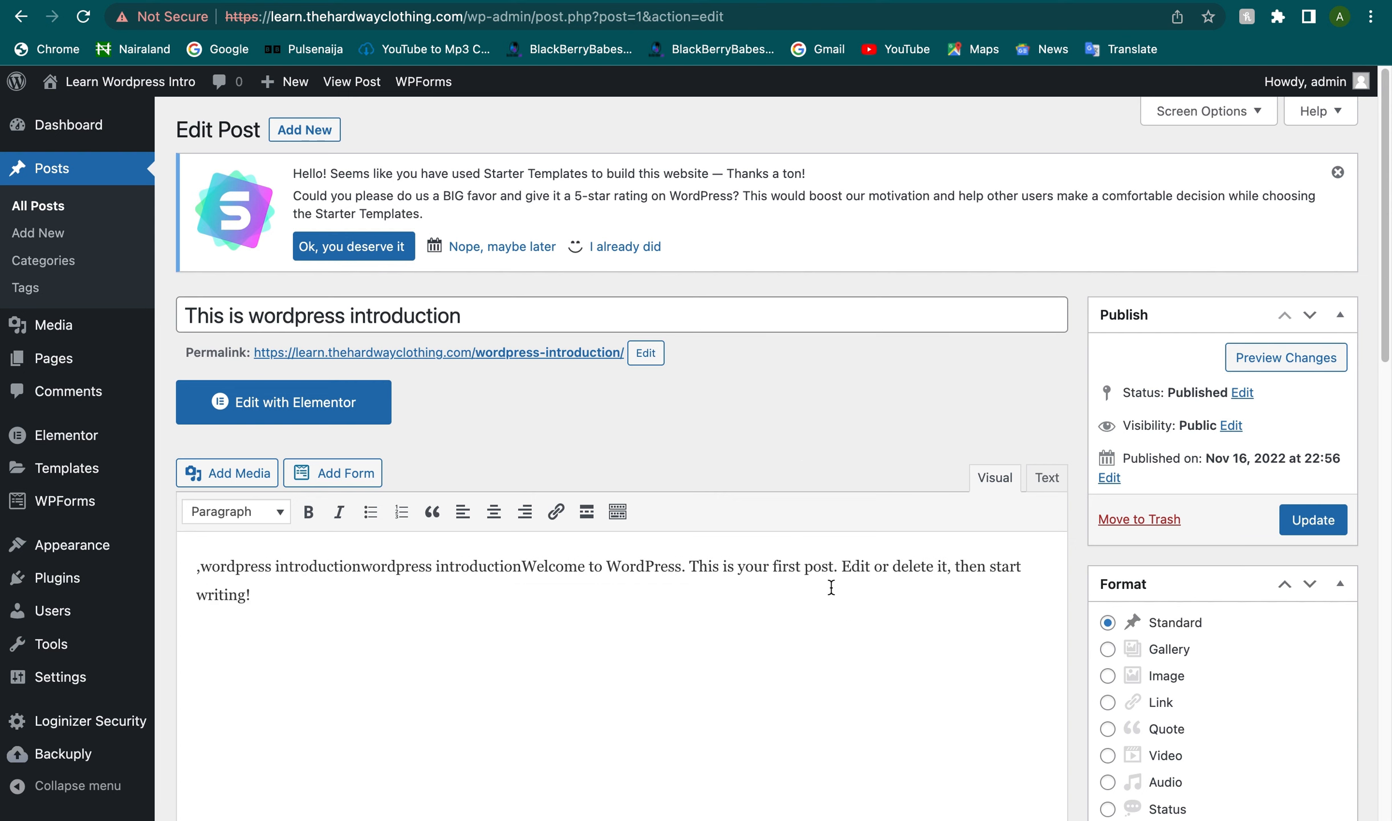
{"action": "key", "text": "super+v"}
{"action": "key", "text": "super+v"}
{"action": "key", "text": "super+v"}
{"action": "key", "text": "super+v"}
{"action": "key", "text": "super+v"}
{"action": "key", "text": "super+v"}
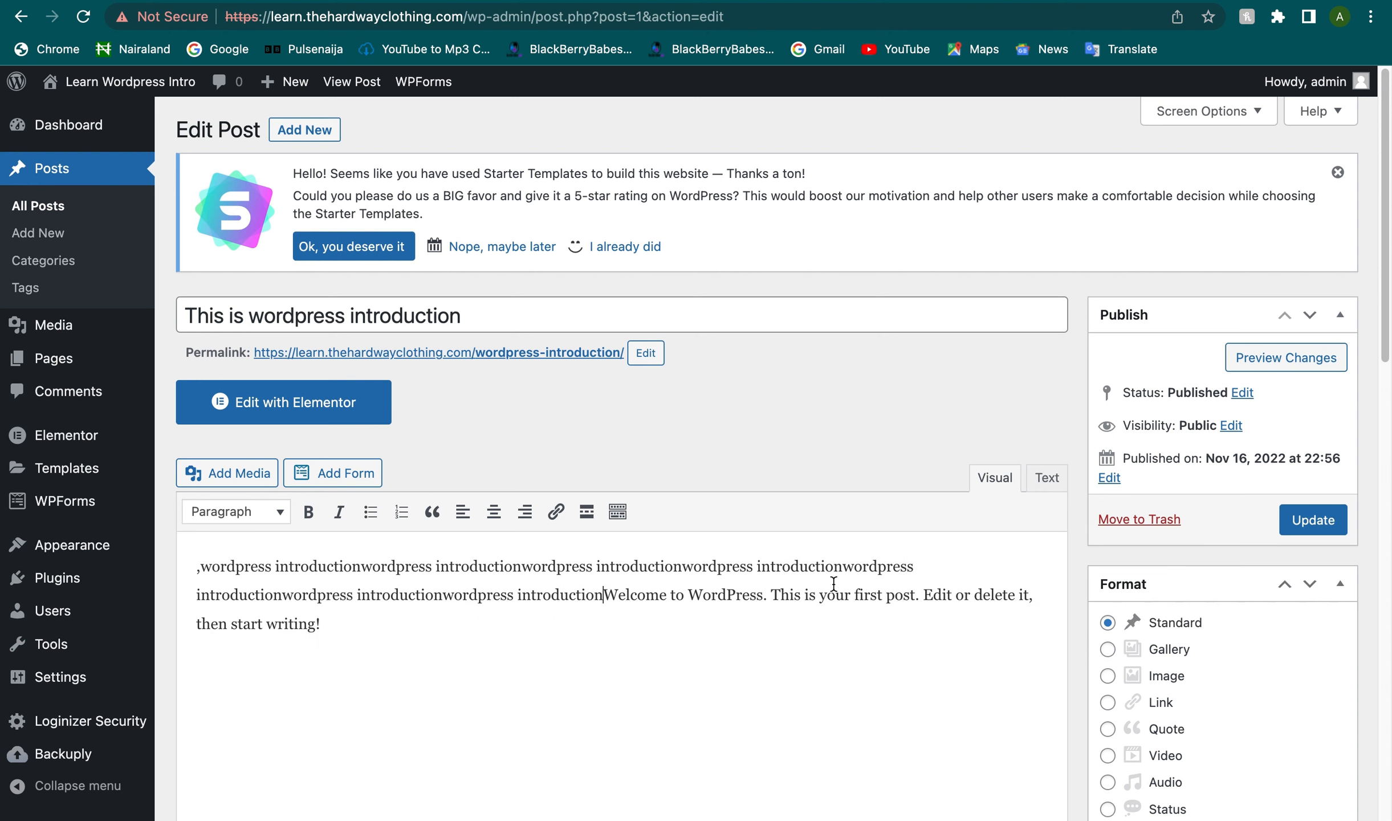
{"action": "key", "text": "Return"}
{"action": "key", "text": "Return"}
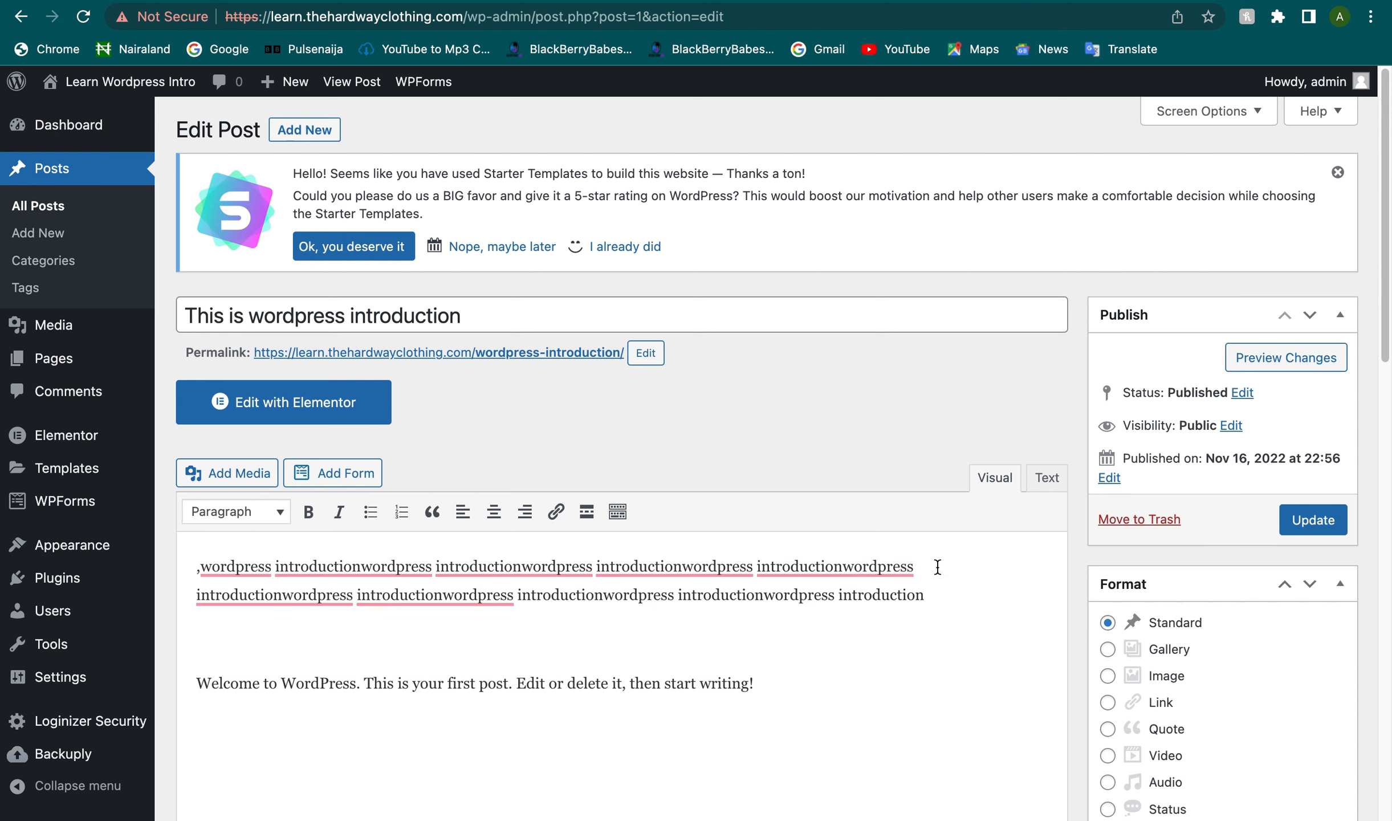
- Make the opening text bold Heading 1 and accept the 'introduction WordPress' spelling fix
{"action": "left_click_drag", "start_coordinate": [936, 566], "coordinate": [186, 564]}
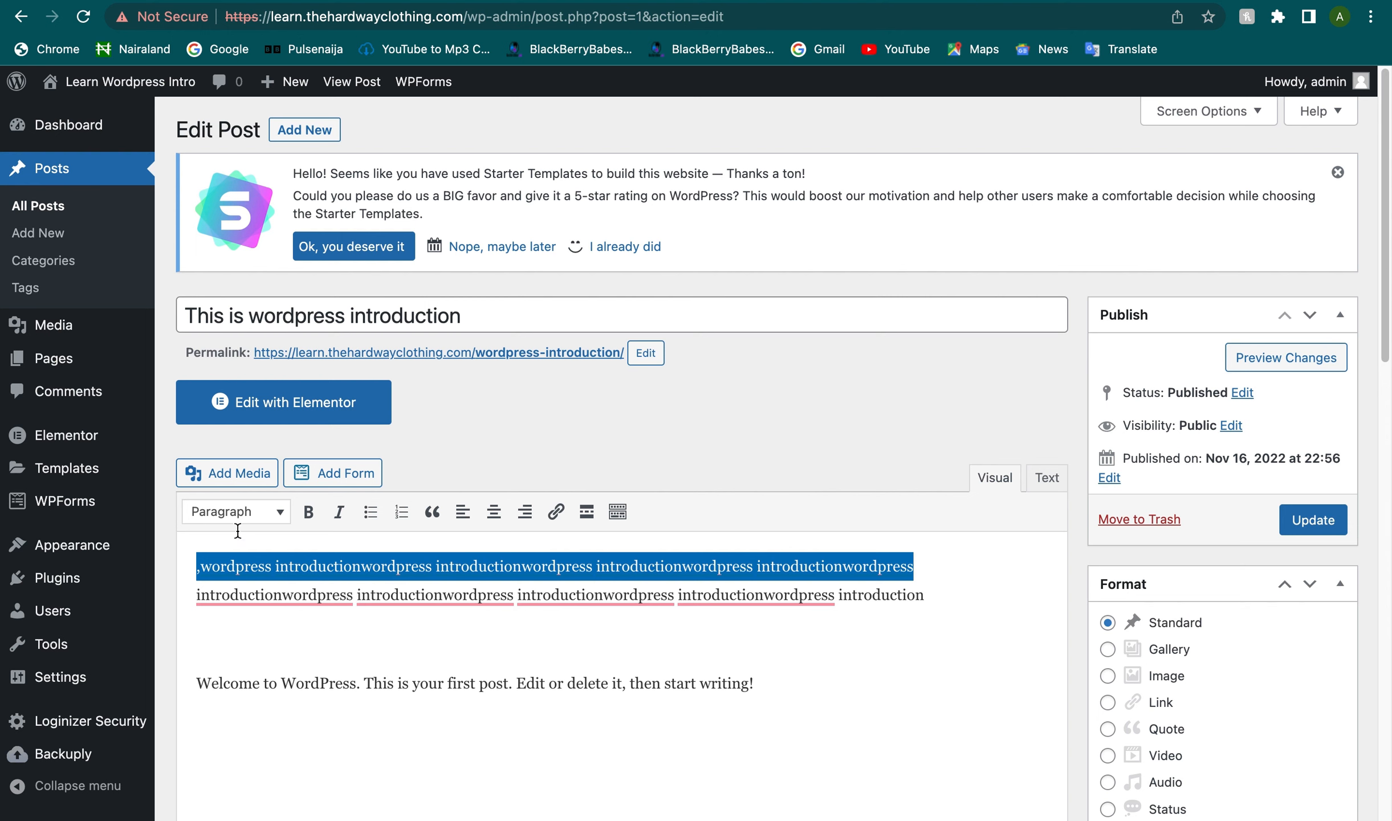
{"action": "left_click", "coordinate": [308, 511]}
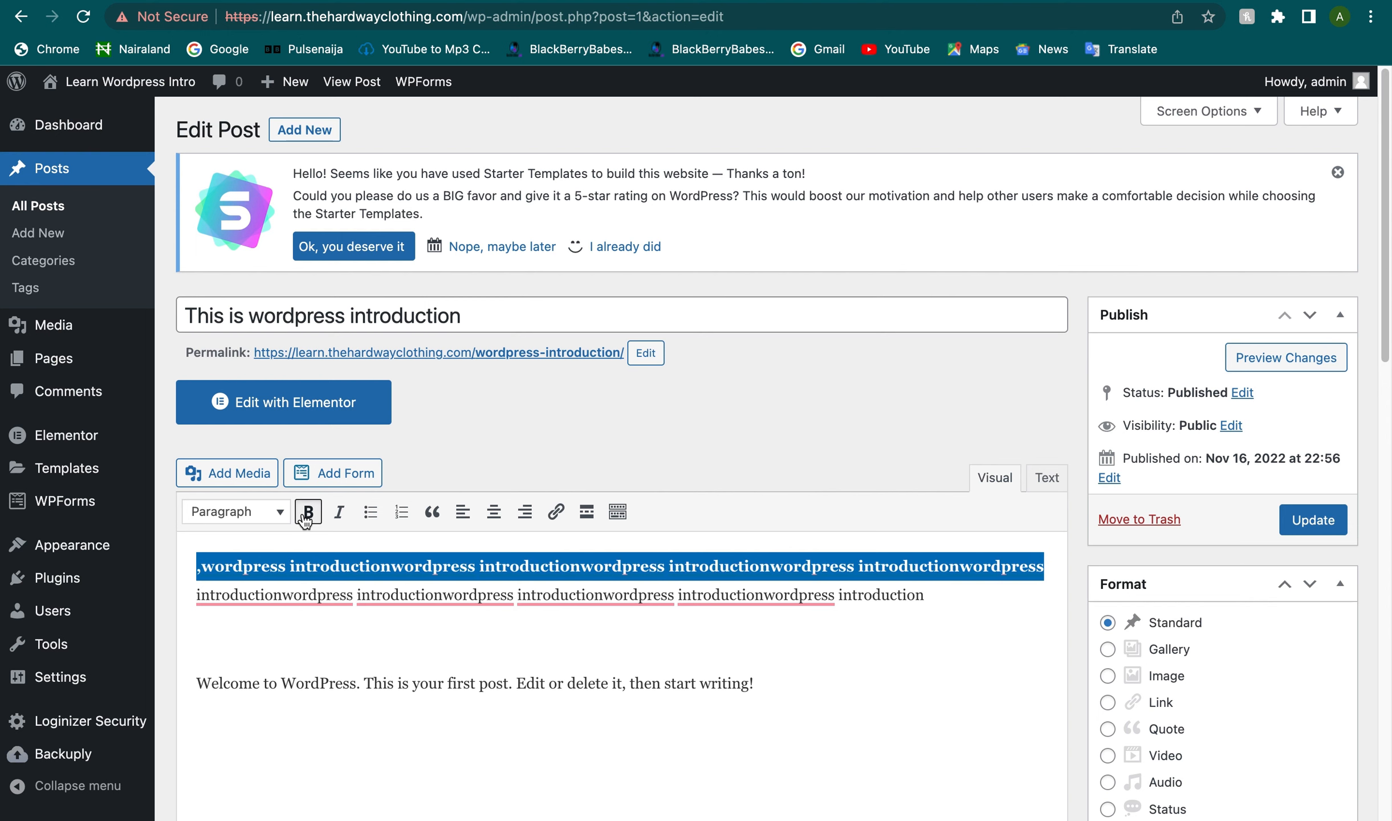
{"action": "left_click", "coordinate": [251, 512]}
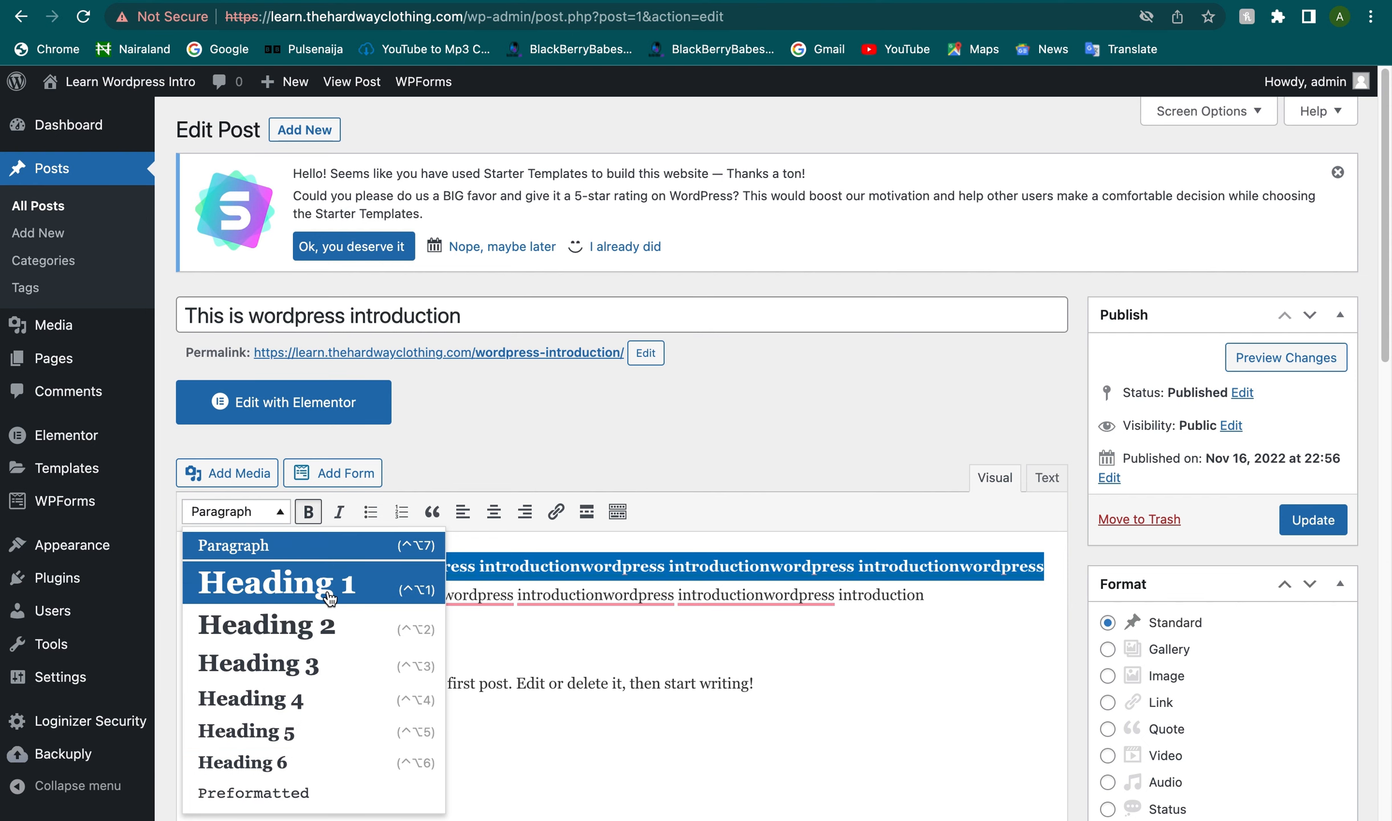
{"action": "left_click", "coordinate": [364, 593]}
{"action": "mouse_move", "coordinate": [621, 599]}
{"action": "left_click", "coordinate": [650, 634]}
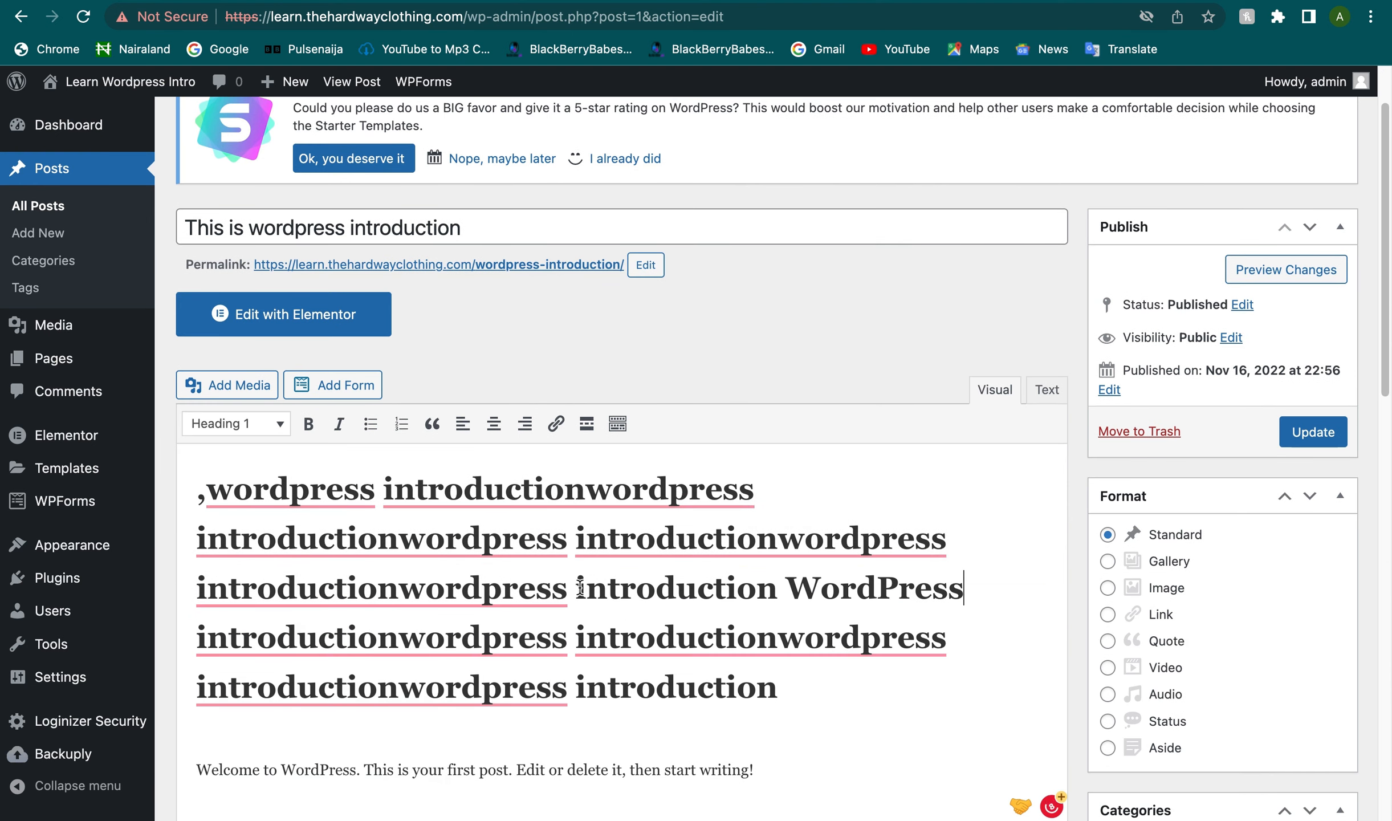
- Split off the remaining text and format it as a normal Paragraph
{"action": "key", "text": "Return"}
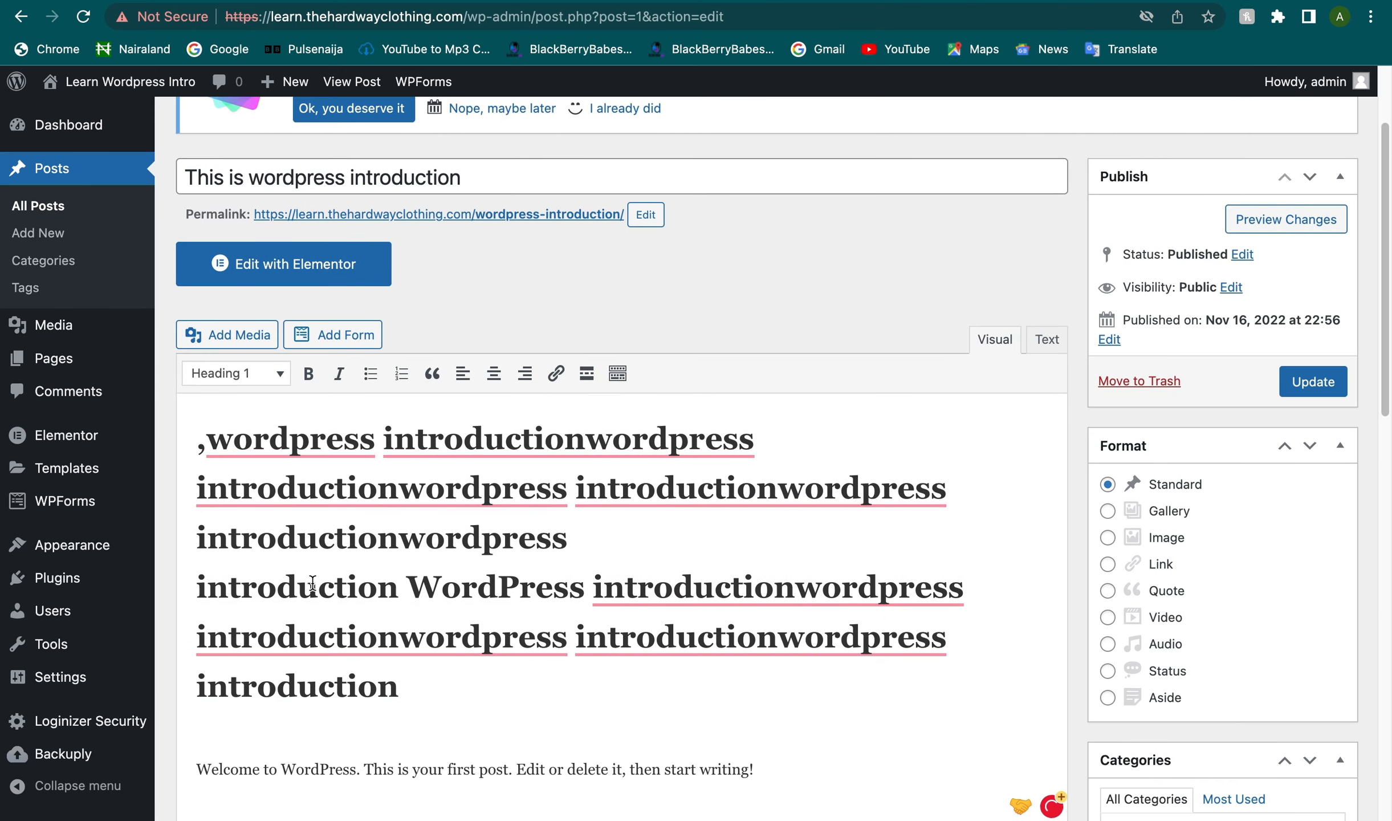
{"action": "key", "text": "Return"}
{"action": "triple_click", "coordinate": [522, 691]}
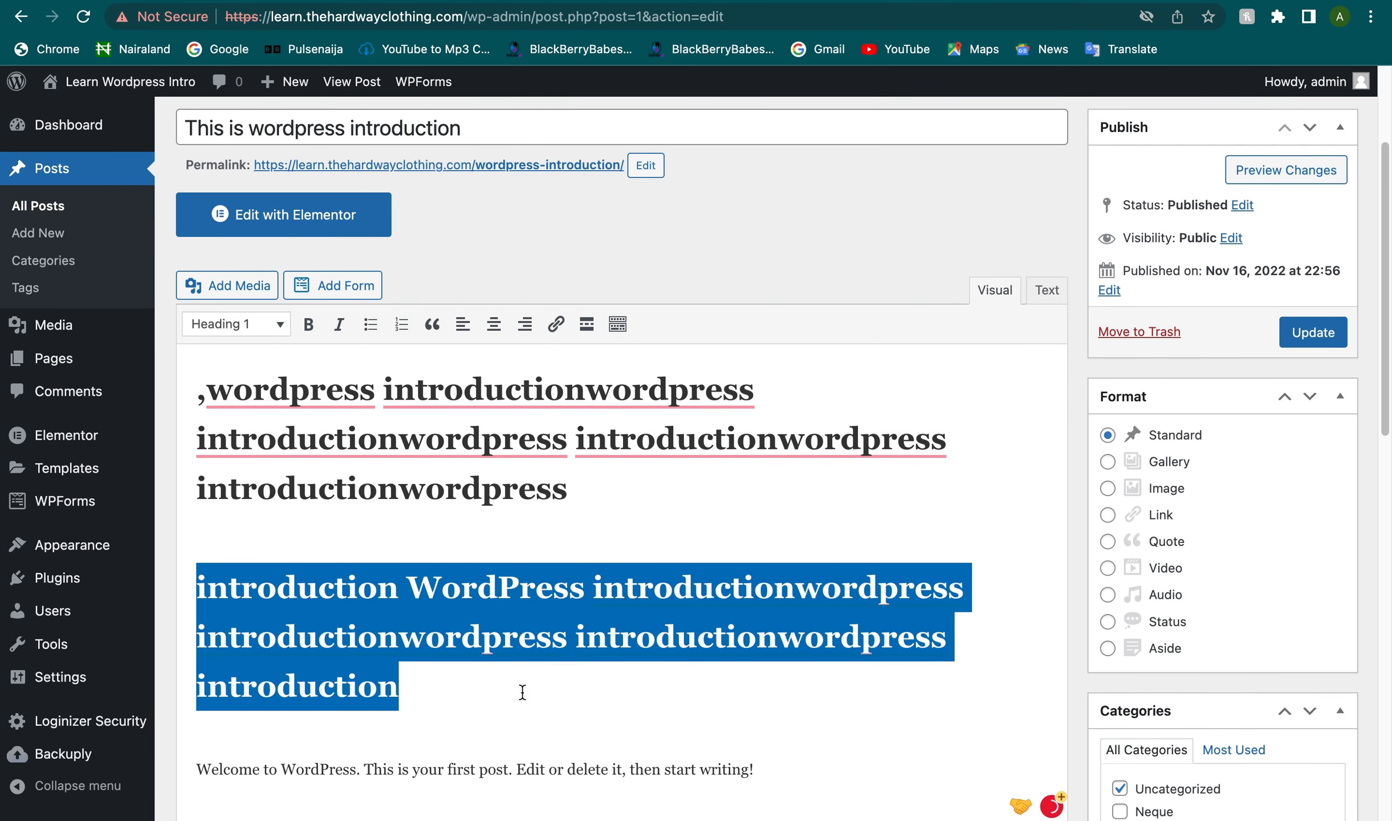
{"action": "left_click", "coordinate": [249, 325]}
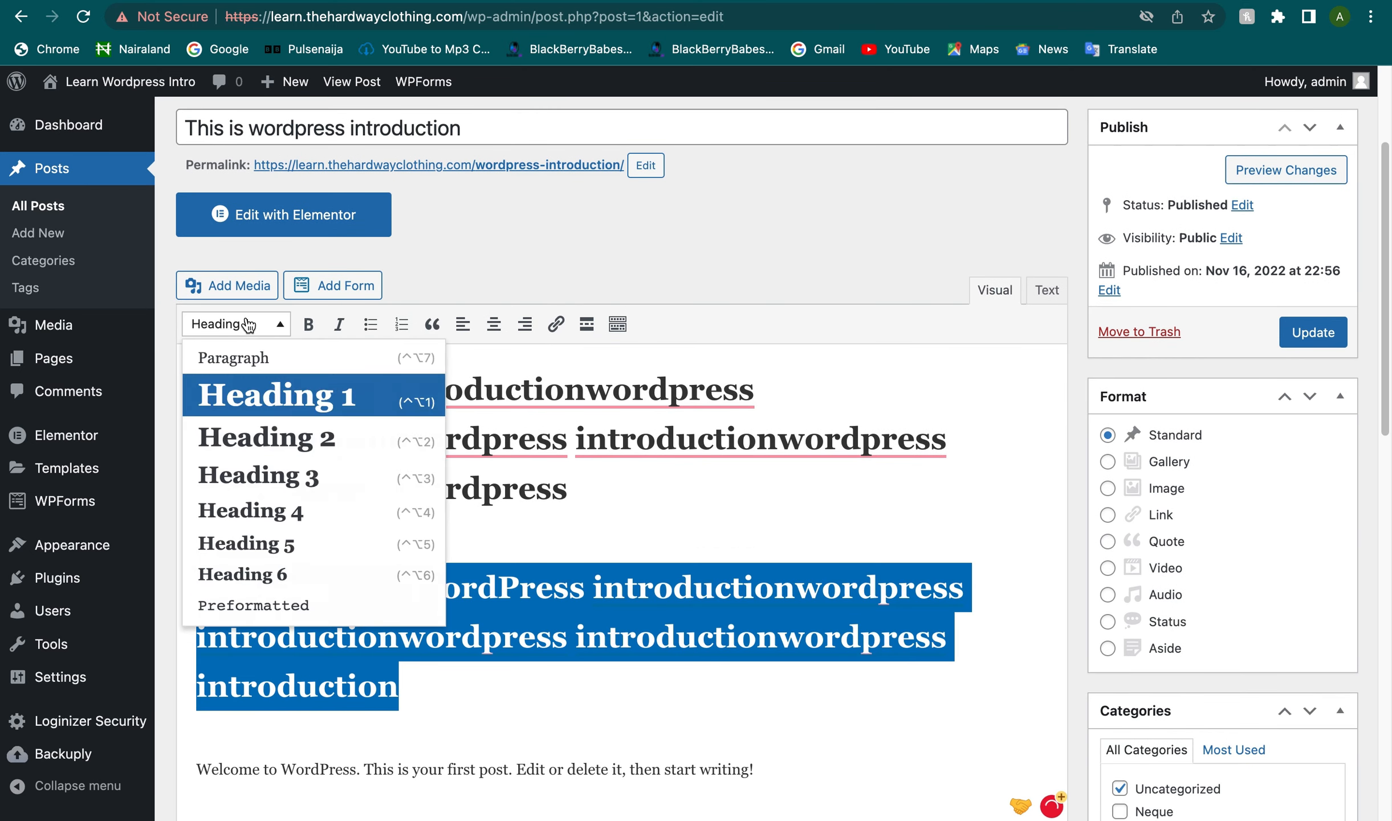
{"action": "left_click", "coordinate": [254, 356]}
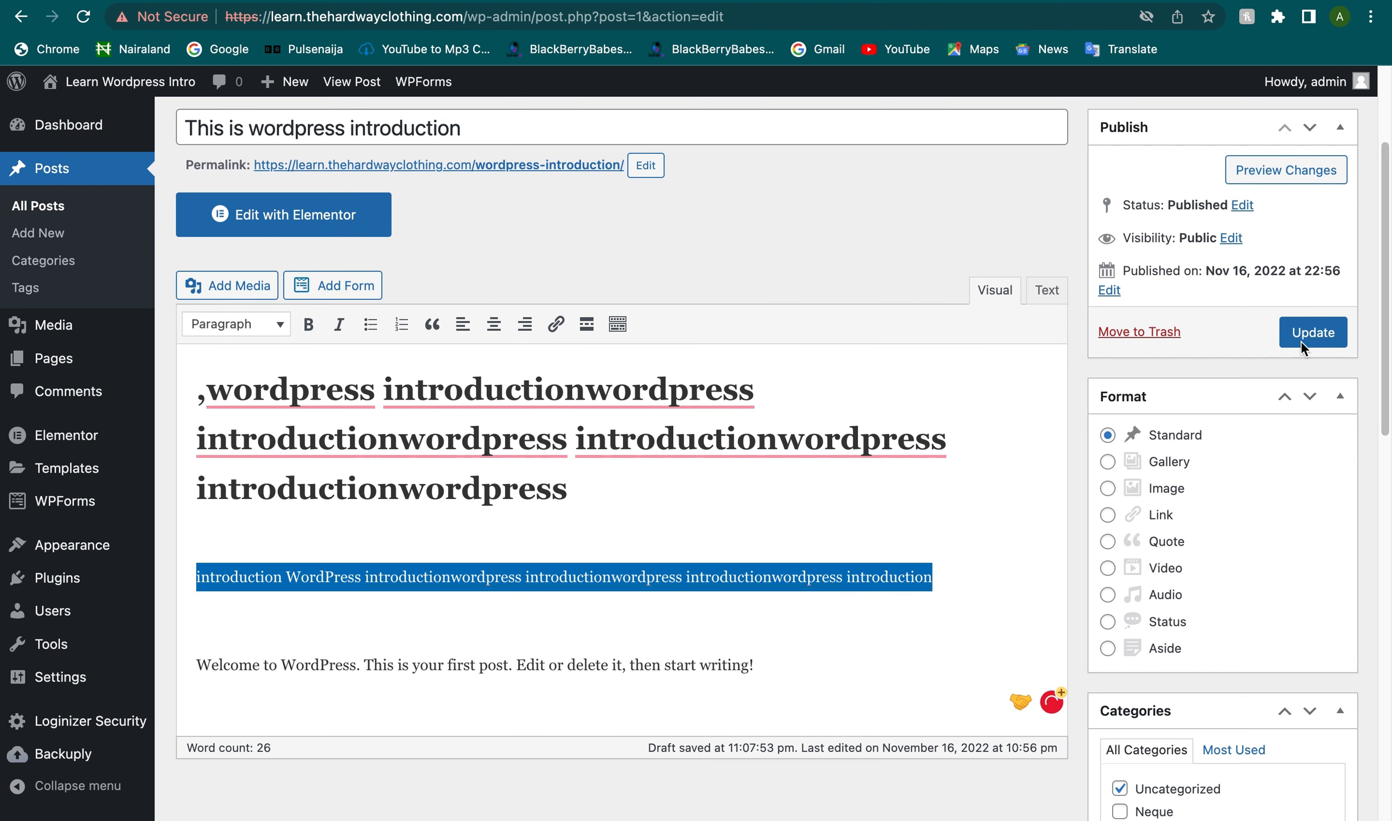
- Move the post from Uncategorized to the Neque category and Update it
{"action": "scroll", "coordinate": [1311, 473], "scroll_direction": "down", "scroll_amount": 5}
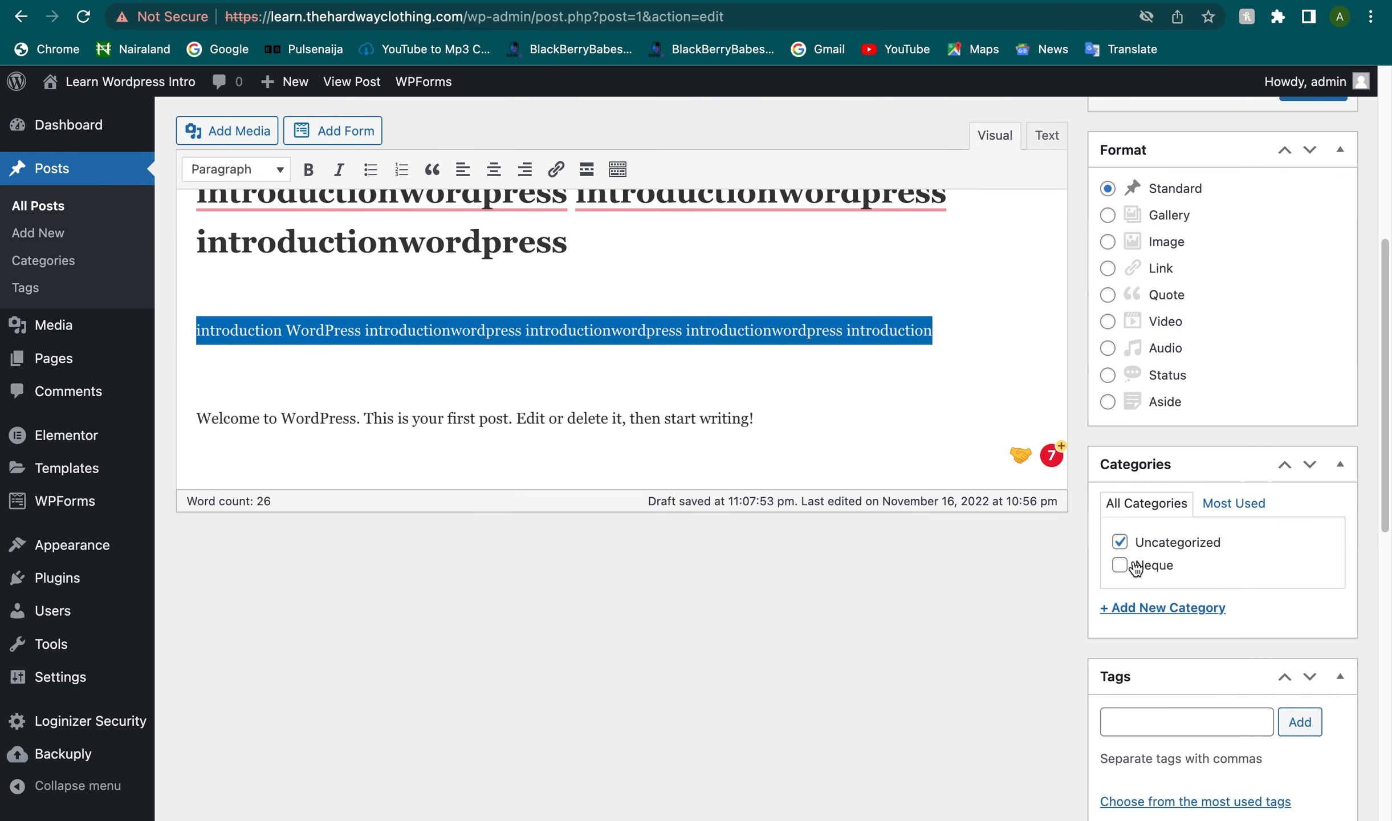
{"action": "left_click", "coordinate": [1160, 566]}
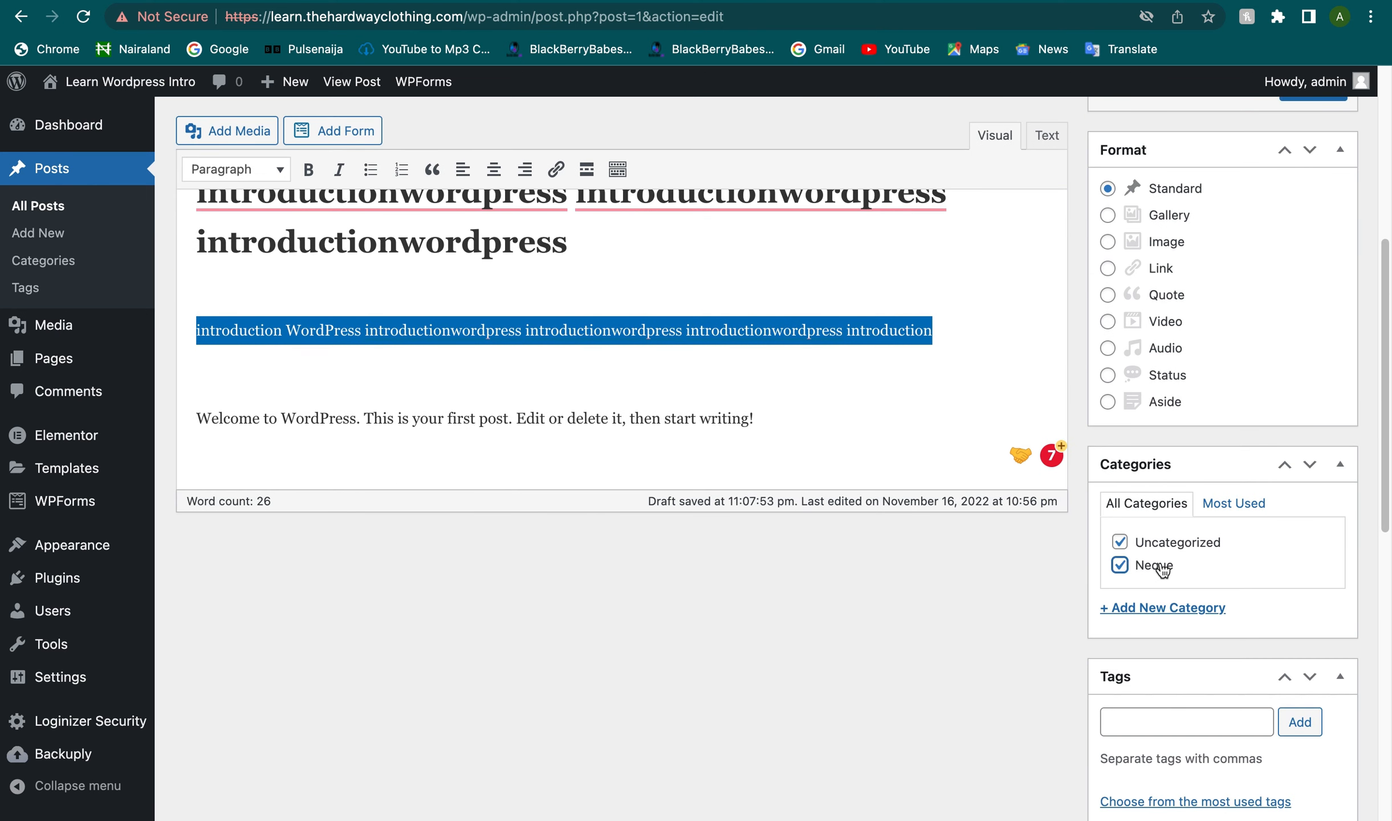
{"action": "left_click", "coordinate": [1121, 541]}
{"action": "scroll", "coordinate": [1313, 482], "scroll_direction": "up", "scroll_amount": 9}
{"action": "left_click", "coordinate": [1313, 520]}
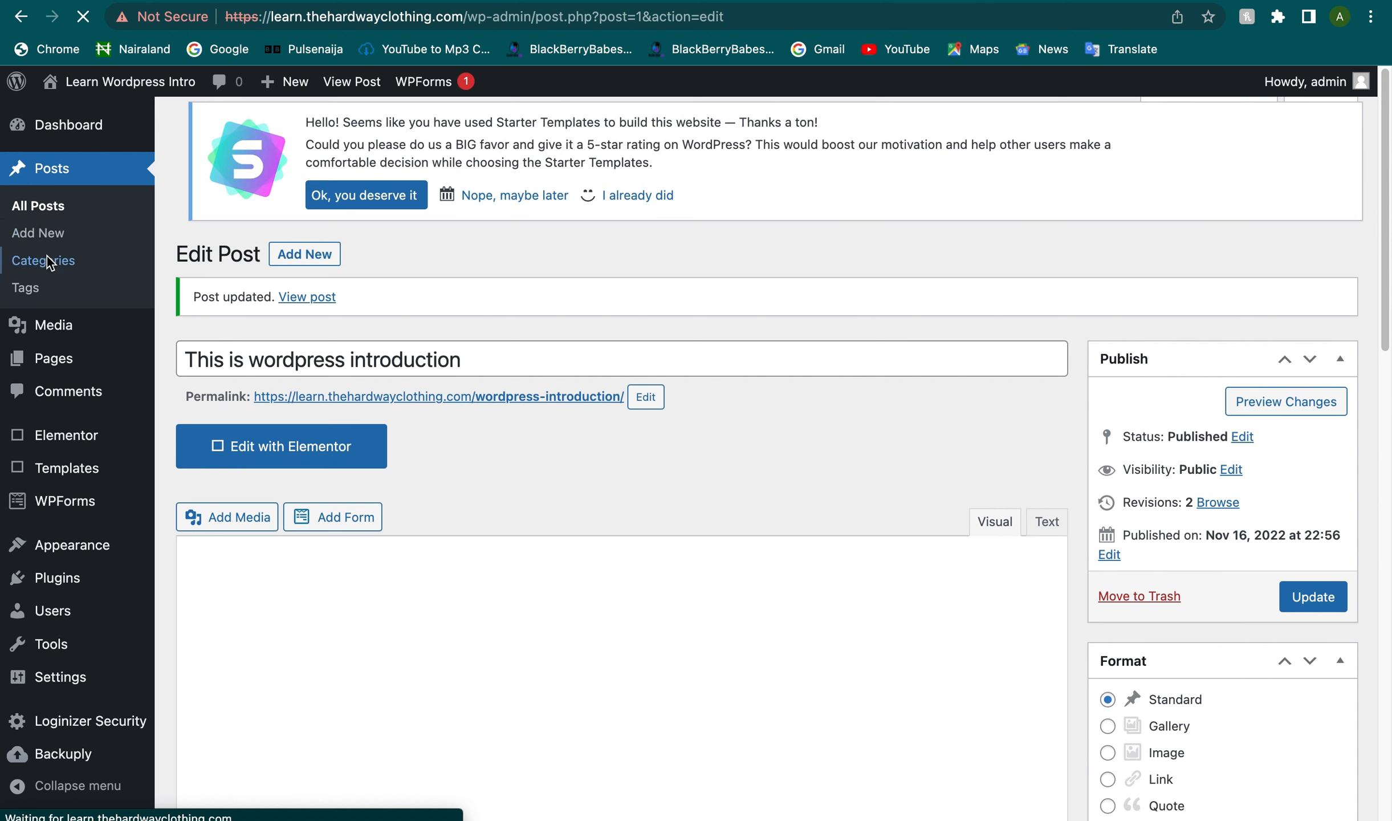
{"action": "left_click", "coordinate": [43, 260]}
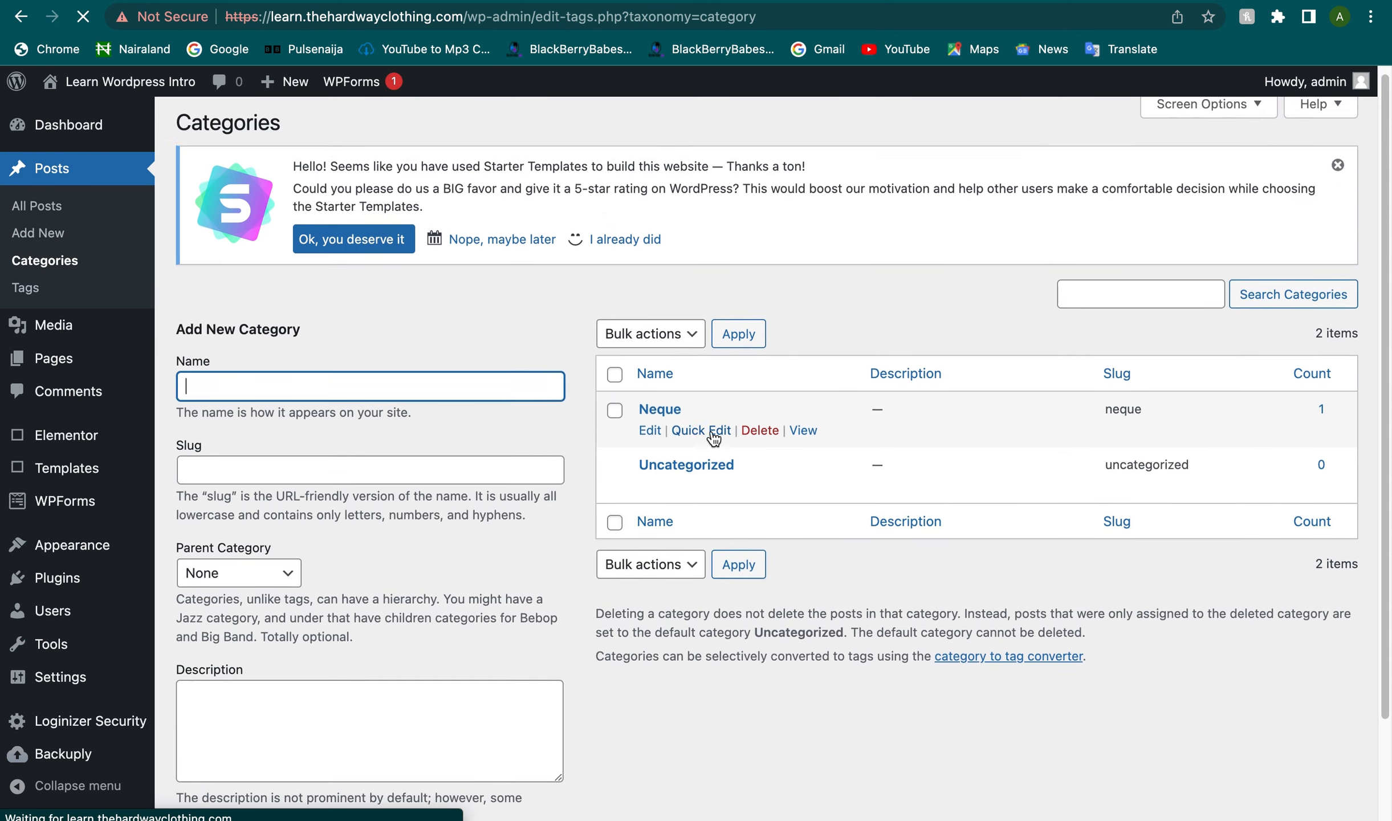
- Review the categories list (Neque 1, Uncategorized 0), then go to Appearance > Menus
{"action": "scroll", "coordinate": [712, 399], "scroll_direction": "down", "scroll_amount": 2}
{"action": "scroll", "coordinate": [715, 436], "scroll_direction": "up", "scroll_amount": 2}
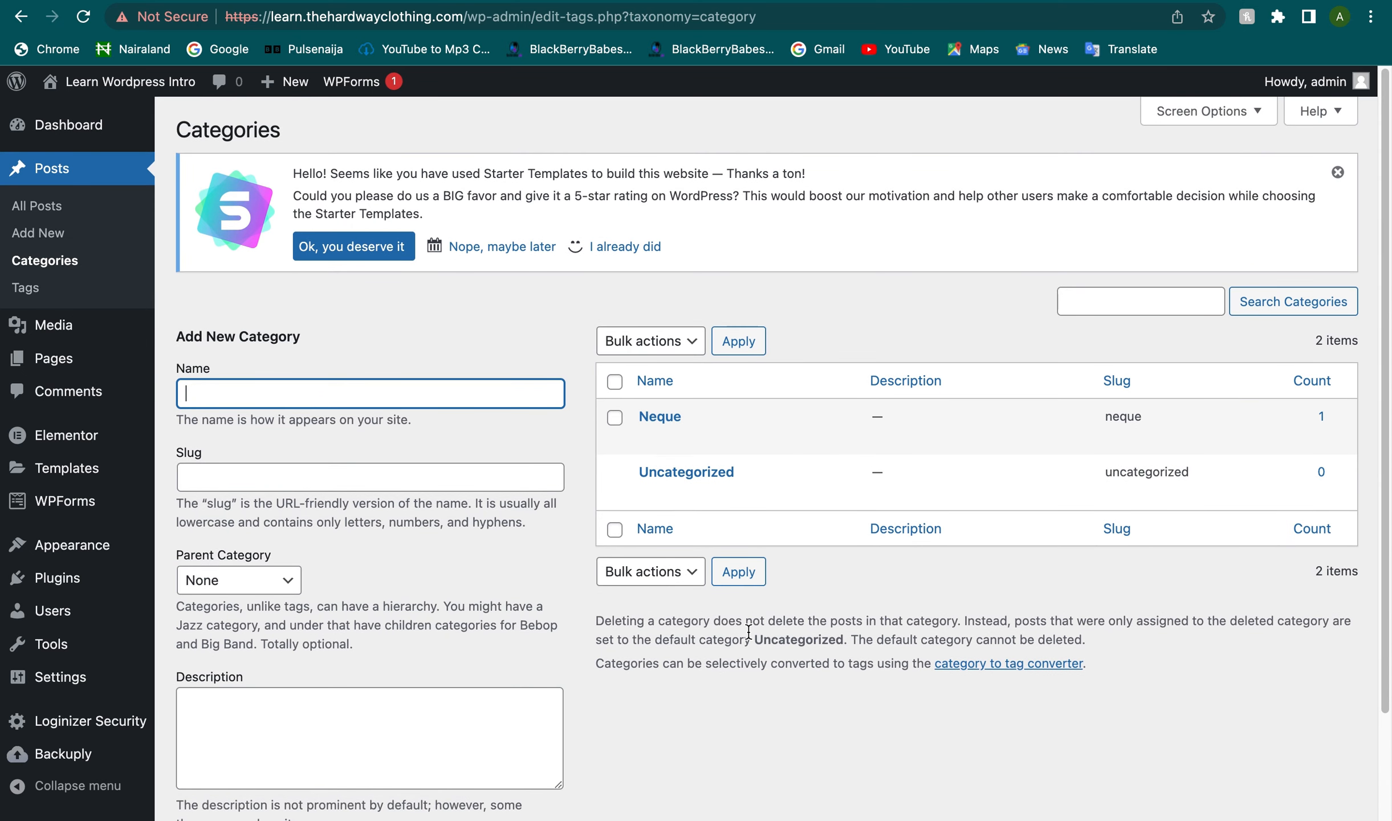
{"action": "scroll", "coordinate": [855, 496], "scroll_direction": "down", "scroll_amount": 3}
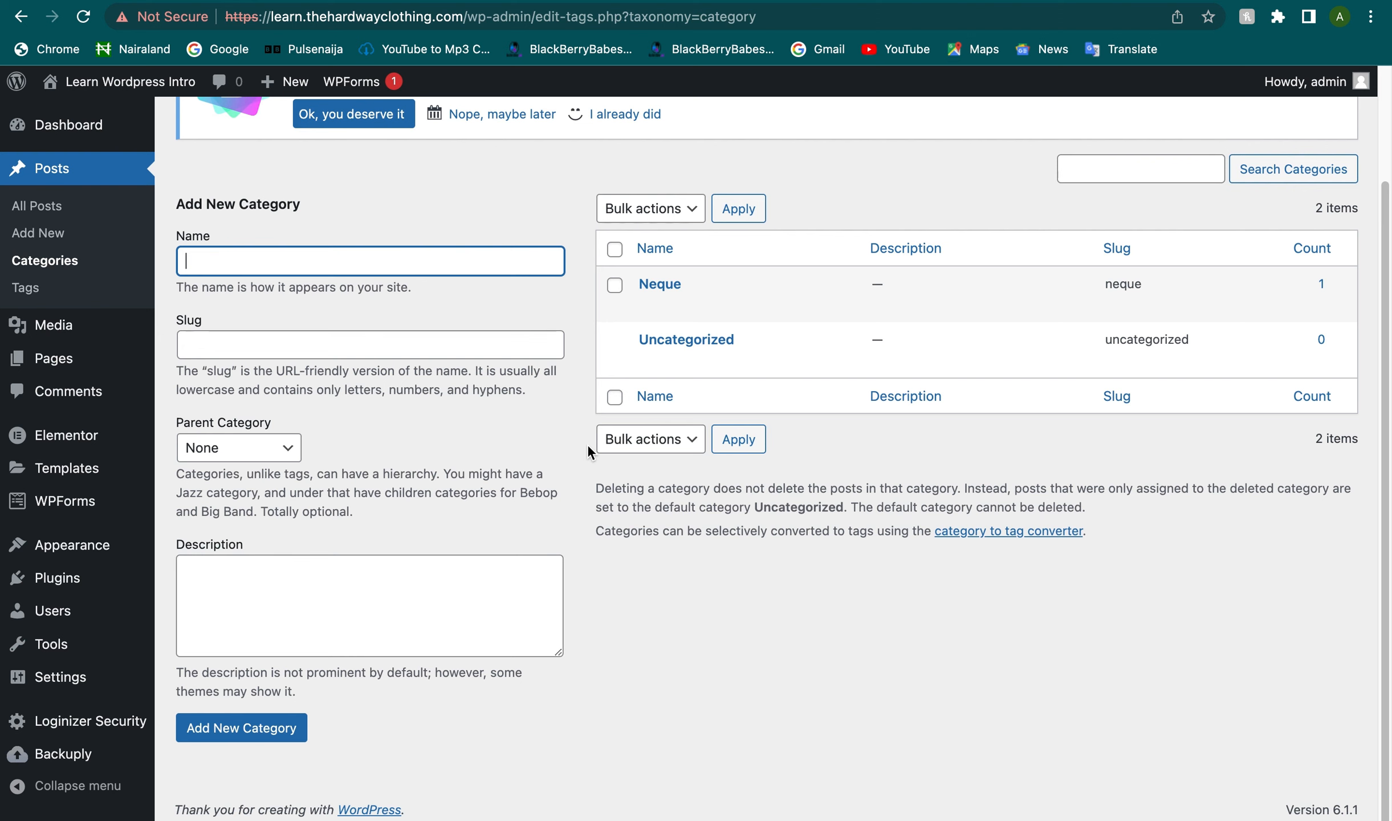
{"action": "mouse_move", "coordinate": [54, 578]}
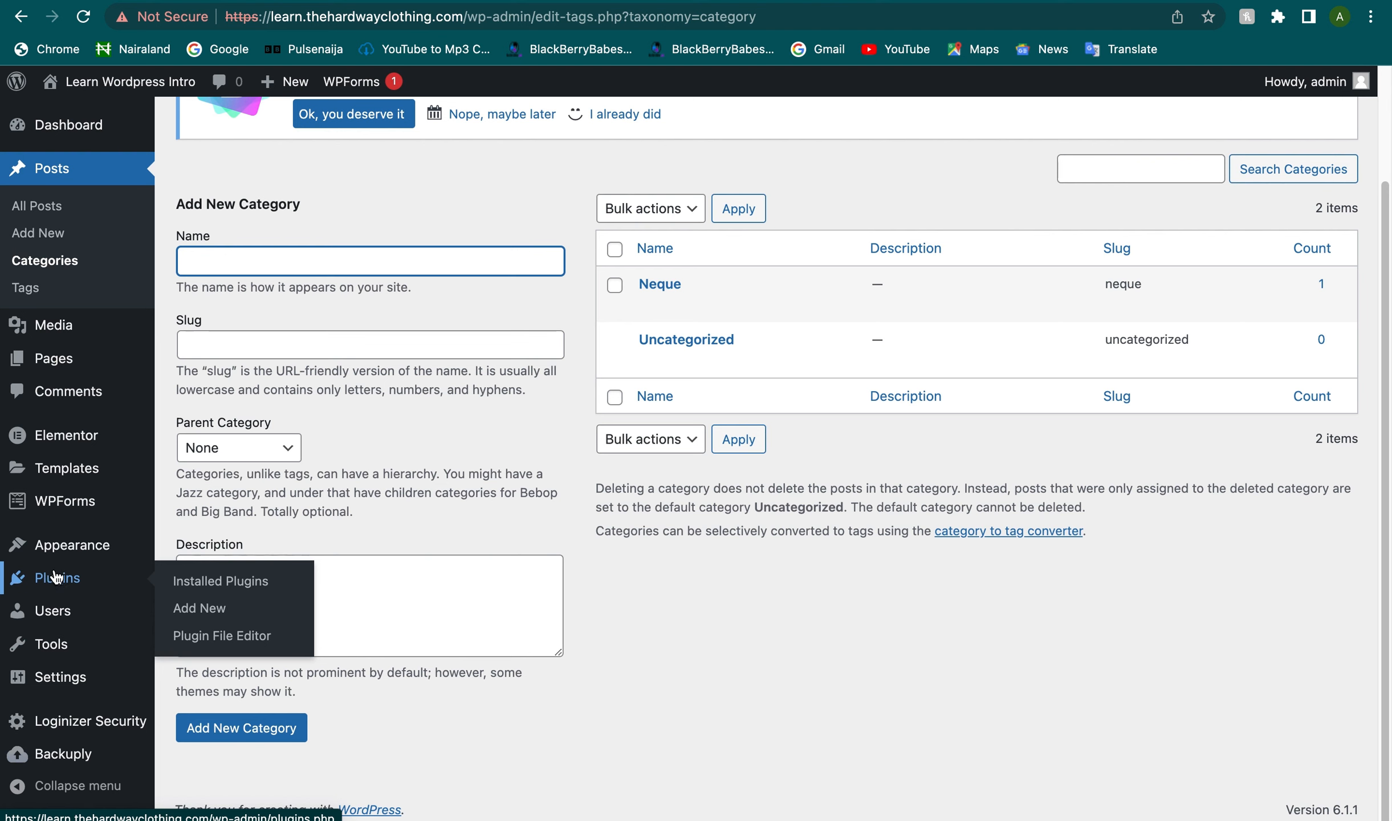
{"action": "mouse_move", "coordinate": [100, 548]}
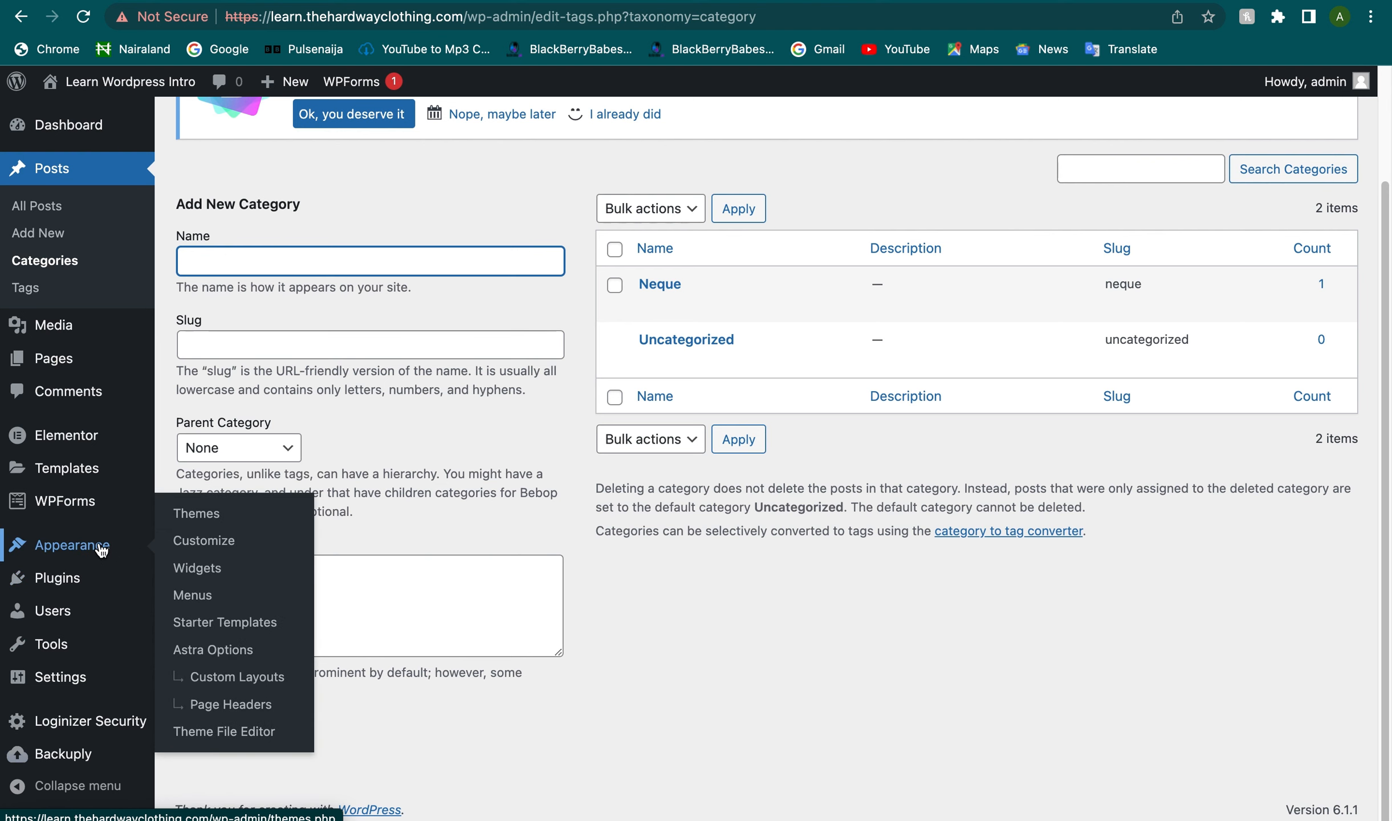
{"action": "left_click", "coordinate": [217, 590]}
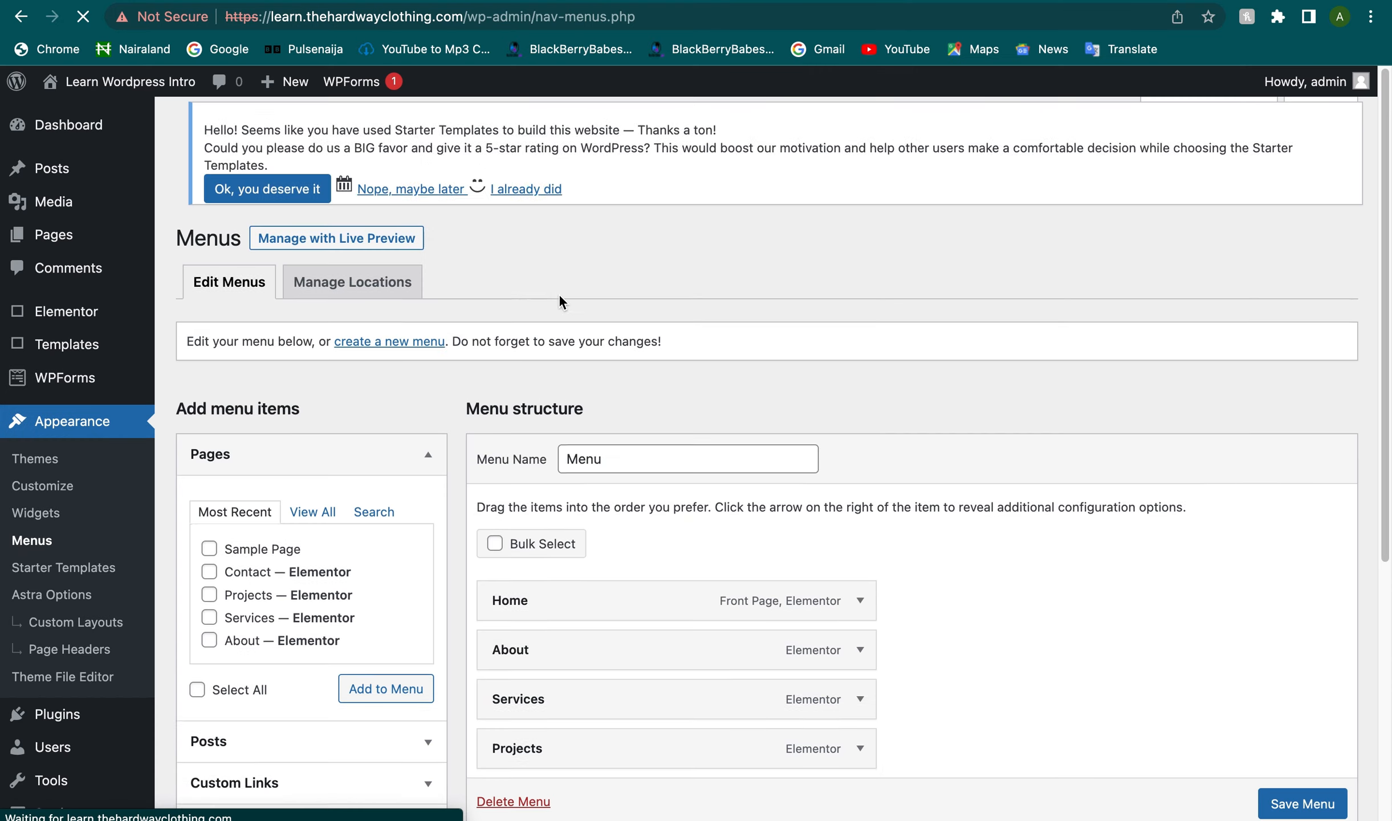
- Open the live site in a new tab from the admin bar's site name
{"action": "scroll", "coordinate": [917, 313], "scroll_direction": "down", "scroll_amount": 5}
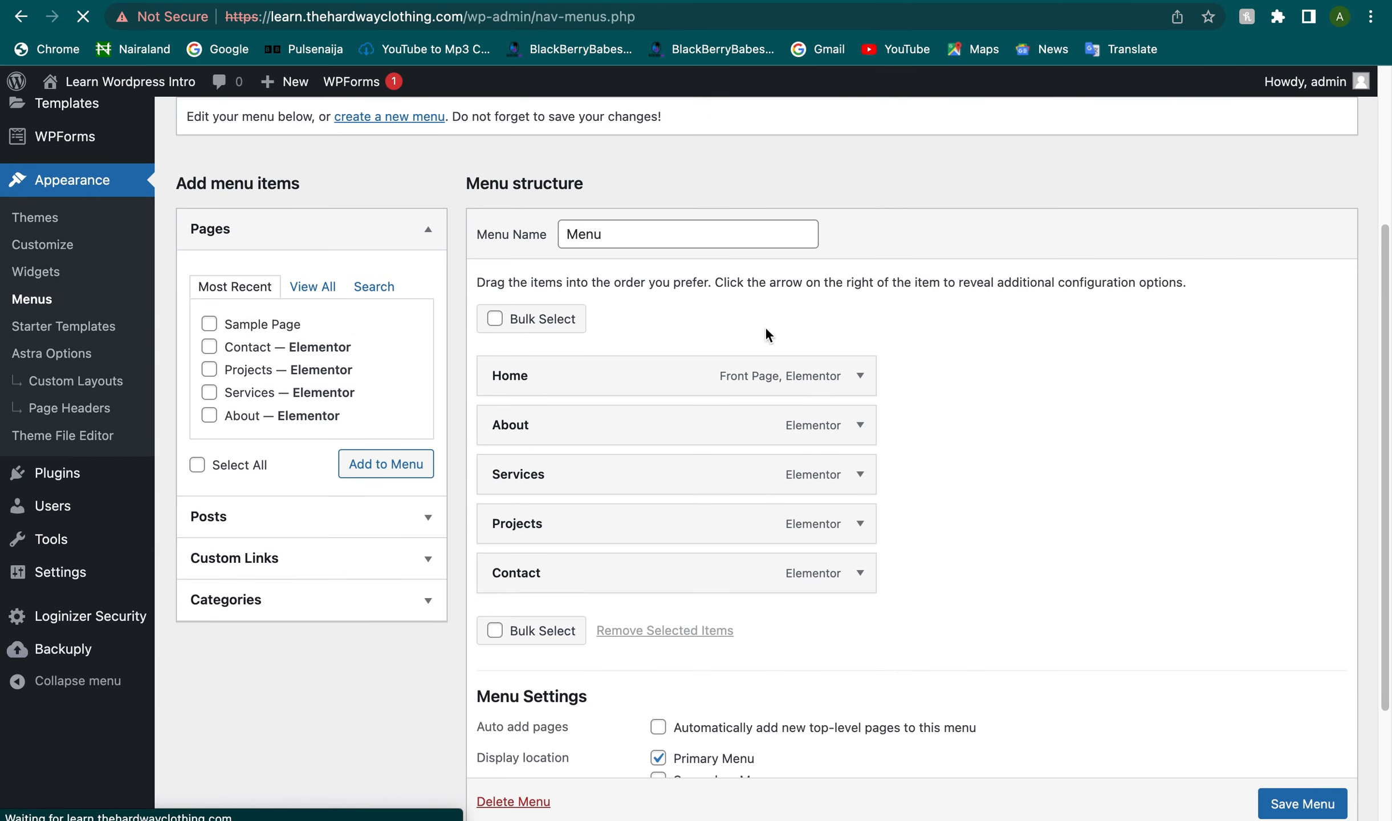
{"action": "mouse_move", "coordinate": [120, 81]}
{"action": "right_click", "coordinate": [112, 108]}
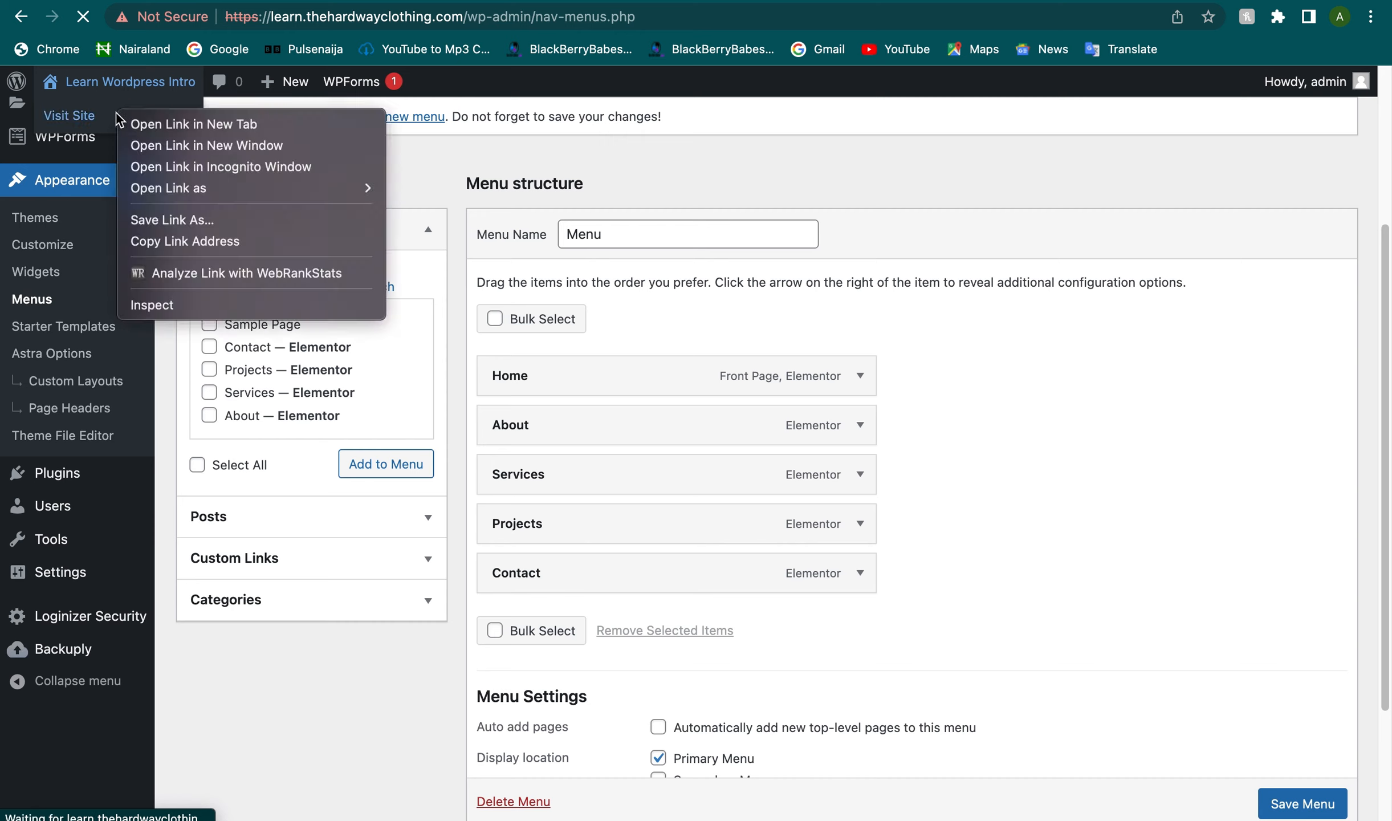
{"action": "left_click", "coordinate": [208, 124]}
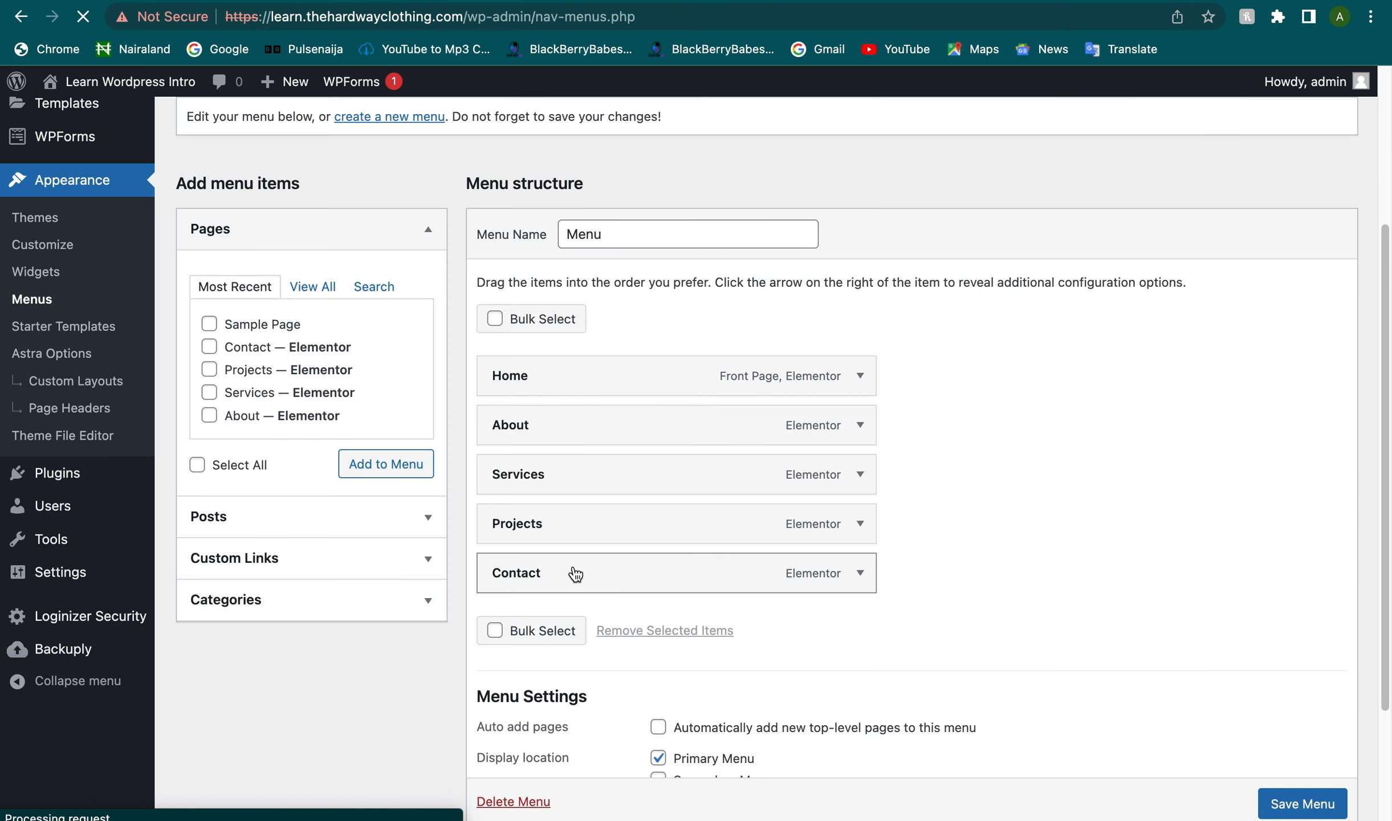
- Reorder the menu to Home, About, Services, Contact, Projects and save it
{"action": "double_click", "coordinate": [572, 567]}
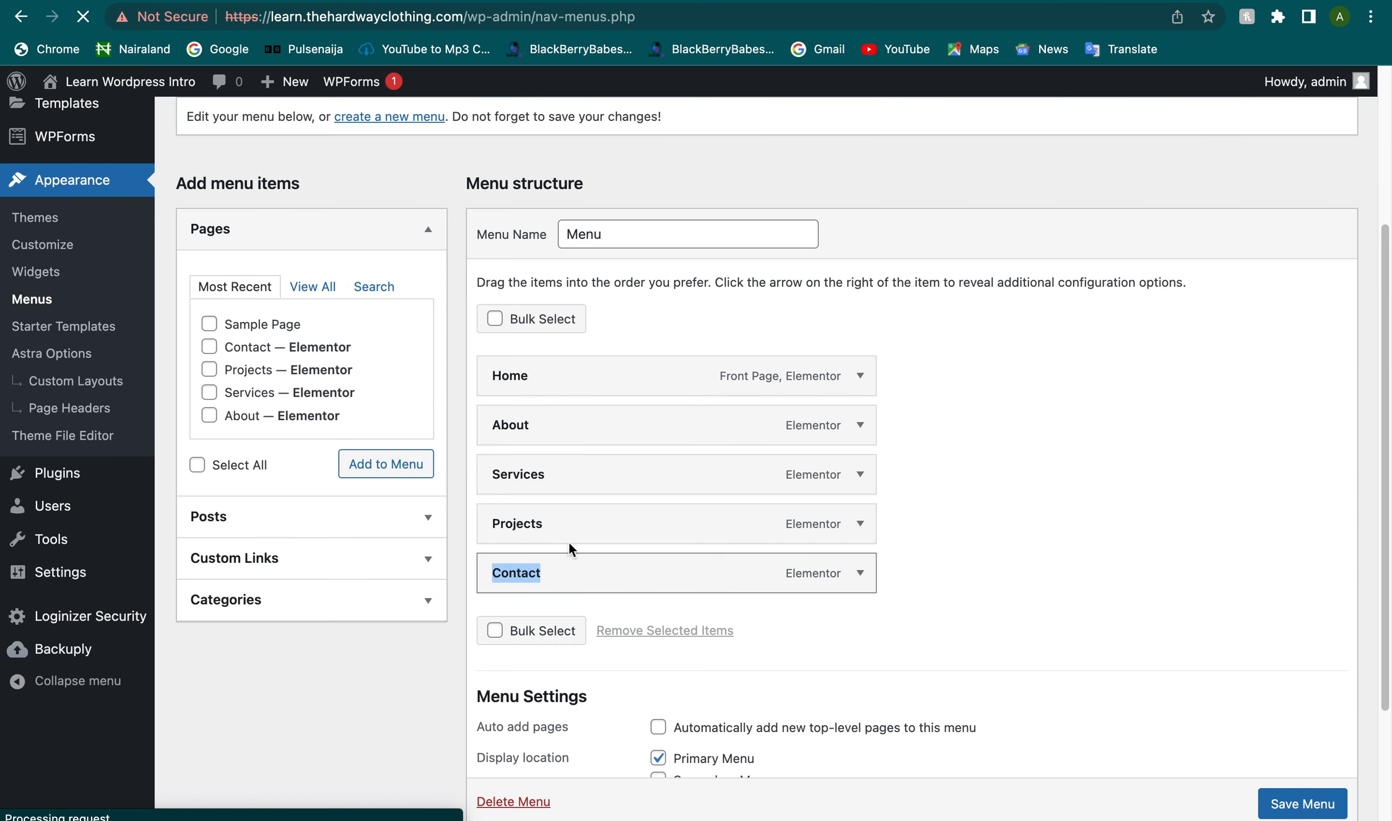
{"action": "left_click_drag", "start_coordinate": [507, 573], "coordinate": [523, 497]}
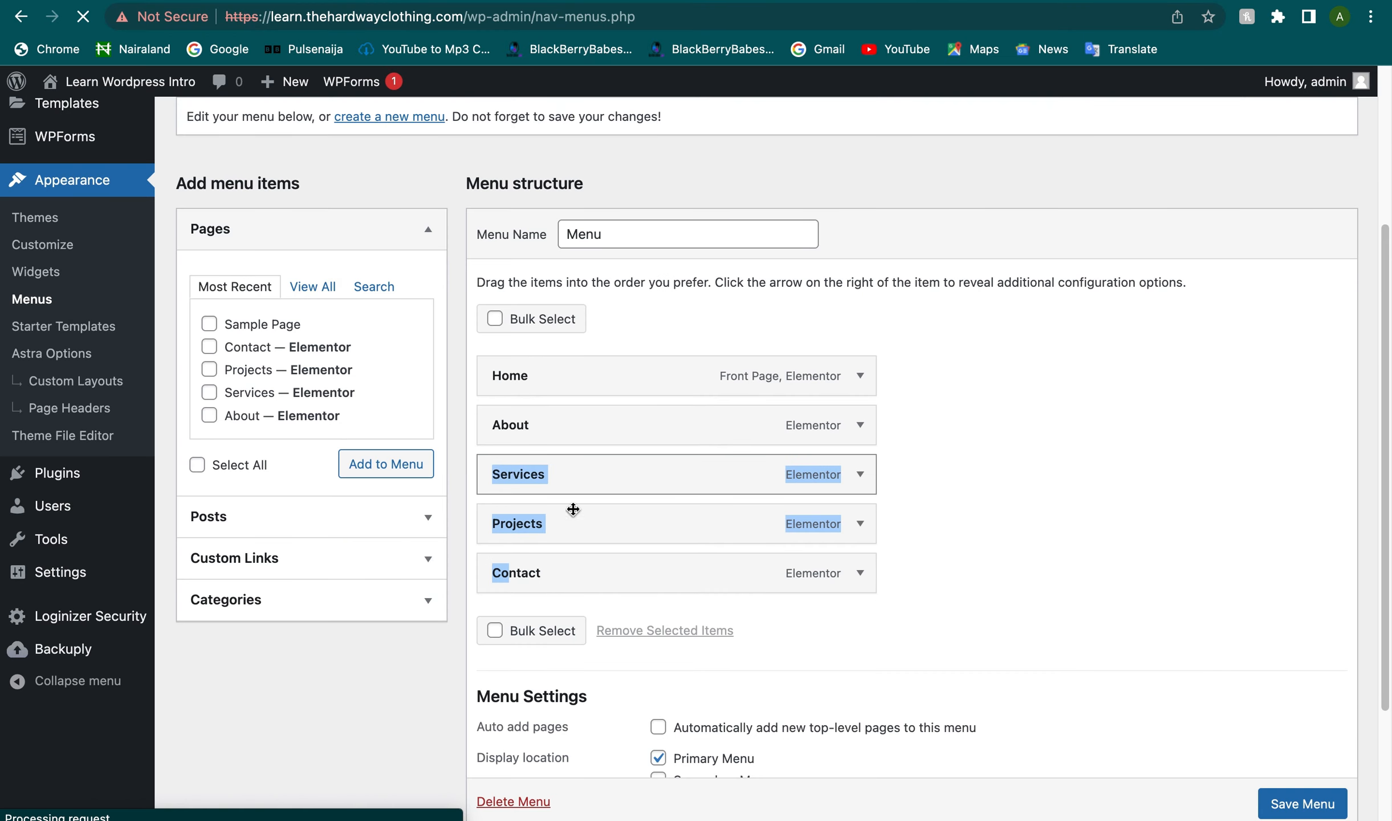
{"action": "left_click", "coordinate": [996, 587]}
{"action": "left_click_drag", "start_coordinate": [754, 573], "coordinate": [742, 519]}
{"action": "left_click", "coordinate": [858, 586]}
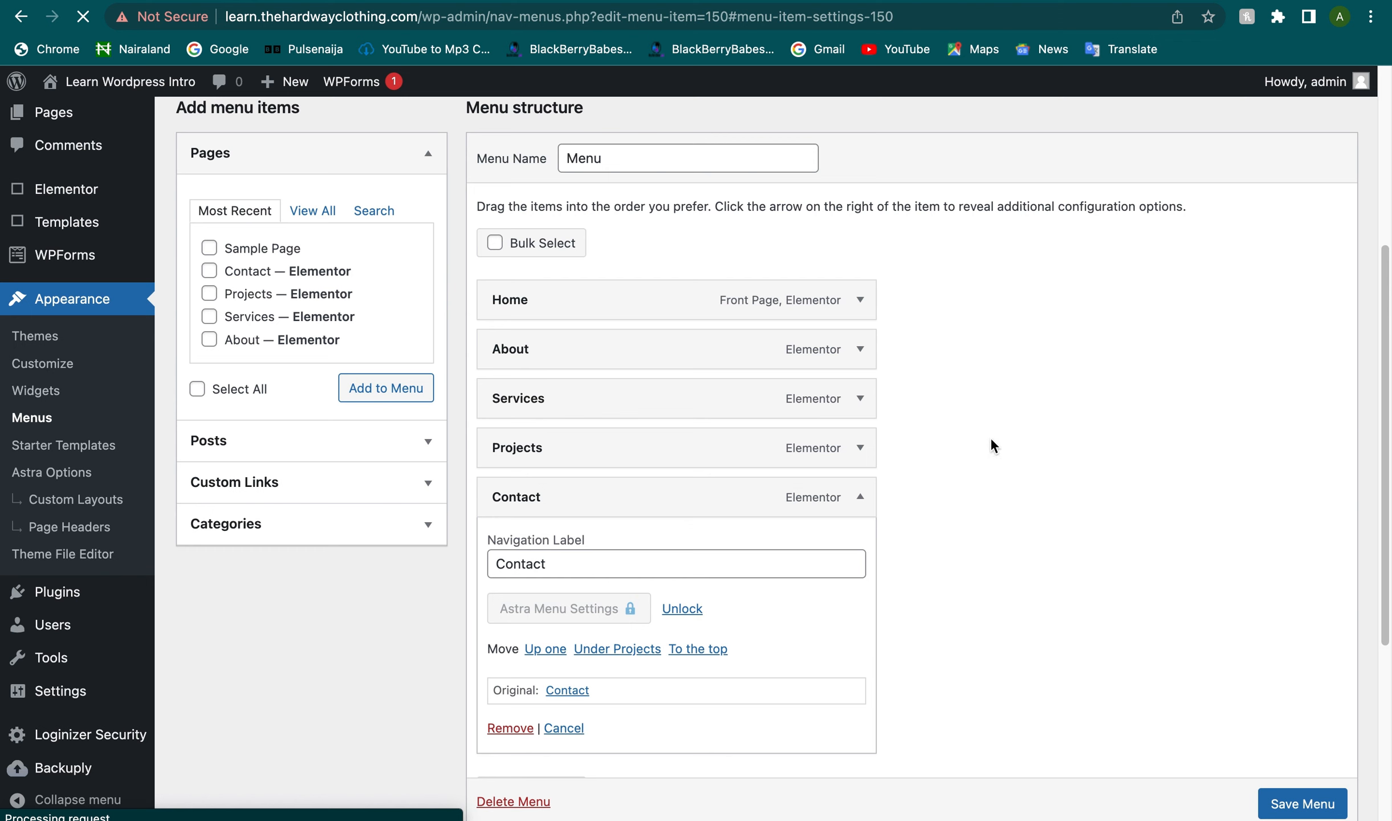
{"action": "left_click", "coordinate": [862, 501]}
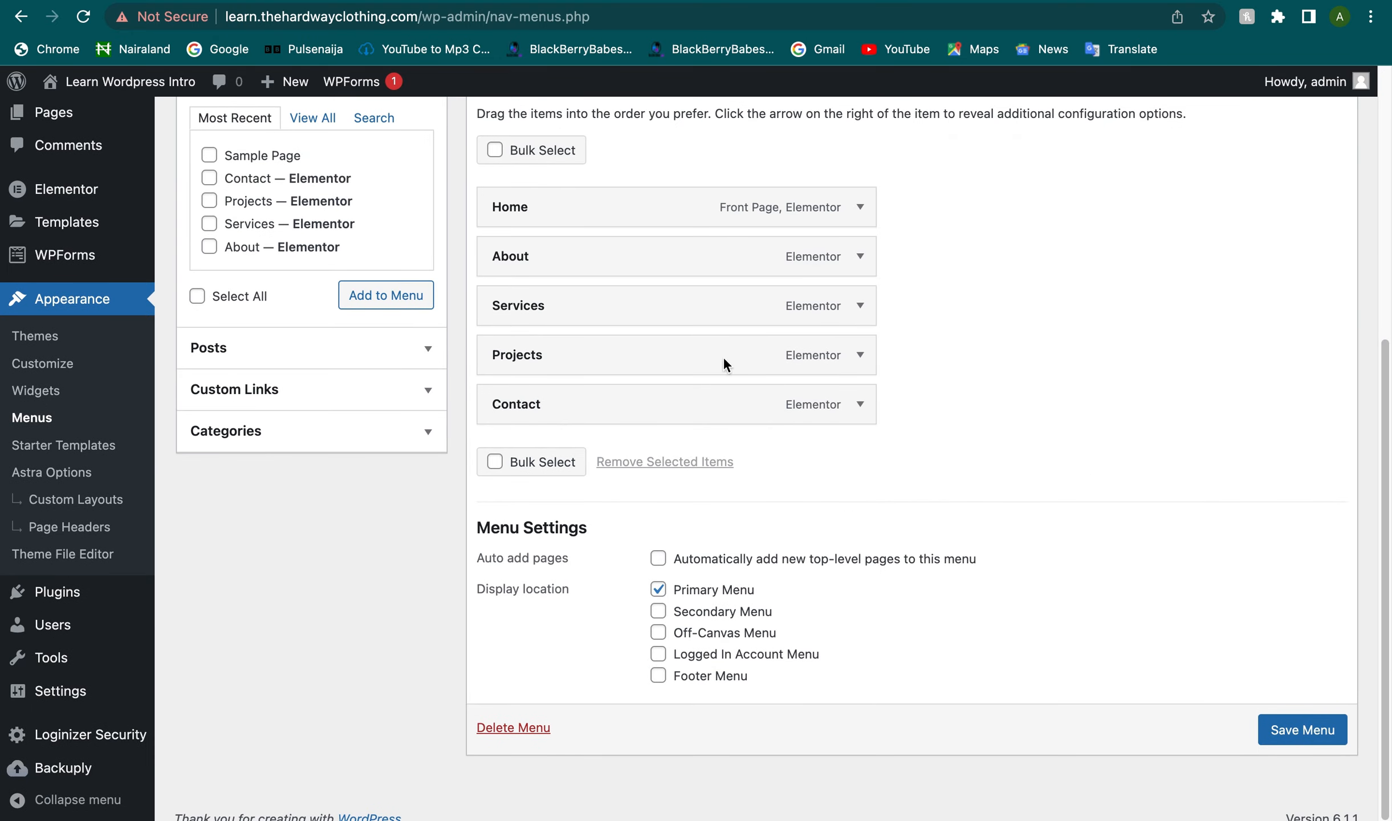
{"action": "left_click_drag", "start_coordinate": [521, 406], "coordinate": [564, 364]}
{"action": "left_click", "coordinate": [1289, 732]}
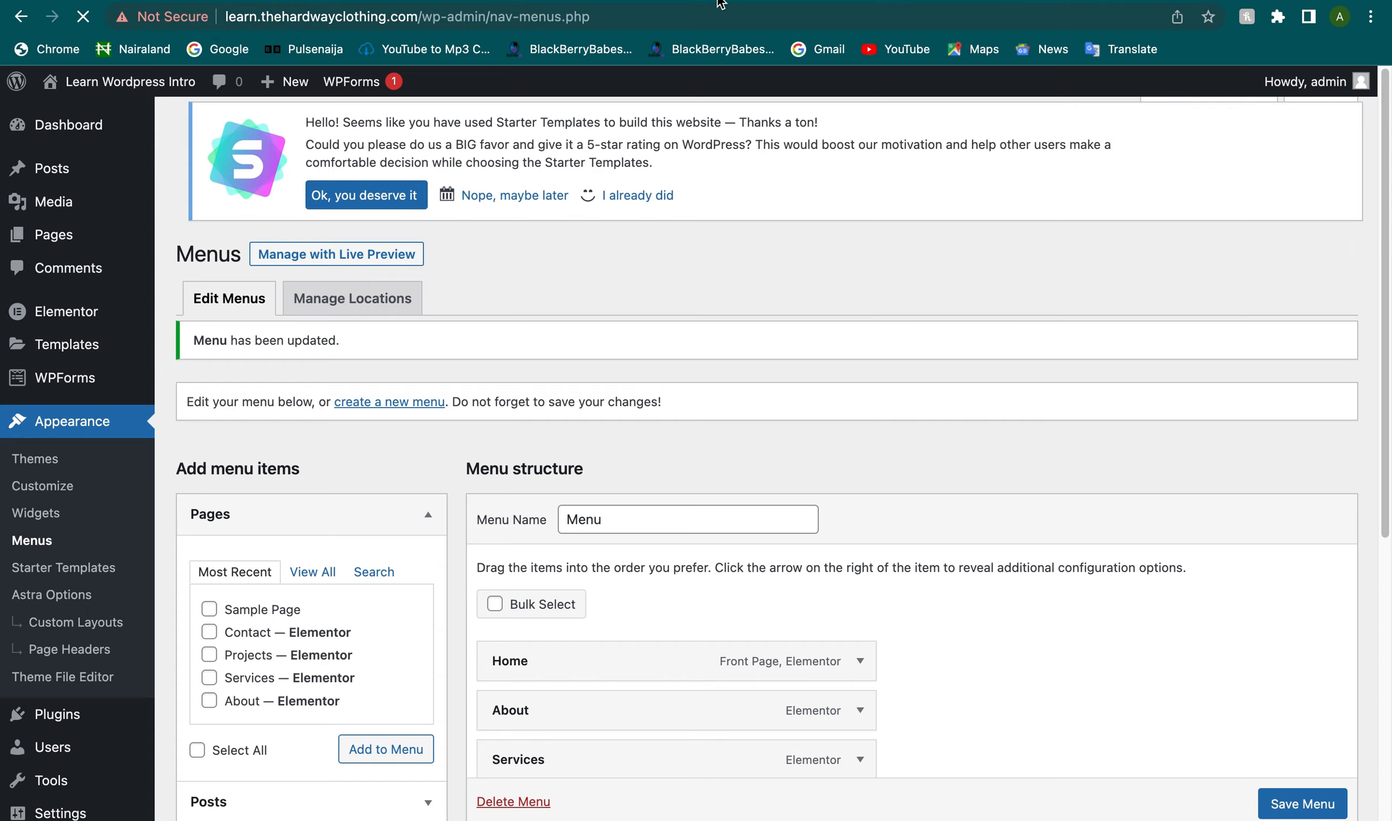
{"action": "left_click", "coordinate": [718, 1]}
- Reload the live site to see the header menu reading Home, About, Services, Contact, Projects
{"action": "left_click", "coordinate": [84, 13]}
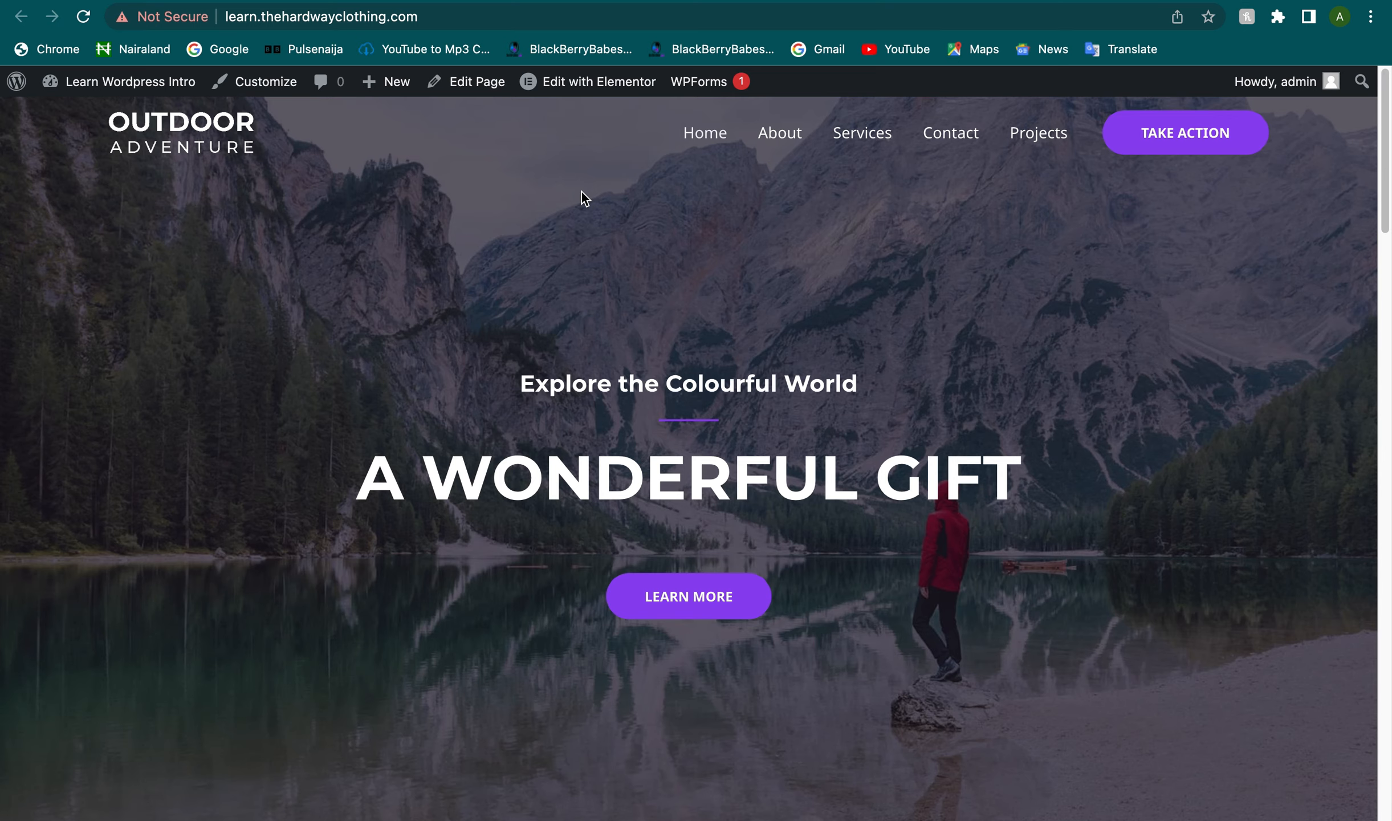
{"action": "mouse_move", "coordinate": [792, 1]}
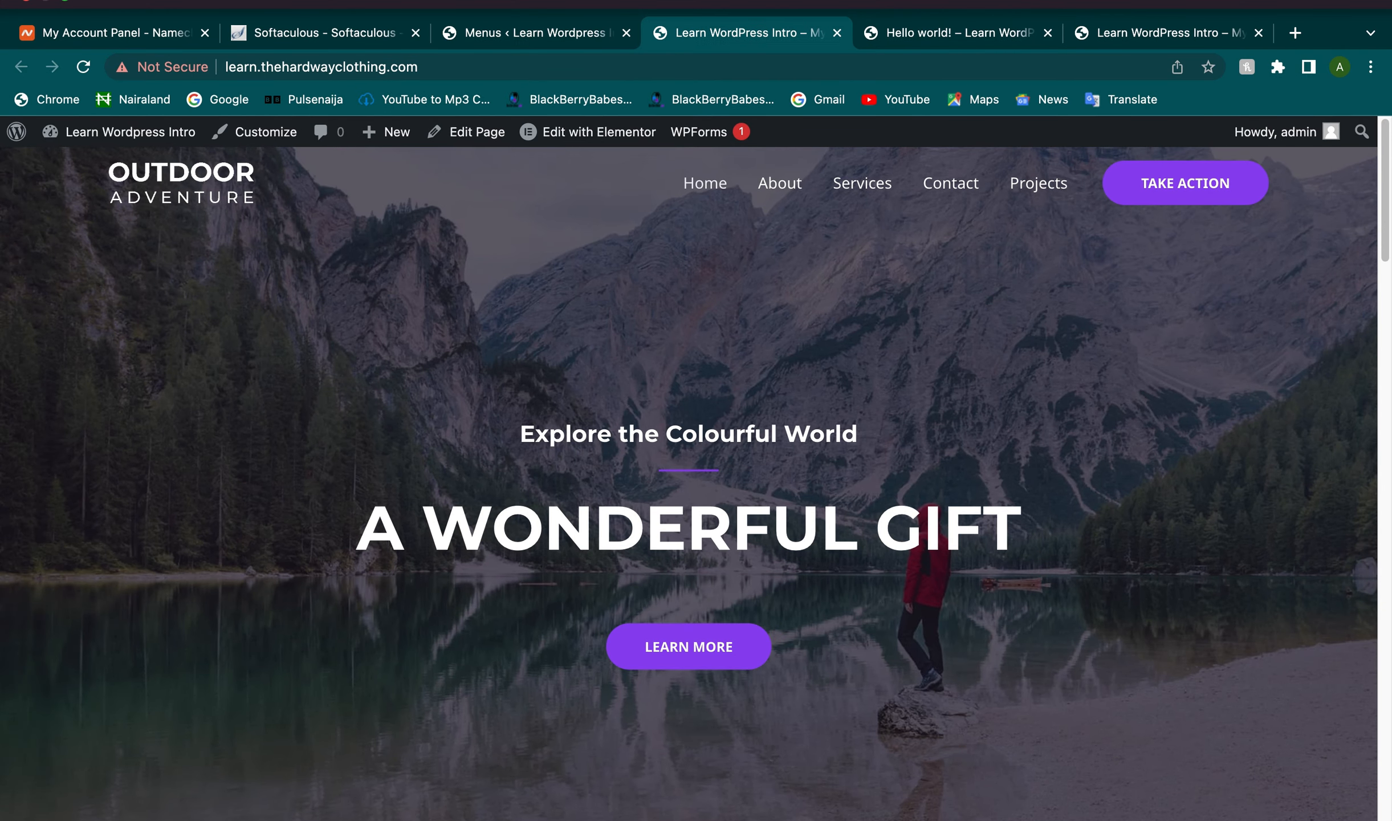